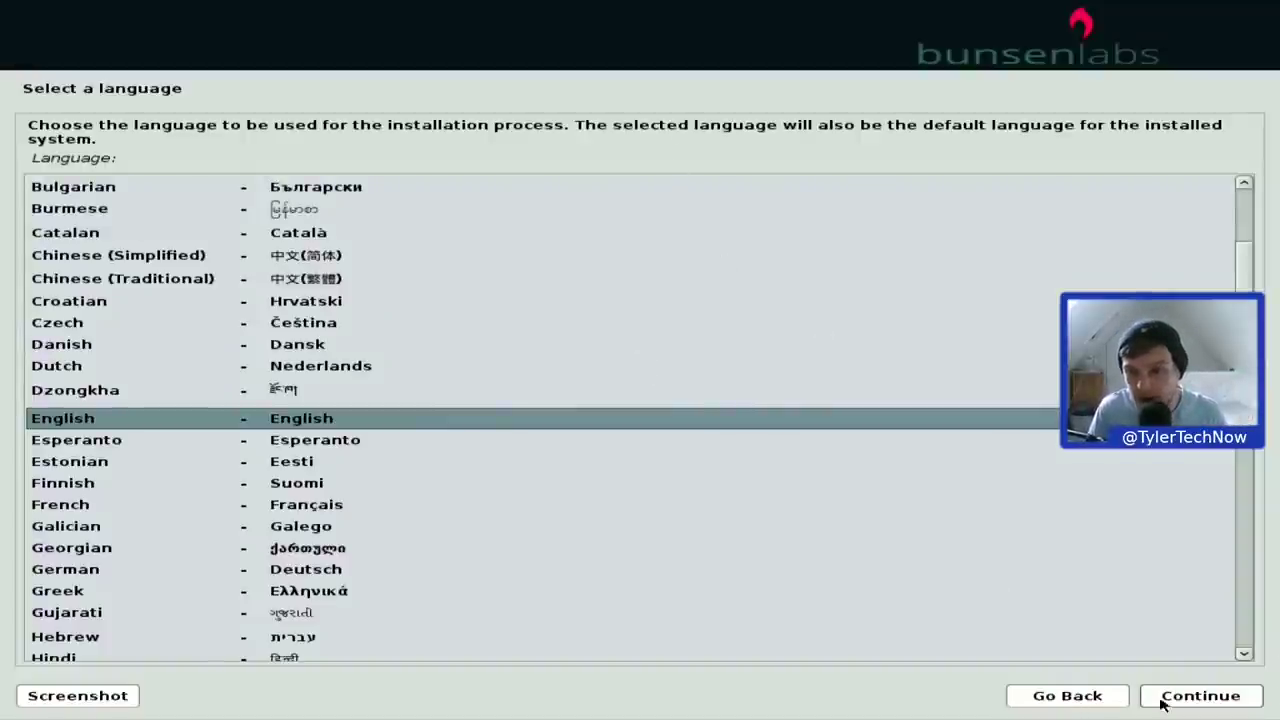
Set the installation locale: English language, United Kingdom location and British English keymap
click(1198, 700)
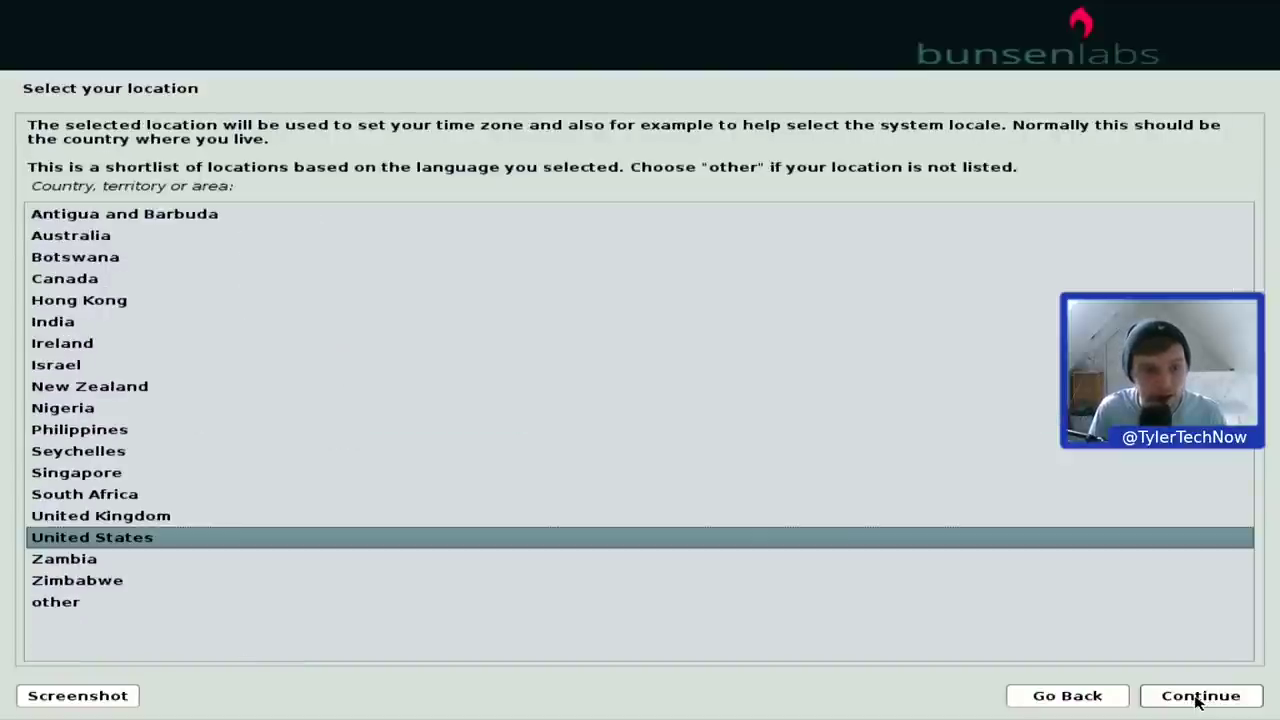
click(160, 518)
click(1222, 700)
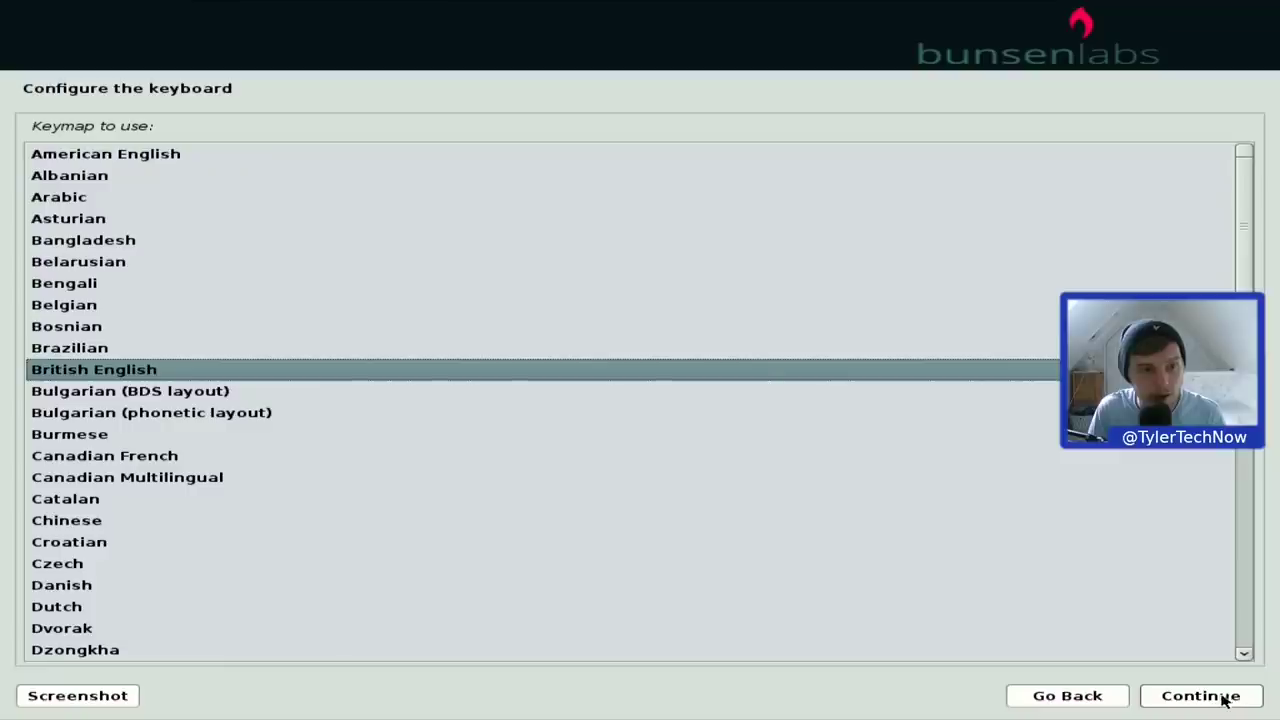
click(1232, 695)
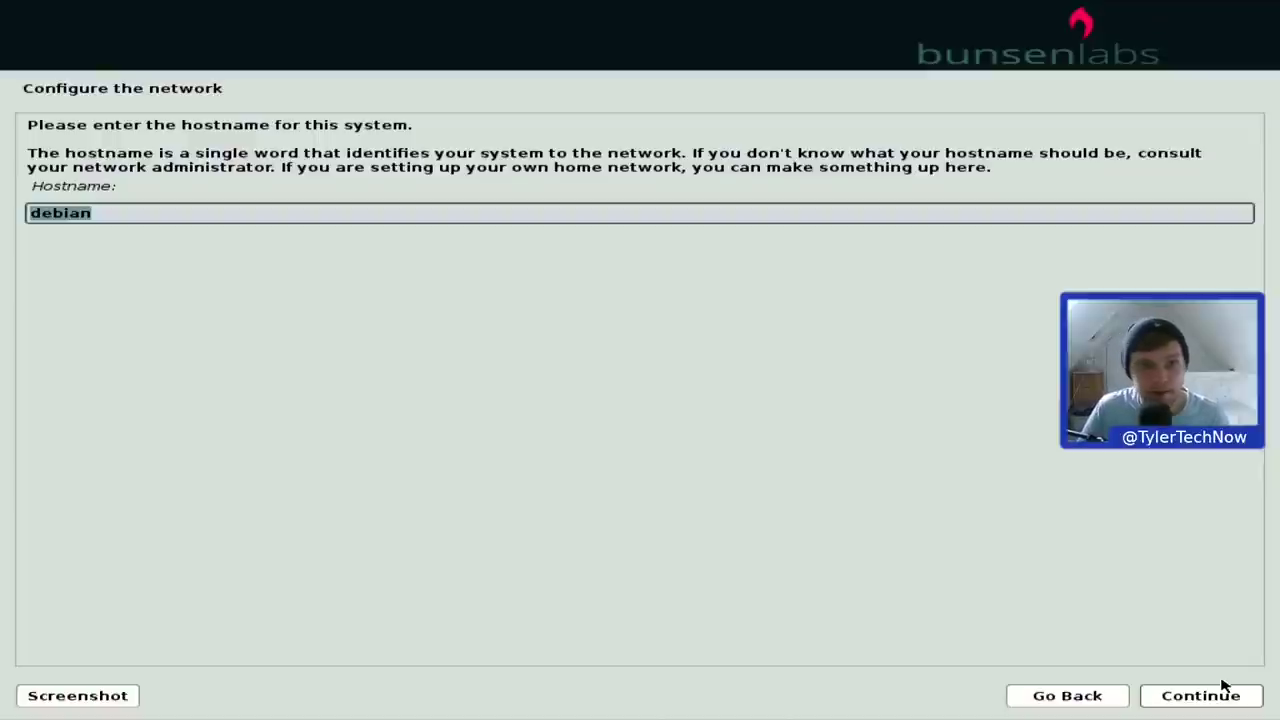
Set the hostname to the user's first name followed by "-pc" and leave the domain name blank
text(tyler-pc)
click(1222, 686)
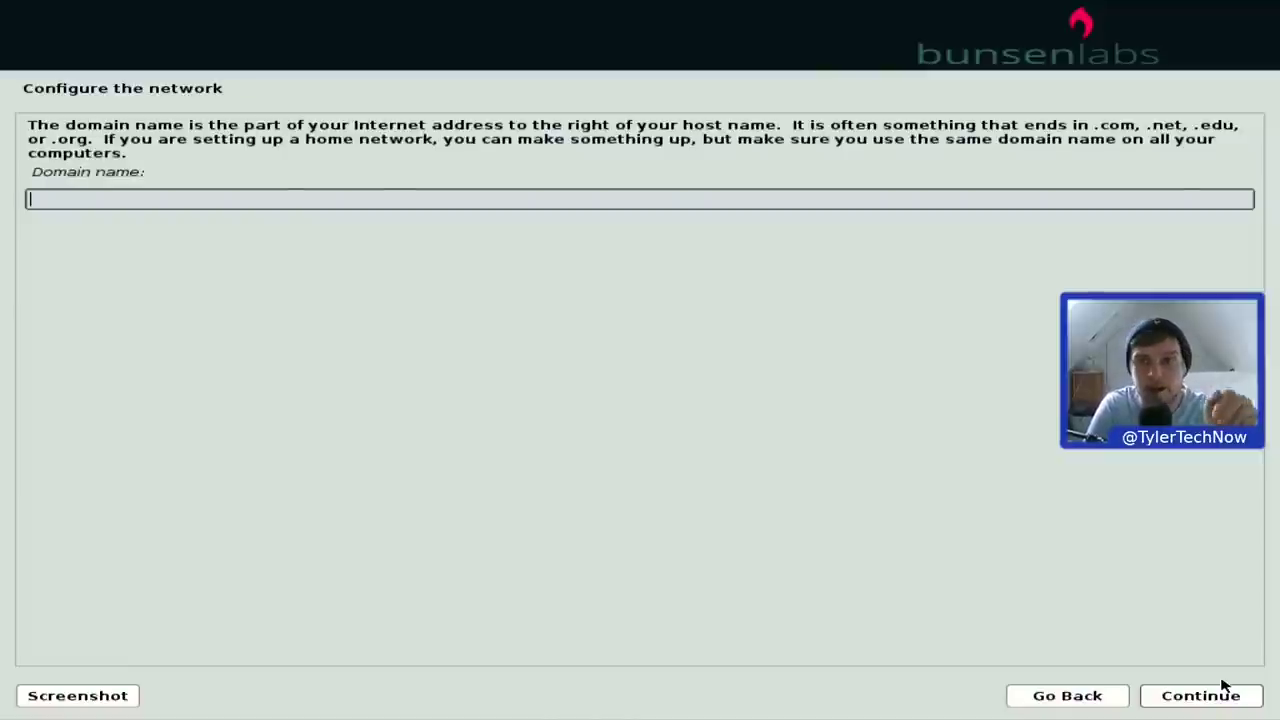
click(1222, 686)
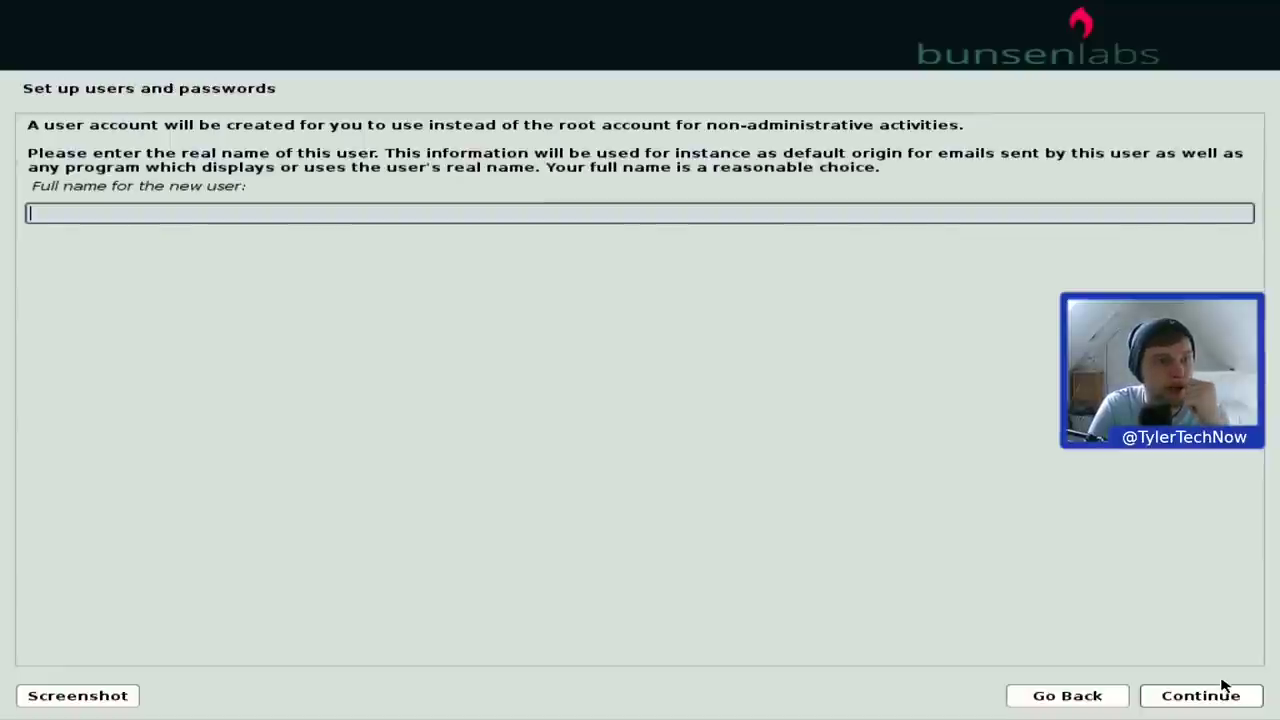
Create the user account by entering the new user's full name and entering the account password twice
text(tyler)
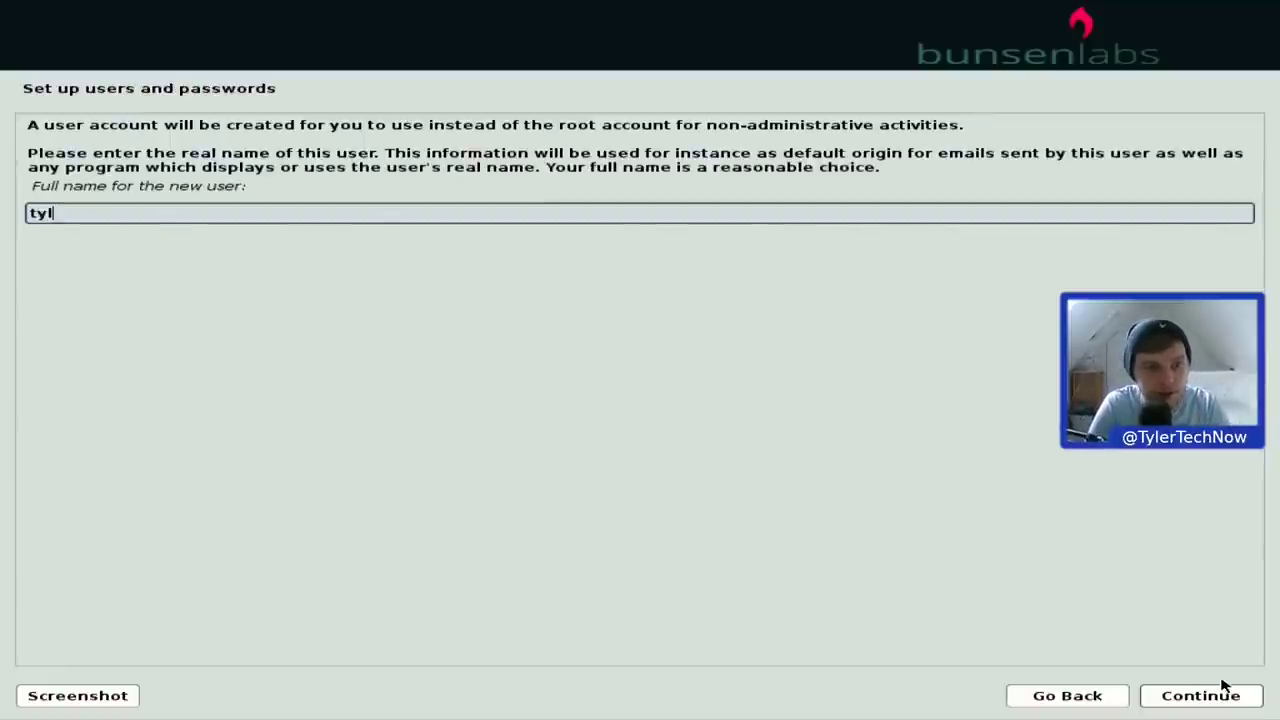
click(1222, 686)
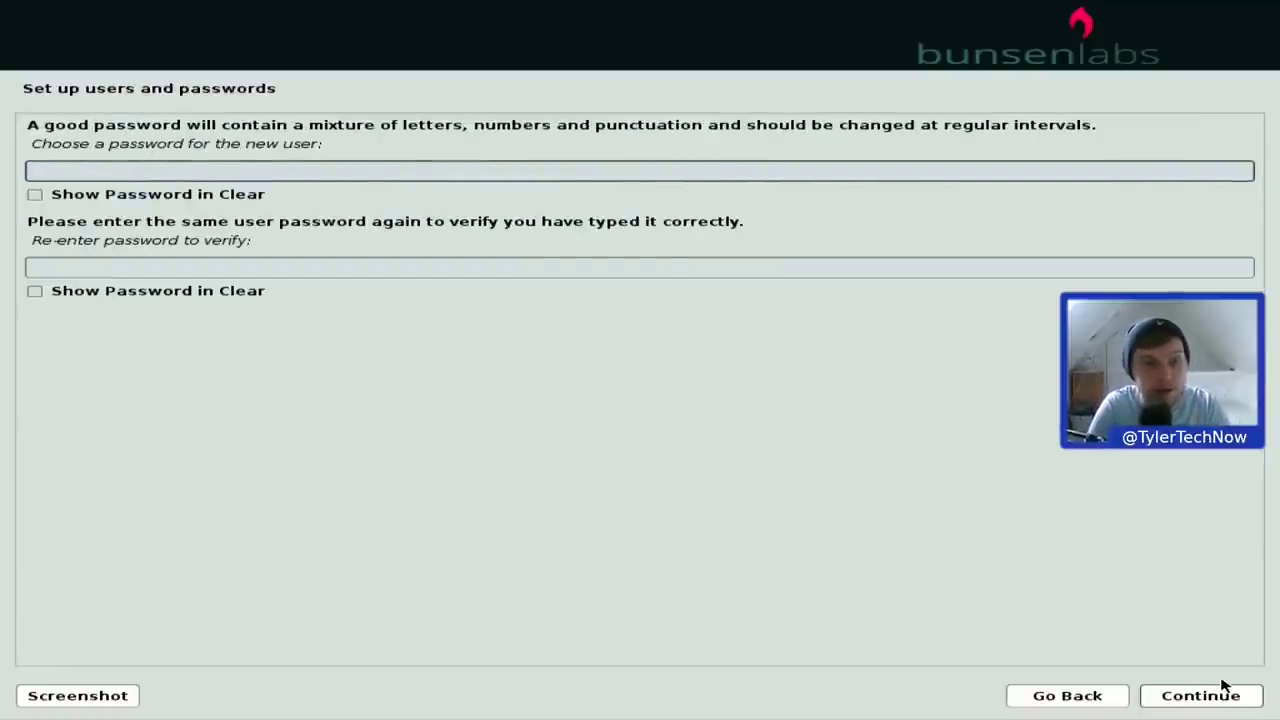
text(•••••••••)
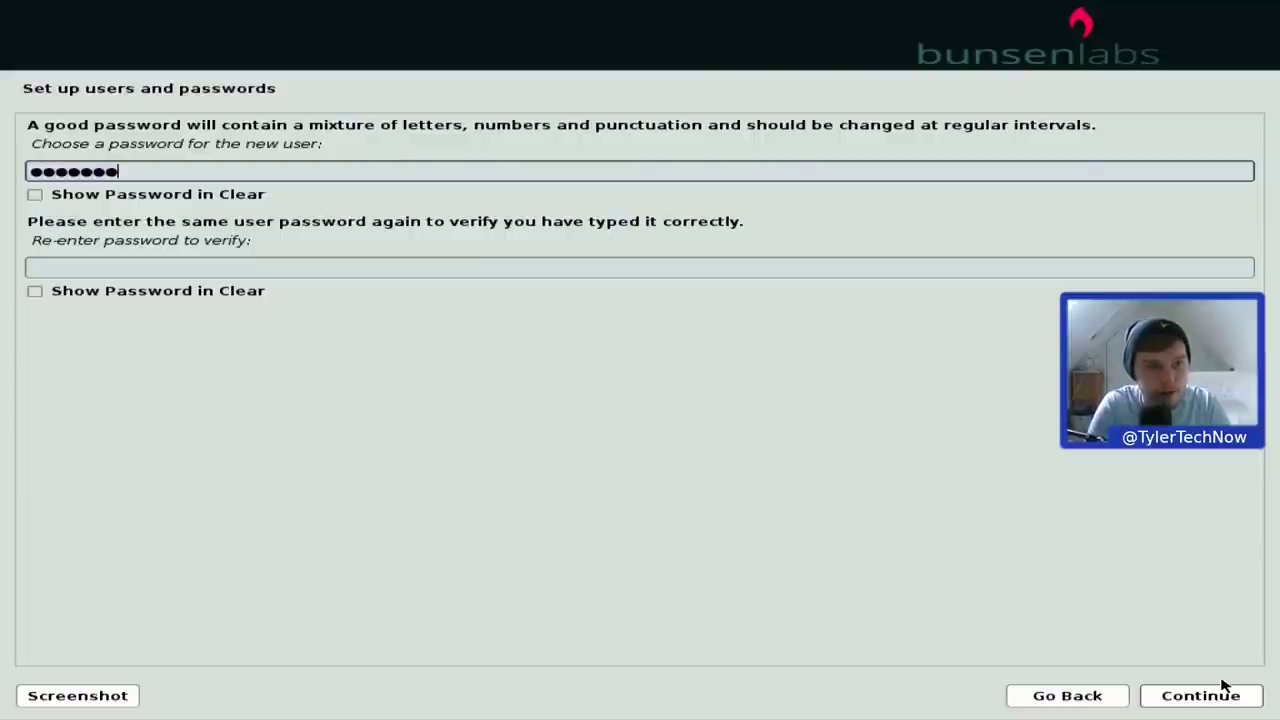
key(Tab)
text(••••••••)
click(1202, 697)
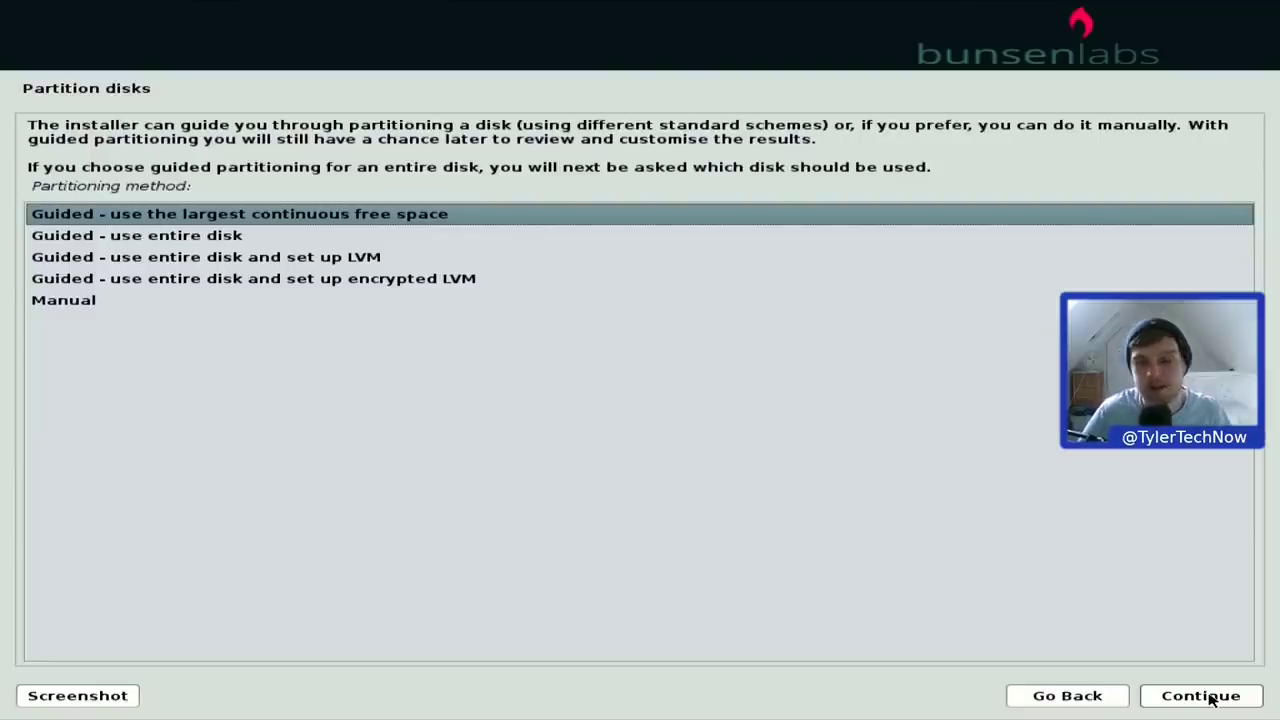
Set up guided partitioning of the entire 128.0 GB SanDisk disk (sda) with a separate /home partition
key(Down)
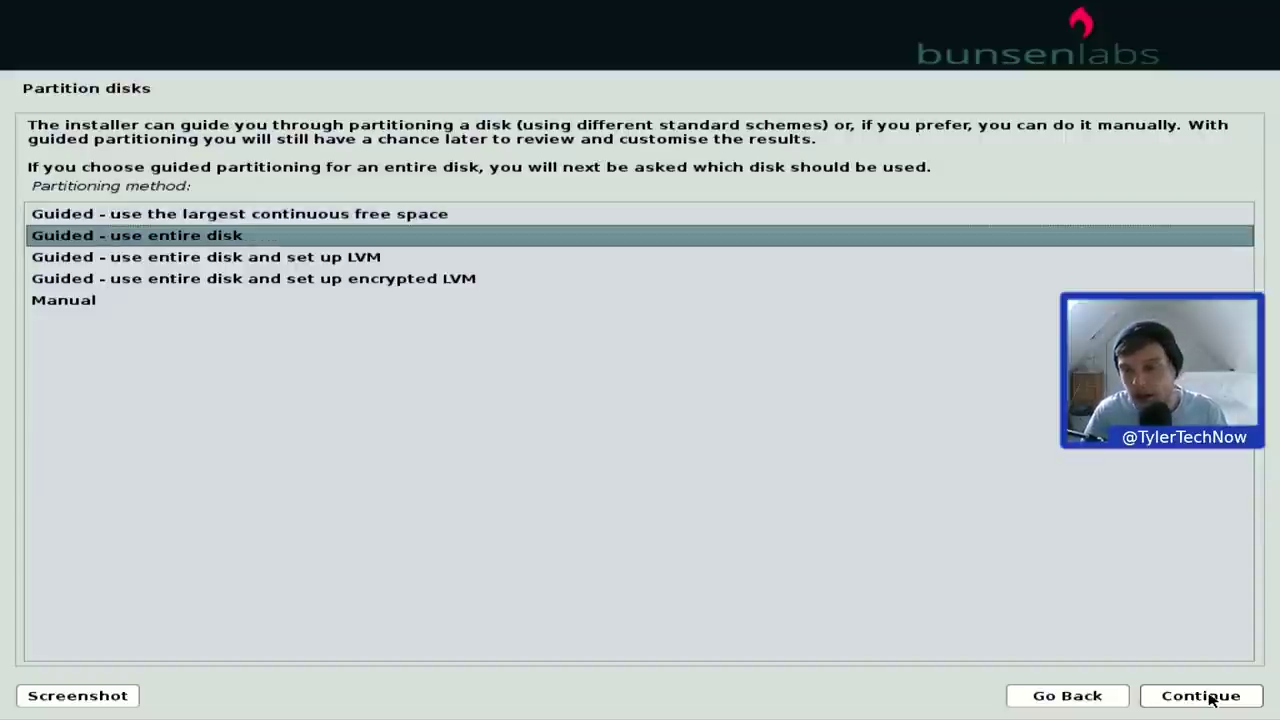
click(1210, 698)
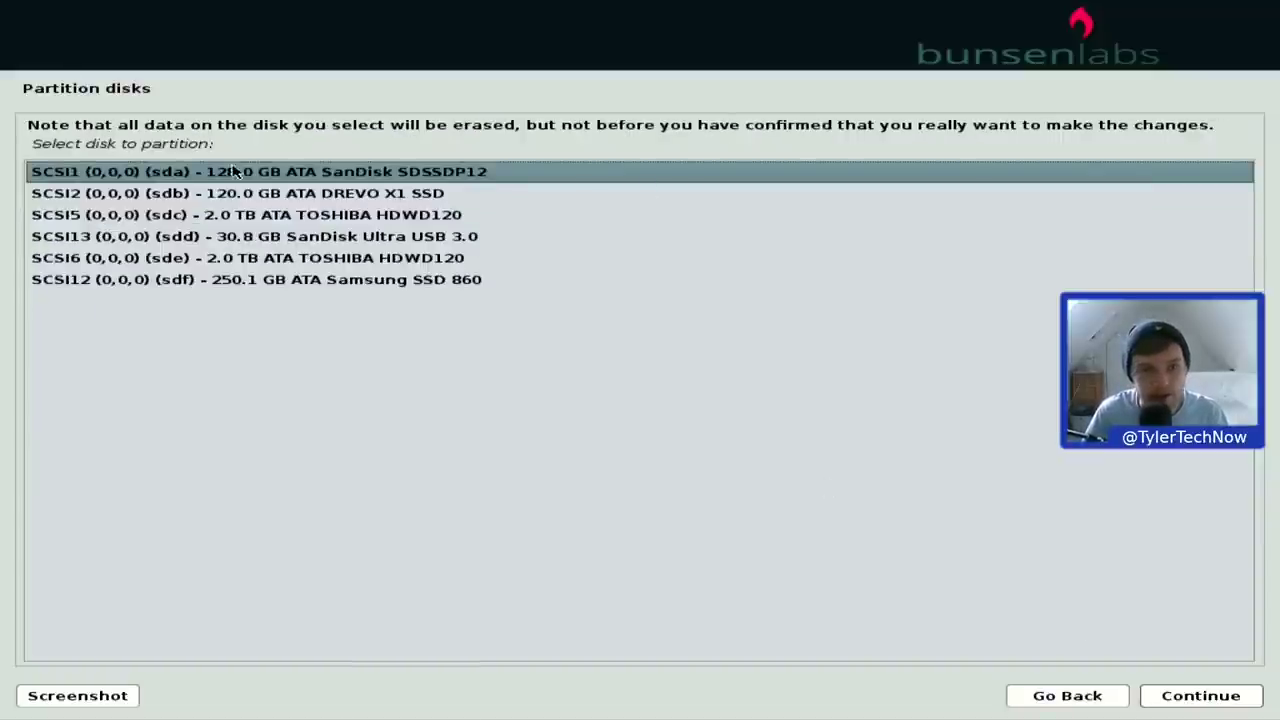
click(1205, 697)
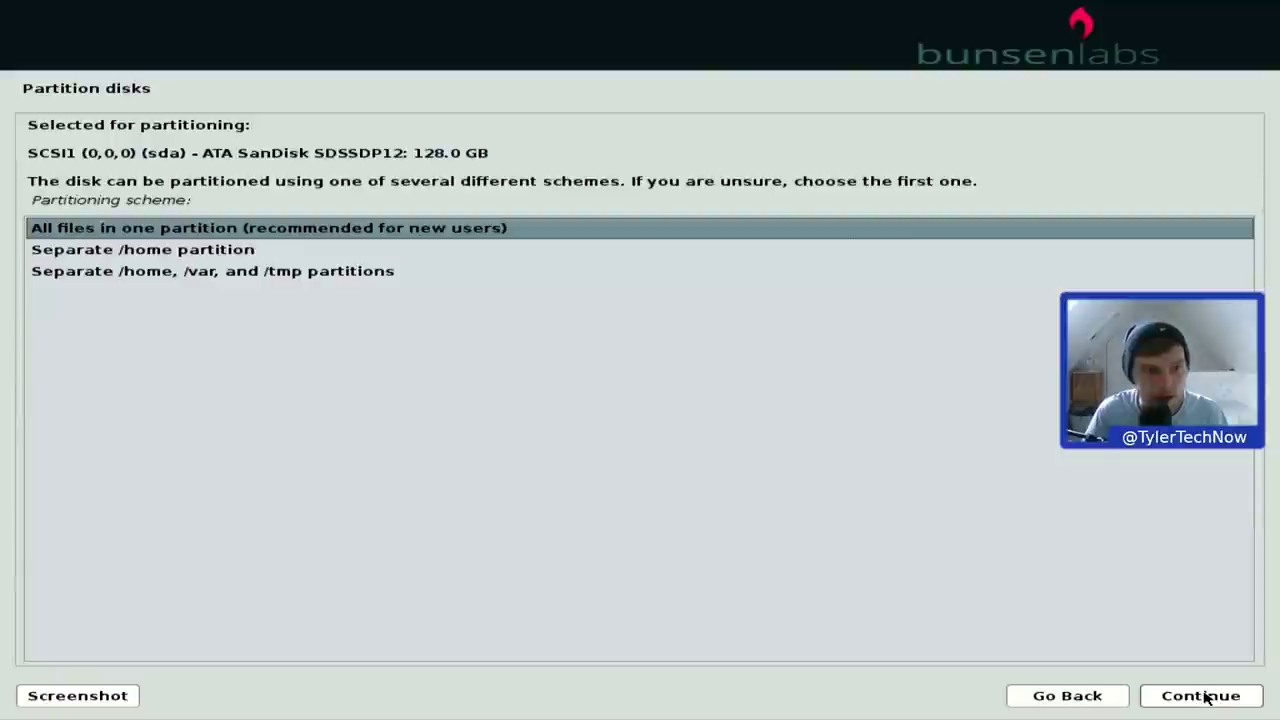
click(194, 251)
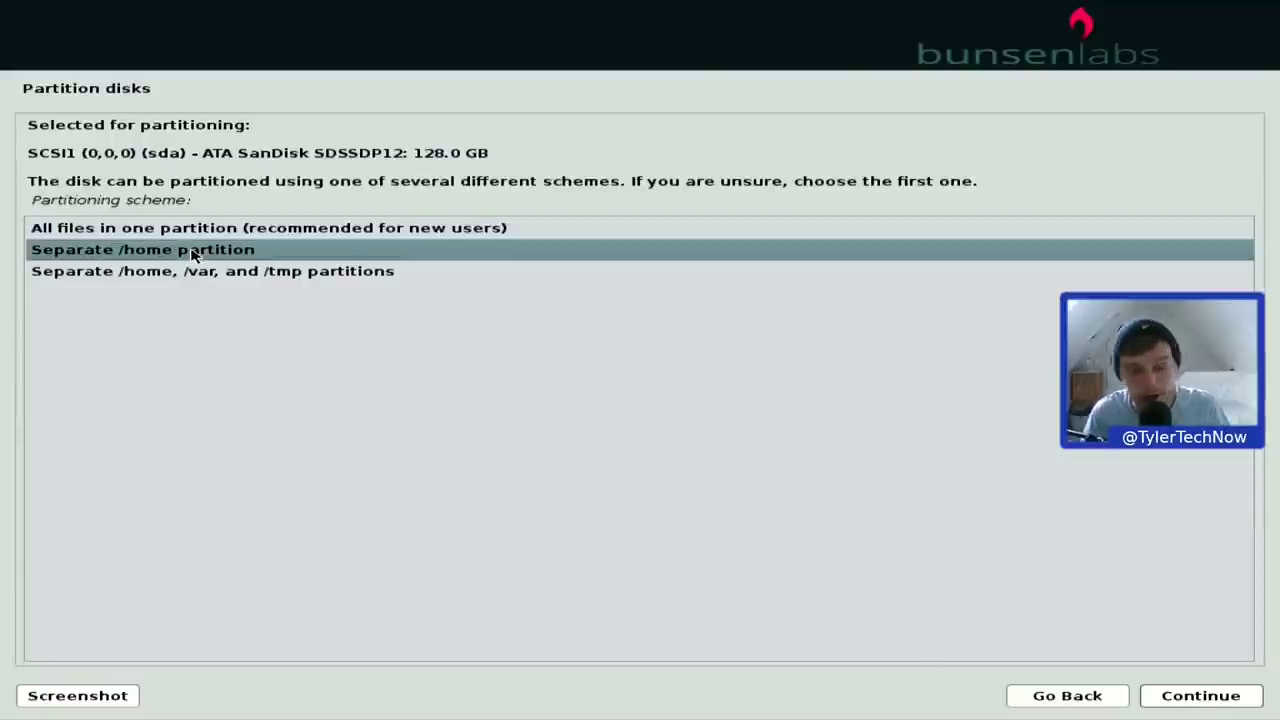
click(1218, 704)
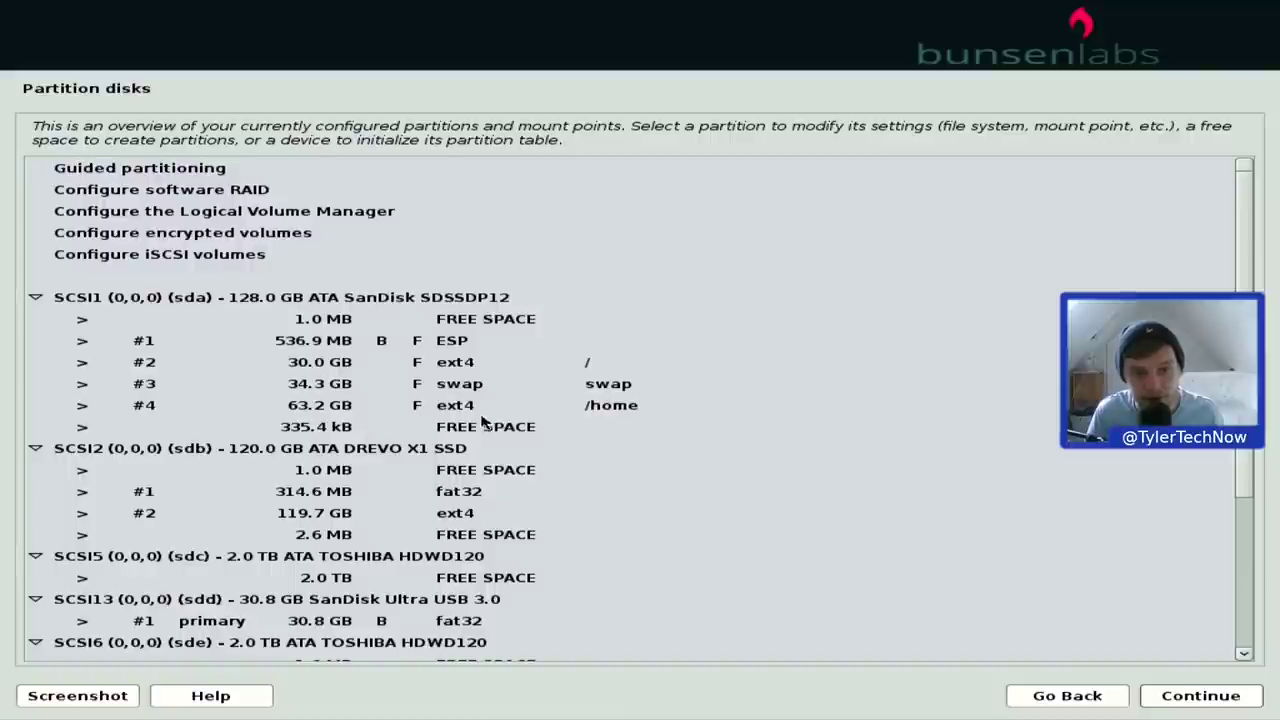
Accept the partition layout, write the changes to disk, and finish the installation by booting into the new system
click(1167, 705)
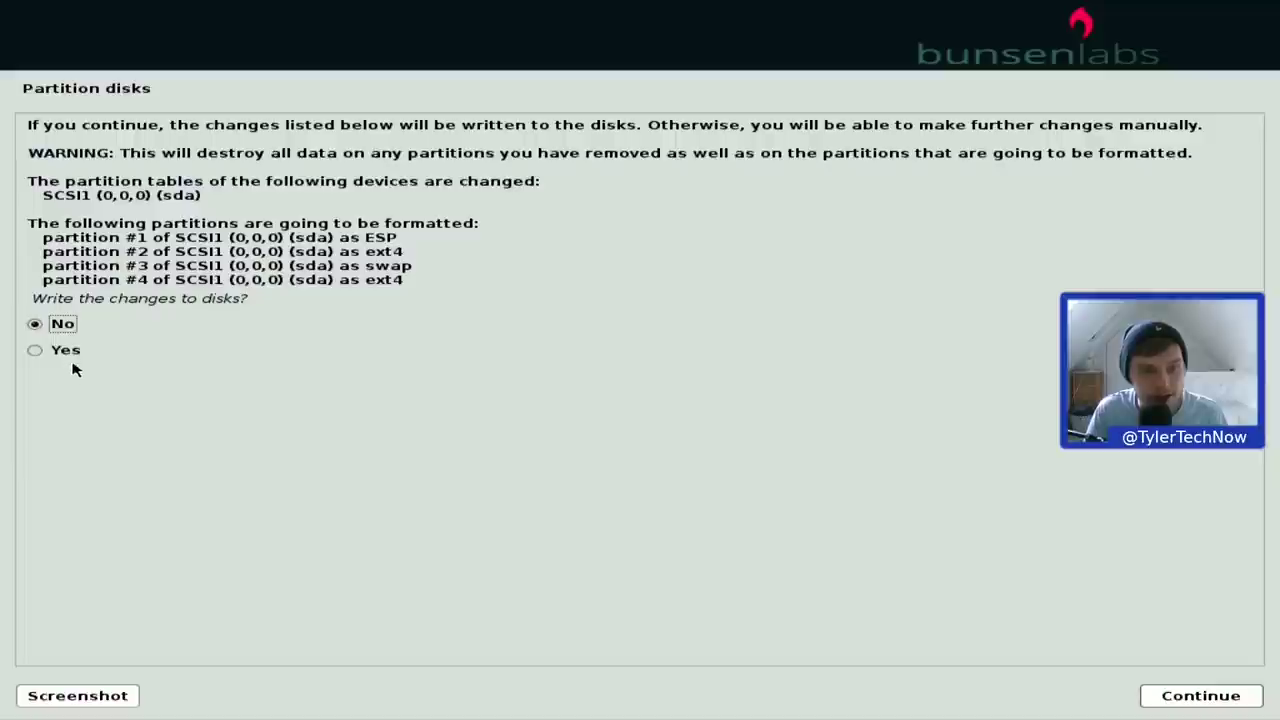
click(58, 350)
click(1233, 699)
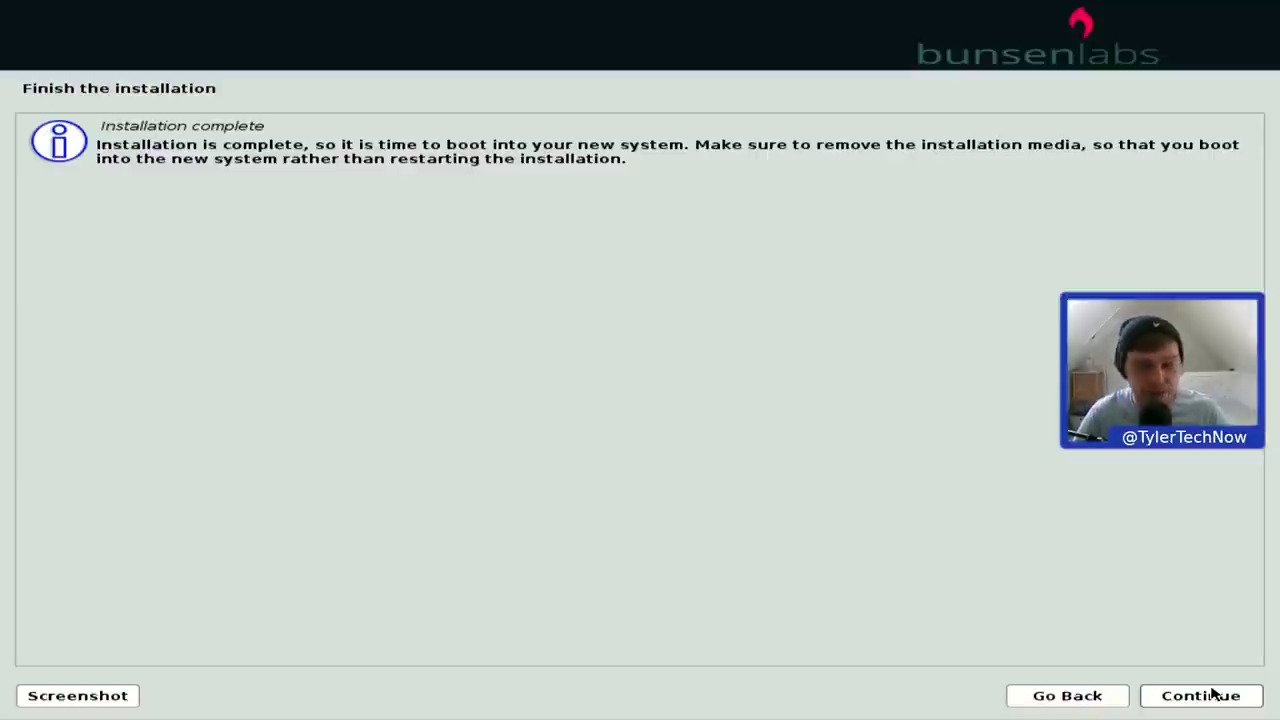
click(1210, 695)
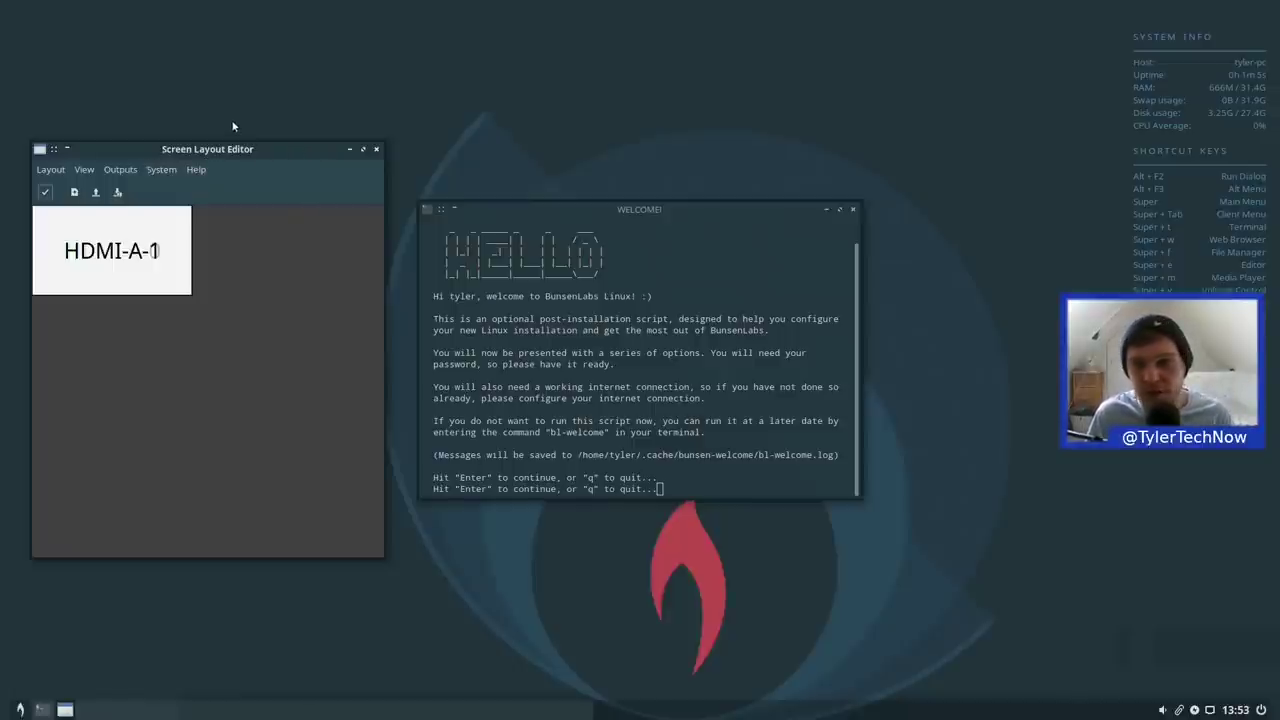
Close the Screen Layout Editor, then enlarge and reposition the welcome terminal window
click(378, 151)
drag(421, 207, 314, 86)
drag(518, 100, 565, 130)
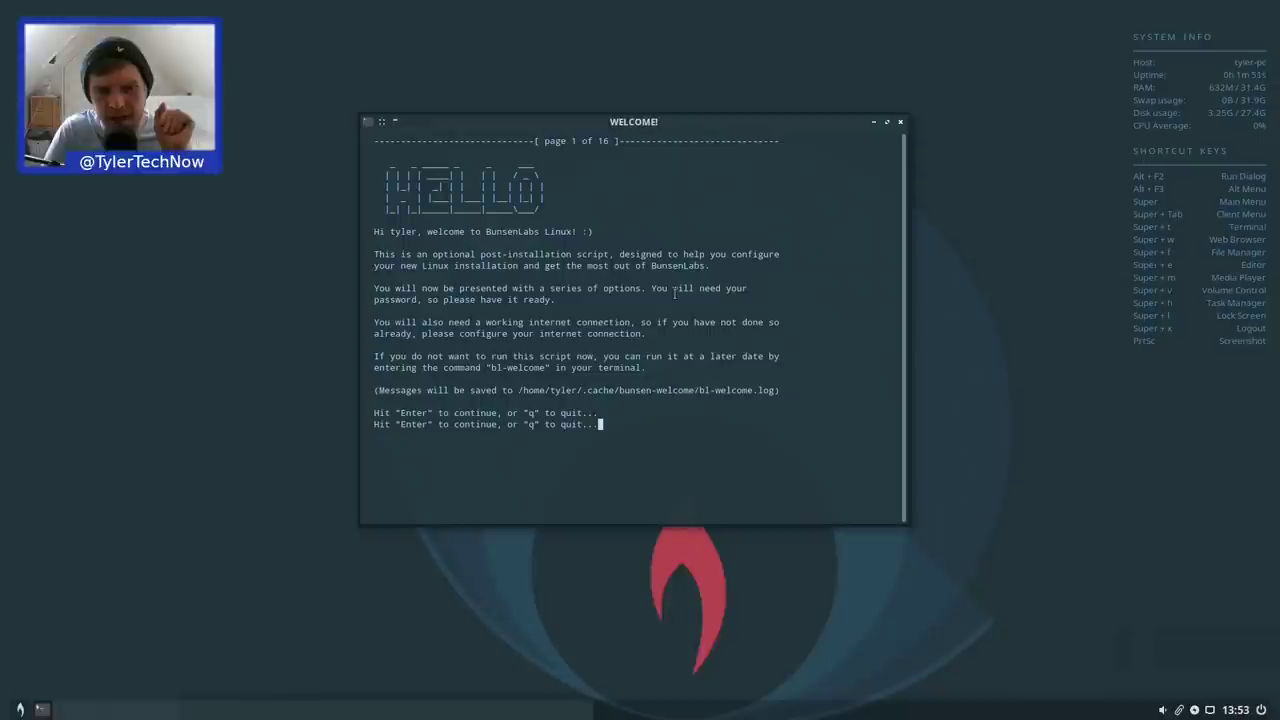
Start the welcome script with the account password and acknowledge the warning by entering "I understand"
key(Return)
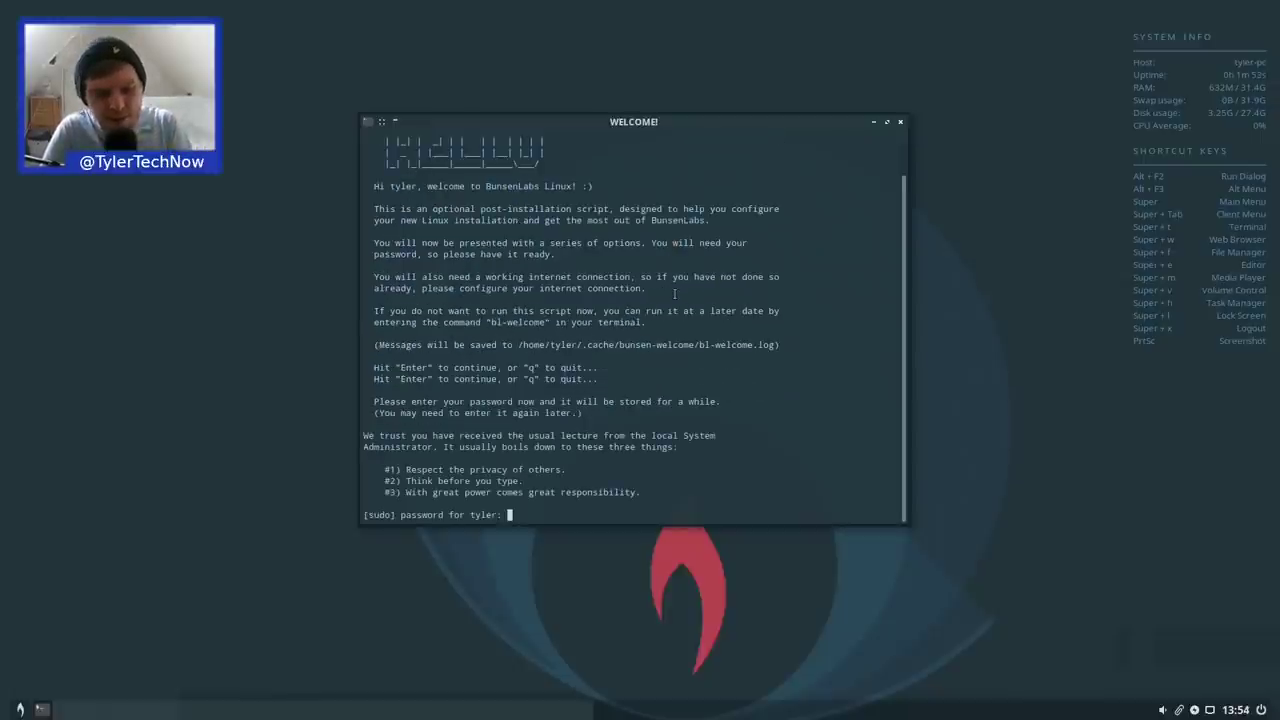
key(Return)
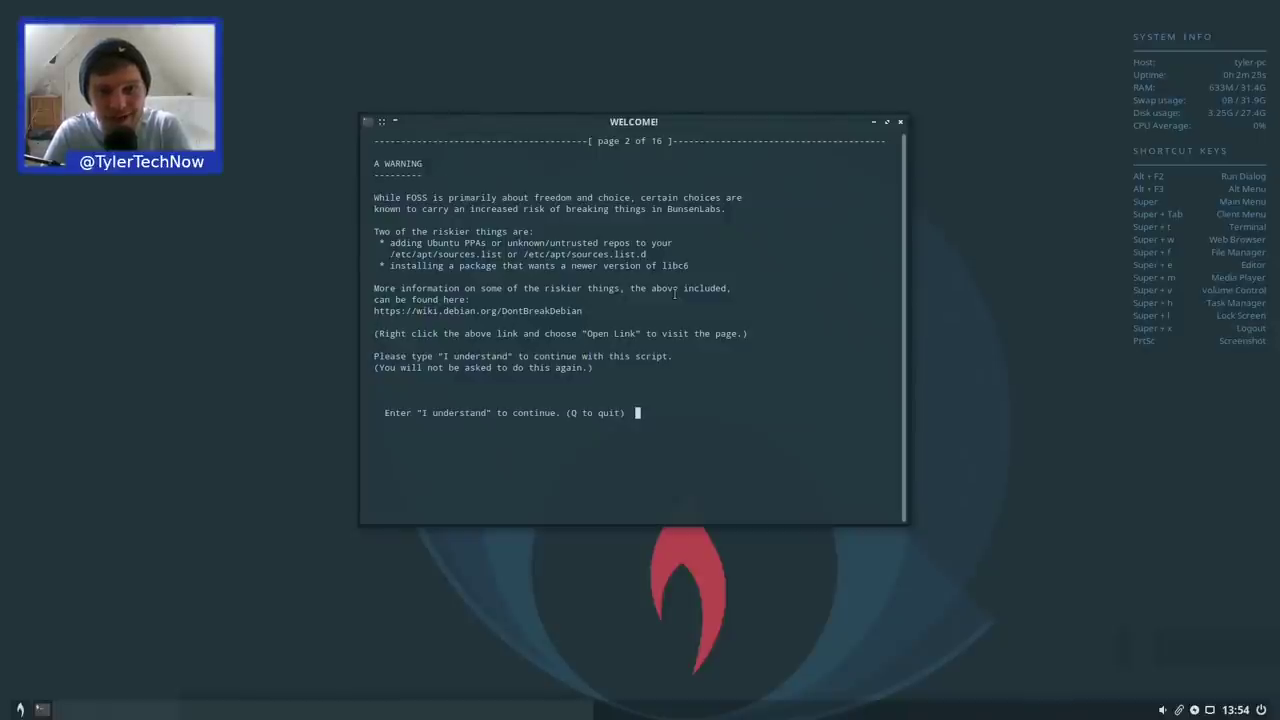
text(I unders)
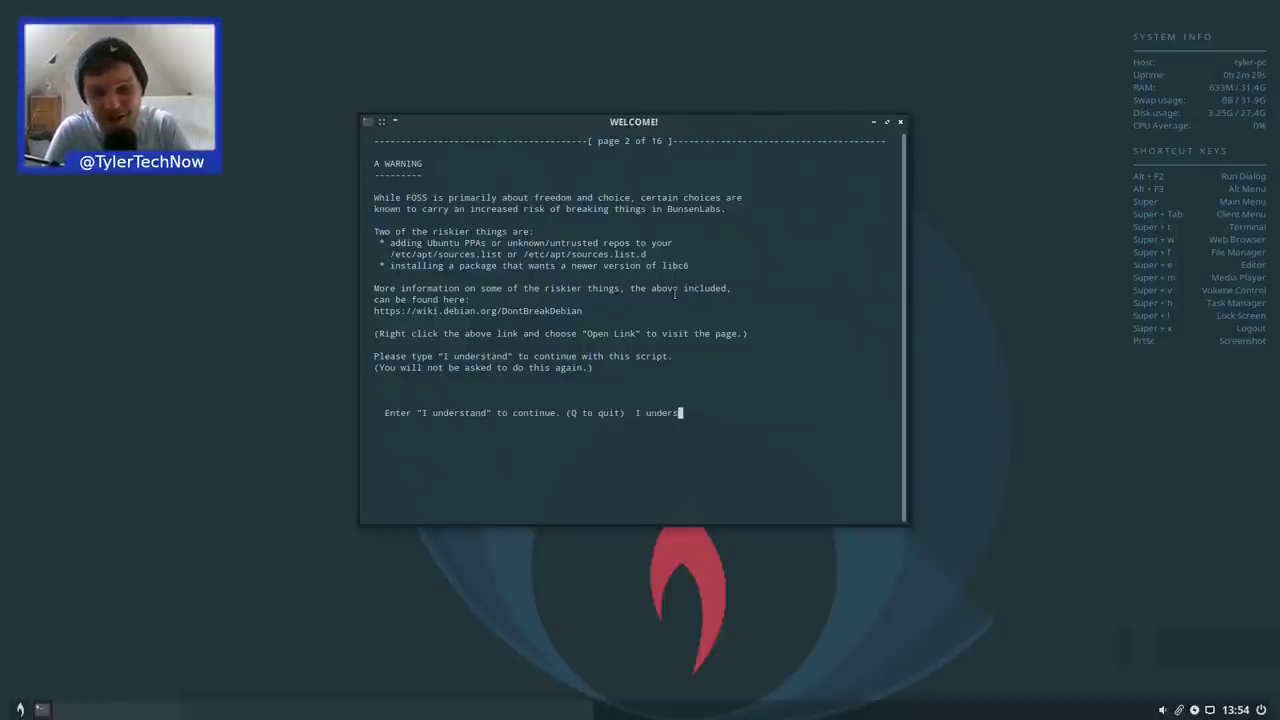
key(BackSpace)
text(stand)
key(Return)
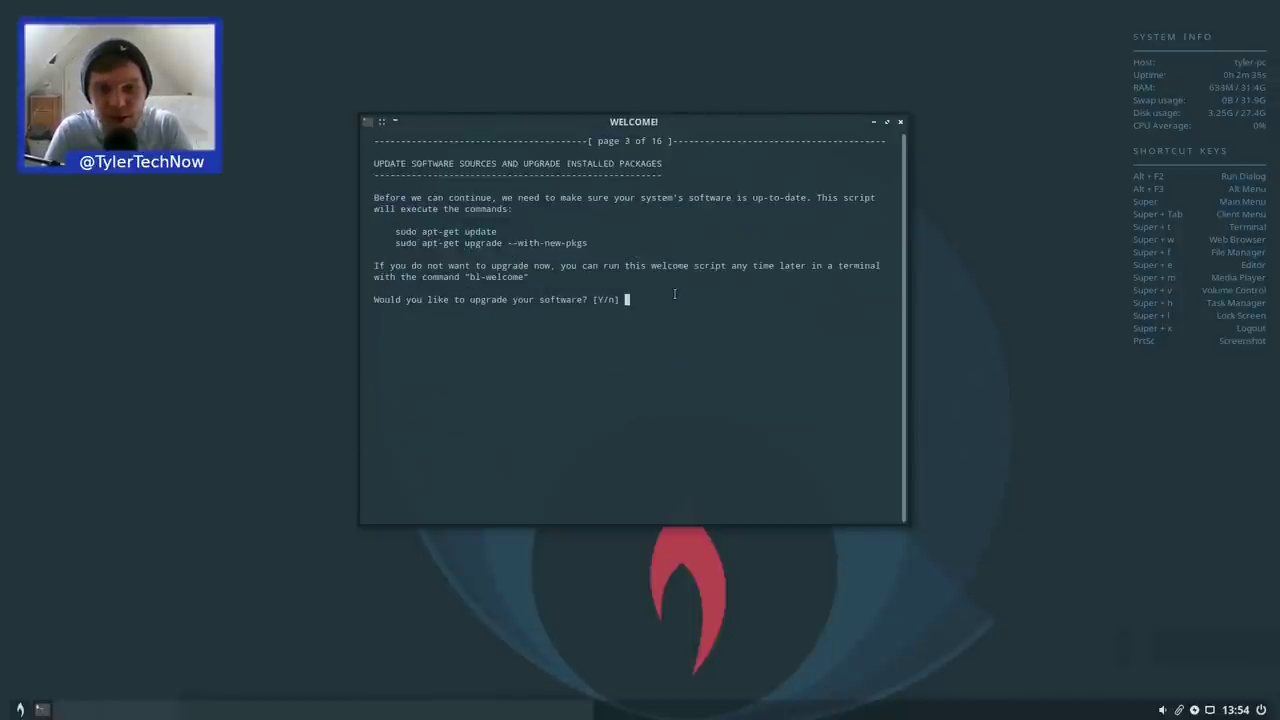
Agree to upgrade the system software and confirm the installation of the listed packages
text(y)
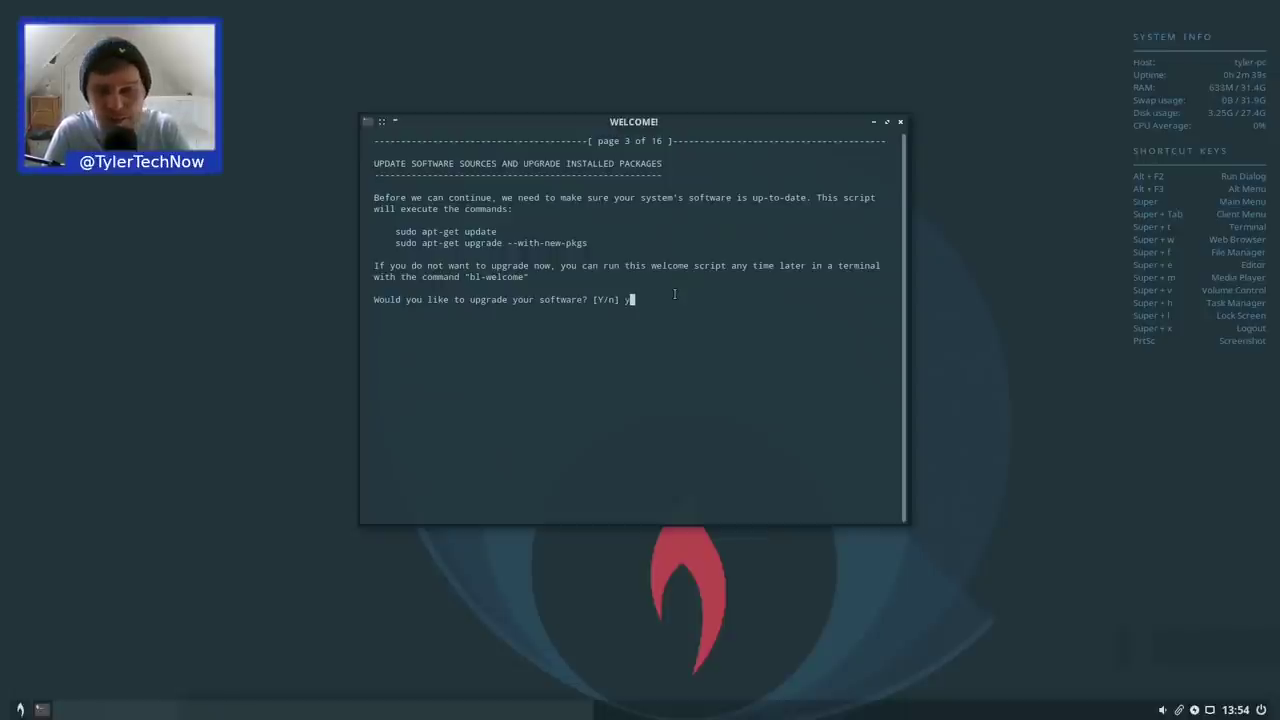
key(Return)
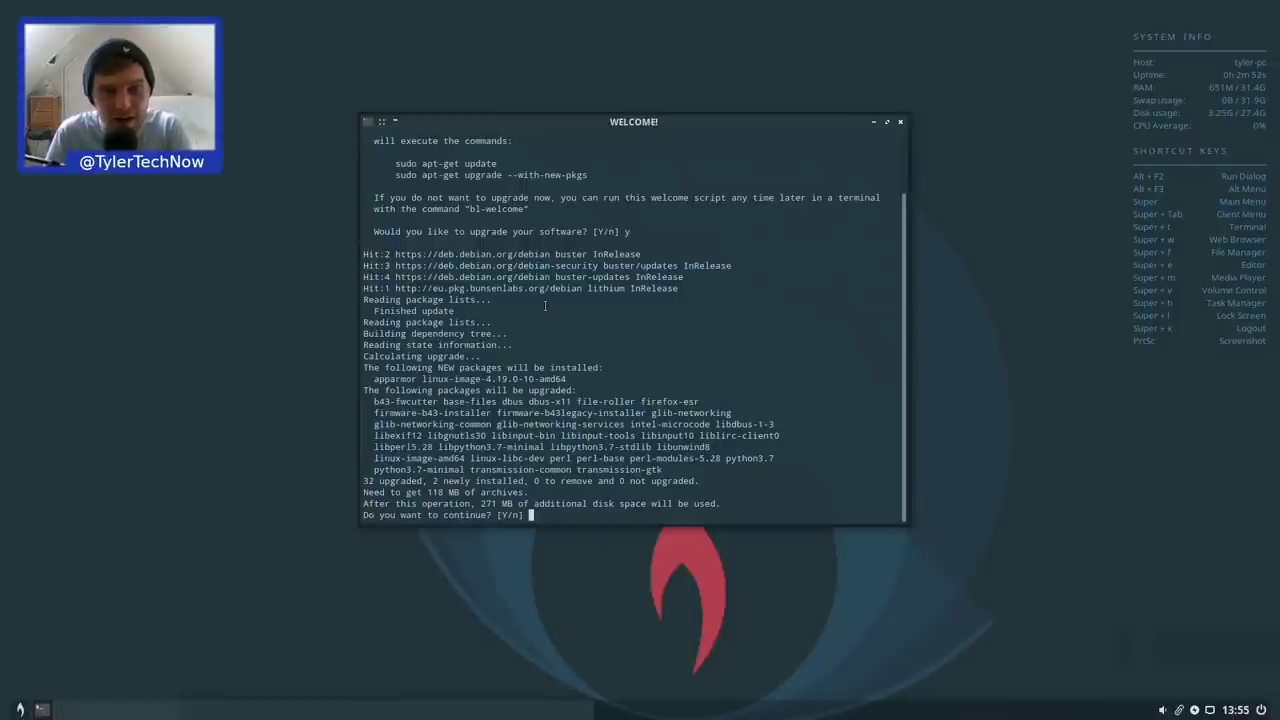
drag(706, 481, 480, 445)
click(618, 478)
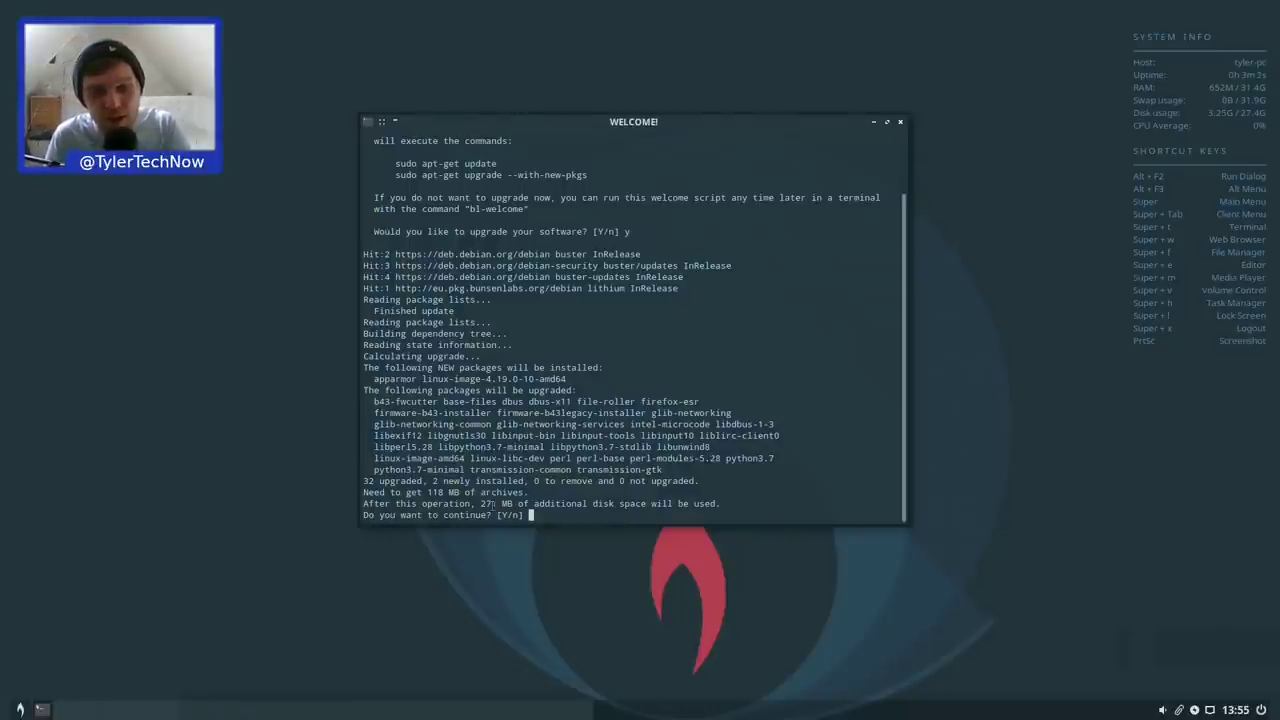
drag(480, 504, 515, 504)
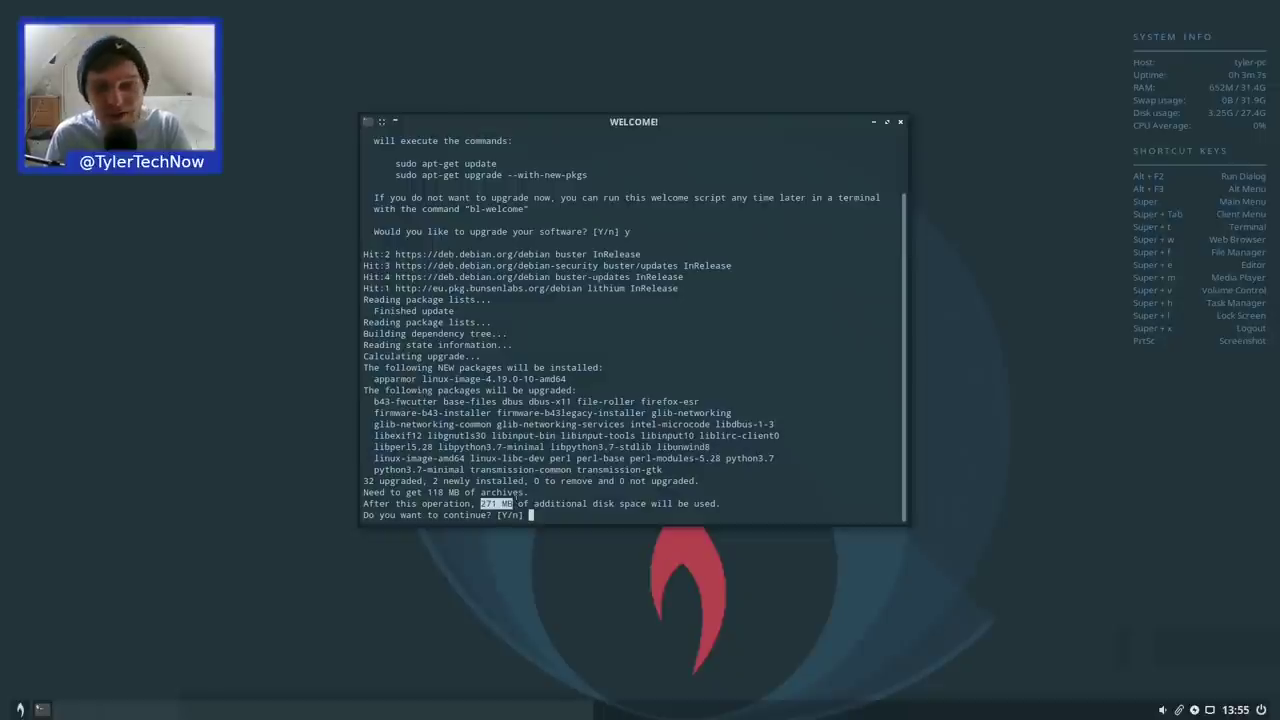
text(y)
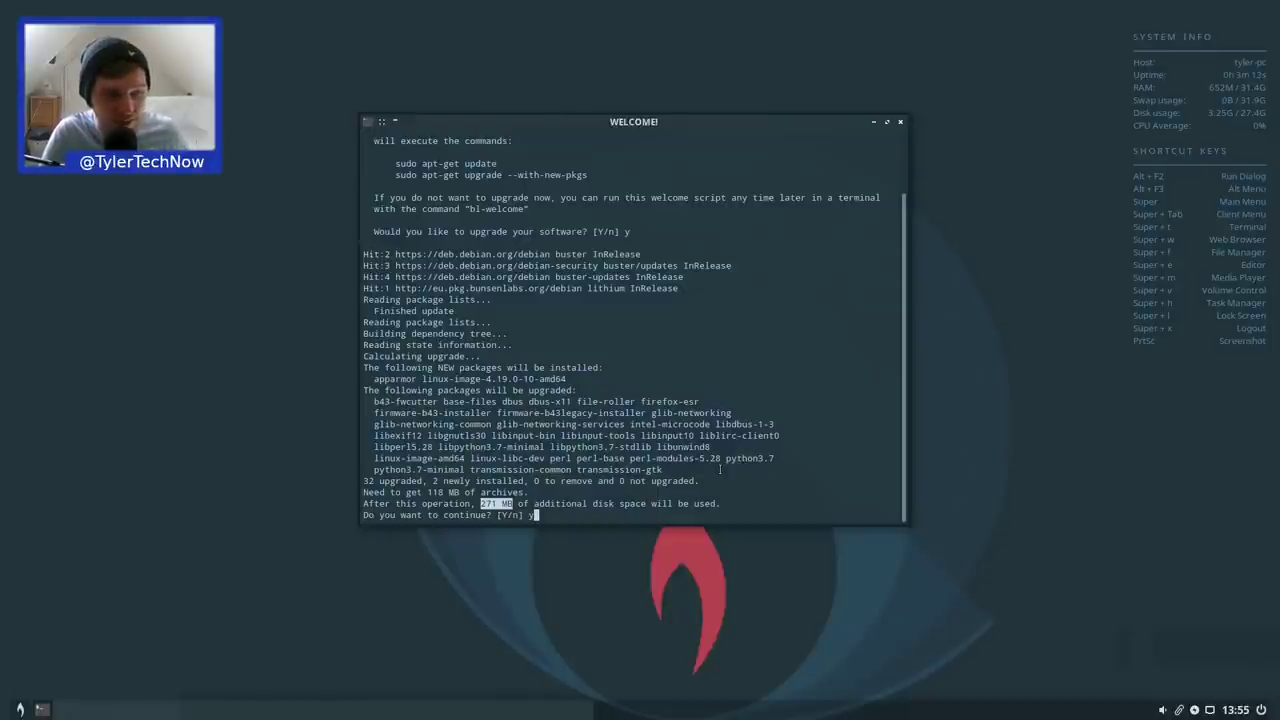
key(Return)
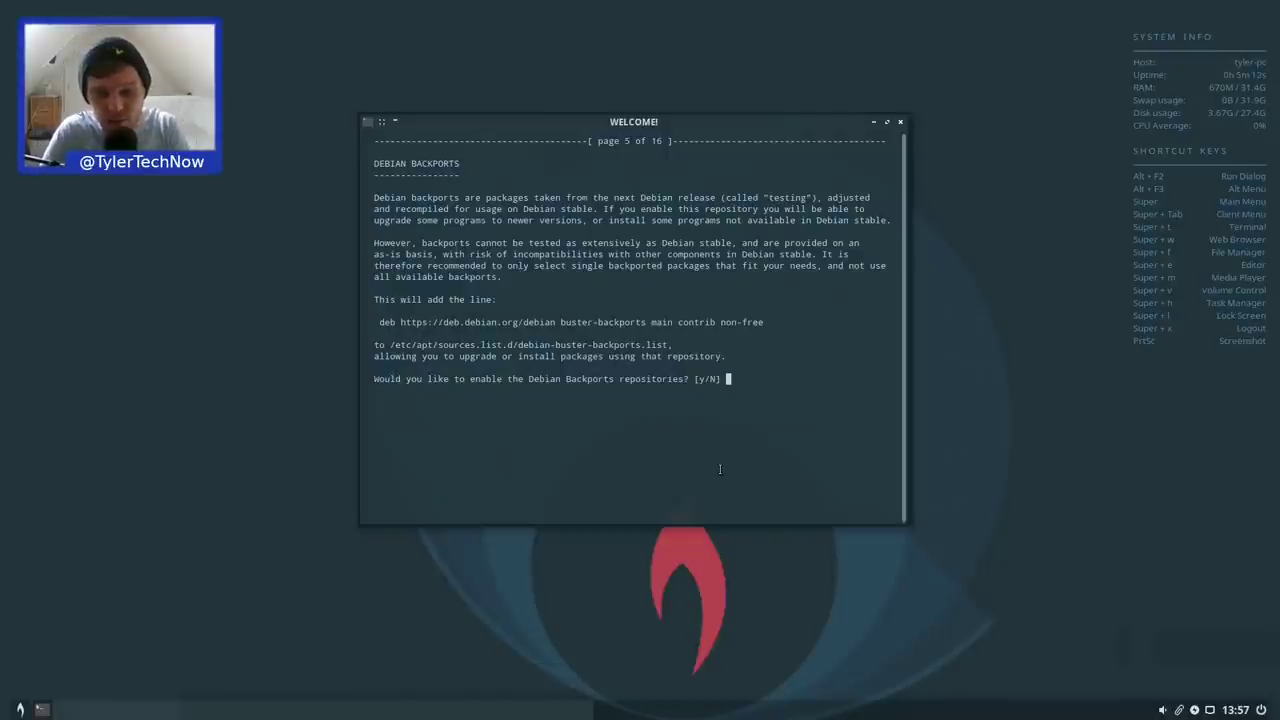
Enable the Debian Backports repositories and continue to the following page of the script
text(y)
key(Return)
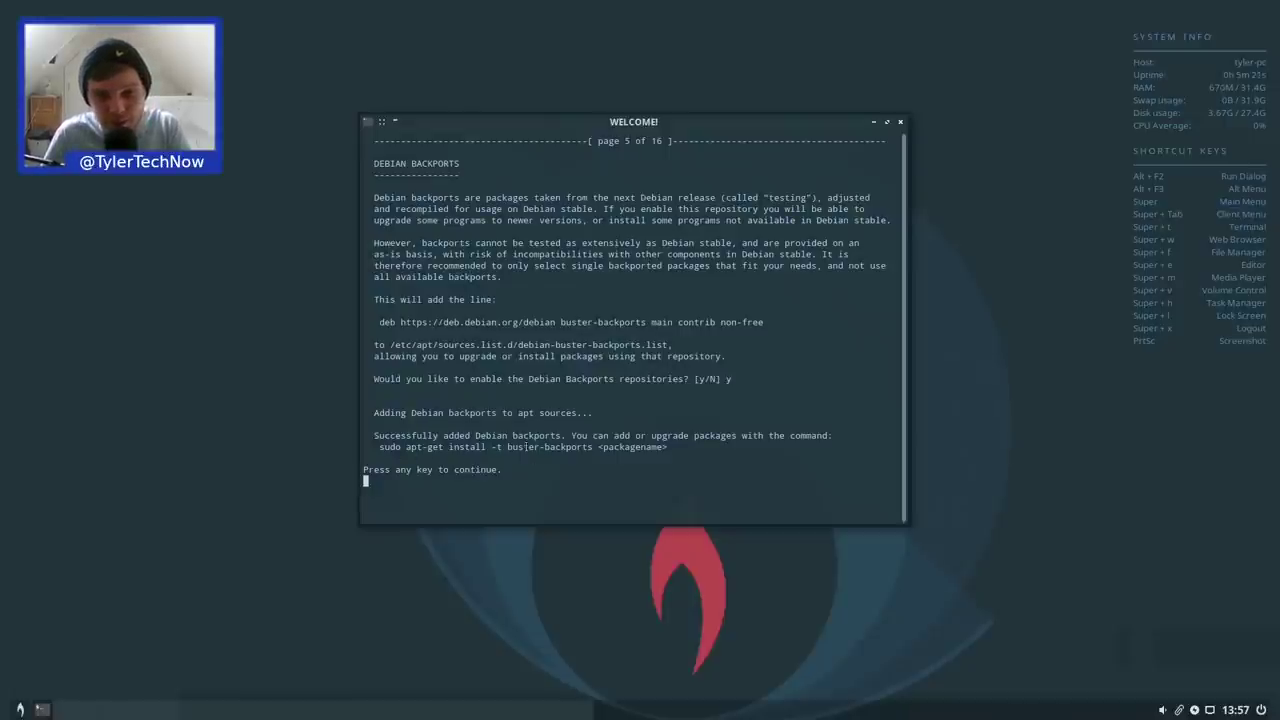
drag(506, 447, 584, 448)
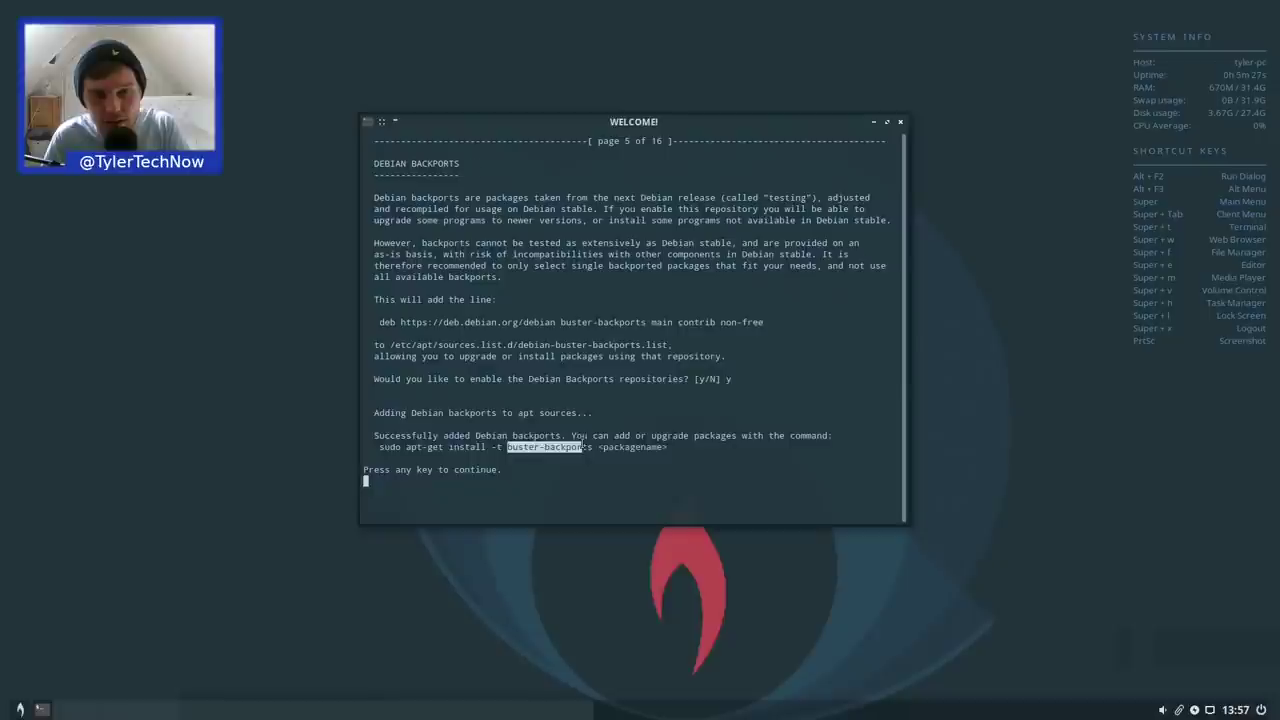
key(Return)
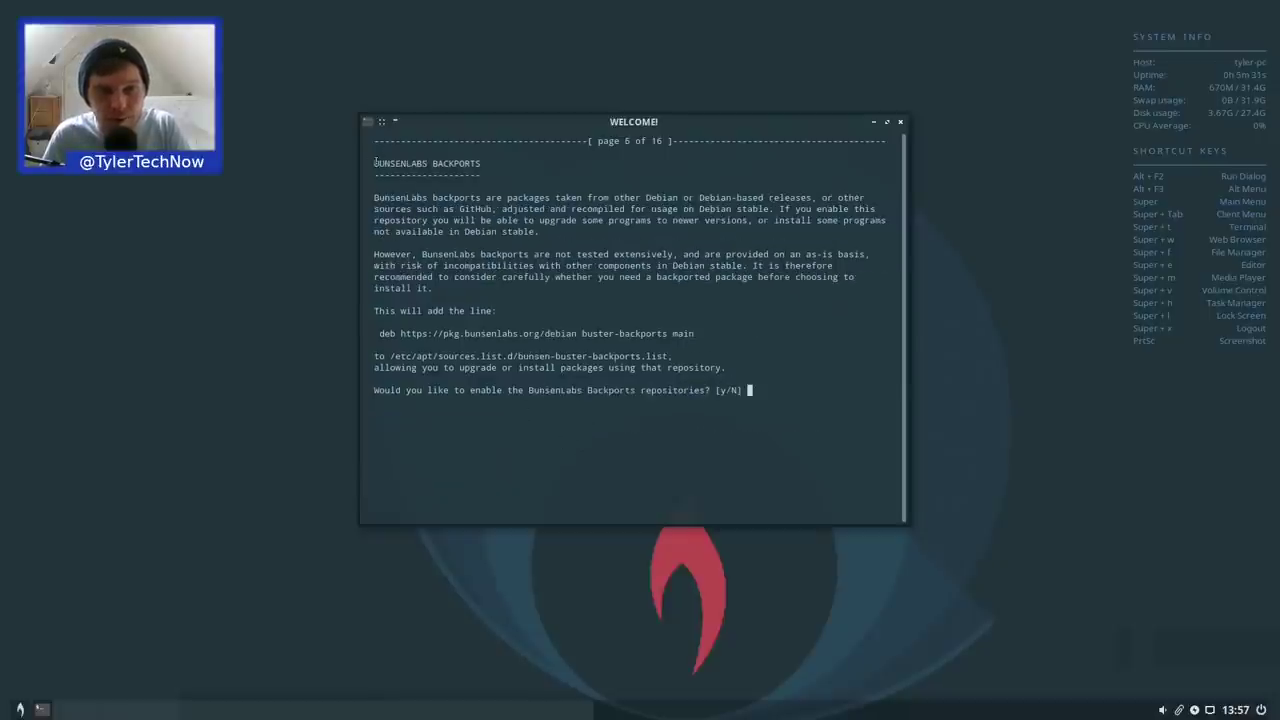
Enable the BunsenLabs Backports repositories and continue past the confirmation
drag(375, 163, 430, 163)
click(690, 457)
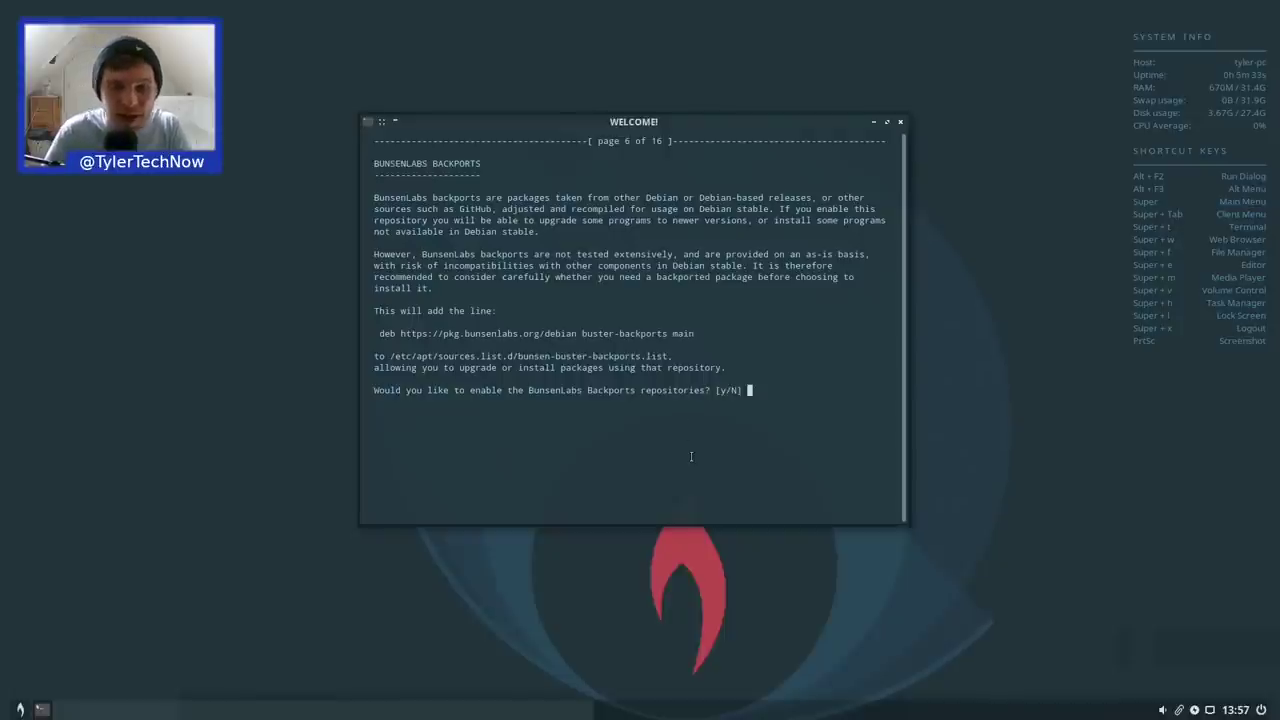
text(y)
key(Return)
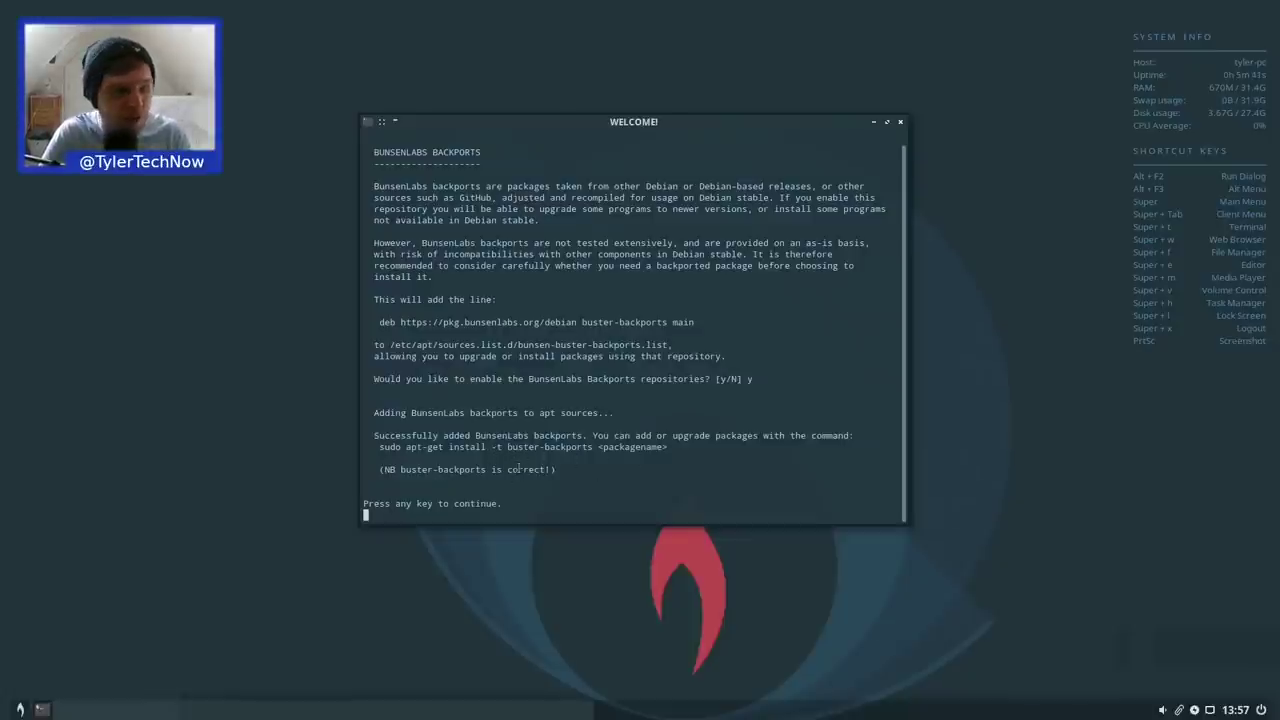
key(Return)
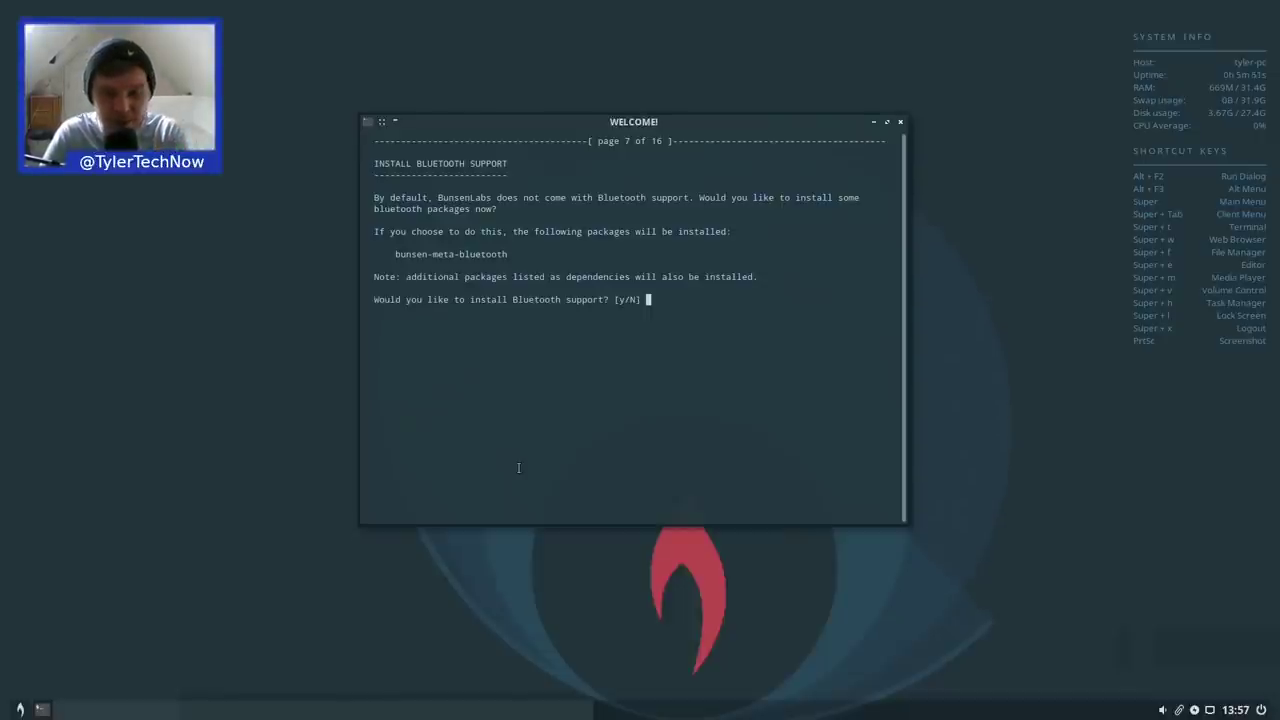
Decline the installation of Bluetooth support
text(n)
key(Return)
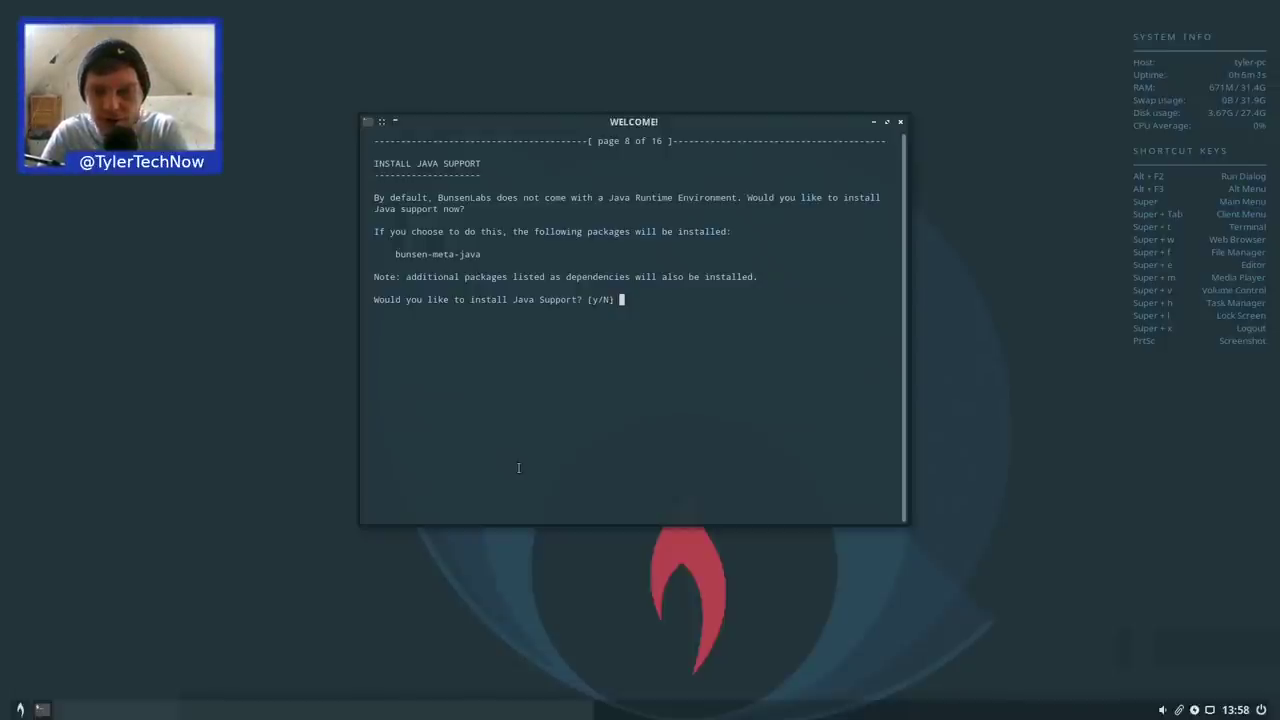
Decline the optional installations of Java support, the Flash browser plugin and Dropbox
text(n)
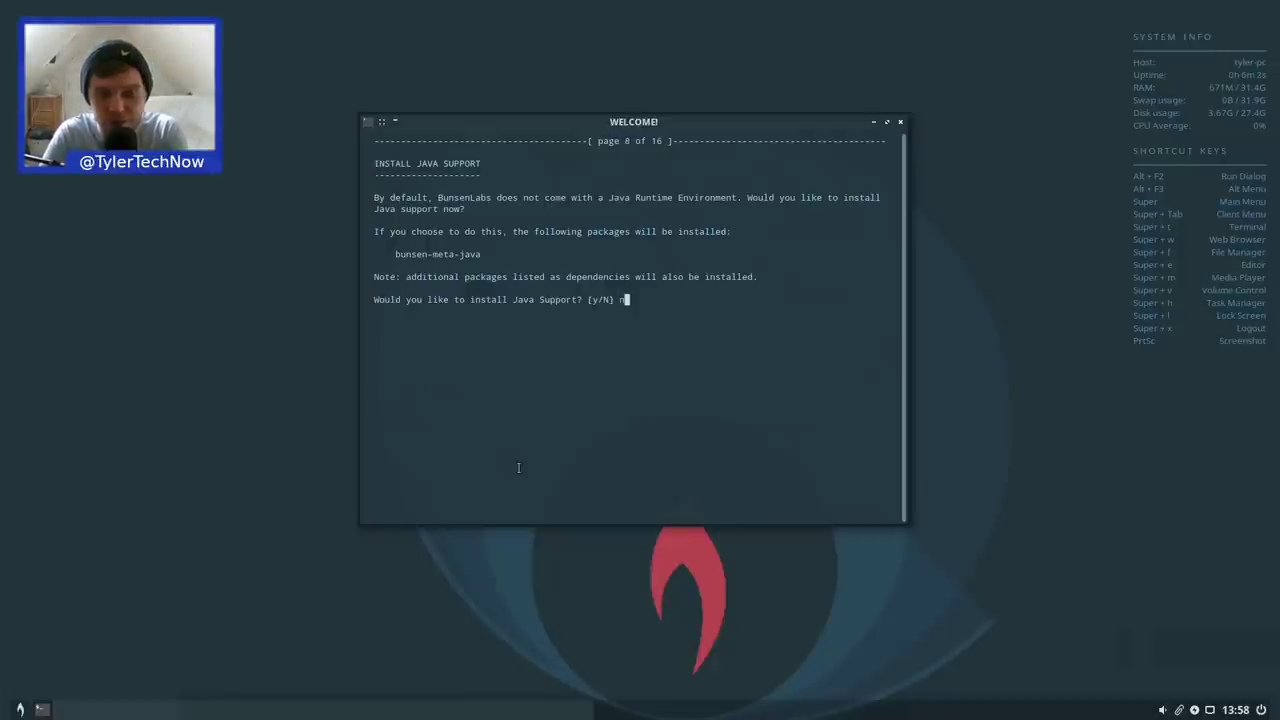
key(Return)
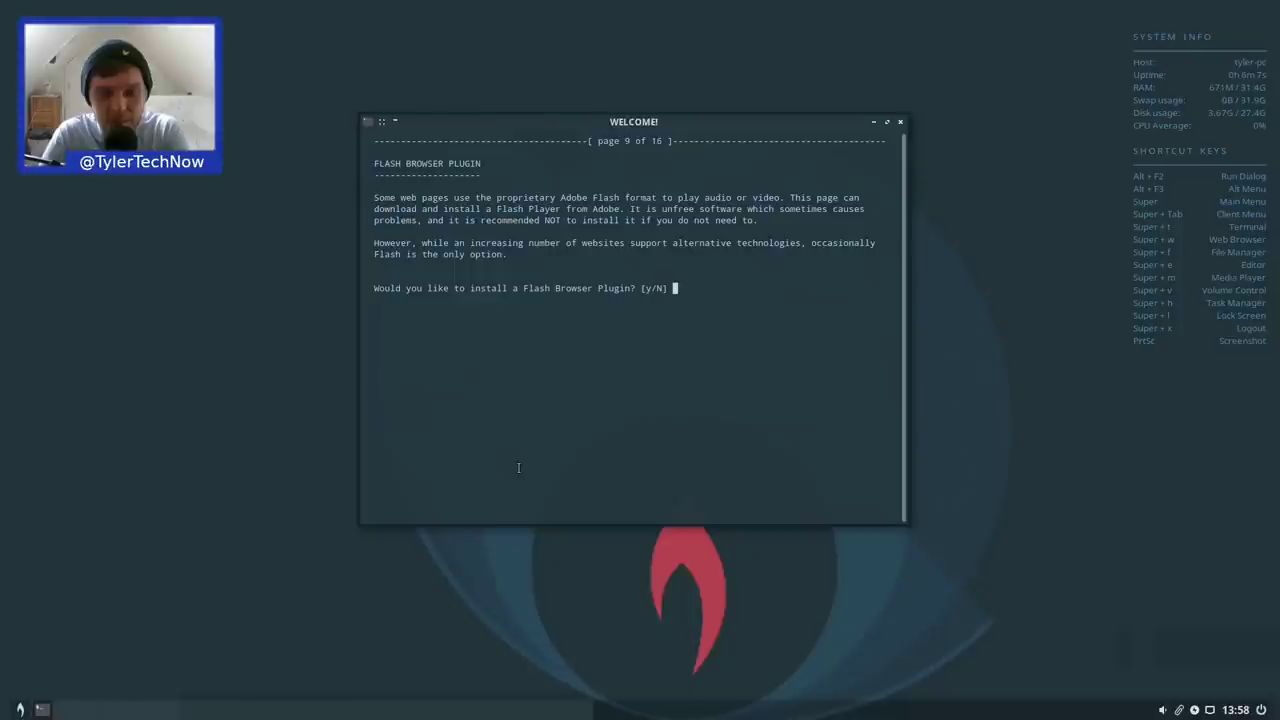
text(n)
key(Return)
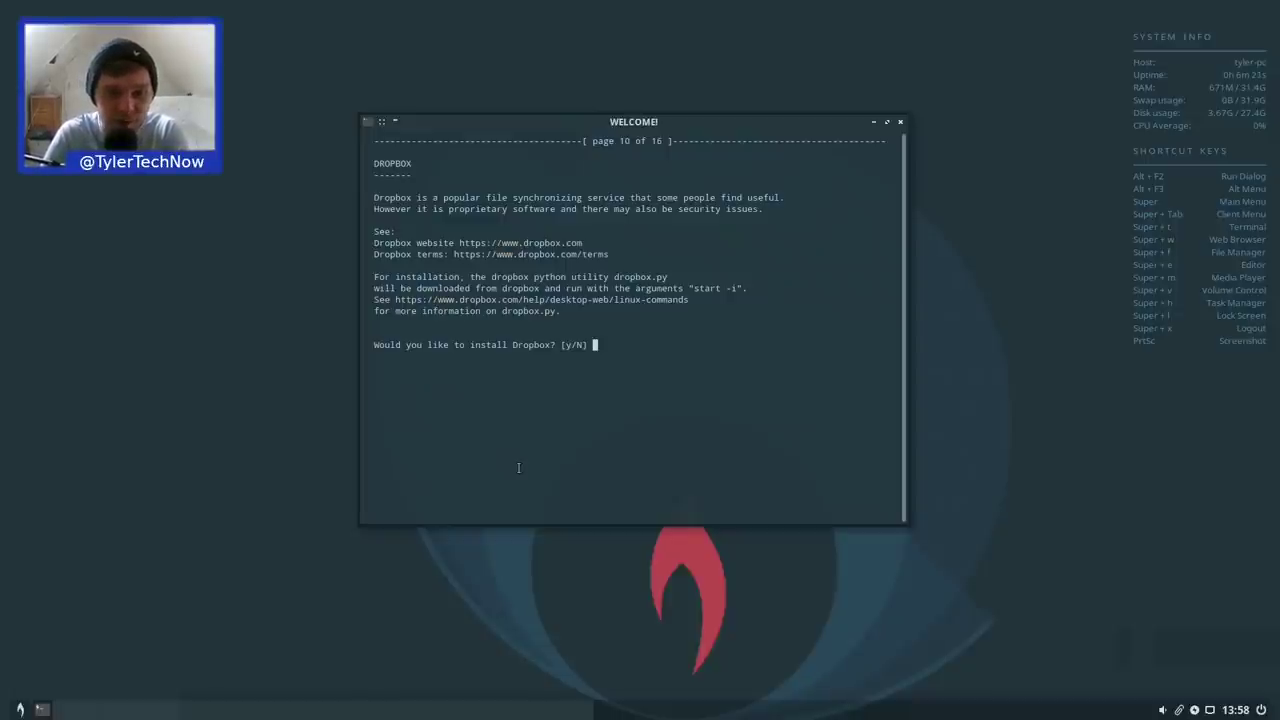
text(n)
key(Return)
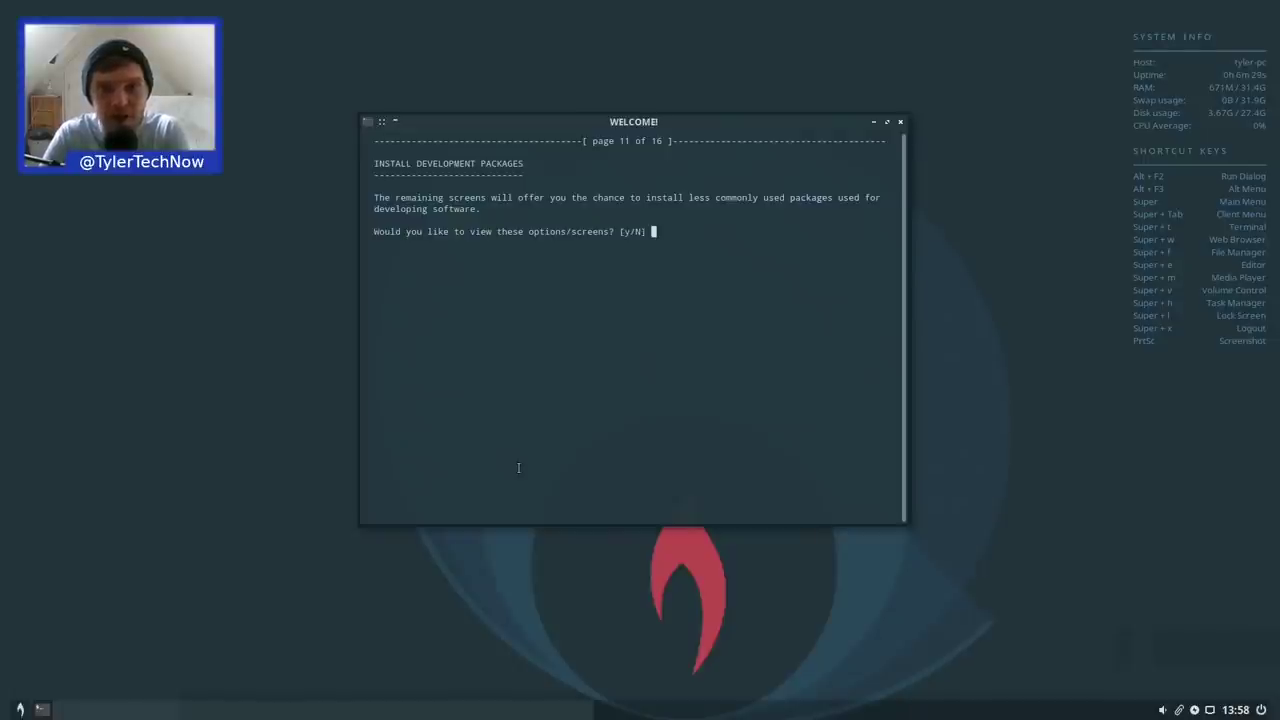
Skip the development package screens and exit the welcome script
text(n)
key(Return)
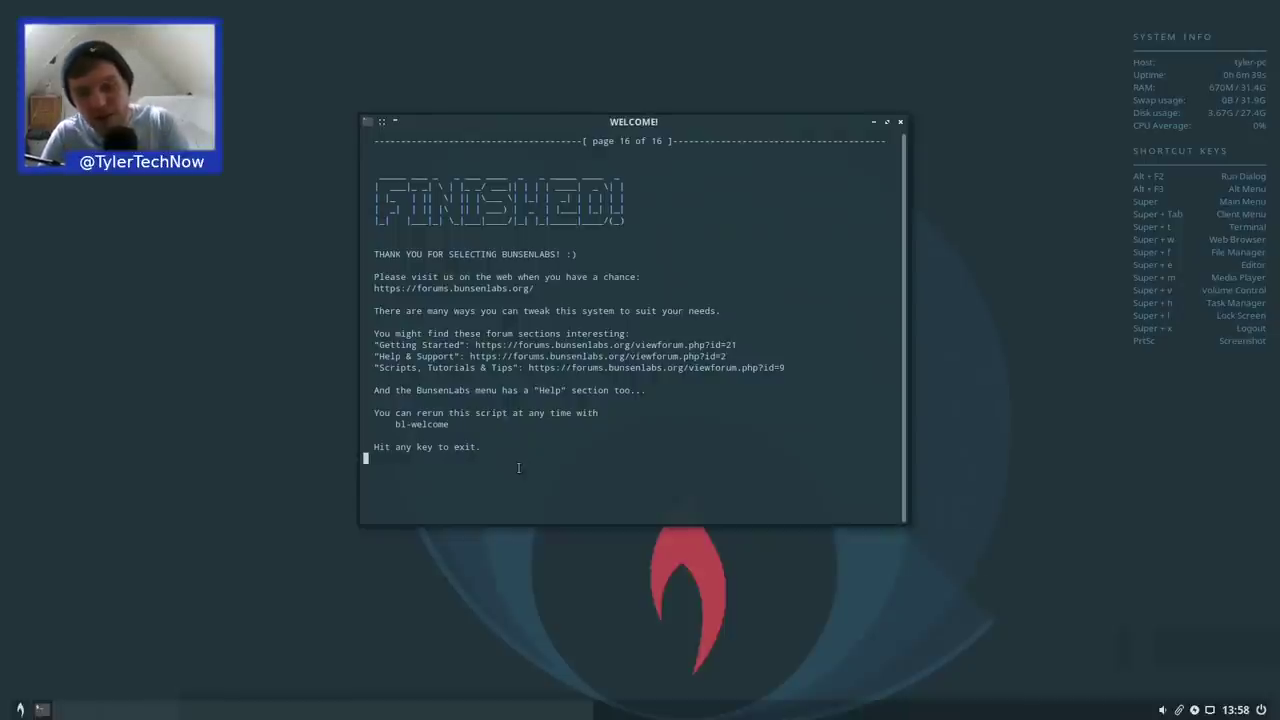
key(Return)
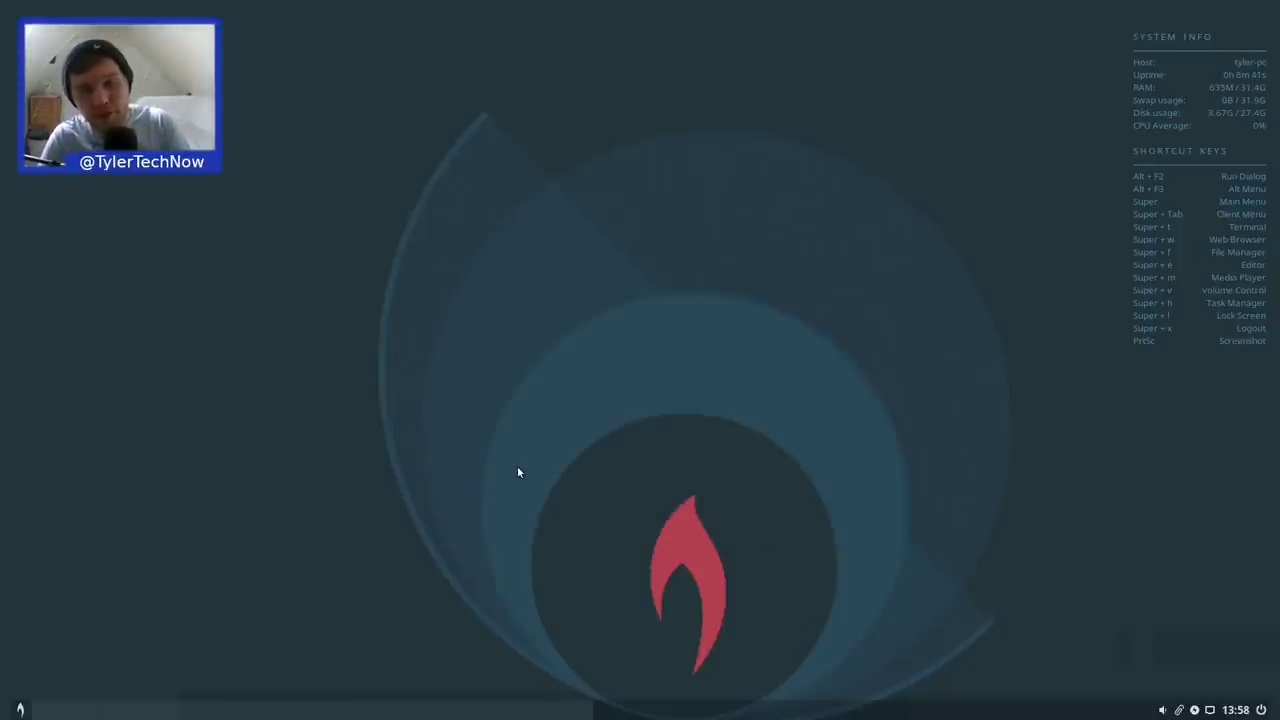
Launch the Firefox ESR browser
click(20, 710)
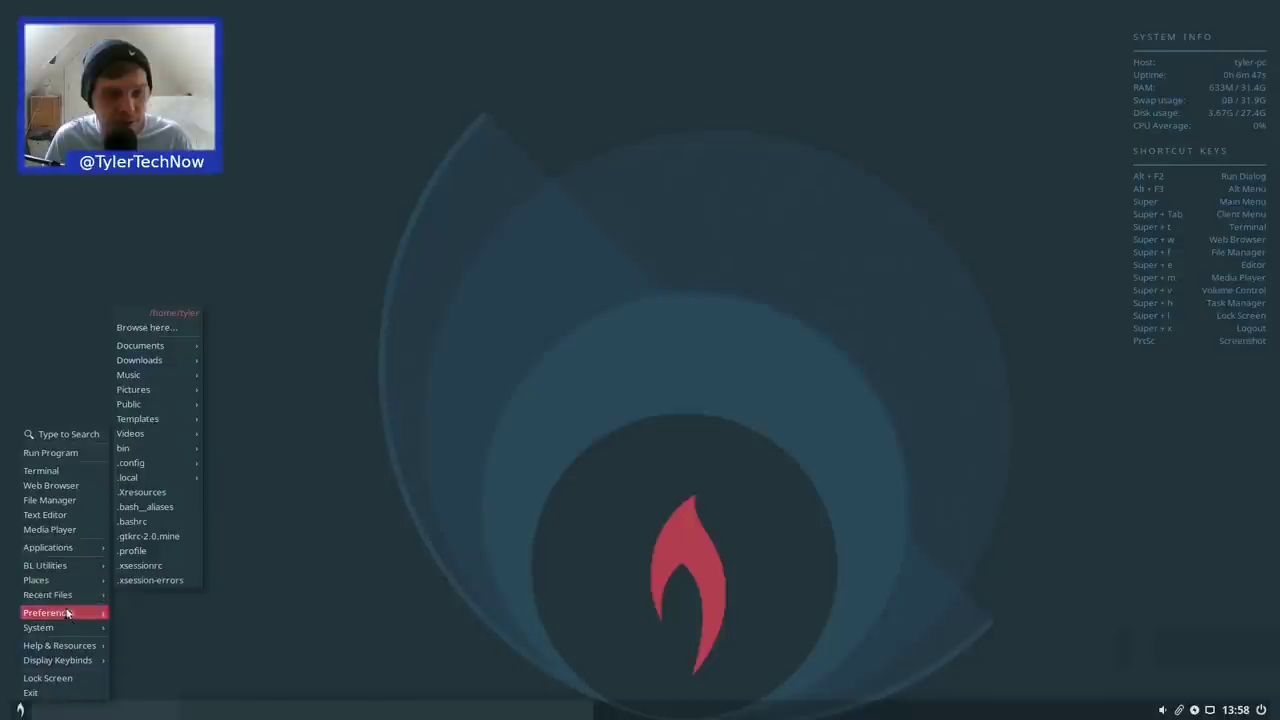
mouse_move(65, 612)
mouse_move(80, 547)
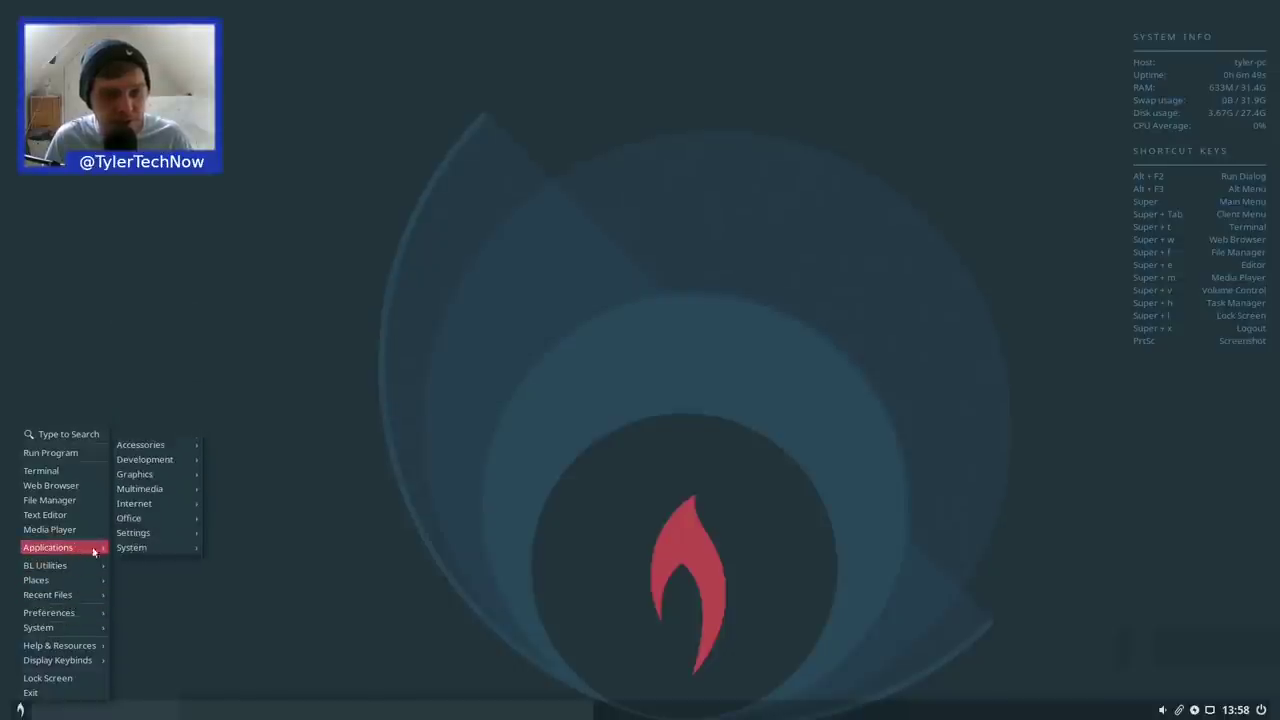
mouse_move(165, 503)
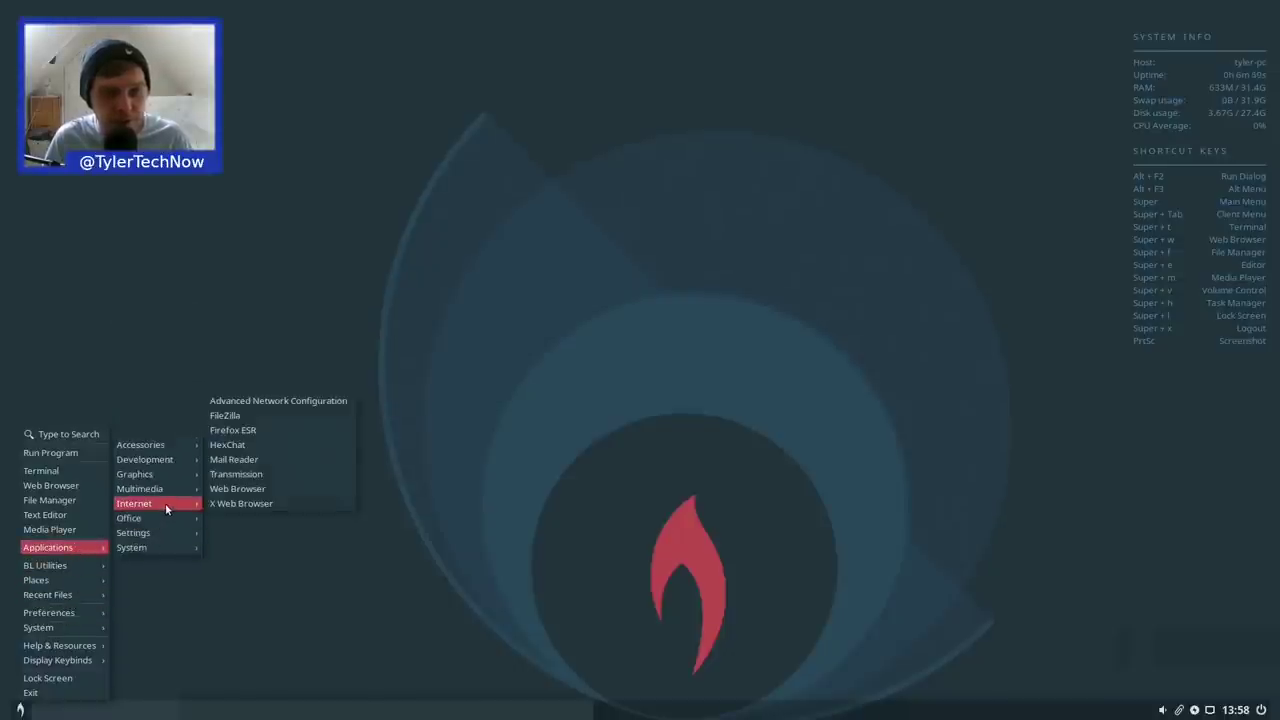
click(249, 430)
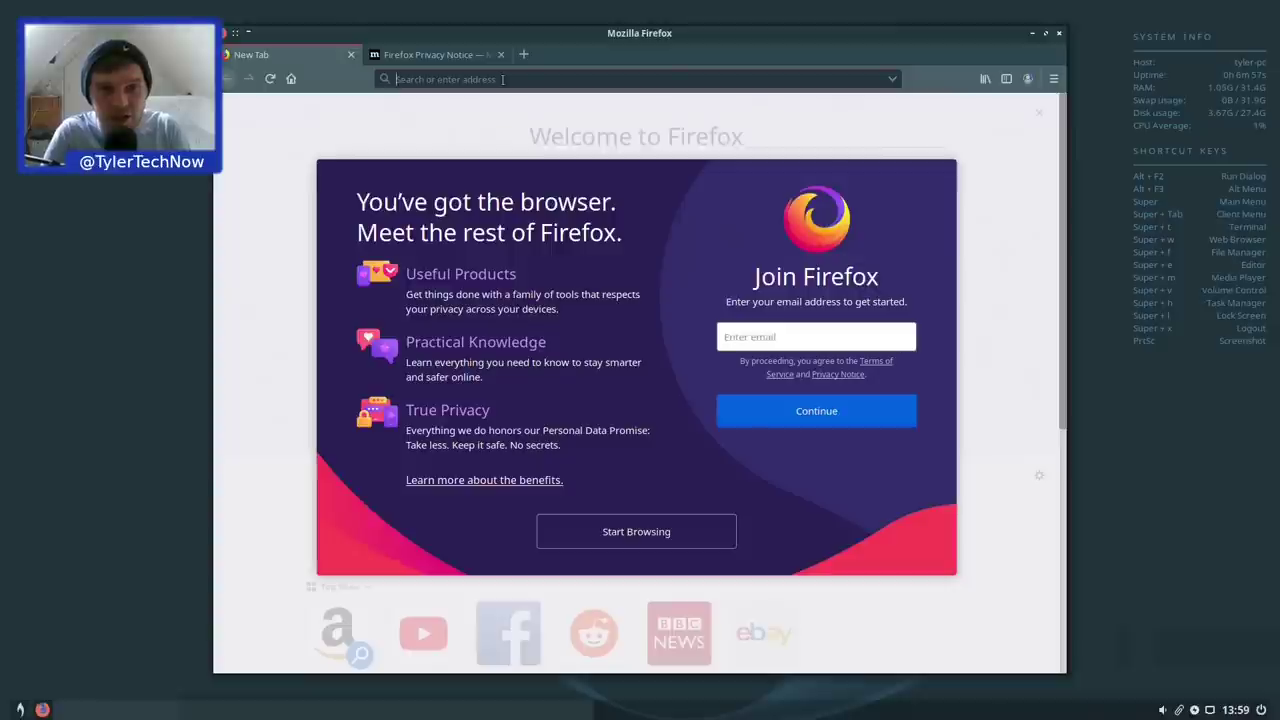
Search the web for "bunsen labs" and open the "BunsenLabs Lithium Official ISOs" stable release announcement from the official site's news
text(b)
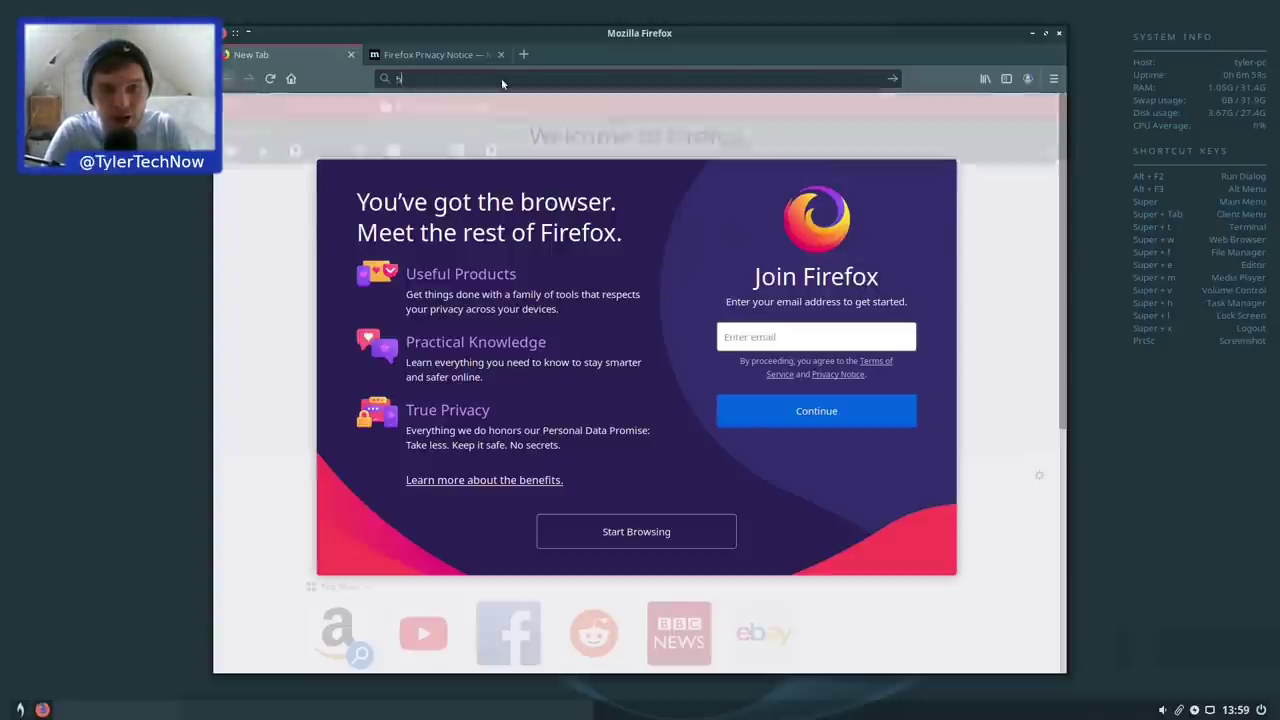
text(unsen labs)
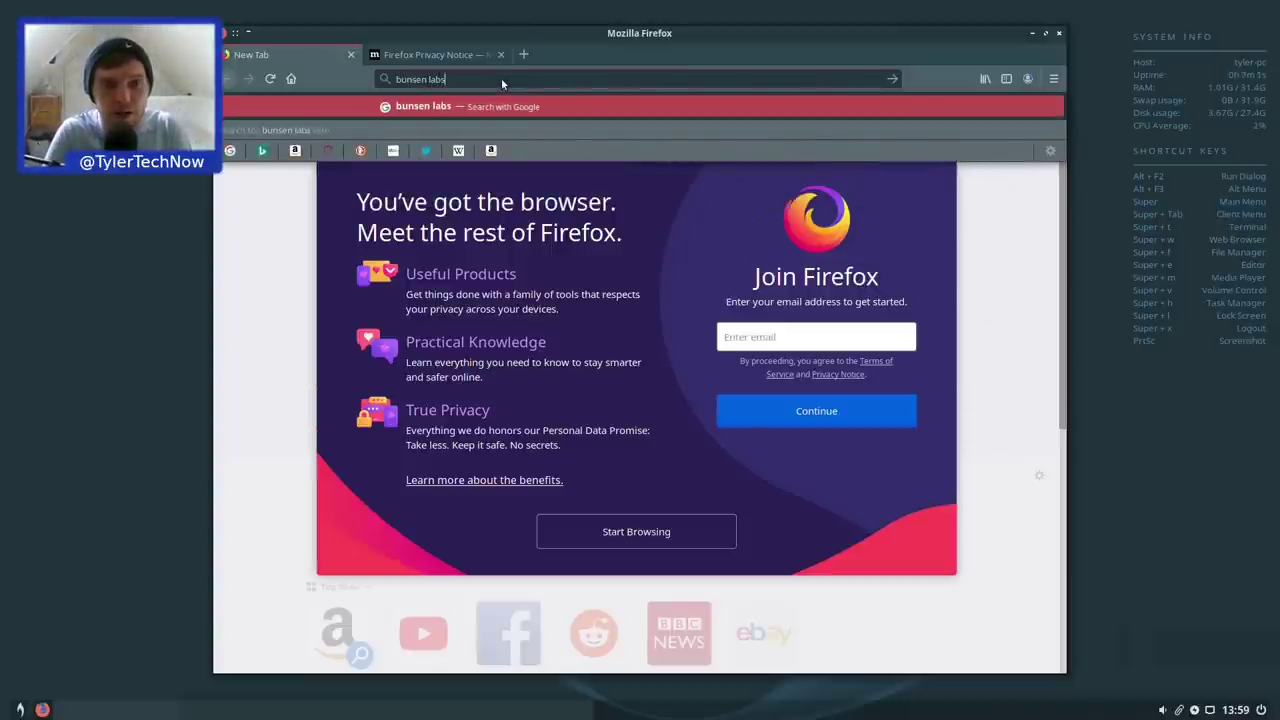
key(Return)
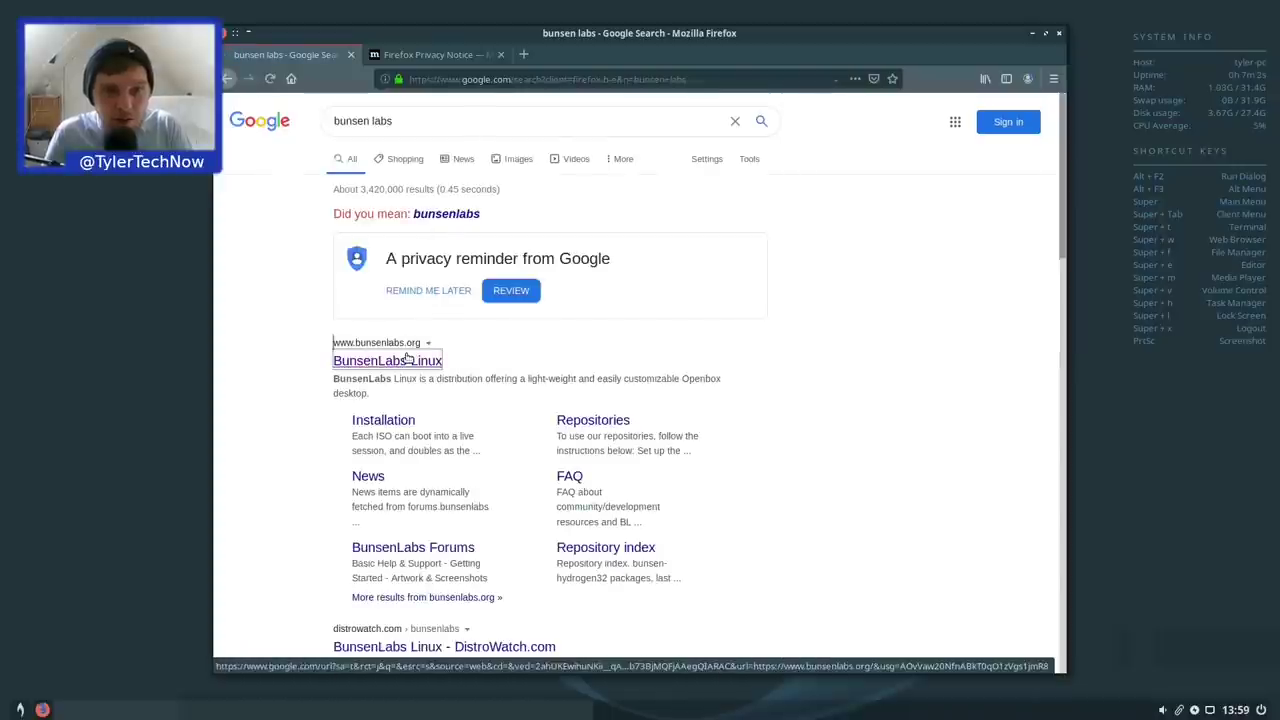
click(405, 361)
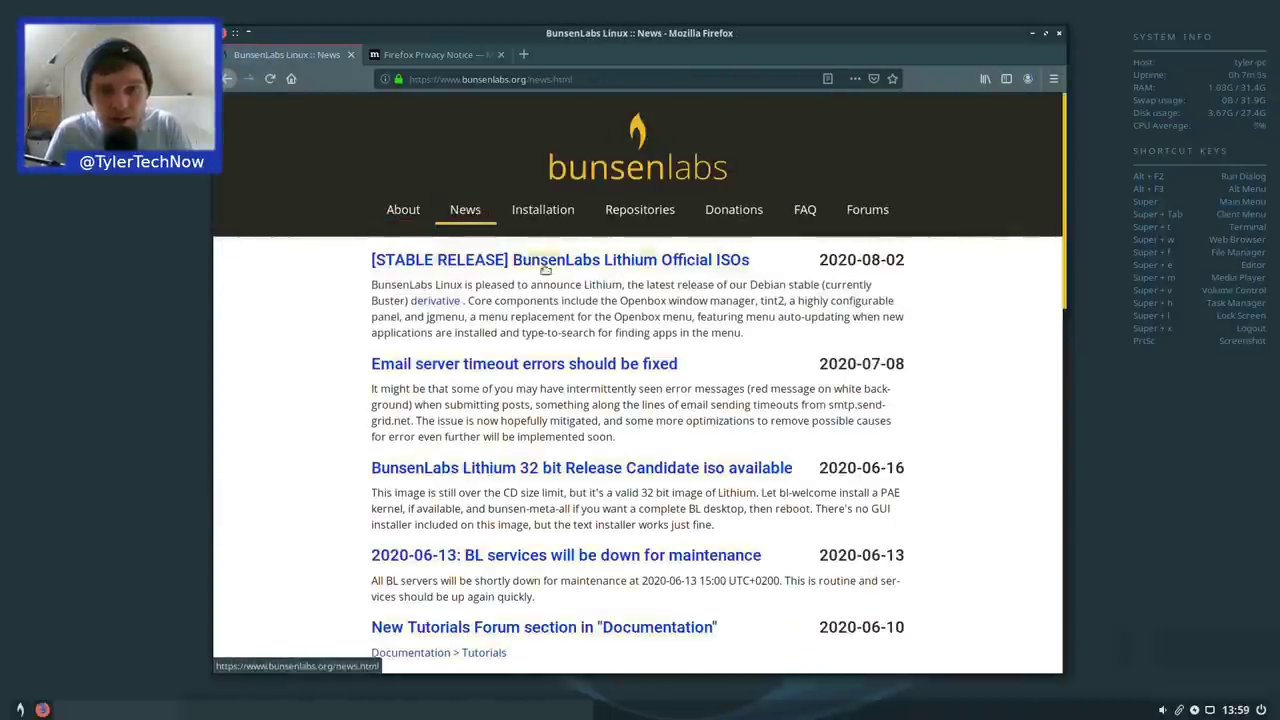
click(608, 263)
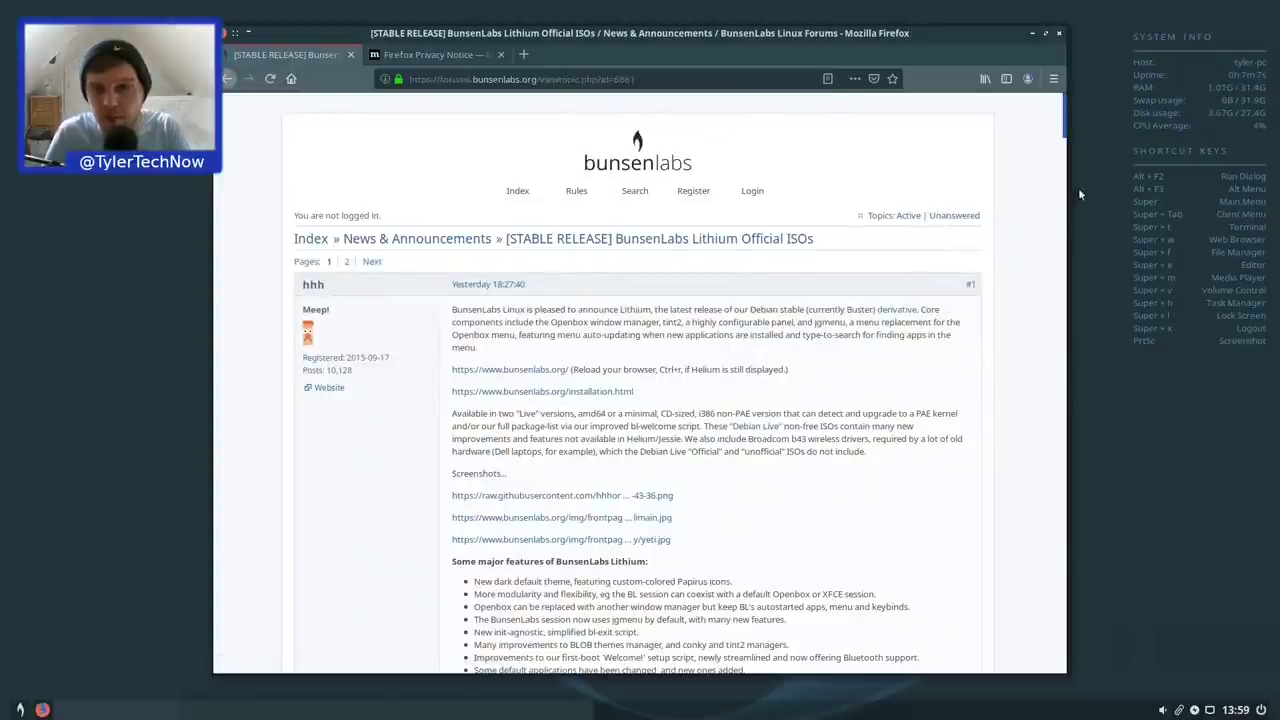
Review the major features of BunsenLabs Lithium, highlighting the default applications and Secure Boot lines, and close Firefox
scroll(897, 251, down, 5)
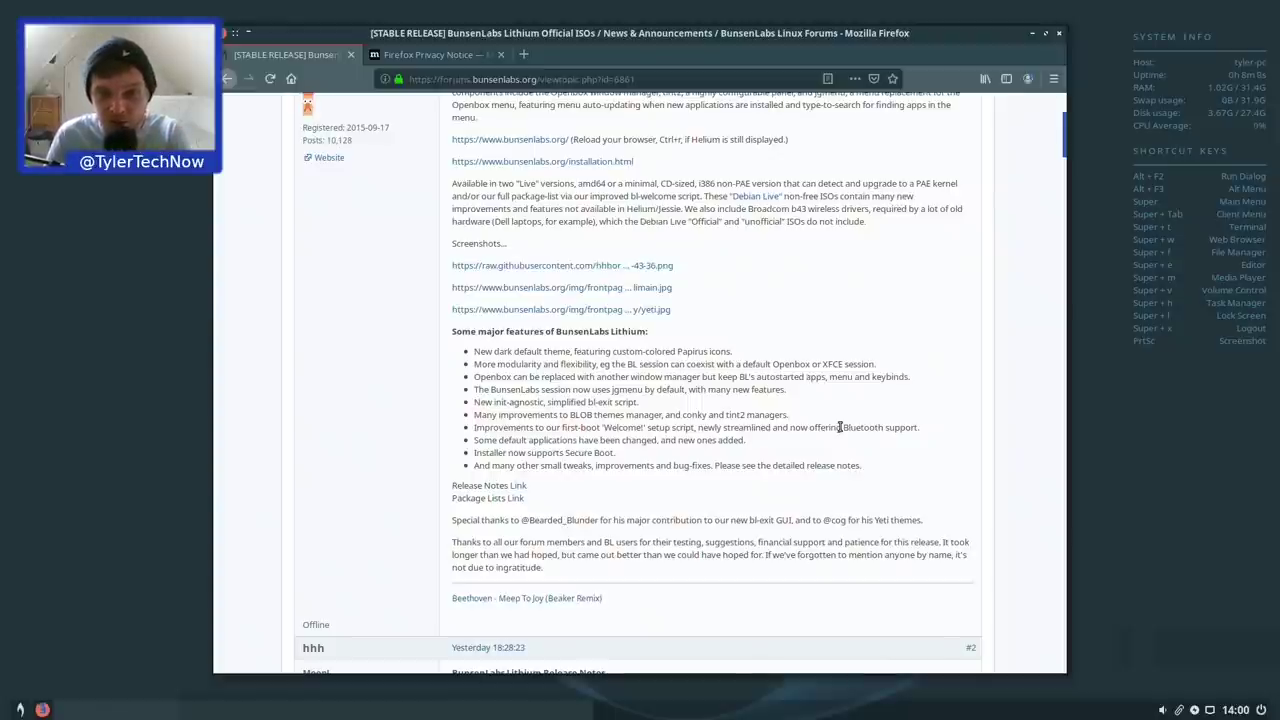
drag(478, 440, 750, 442)
click(753, 446)
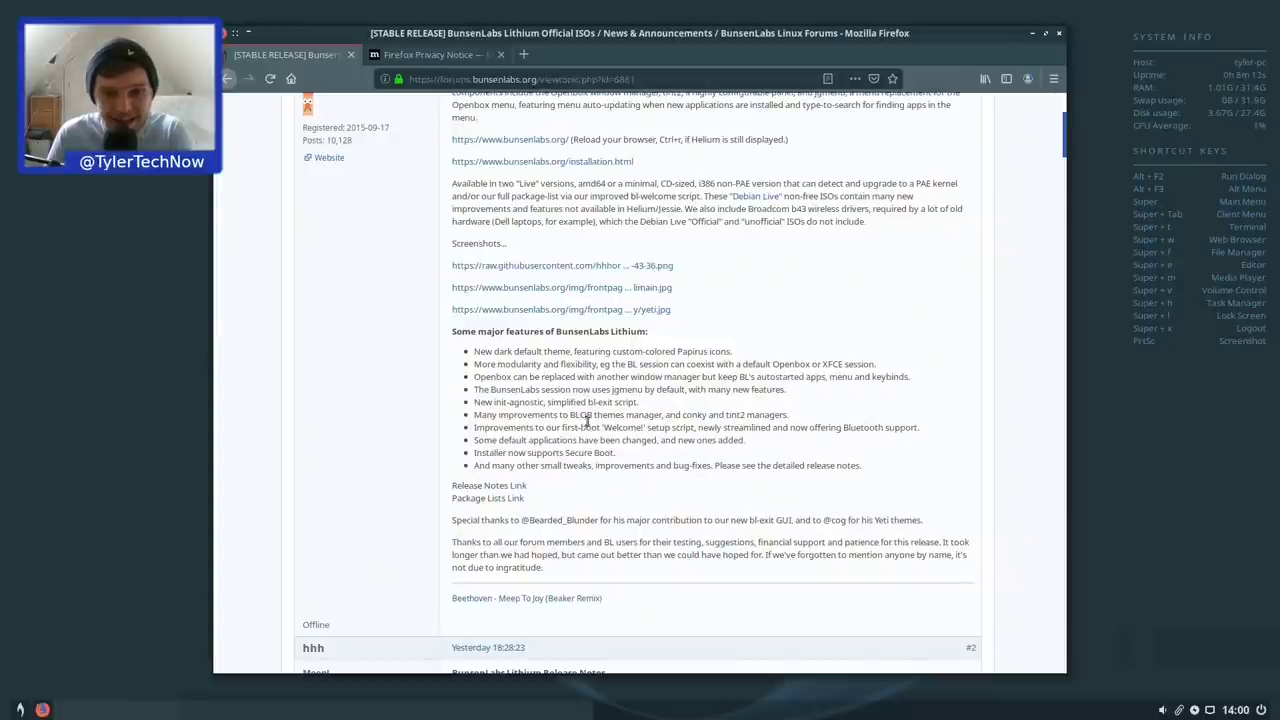
drag(482, 453, 613, 453)
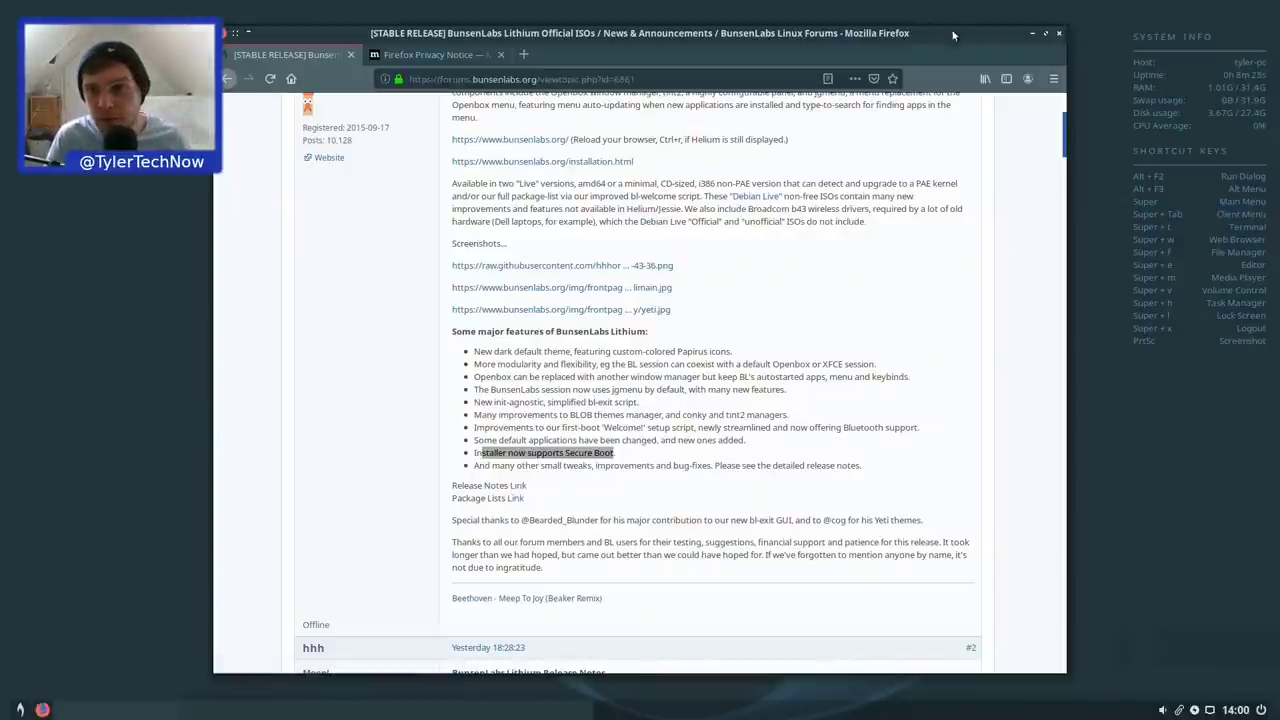
click(1061, 36)
click(764, 386)
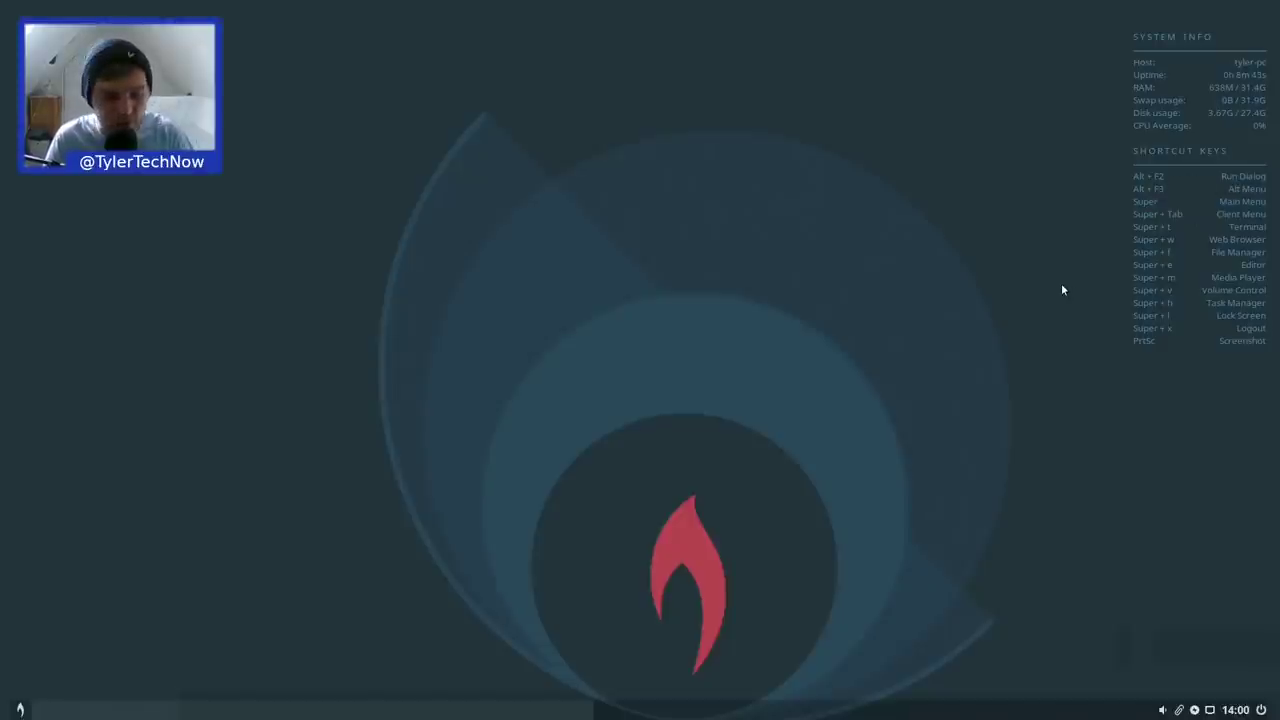
Open the Run Dialog and launch "thunar" with it
key(alt+F2)
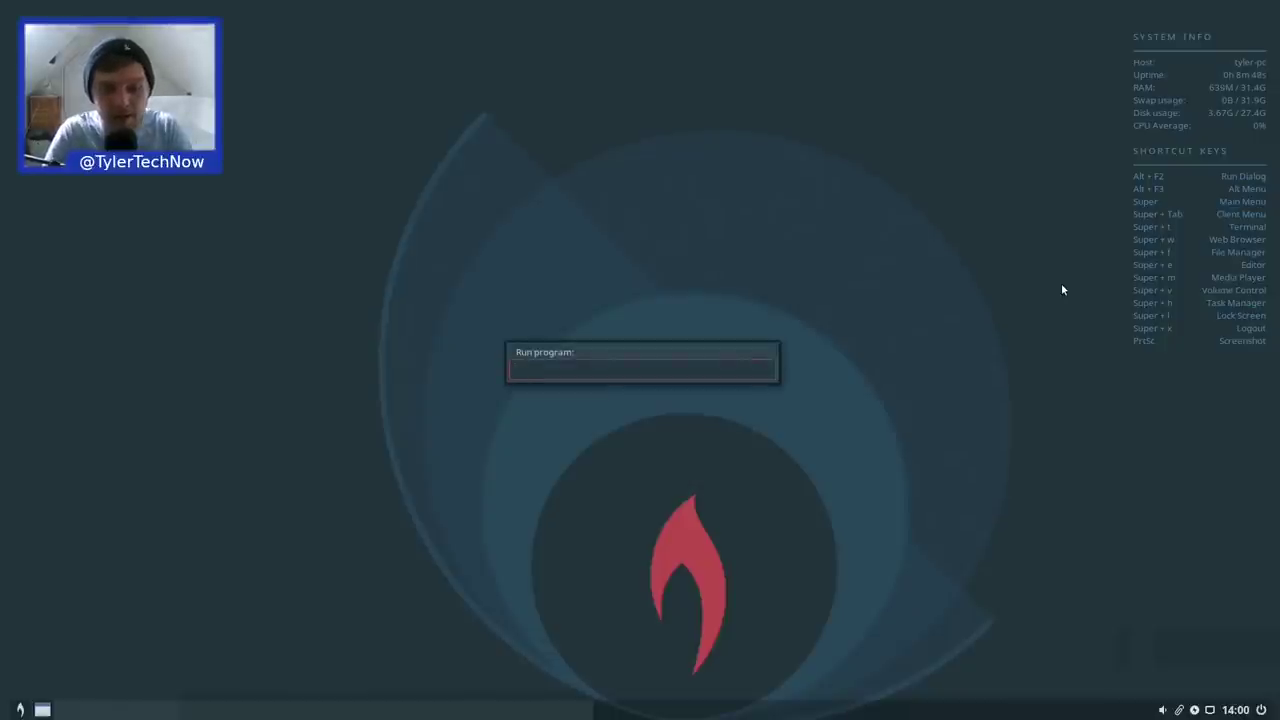
text(thu)
key(BackSpace)
text(unar)
key(Return)
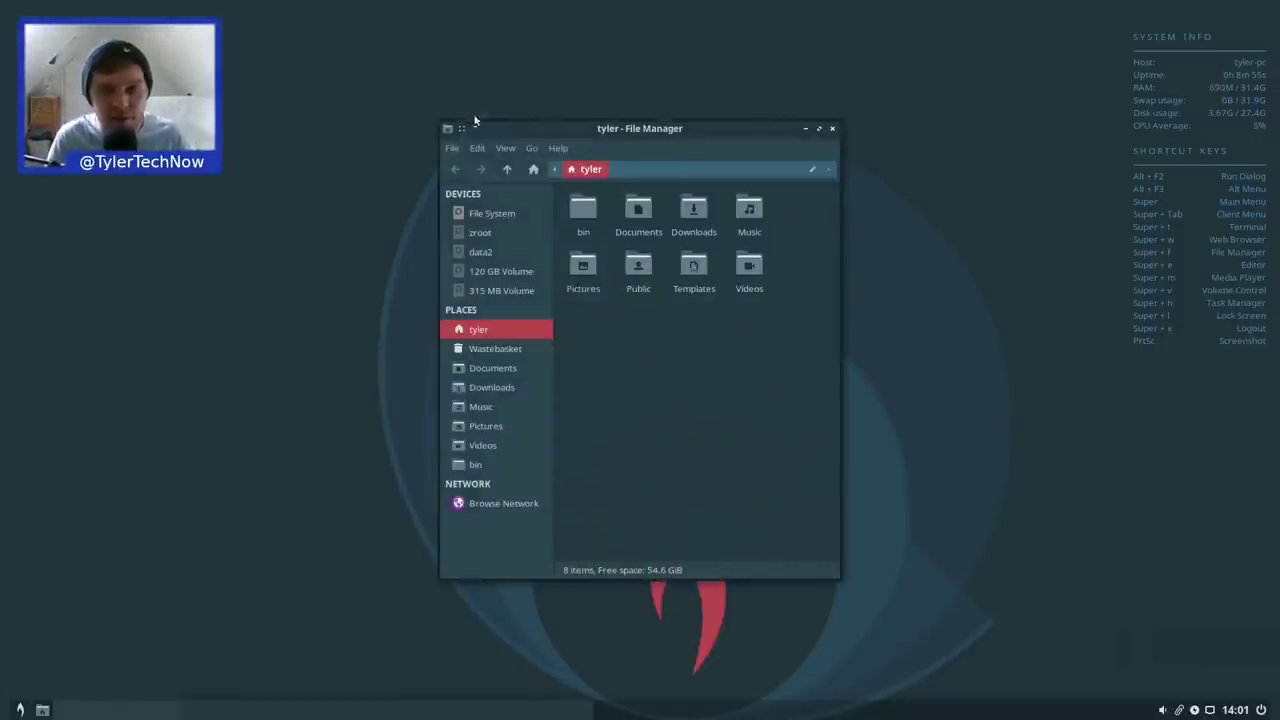
Enlarge the file manager window and view its About information, closing both windows when done
drag(442, 121, 320, 138)
click(437, 167)
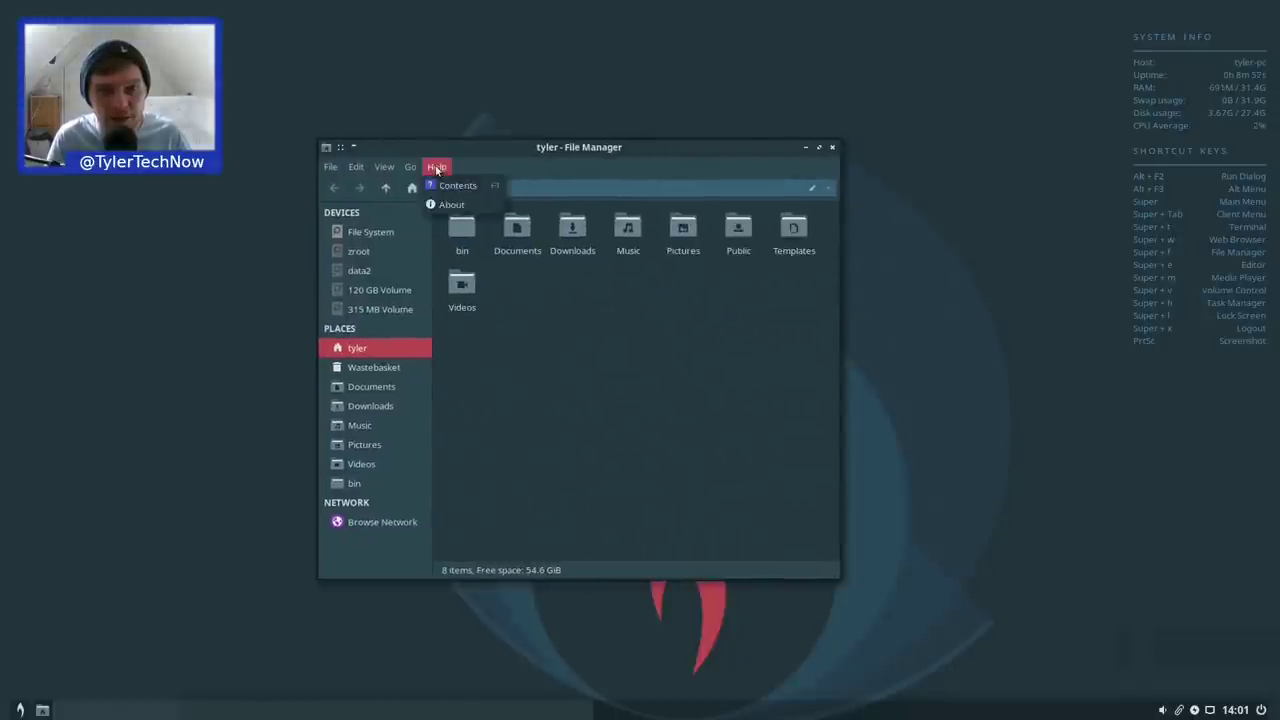
click(451, 204)
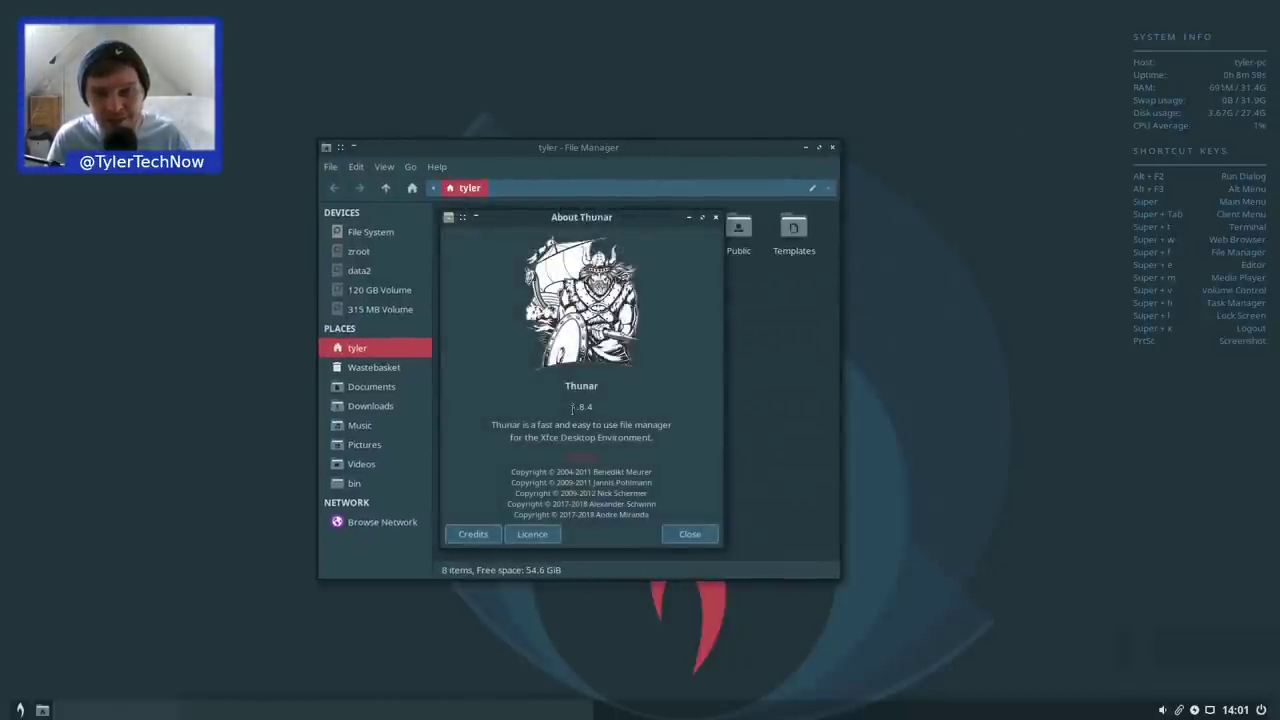
click(689, 533)
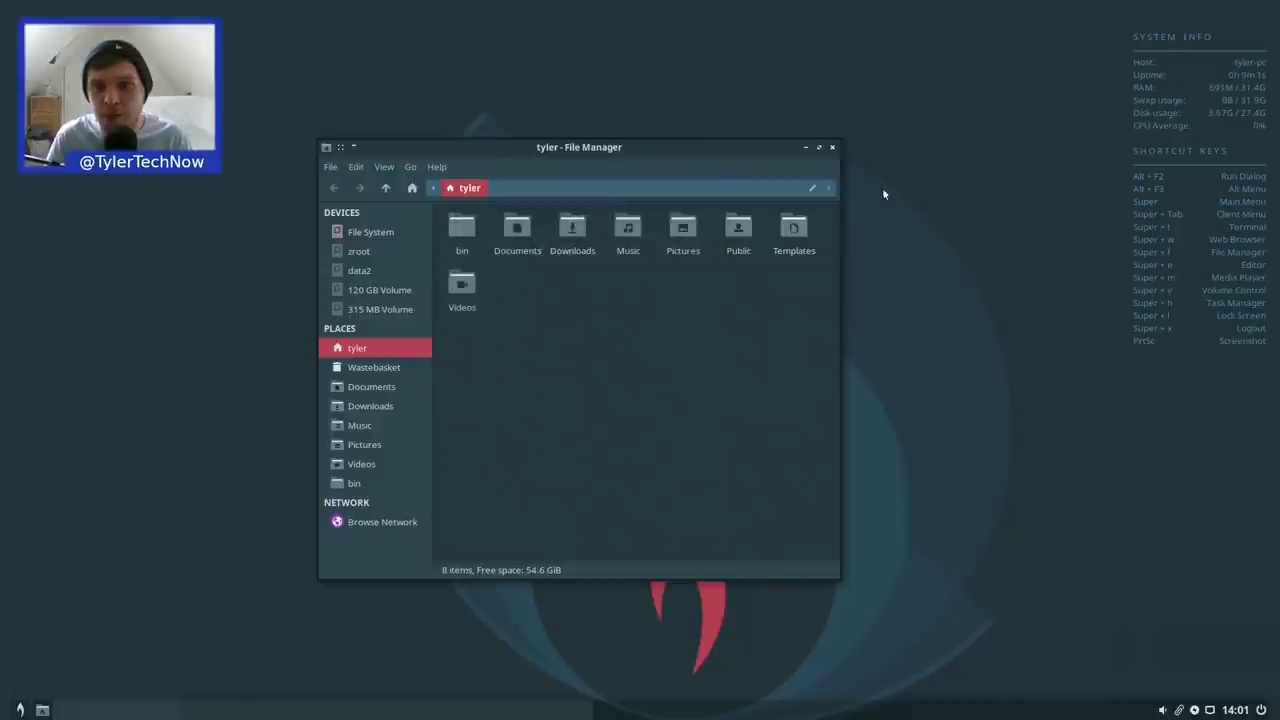
click(833, 147)
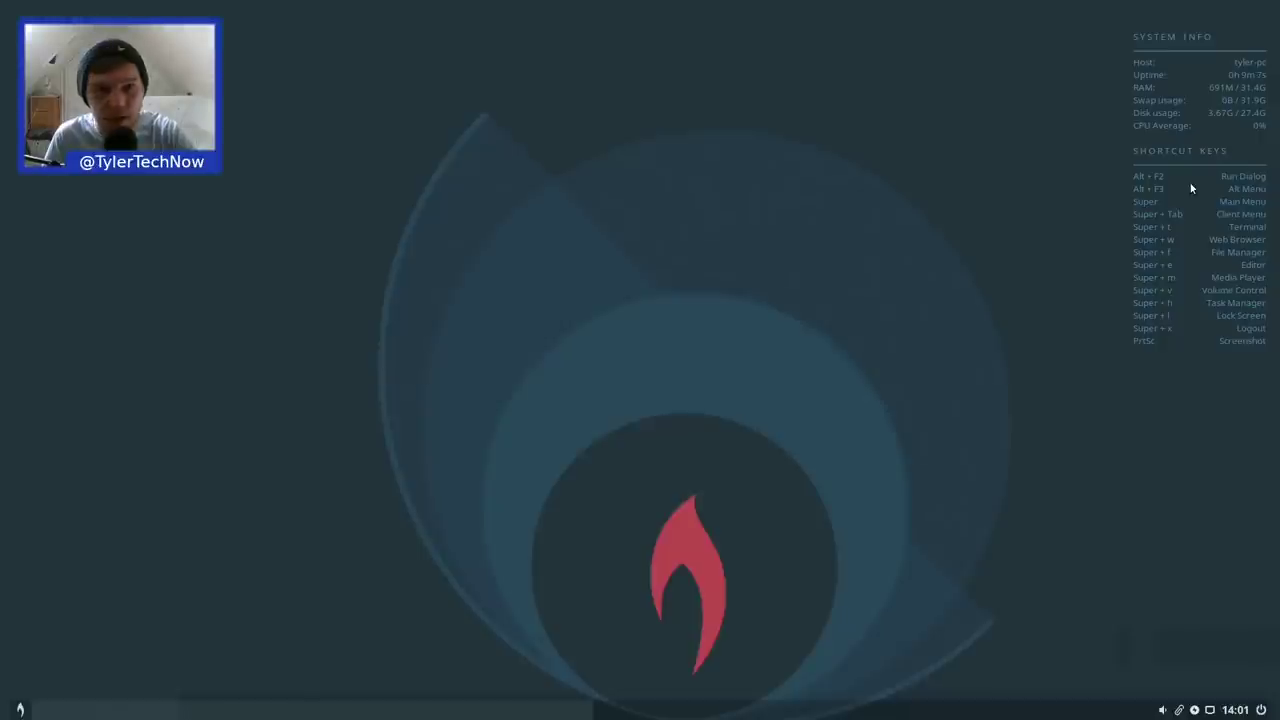
Launch "thunar" through the alternative command launcher with program suggestions, and close the file manager
key(alt+F2)
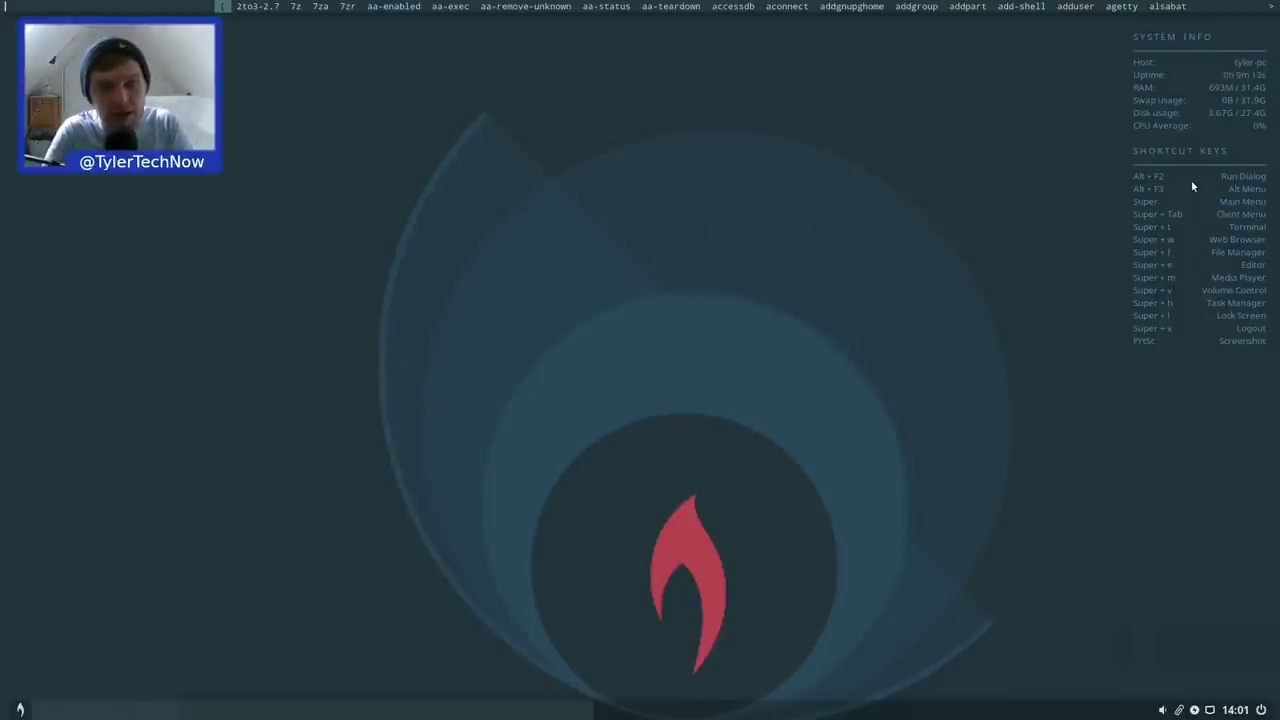
text(thunar)
key(Return)
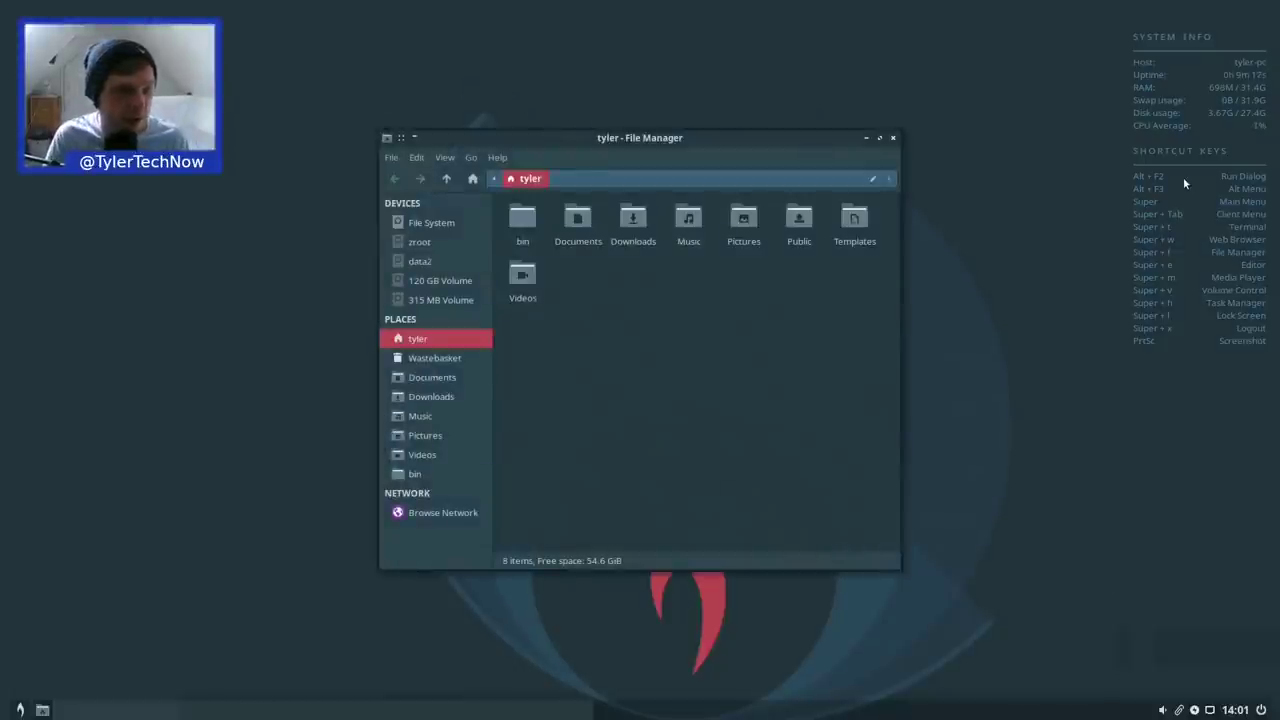
click(895, 139)
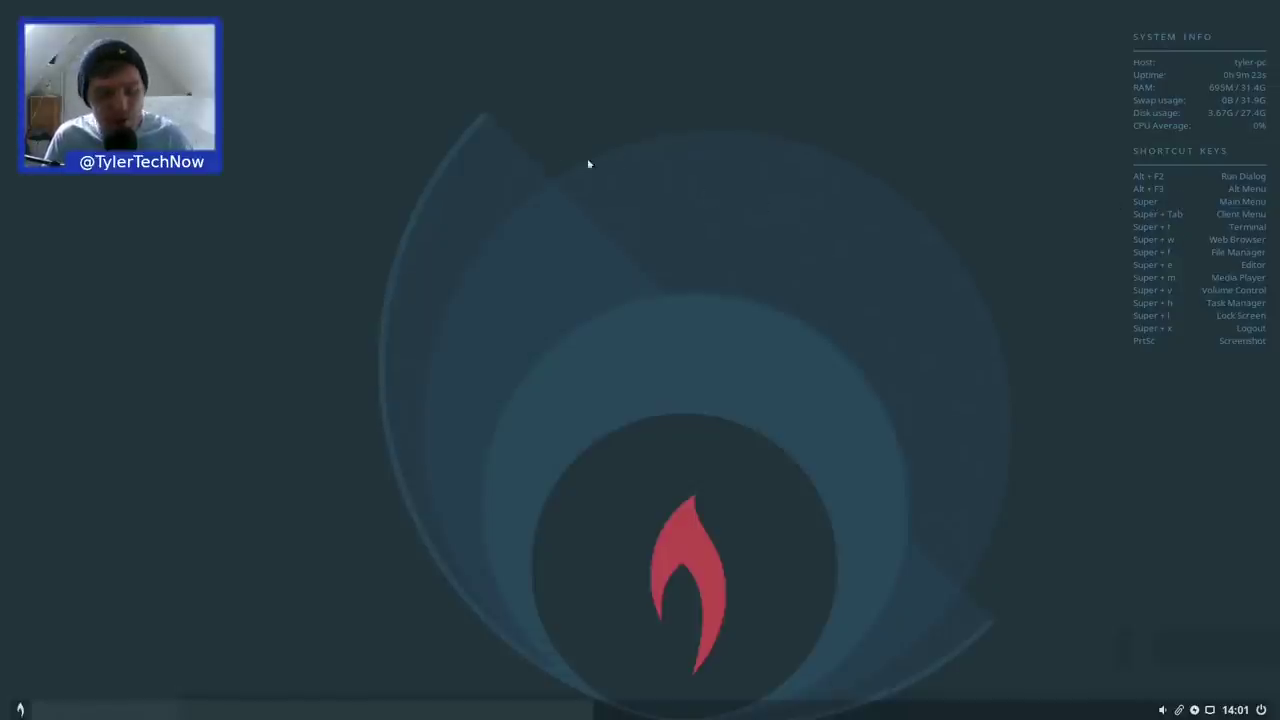
Examine the main menu from several spots on the empty desktop and from its launcher, dismissing it each time
right_click(487, 150)
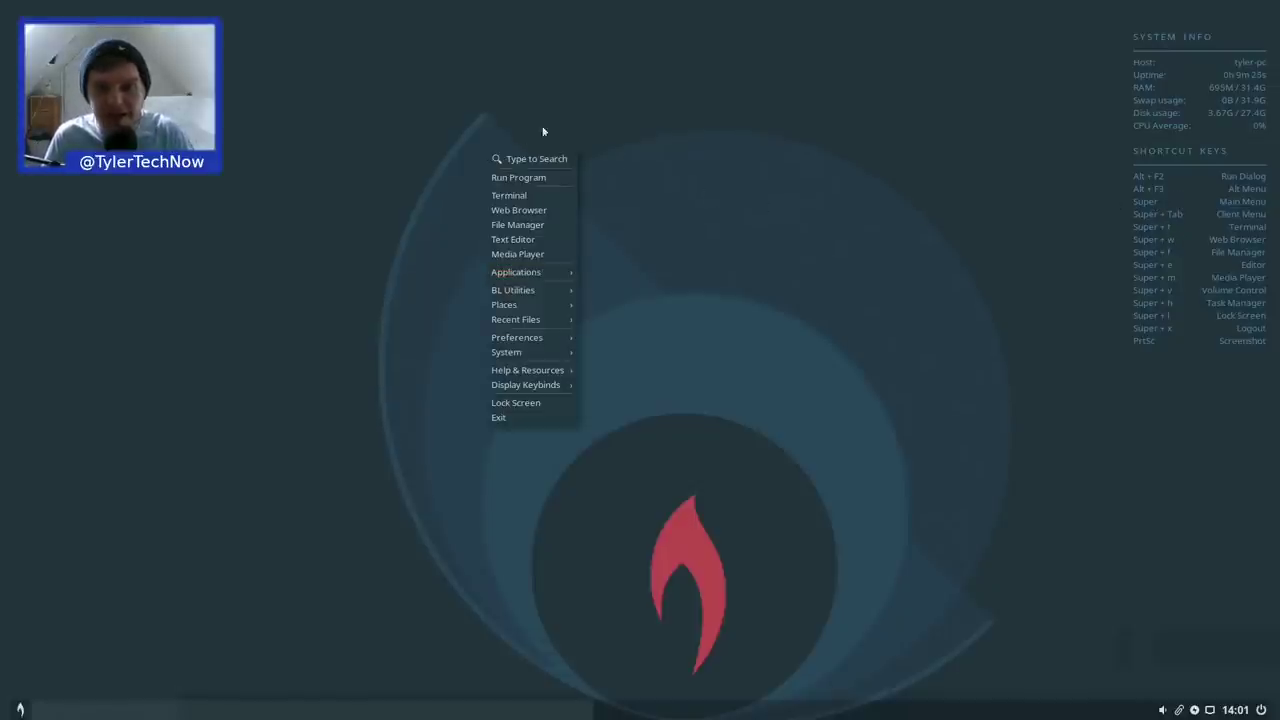
key(Escape)
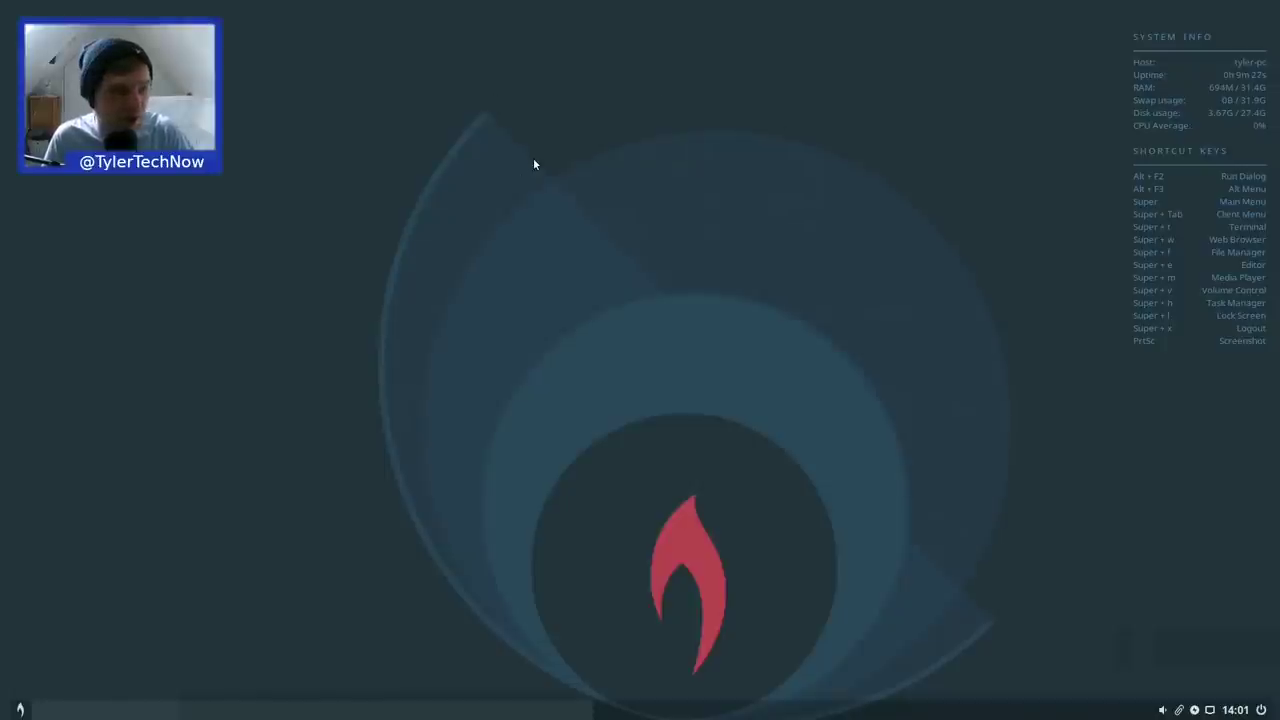
right_click(995, 72)
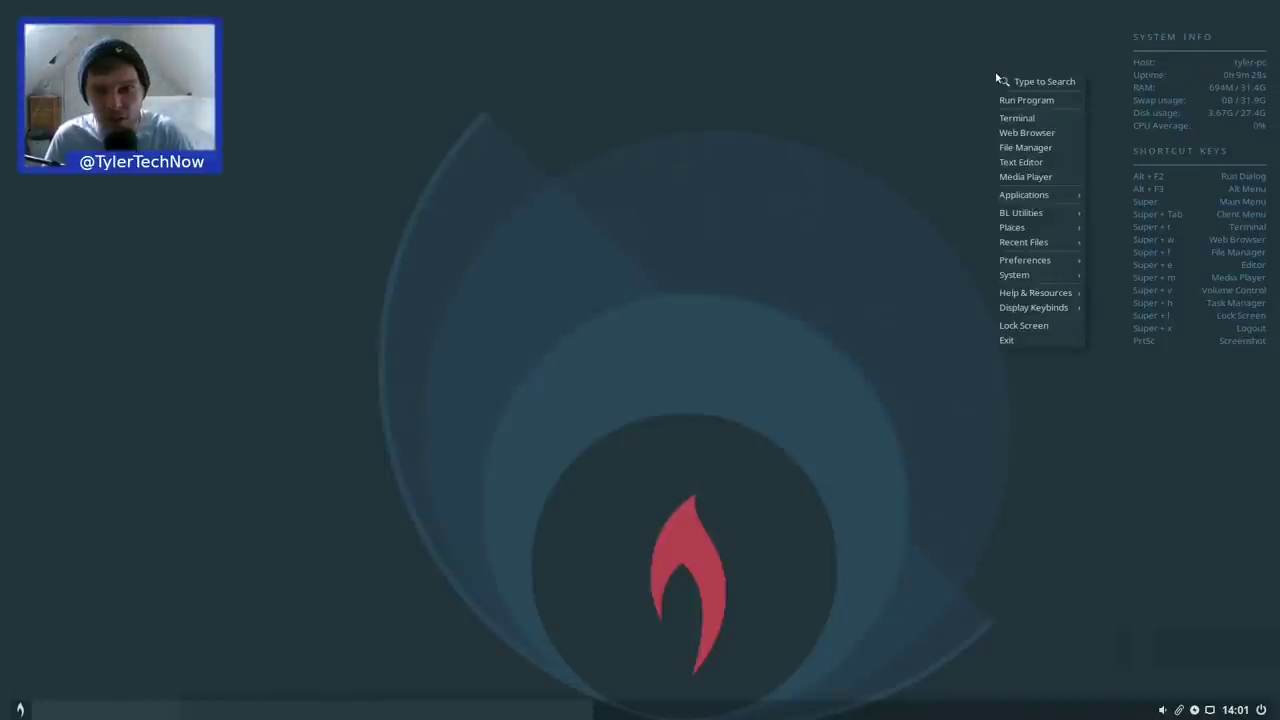
click(905, 72)
right_click(249, 111)
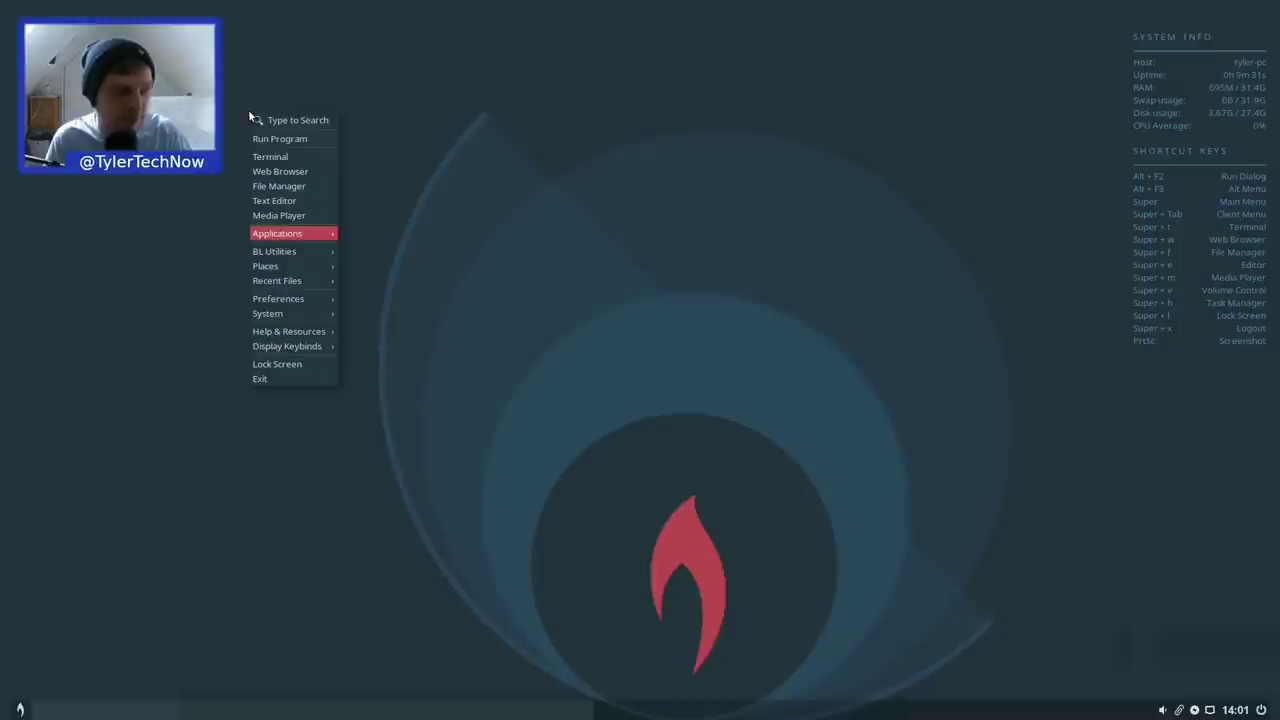
click(772, 155)
right_click(837, 376)
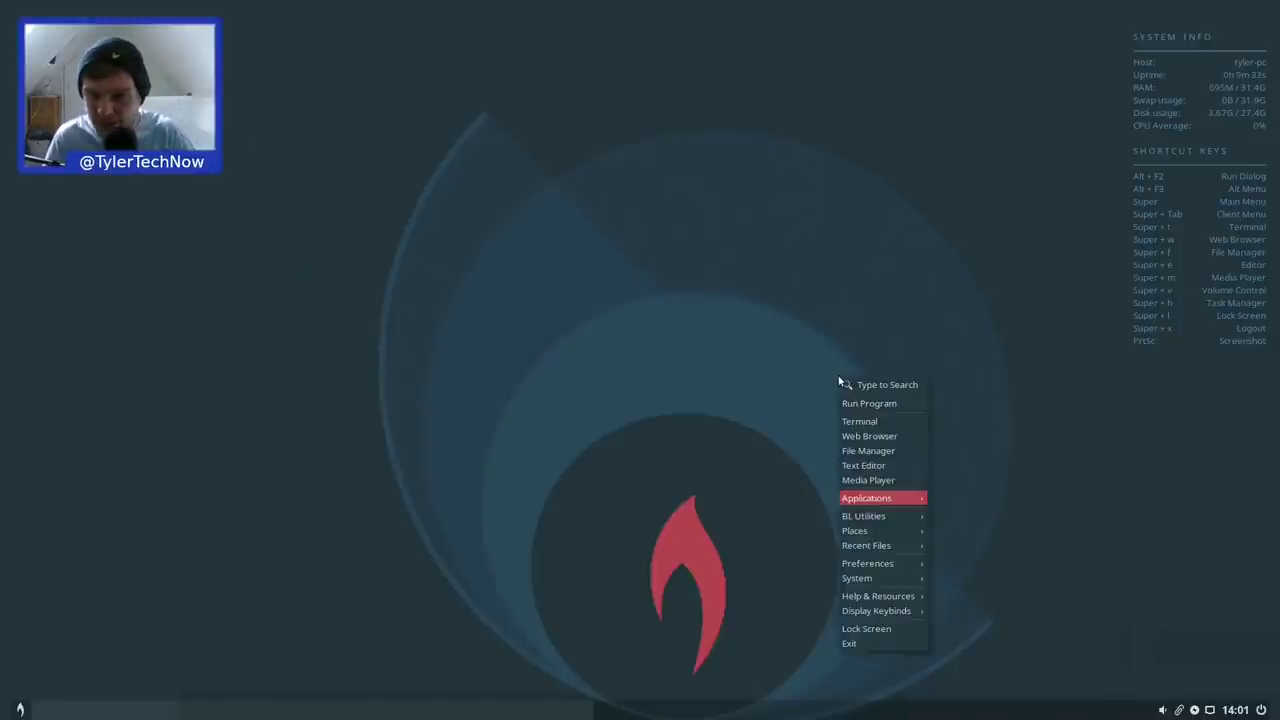
click(754, 284)
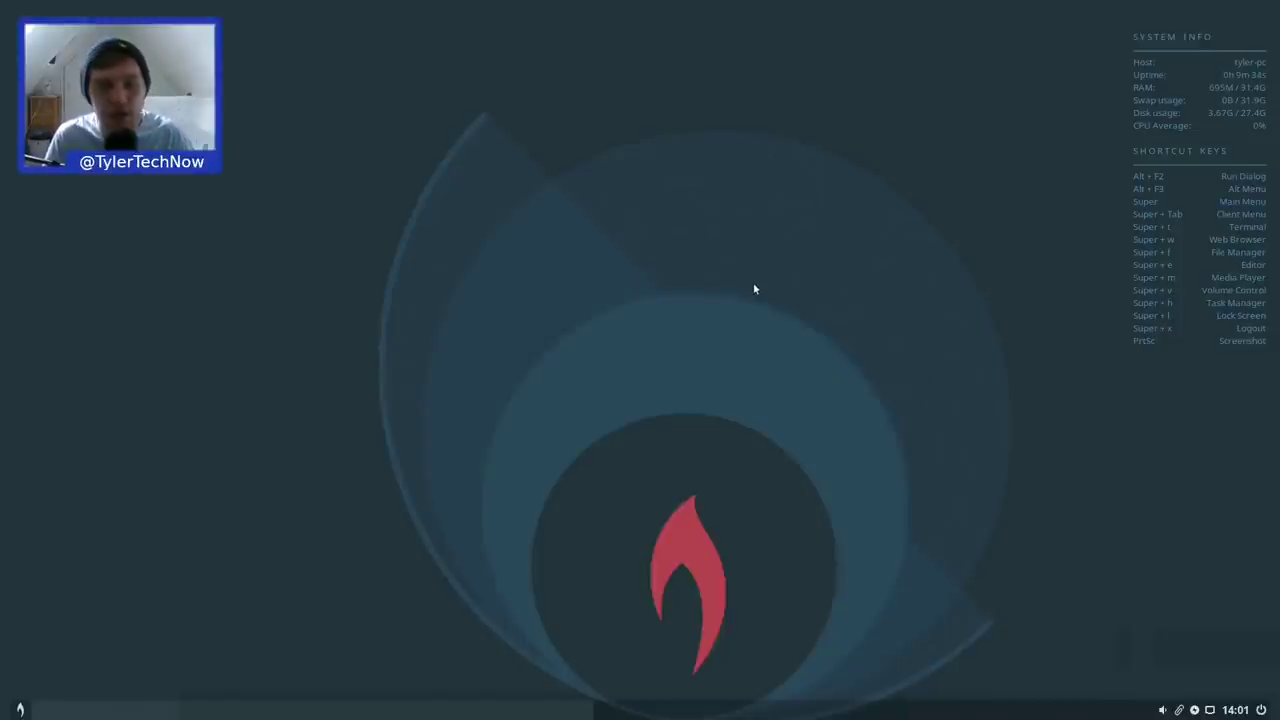
click(20, 709)
click(377, 450)
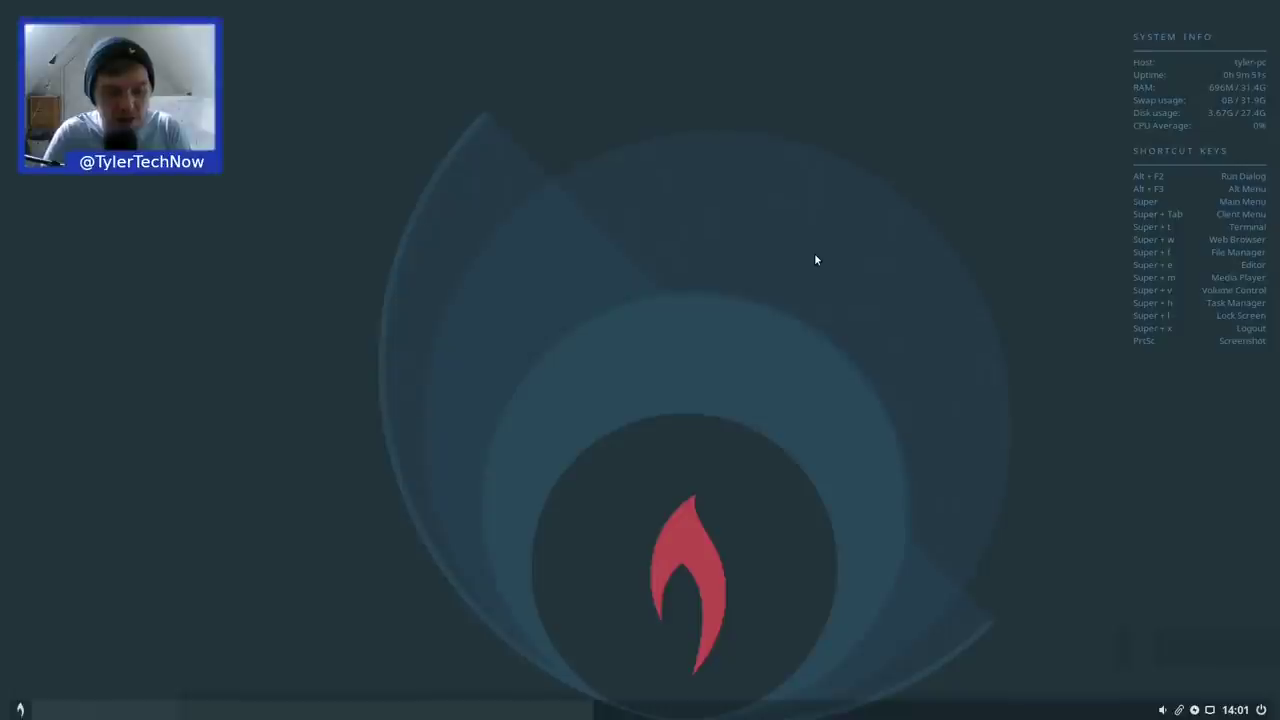
Launch "thunar" through the Run Dialog and open a terminal window placed partly over the file manager
key(alt+F2)
text(thunar)
key(Return)
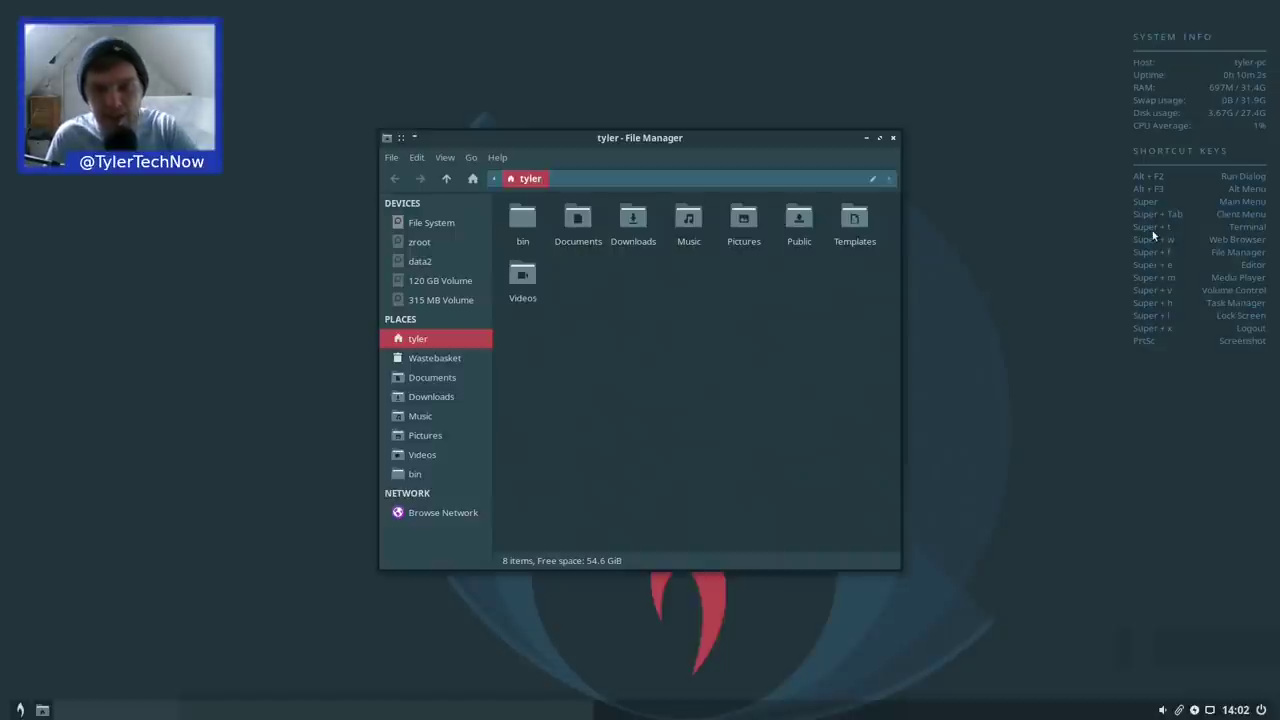
key(super+t)
drag(288, 23, 398, 215)
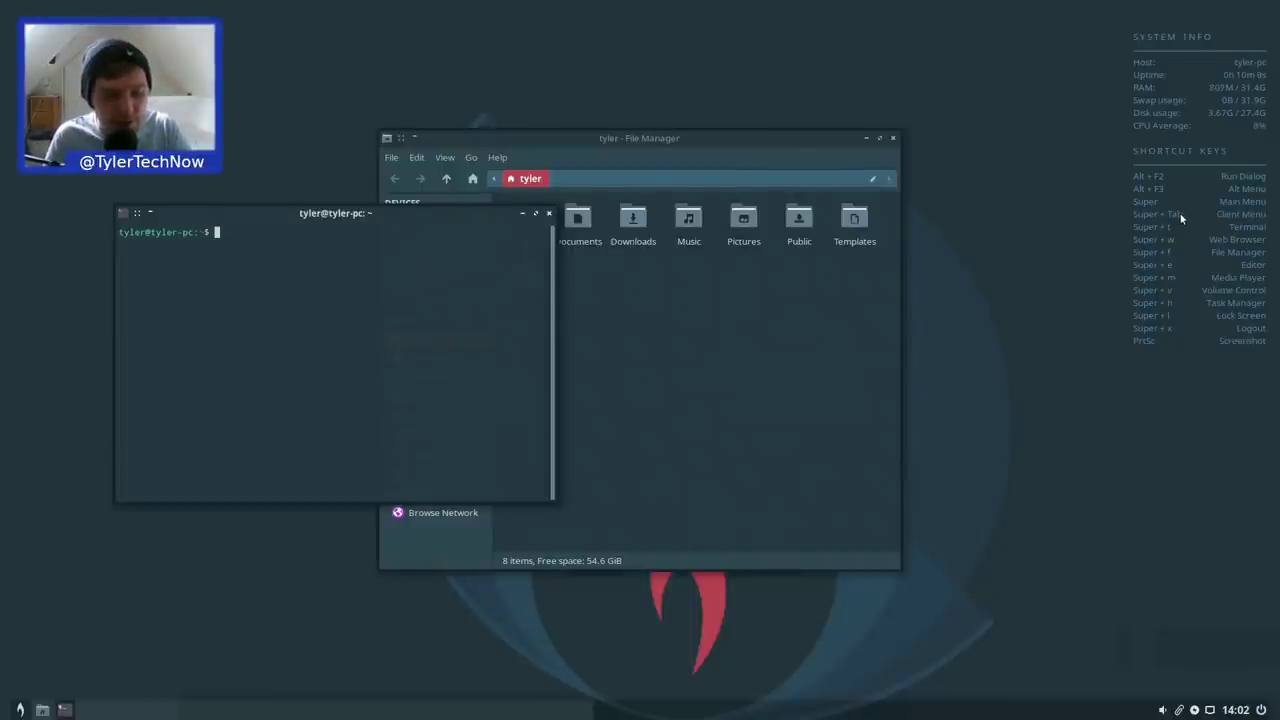
Examine the client menu of open windows and desktops from several spots on the screen, and choose the terminal in it
key(super+Tab)
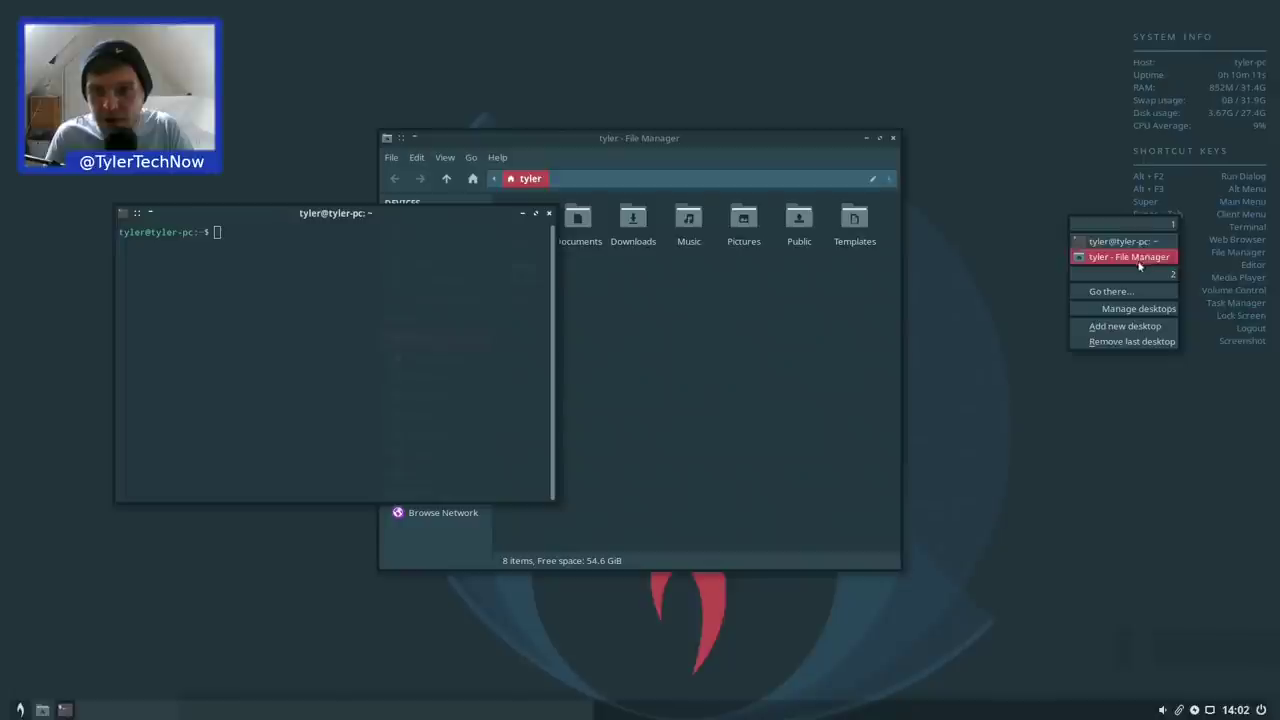
key(super+Tab)
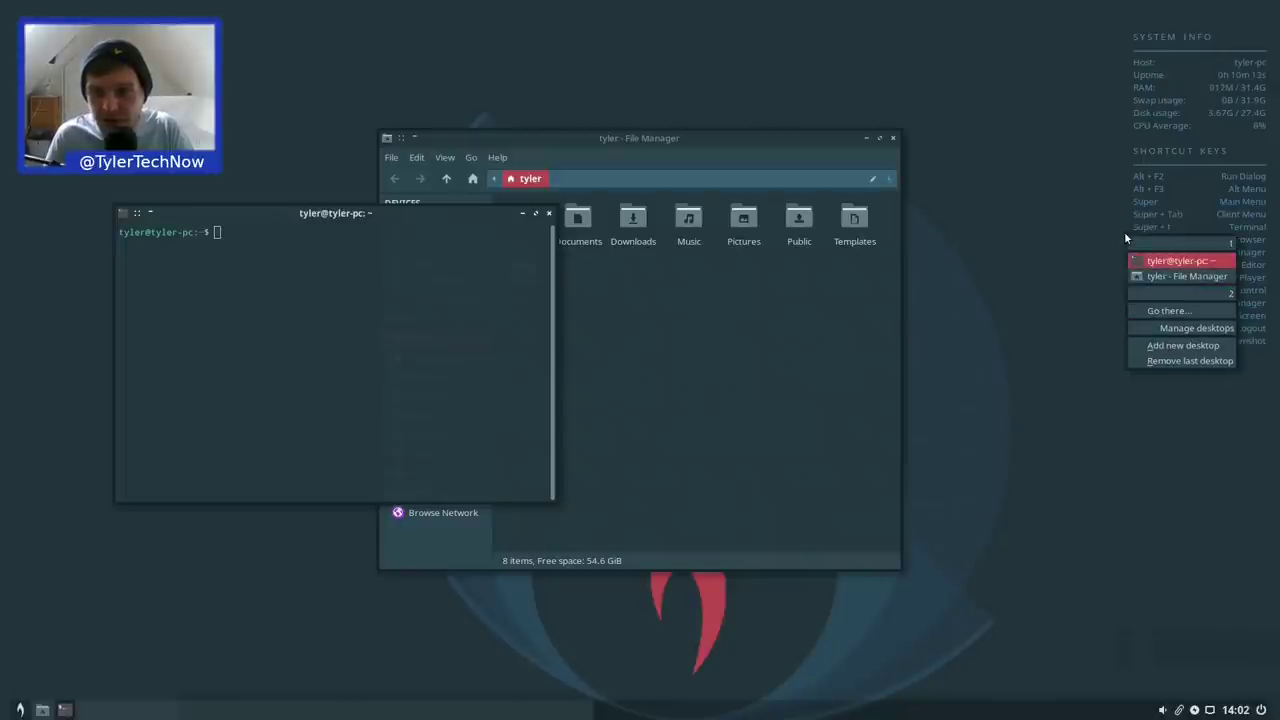
key(Escape)
key(super+Tab)
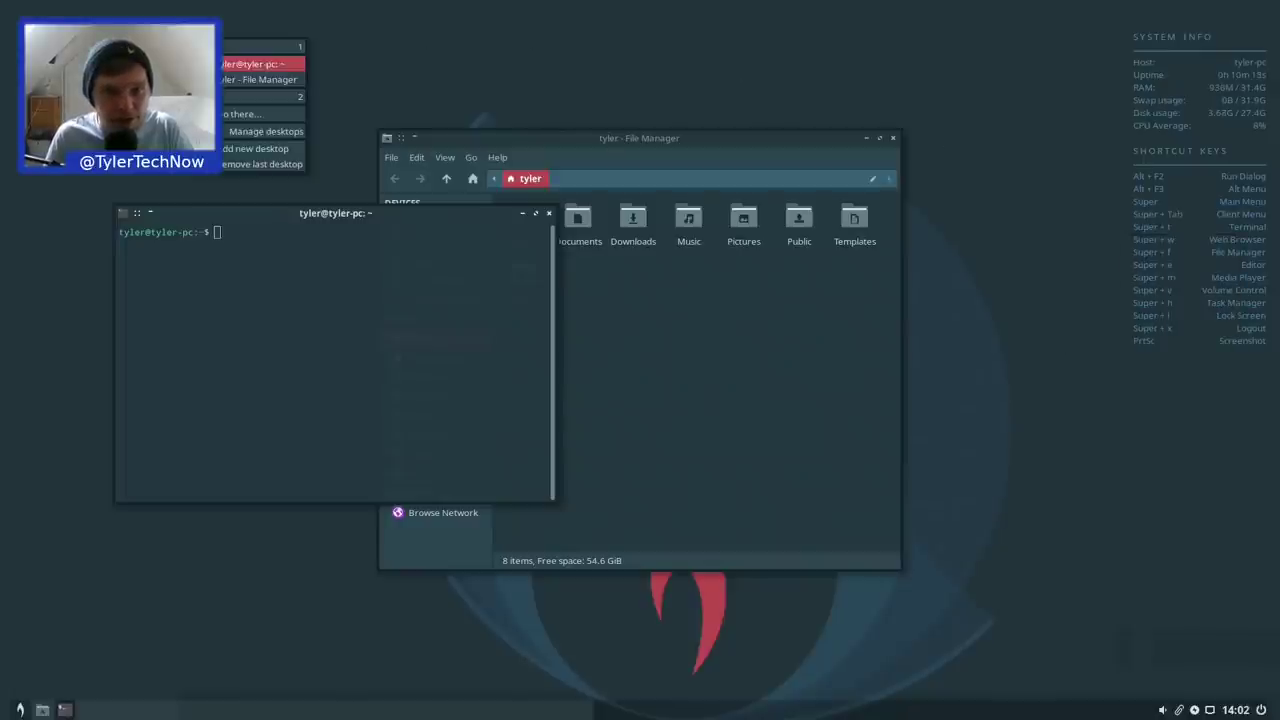
key(Escape)
key(super+Tab)
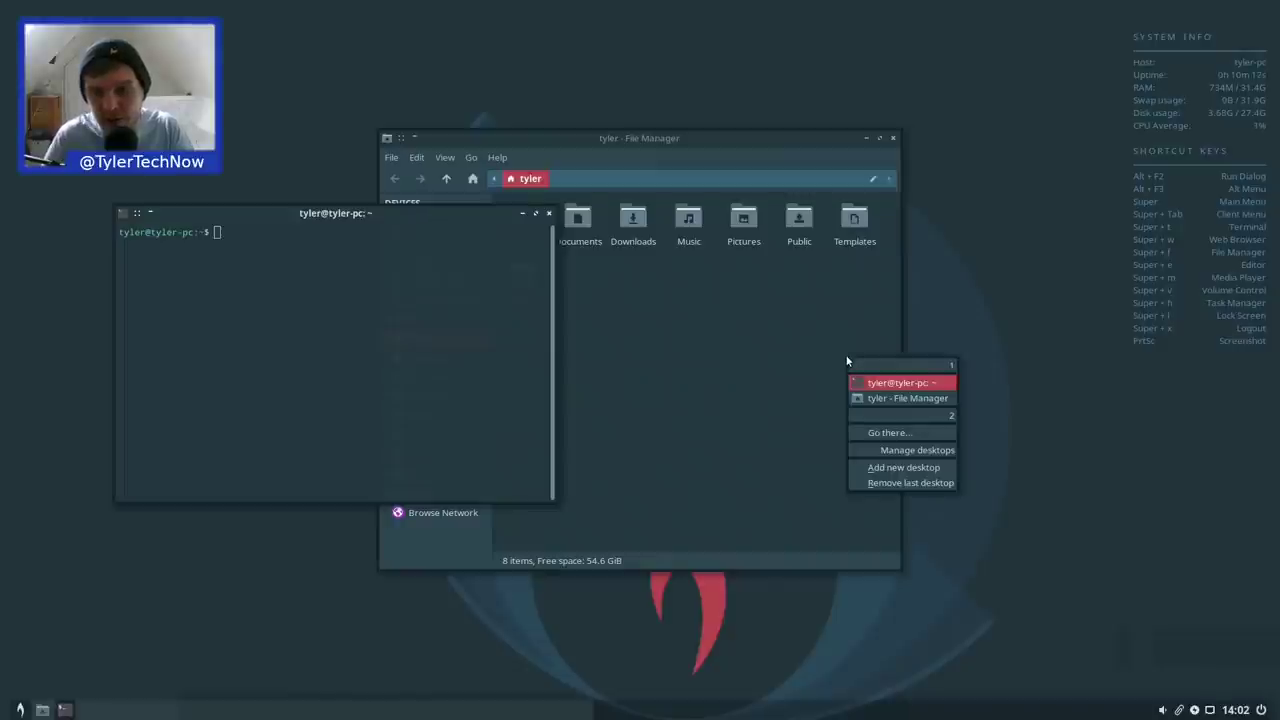
key(Return)
Tile the terminal to one half of the screen, move it to the opposite half, and close it
key(super+Down)
key(super+Left)
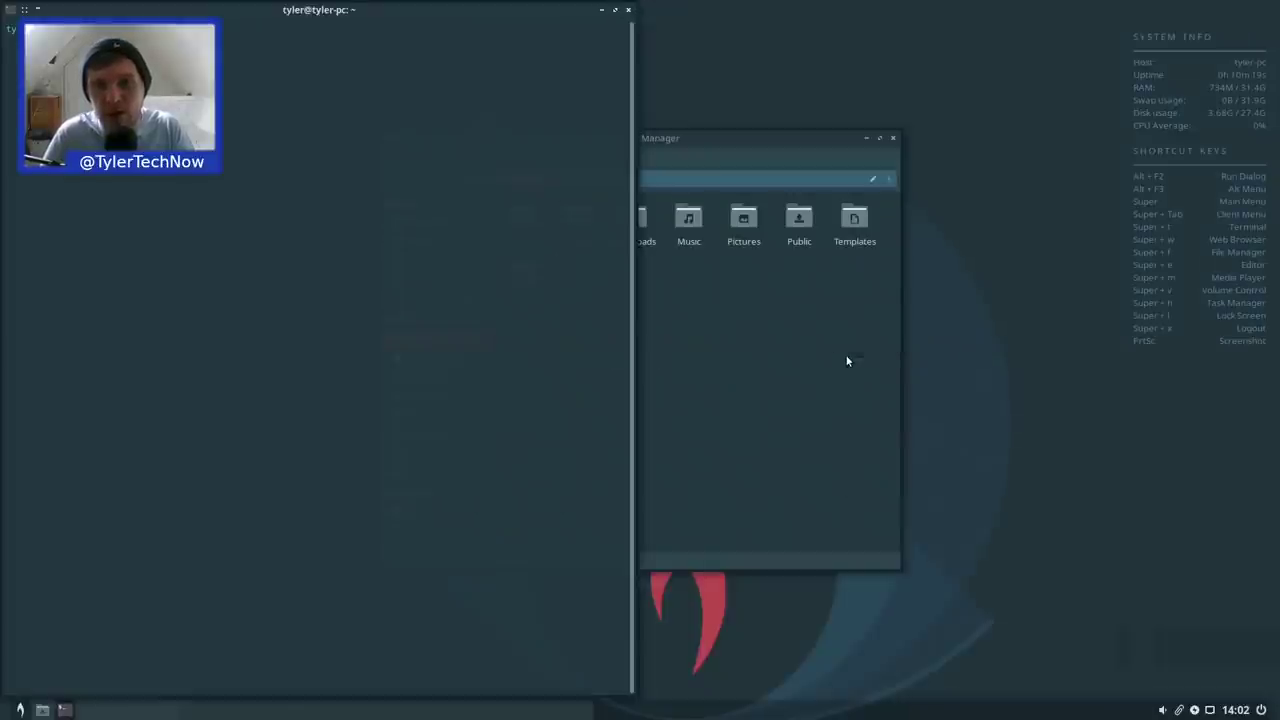
drag(426, 18, 770, 20)
key(super+f)
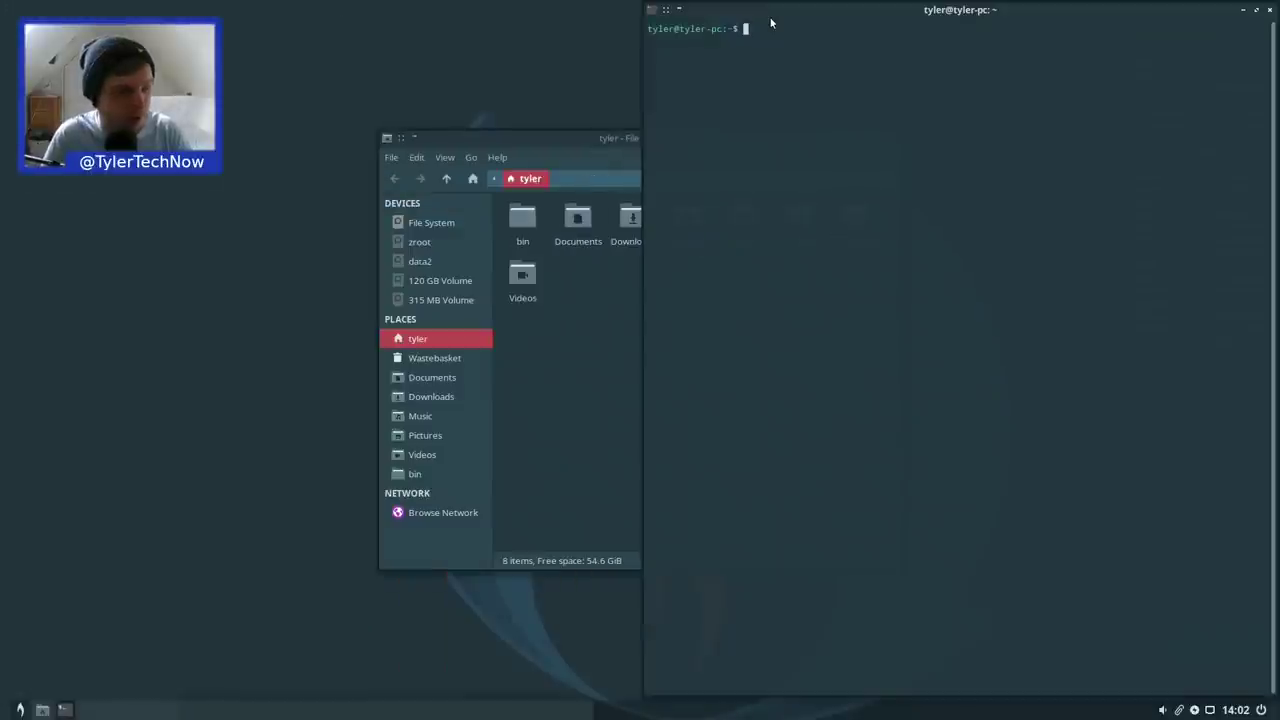
click(1270, 14)
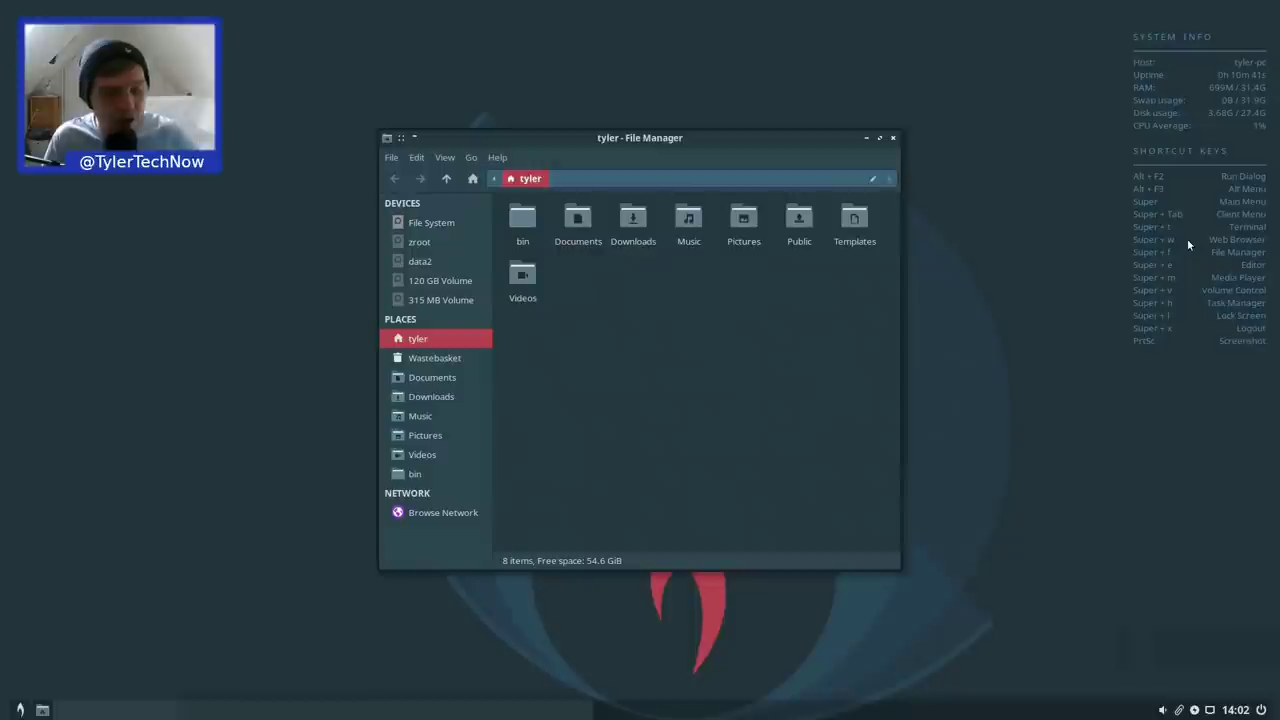
Open the web browser and a second file manager window, placing the file manager in front of the browser
key(super+w)
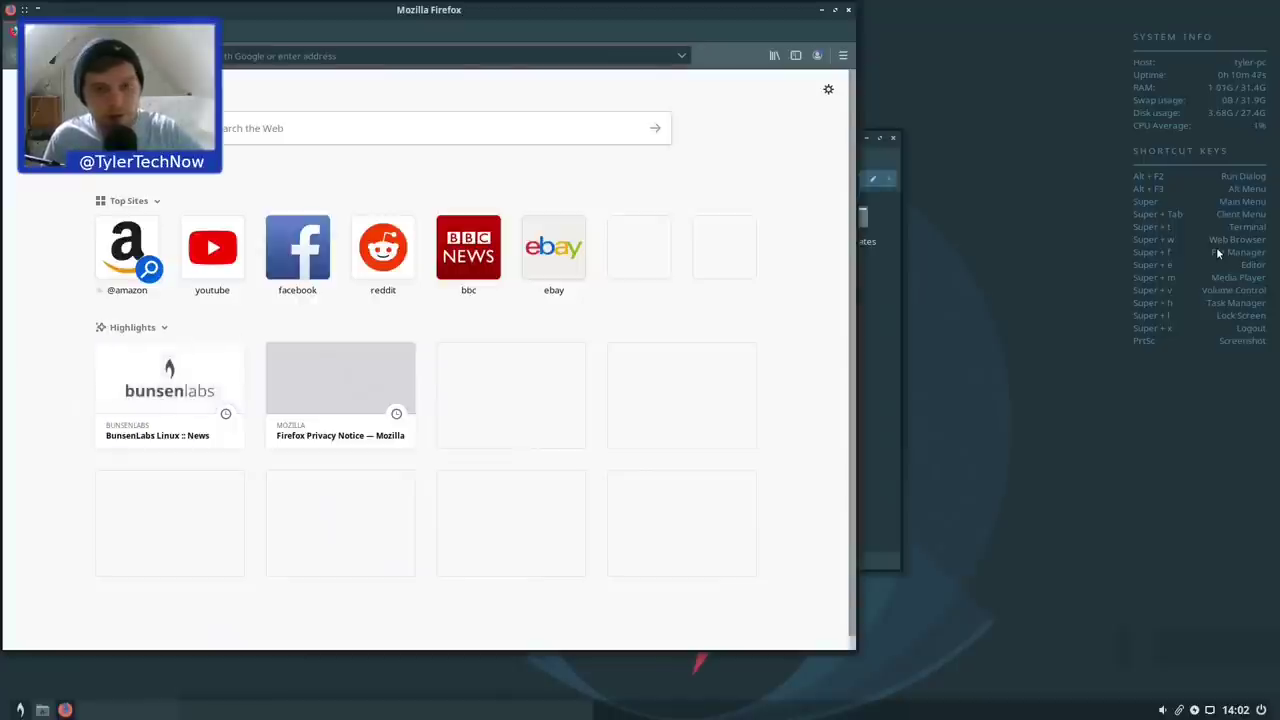
key(super+f)
drag(1152, 263, 693, 179)
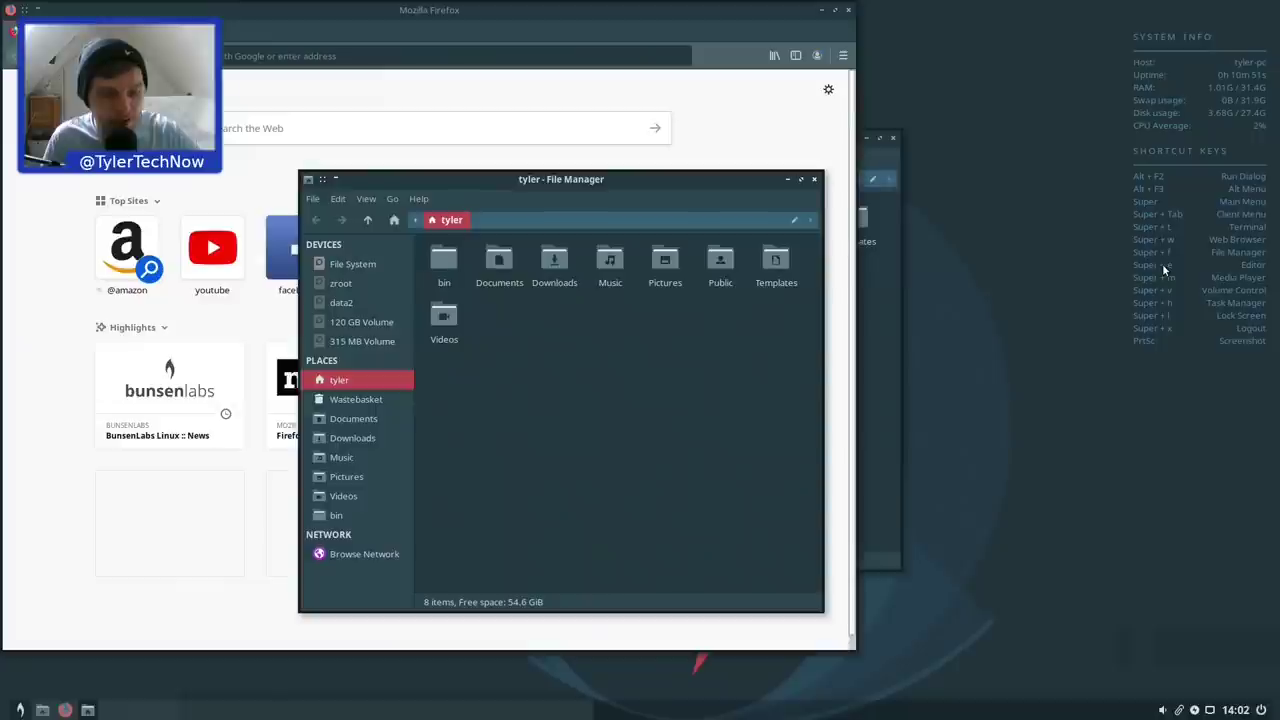
Open the Geany text editor and view its About information, closing both windows when done
key(super+e)
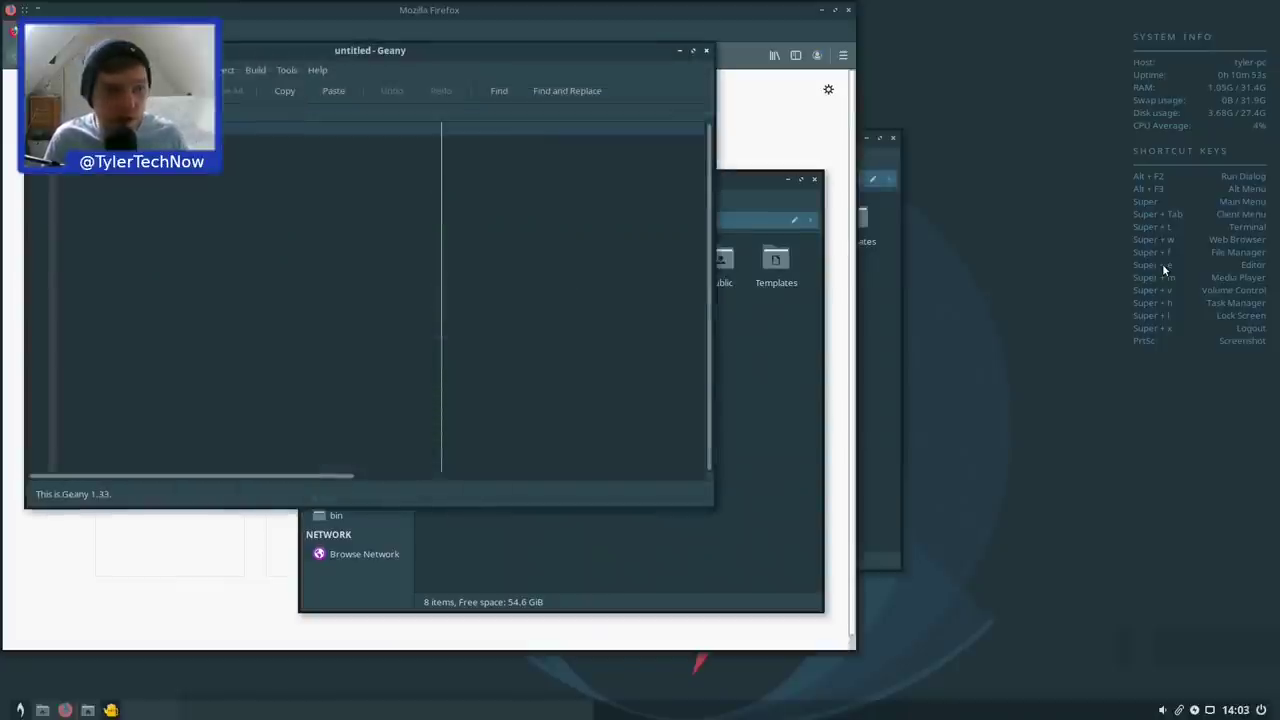
drag(409, 57, 568, 65)
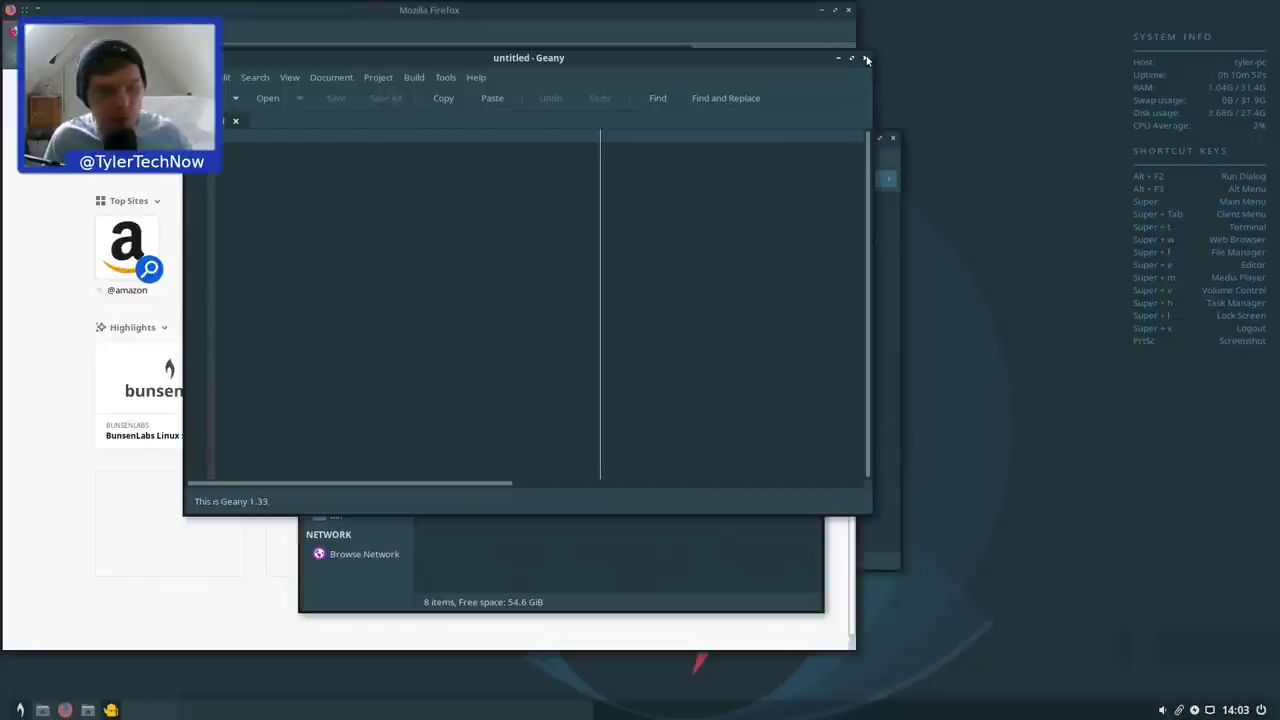
click(484, 77)
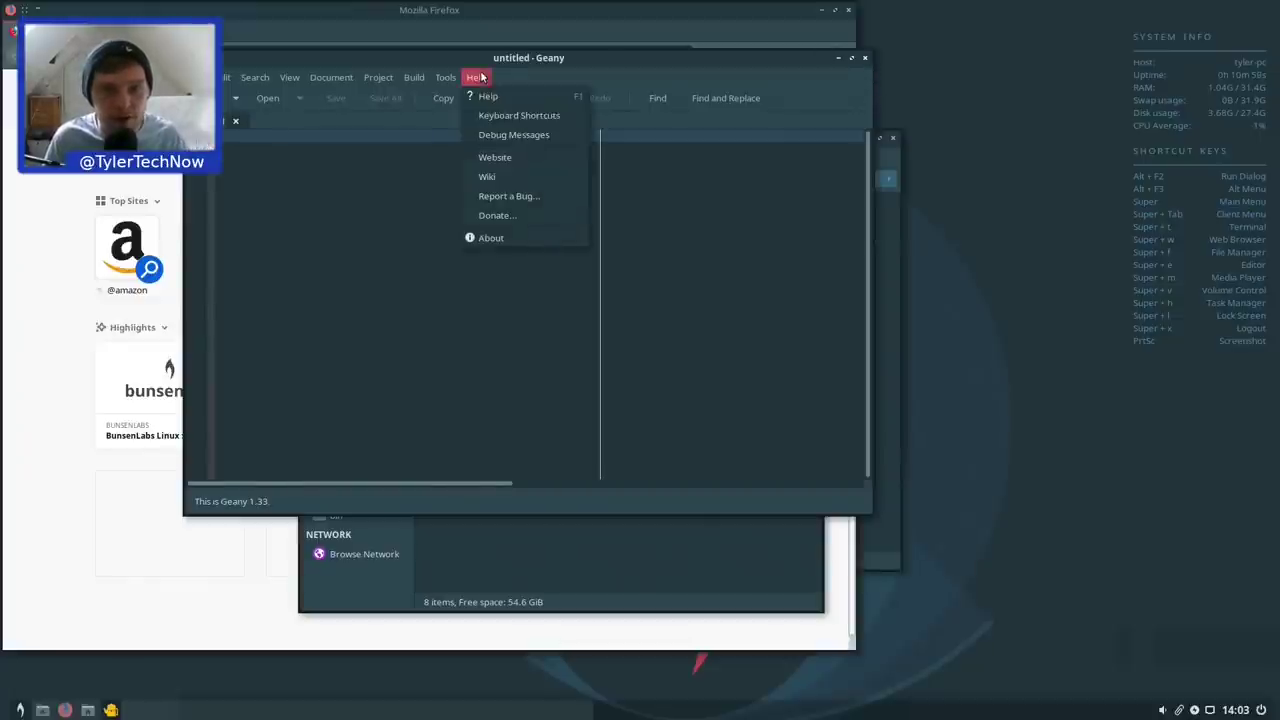
click(490, 238)
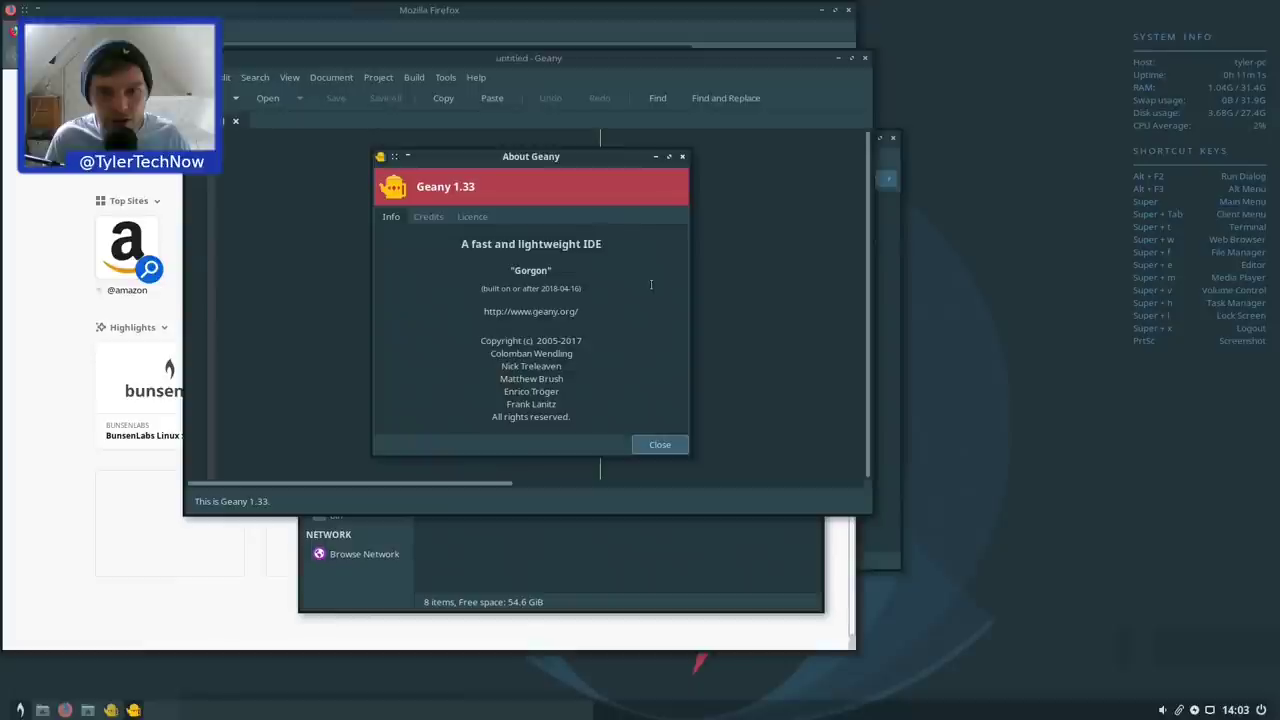
click(660, 445)
click(866, 58)
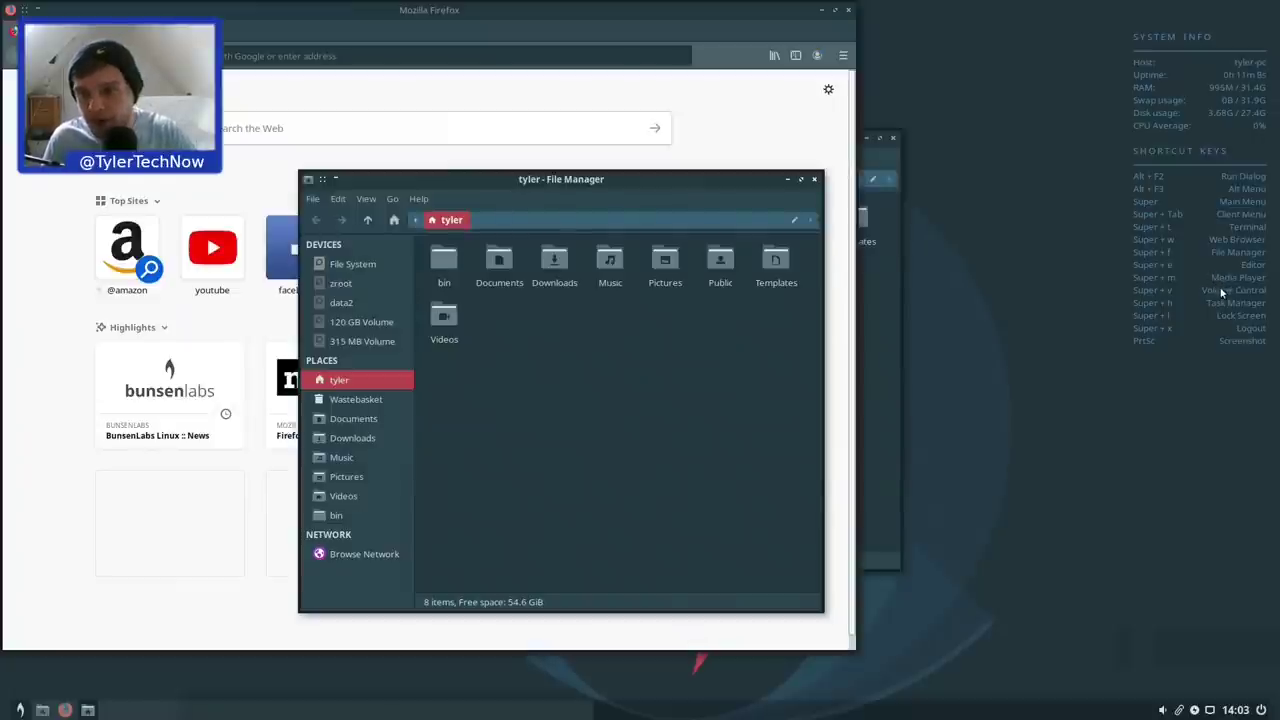
Open the VLC media player, look at its main window, and close it
key(super+m)
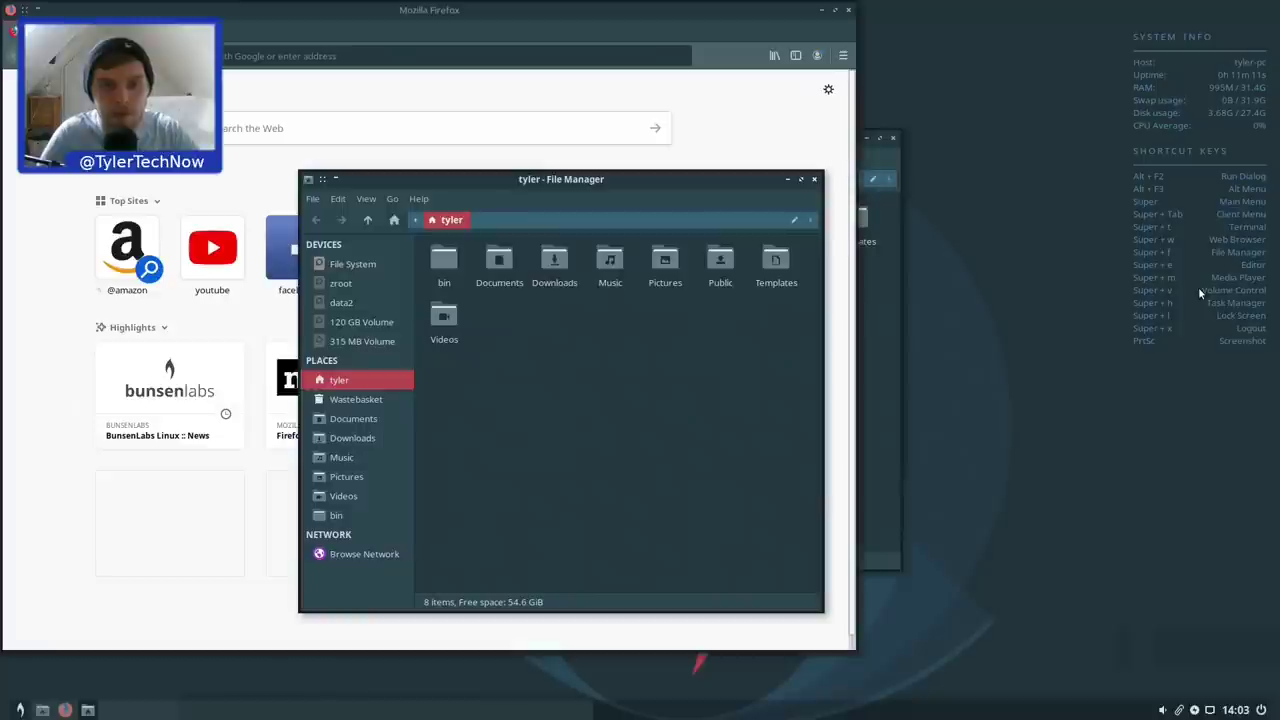
click(750, 468)
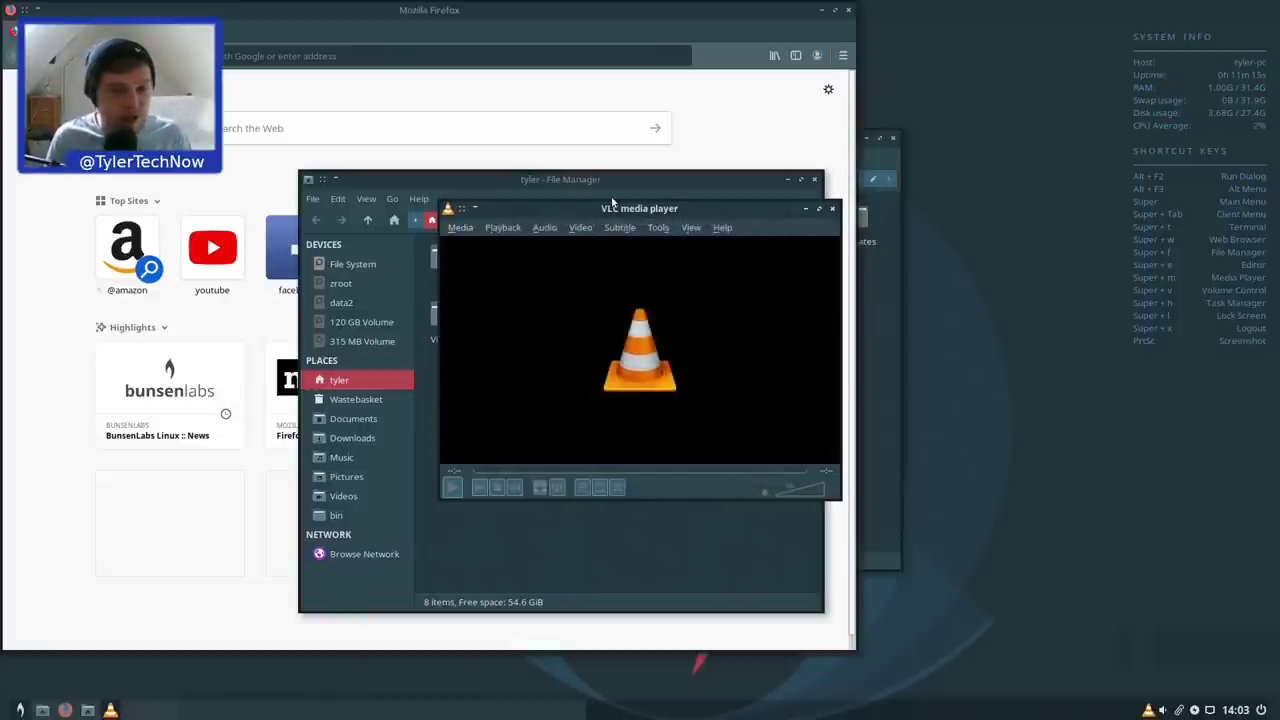
click(833, 210)
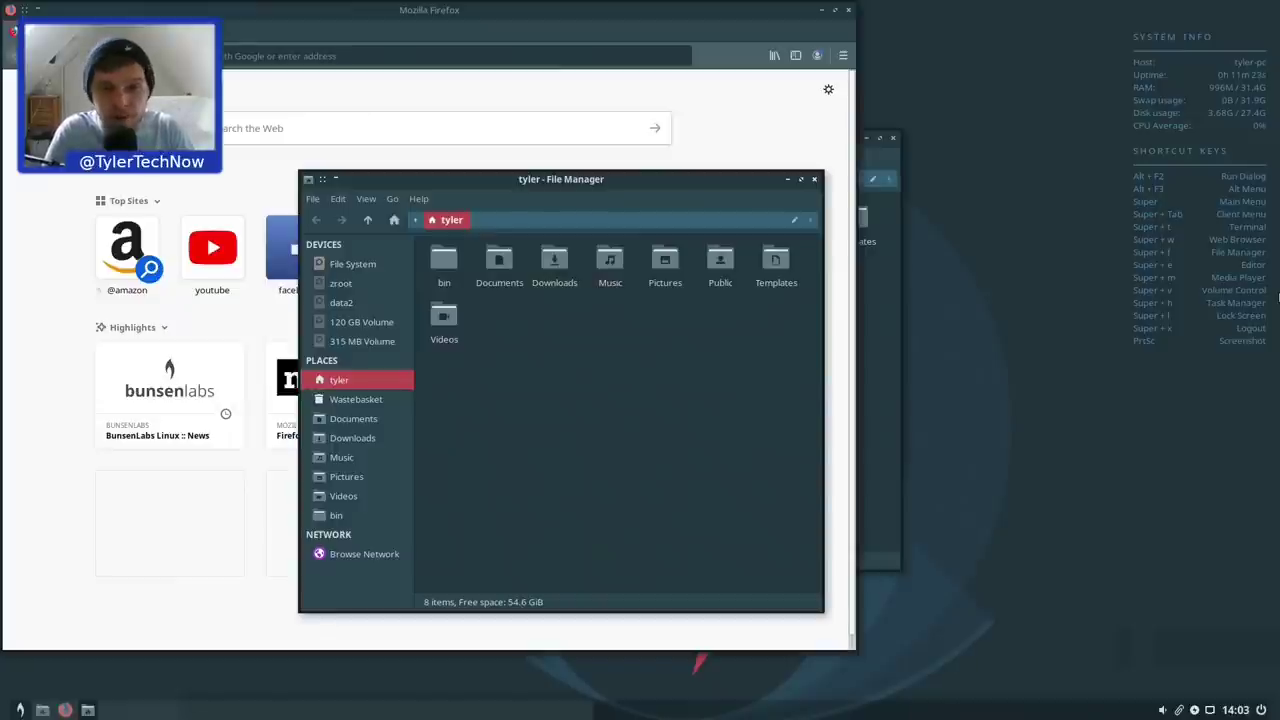
Open Volume Control, place it over the file manager to view the output devices, and close it
key(super+v)
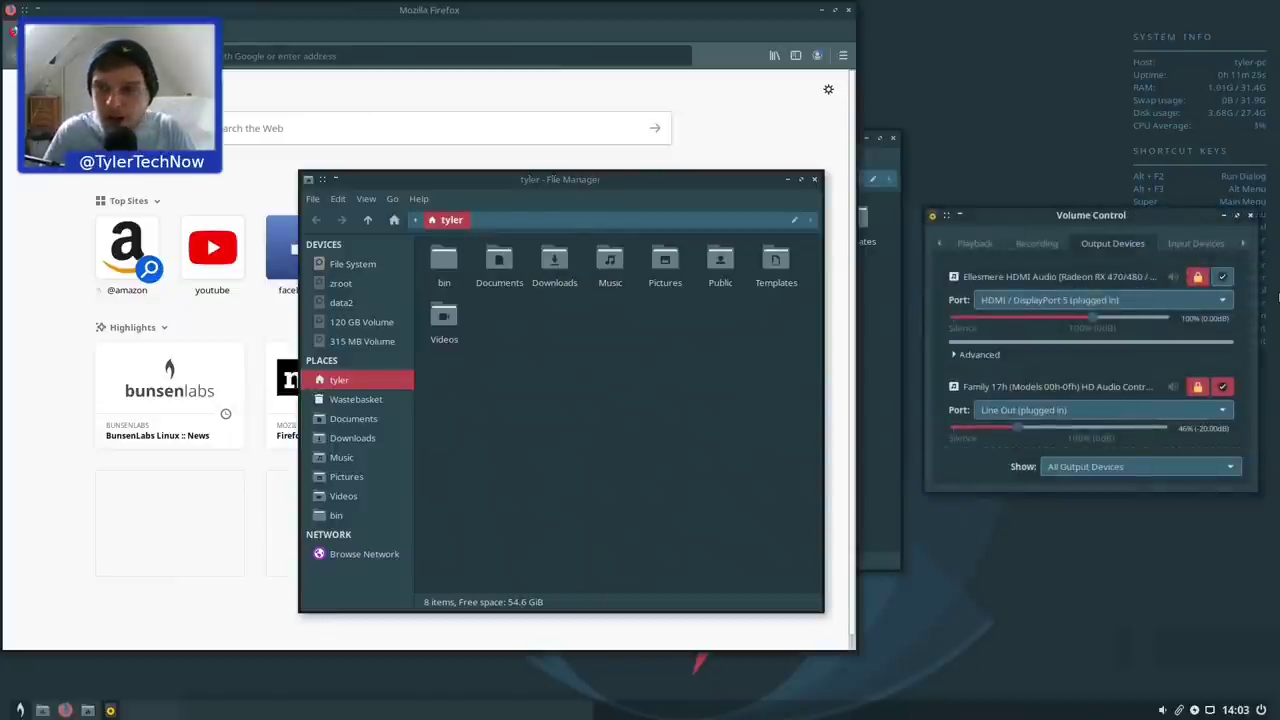
drag(1071, 222, 543, 221)
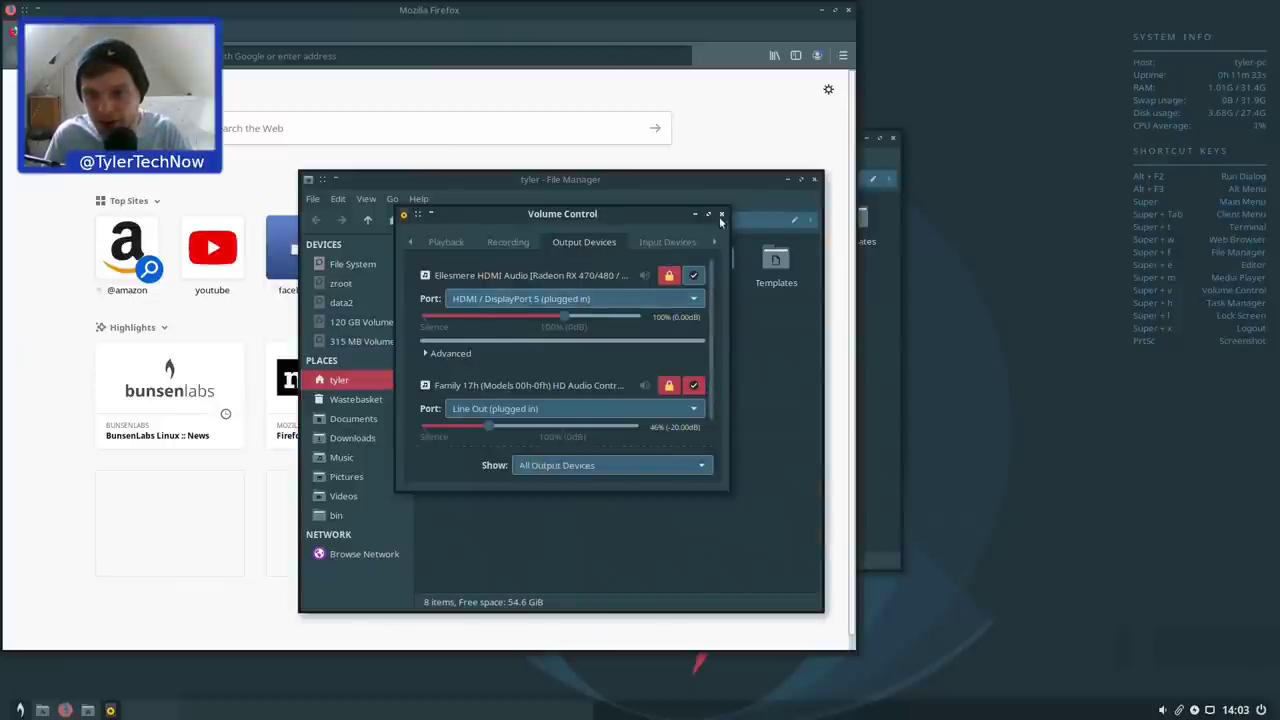
click(723, 216)
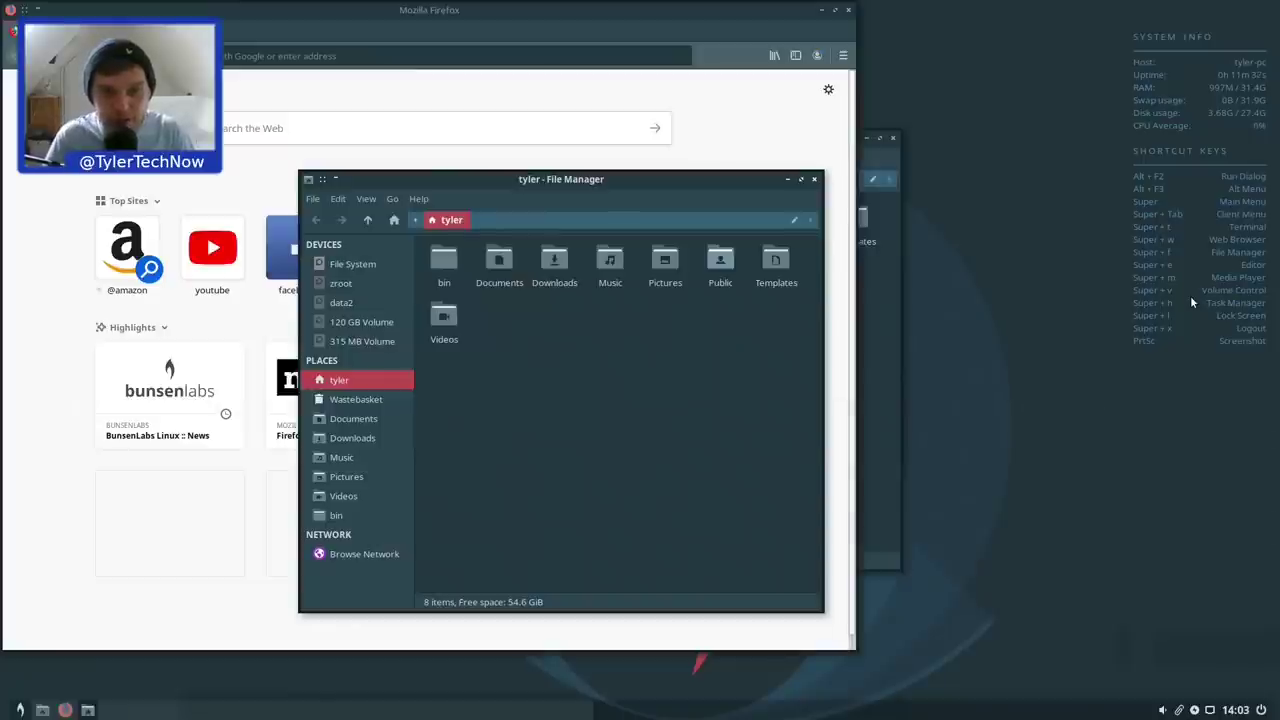
Open the htop task manager, place it over the browser to view the running processes, and quit it
key(super+h)
drag(1033, 414, 293, 94)
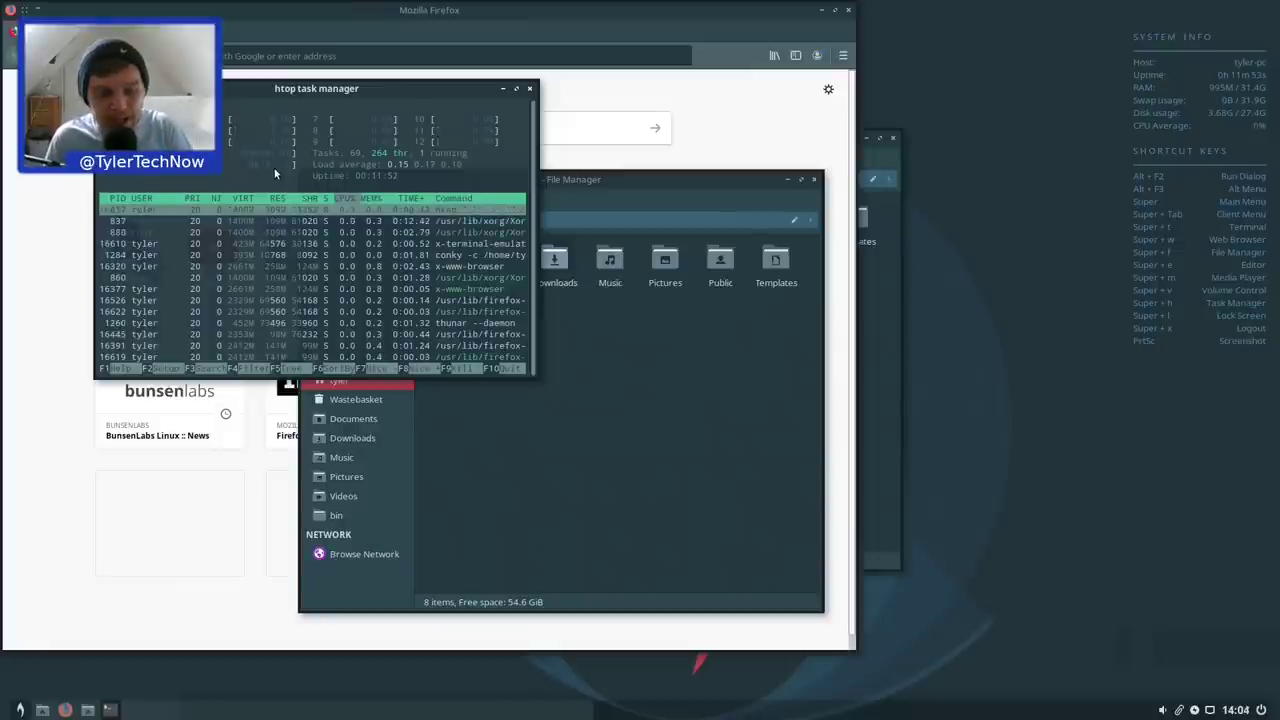
key(q)
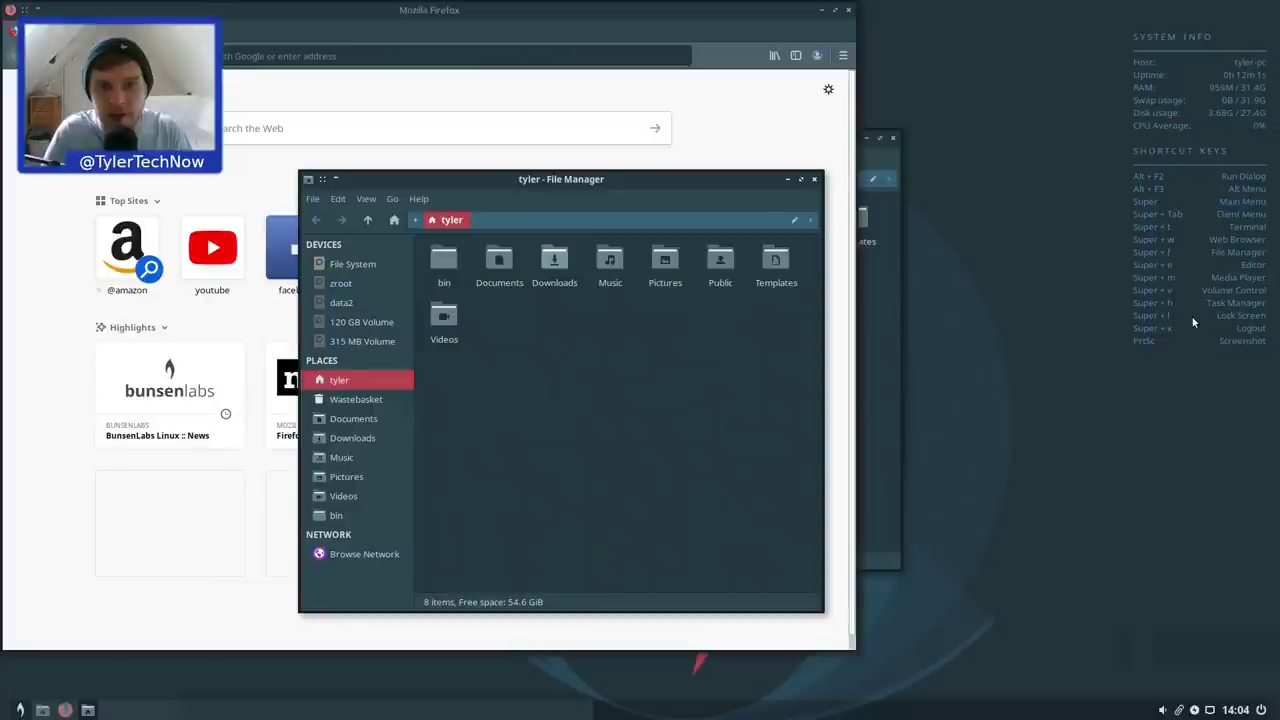
Lock the screen and unlock it with the account password
key(super+l)
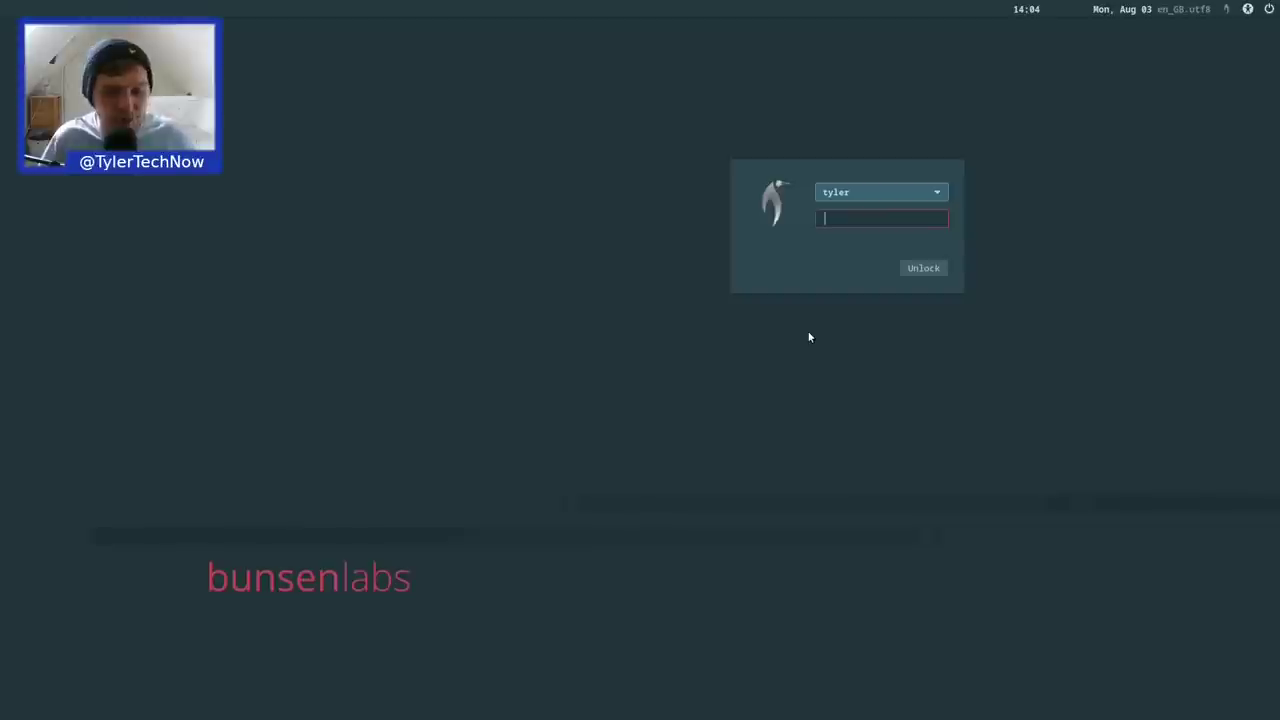
text(********)
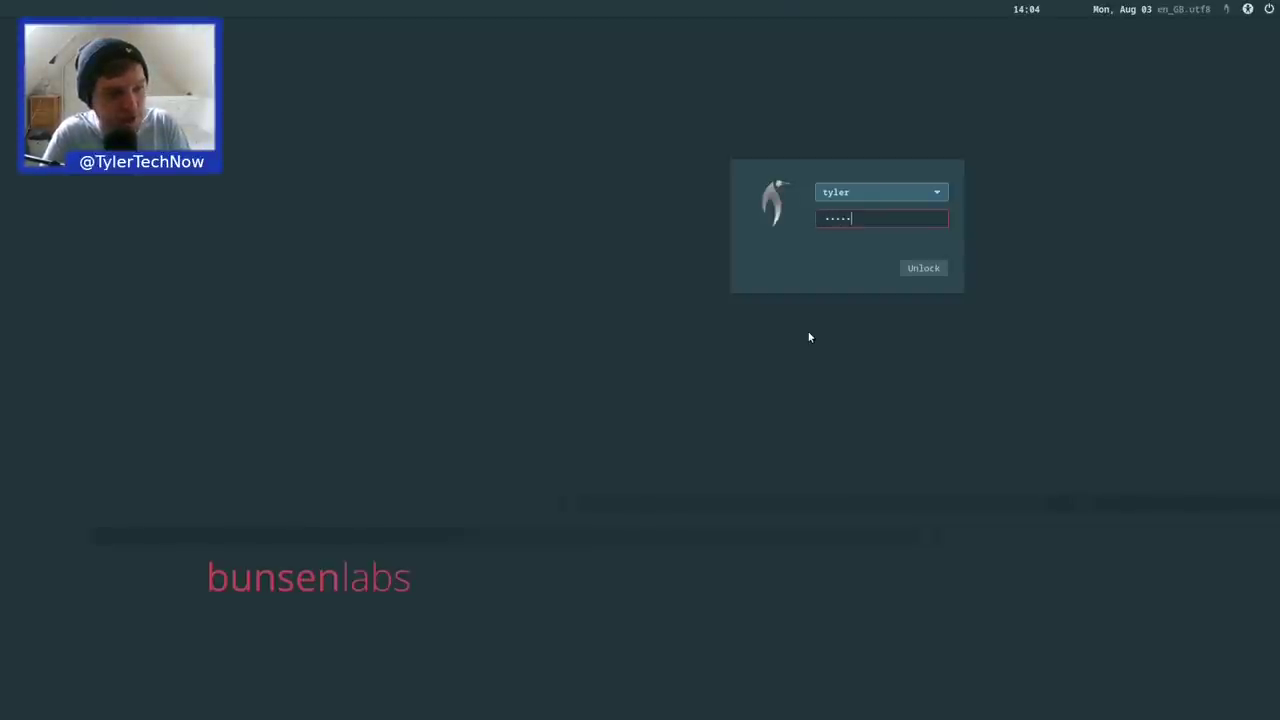
key(Return)
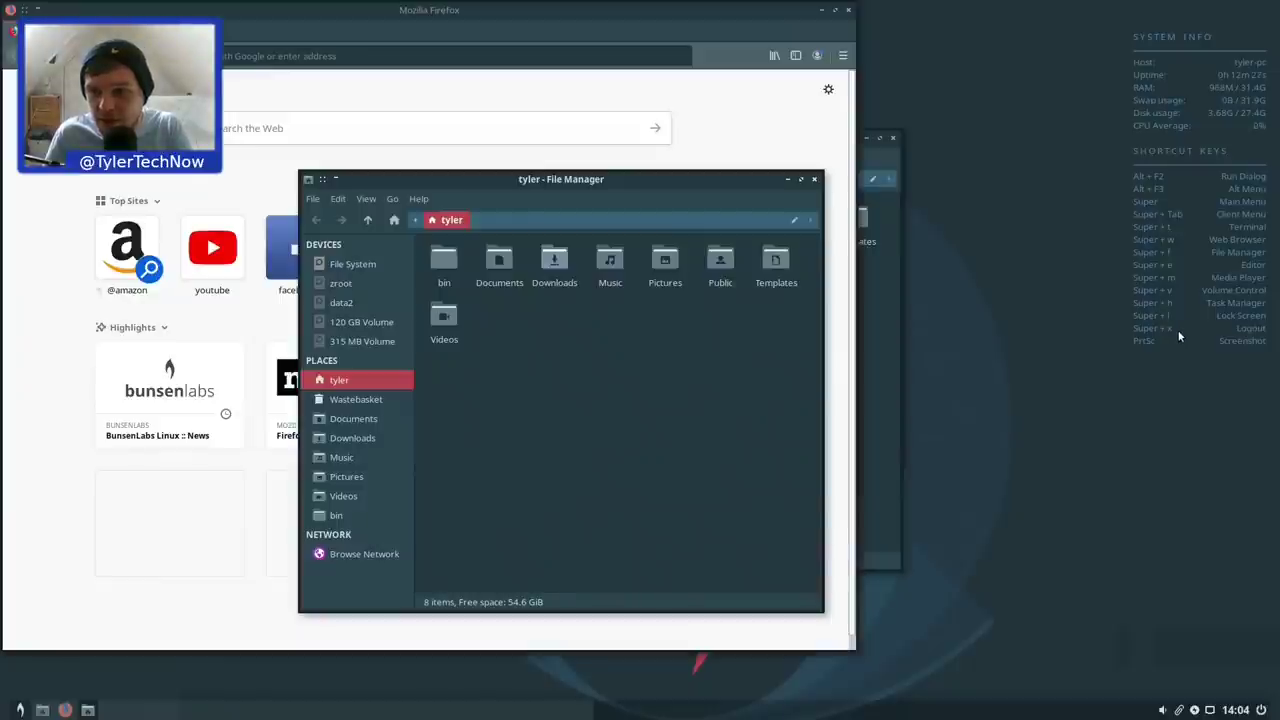
View the logout and power options, and dismiss them without choosing one
click(1261, 710)
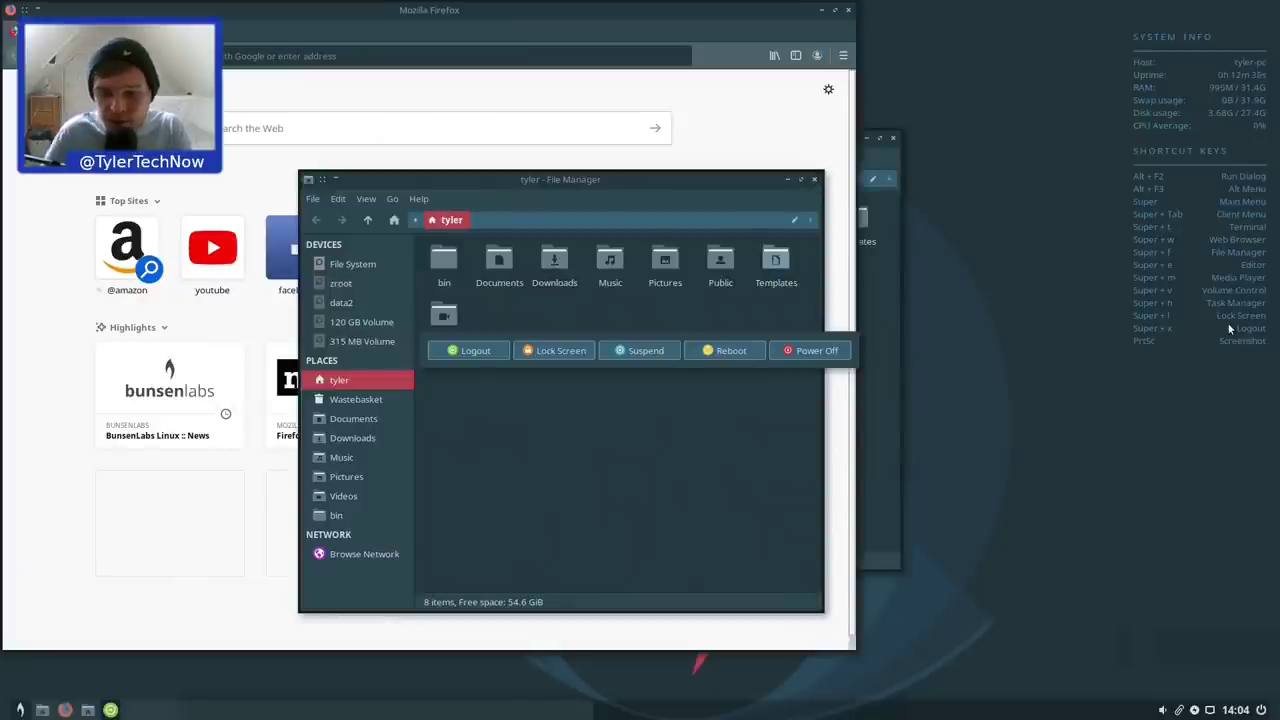
key(Escape)
Take a screenshot of the entire screen including the mouse pointer, and save it in the Pictures folder under the suggested name
key(Print)
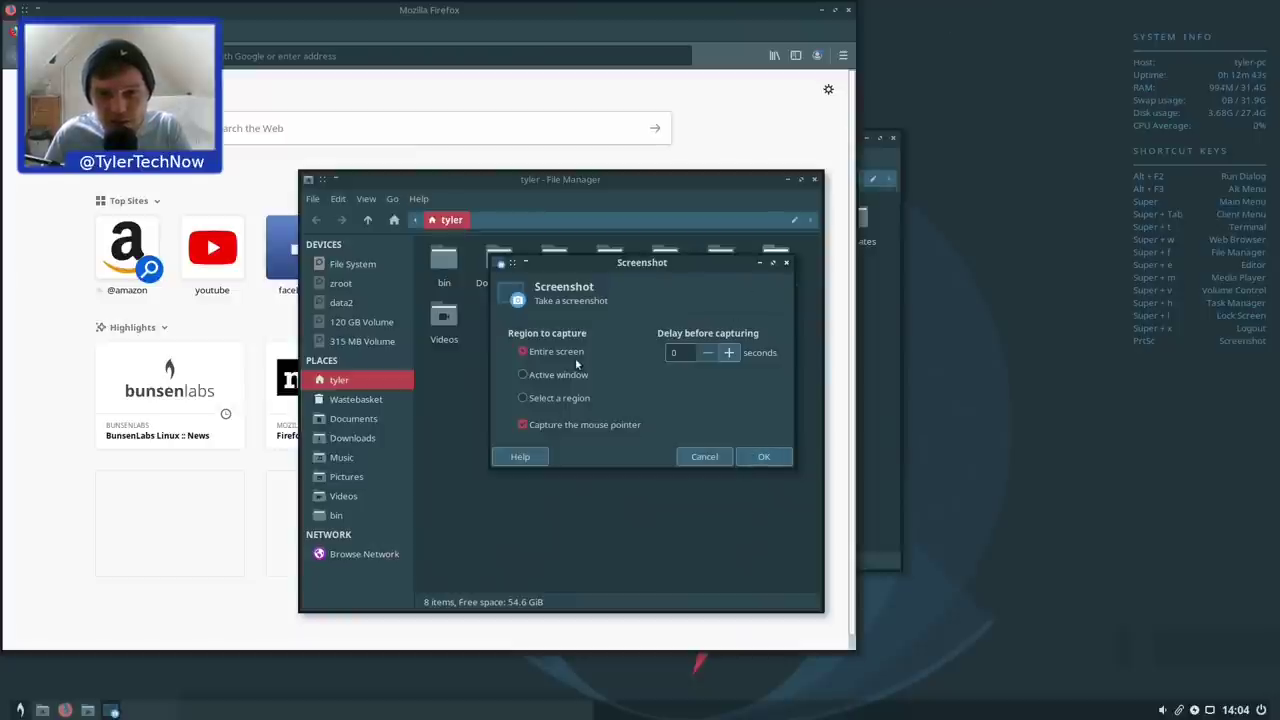
click(759, 460)
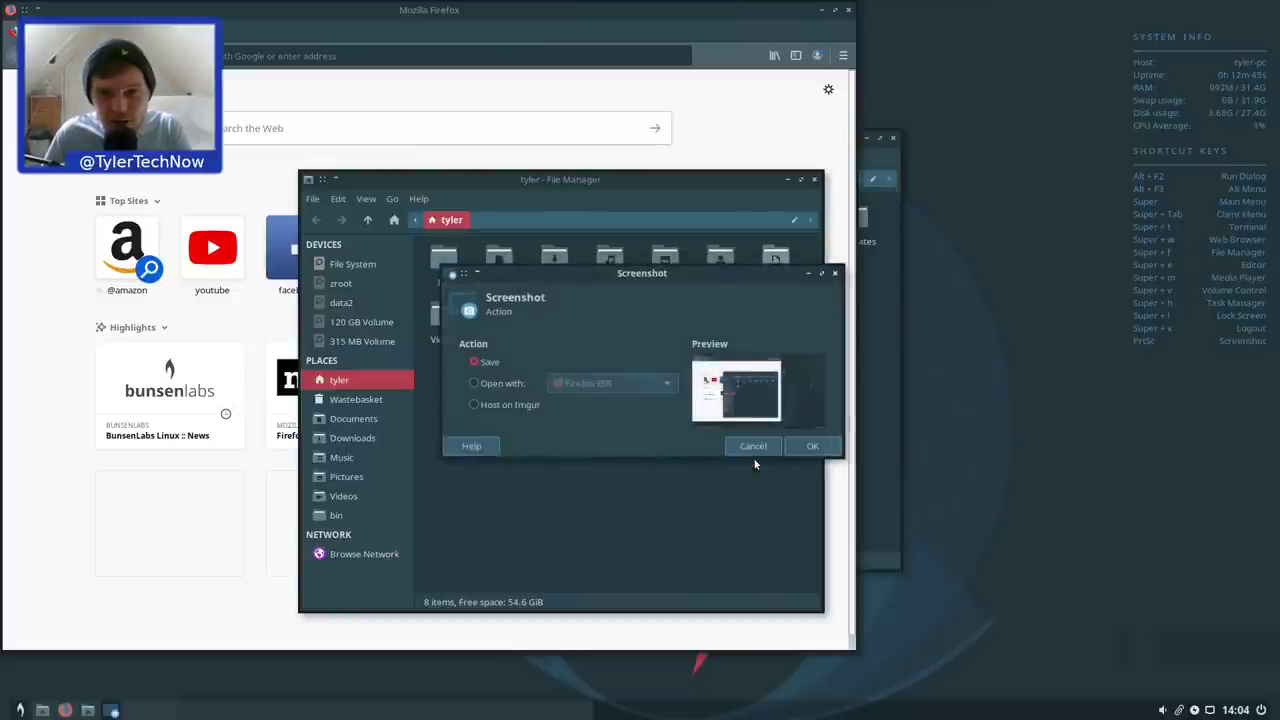
click(810, 446)
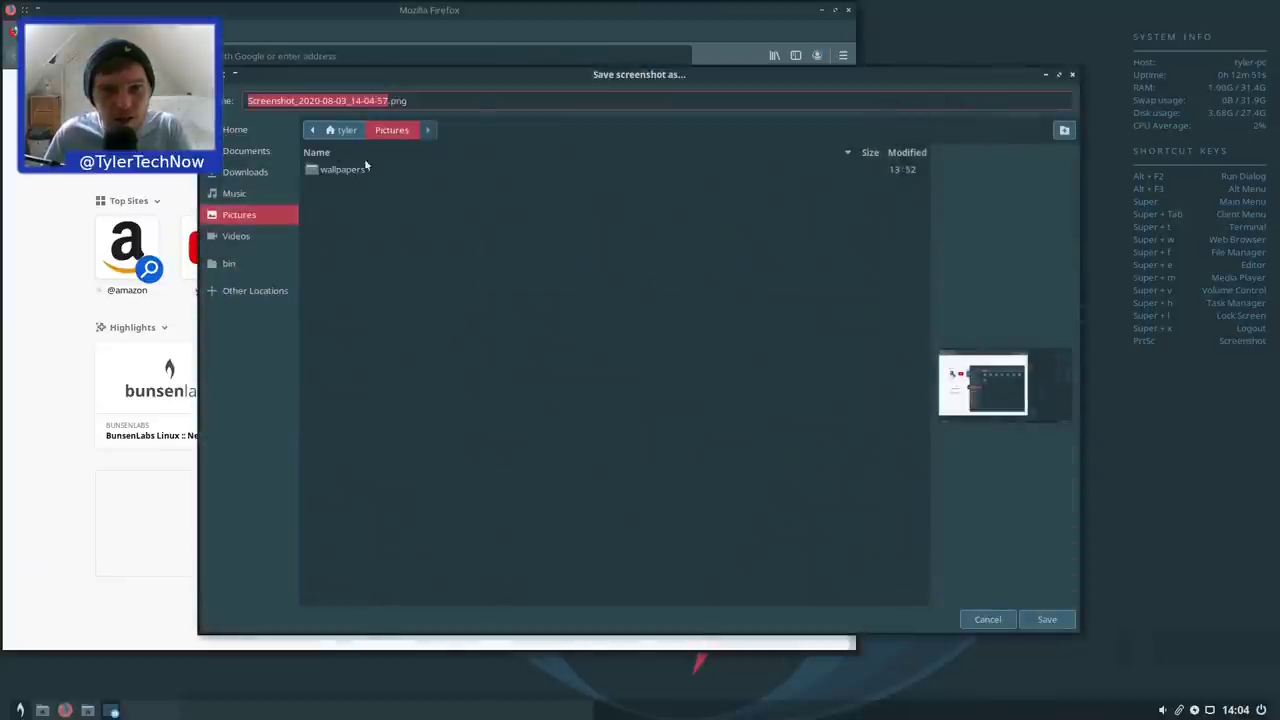
click(1047, 619)
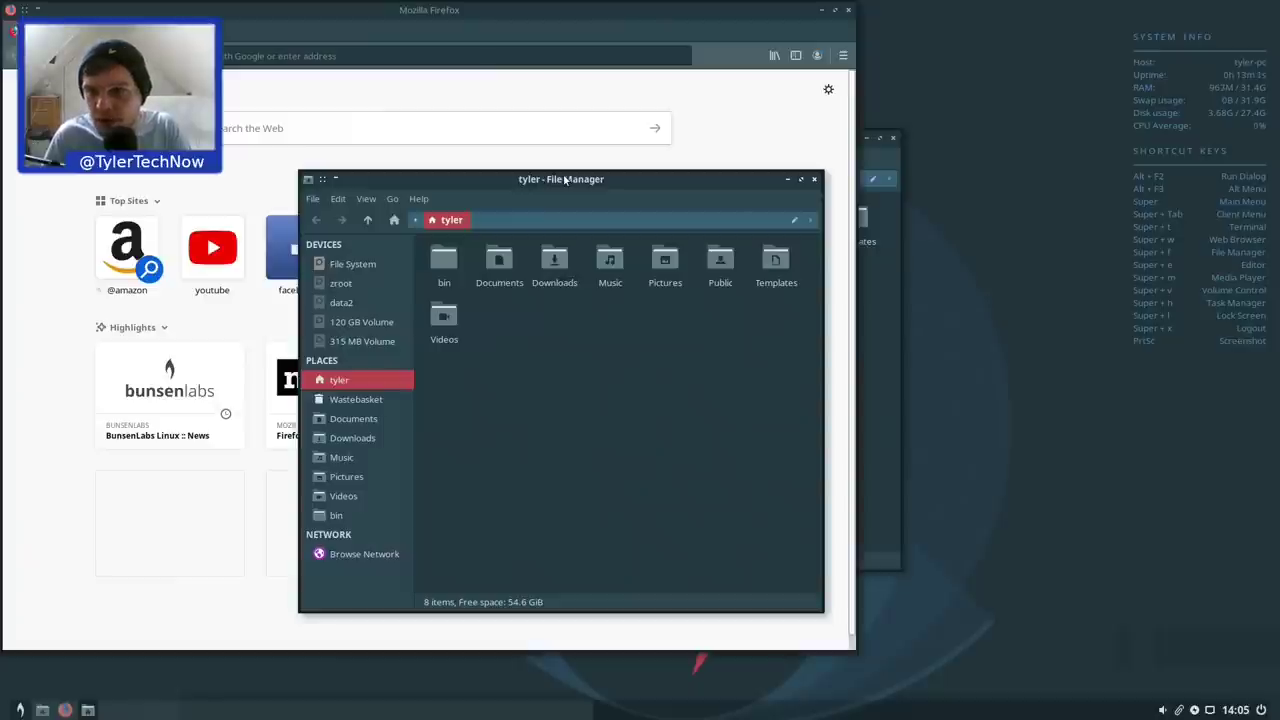
Switch back and forth between desktops 1 and 2 several times, ending on desktop 1, and close the front file manager window
drag(565, 179, 457, 176)
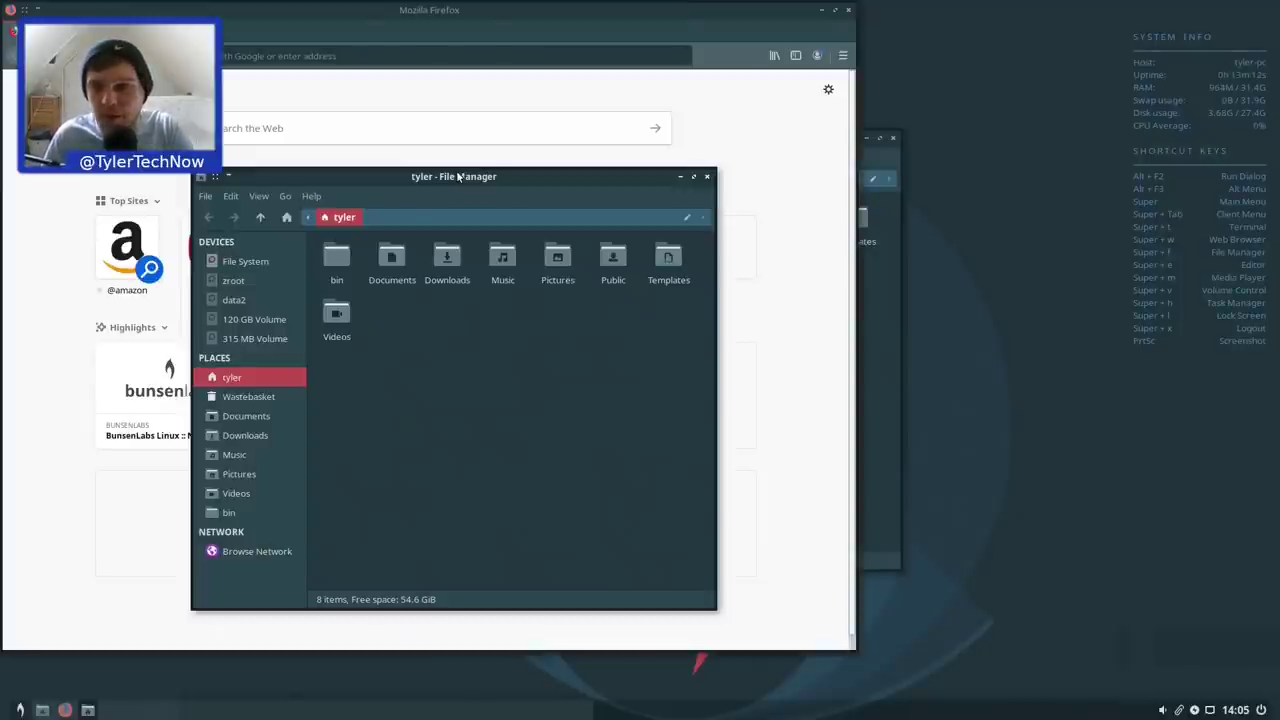
key(ctrl+alt+Right)
key(ctrl+alt+Left)
key(ctrl+alt+Right)
key(ctrl+alt+Left)
key(ctrl+alt+Right)
key(ctrl+alt+Left)
key(ctrl+alt+Right)
key(ctrl+alt+Left)
key(ctrl+alt+Right)
key(ctrl+alt+Left)
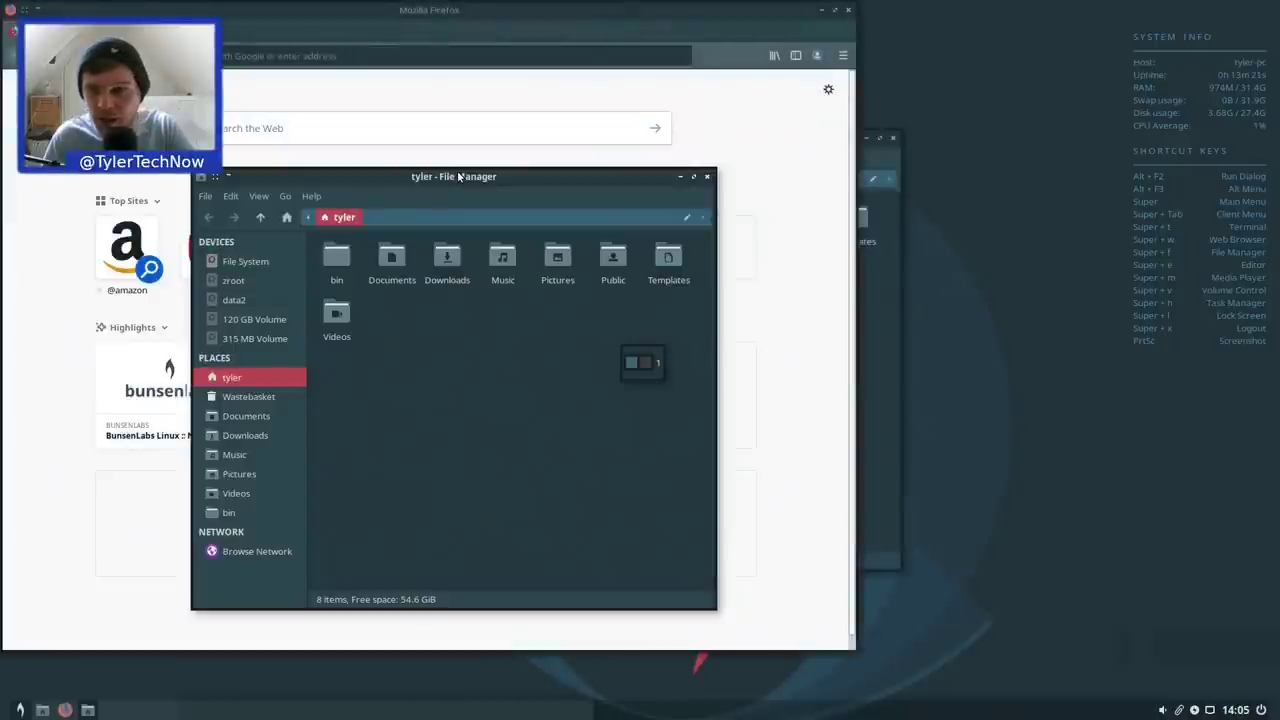
click(705, 176)
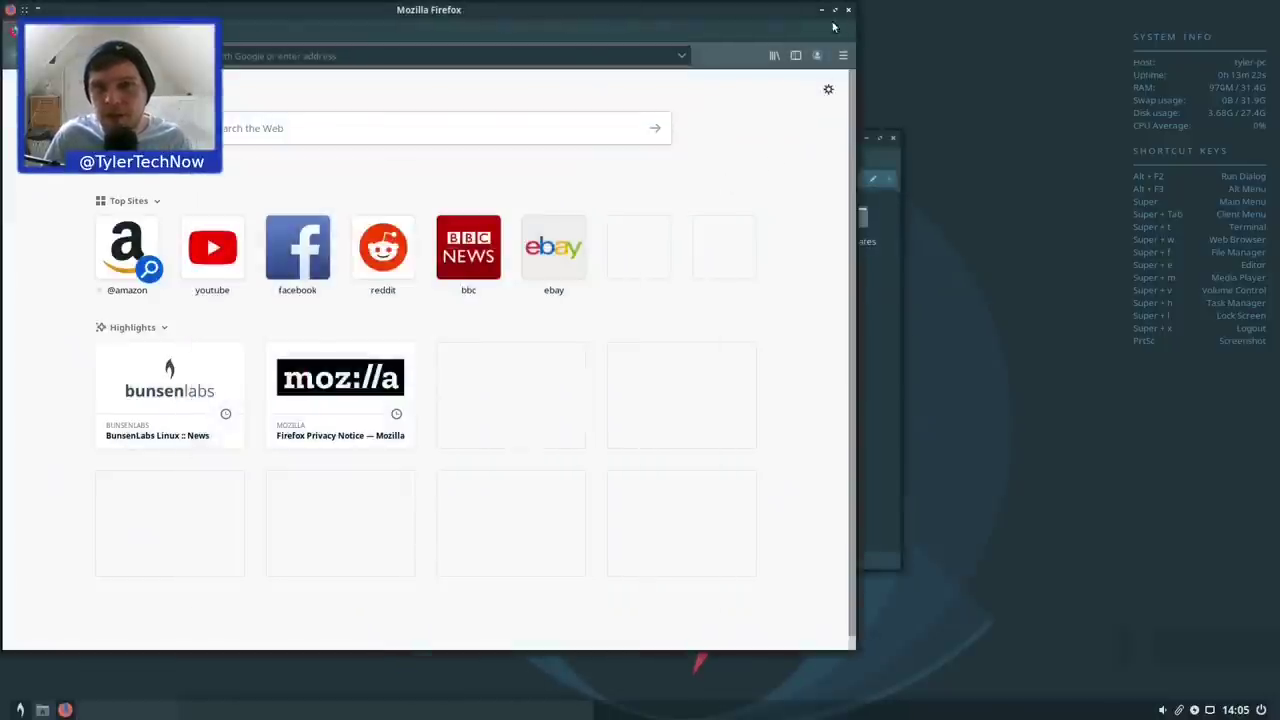
Close the Firefox window and the remaining file manager window to clear the desktop
click(848, 10)
click(895, 139)
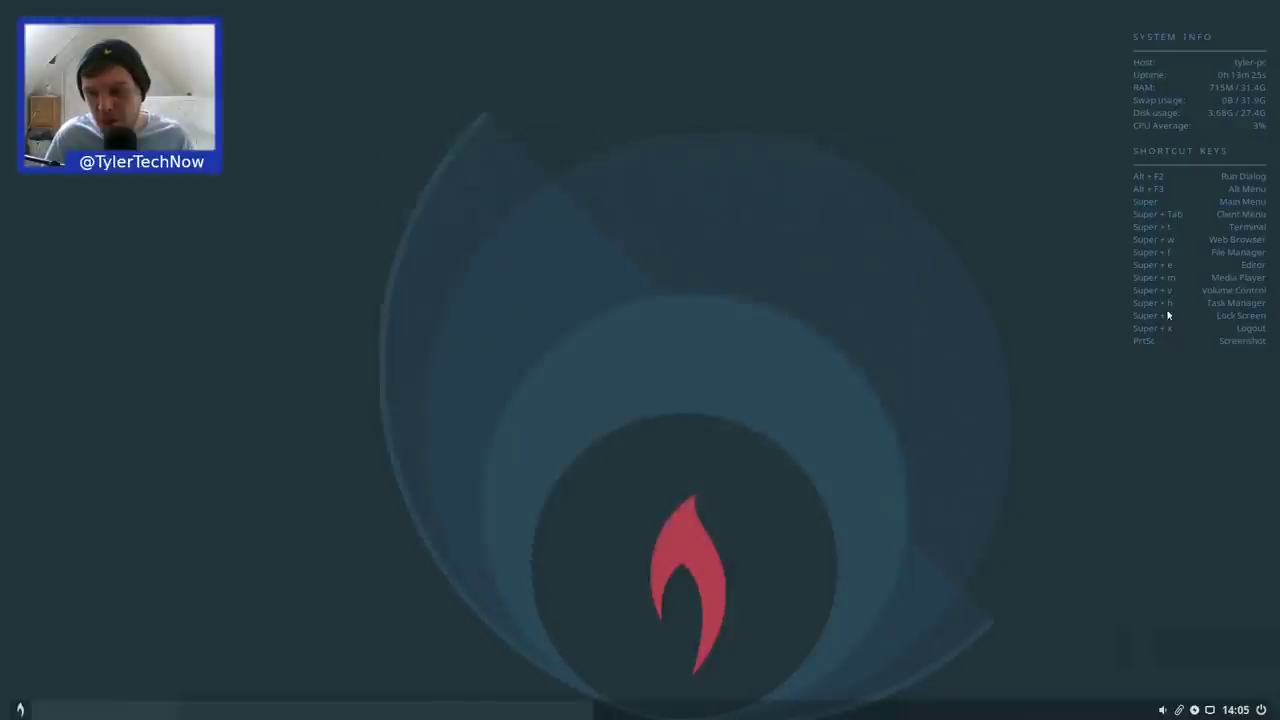
View the clock's calendar and the network connection options, and dismiss the network options without choosing one
click(1239, 710)
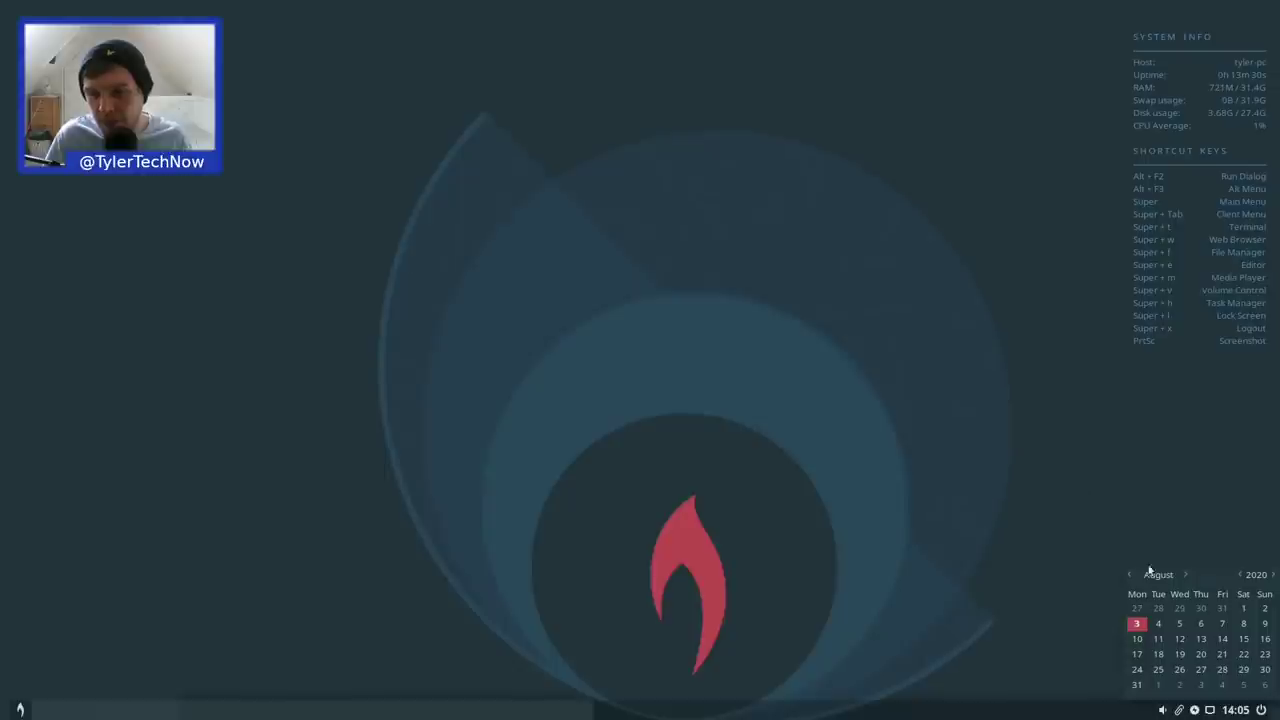
click(1210, 710)
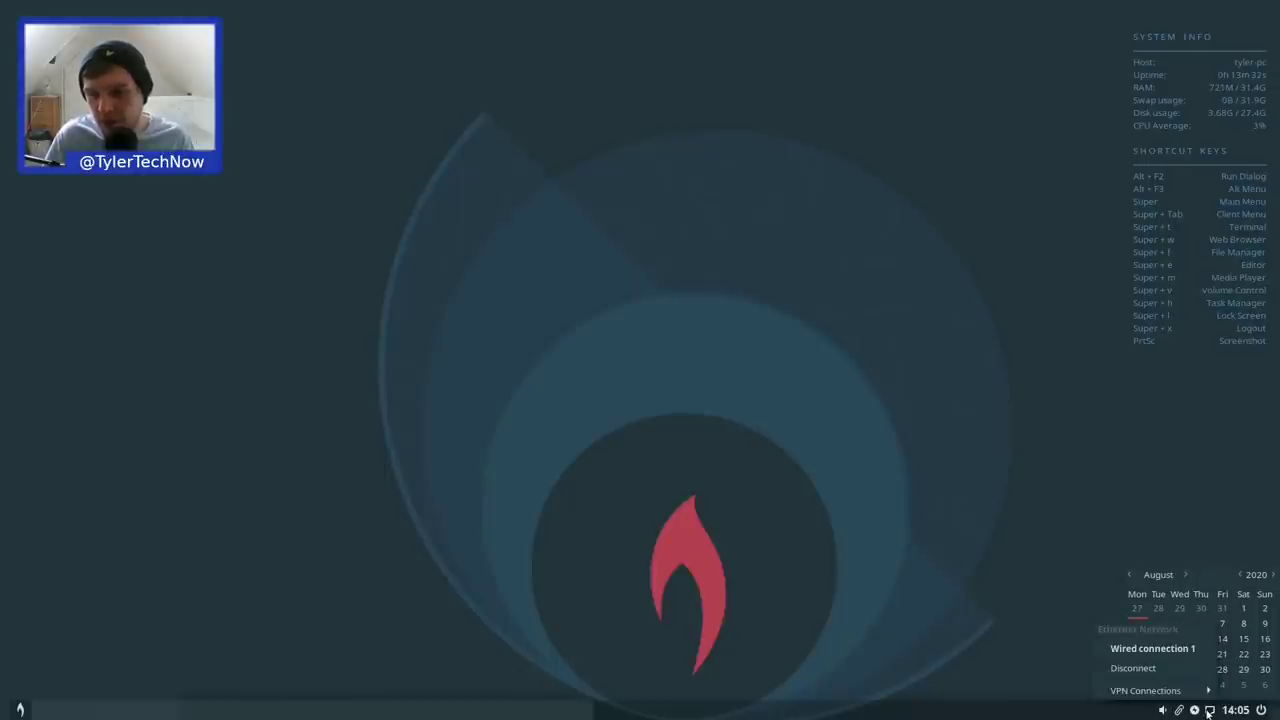
click(910, 522)
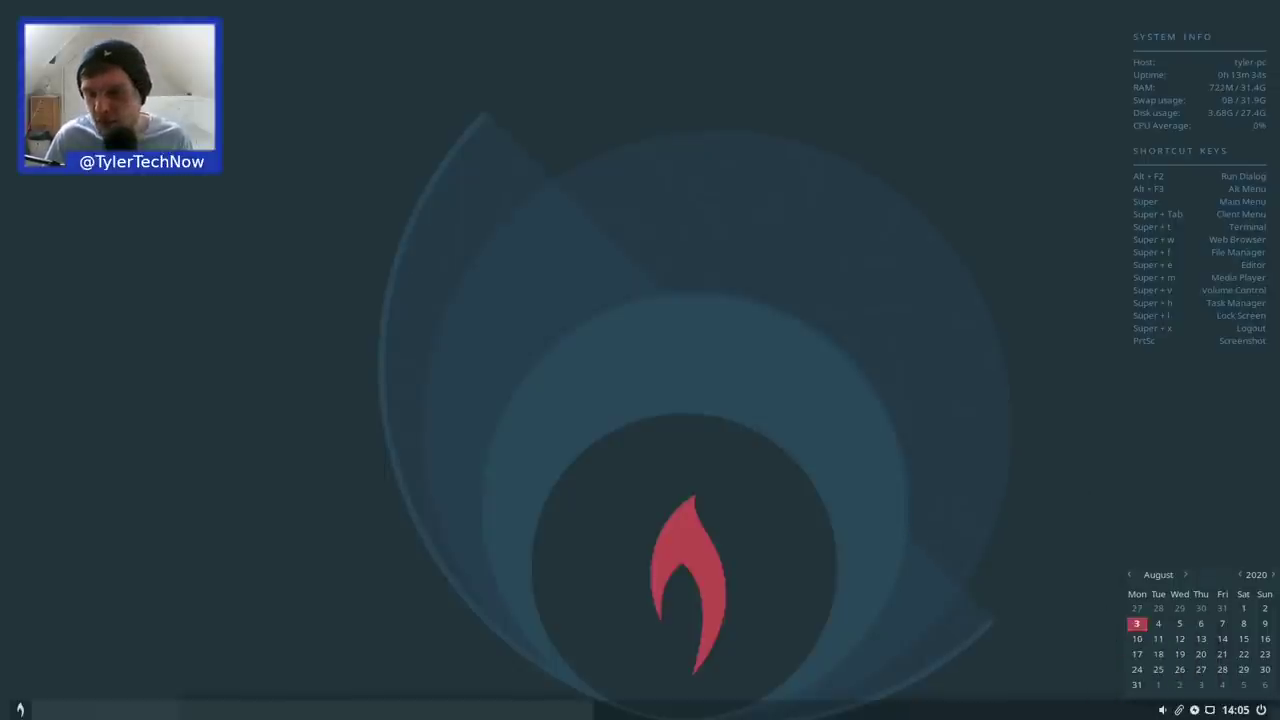
Look through the settings of the system tray utility between the clipboard manager and the network applet, and close its window
click(1194, 710)
click(971, 613)
drag(646, 213, 481, 121)
click(343, 180)
click(387, 180)
click(646, 205)
click(651, 398)
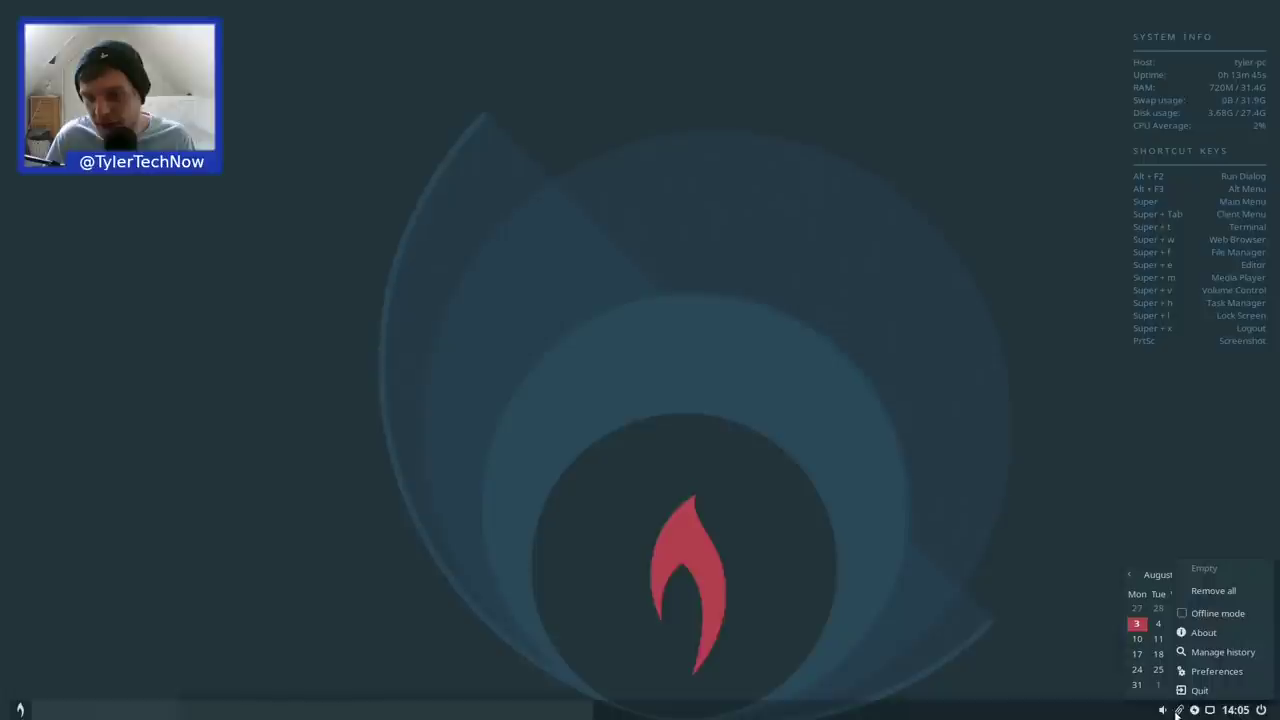
View the clipboard manager's preferences, and close the dialog without changing any option
click(1216, 671)
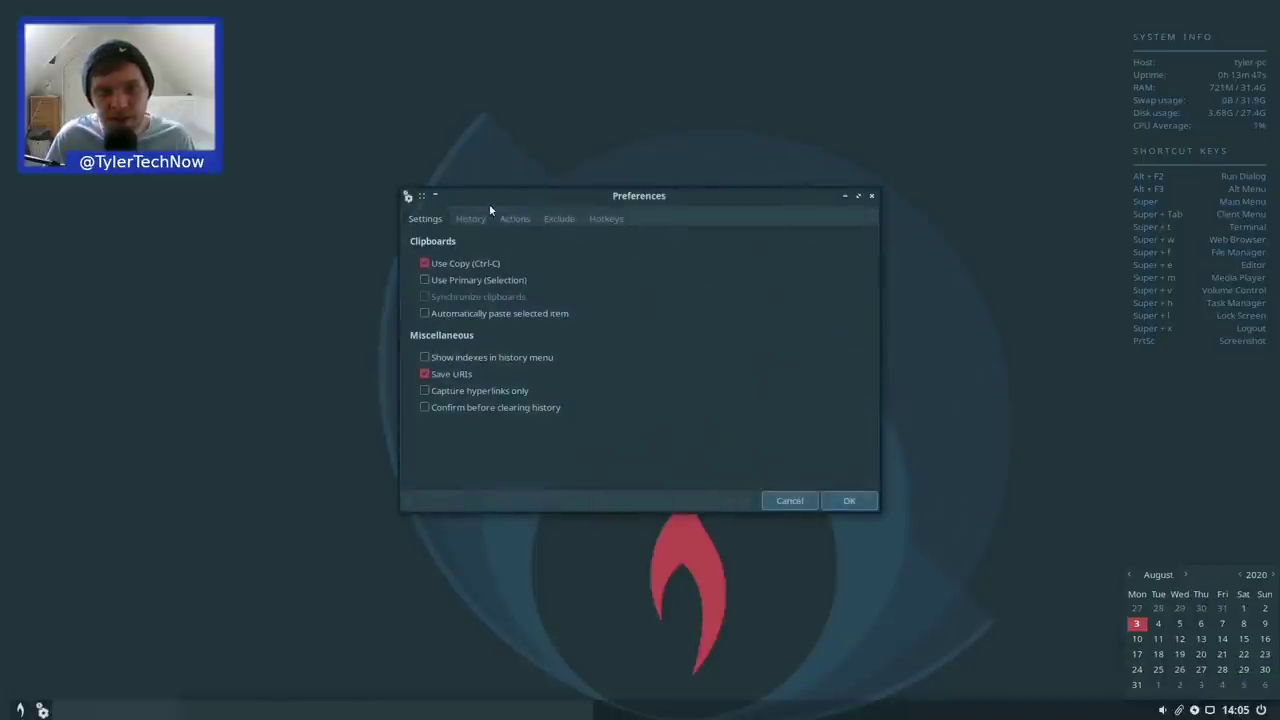
drag(489, 204, 400, 167)
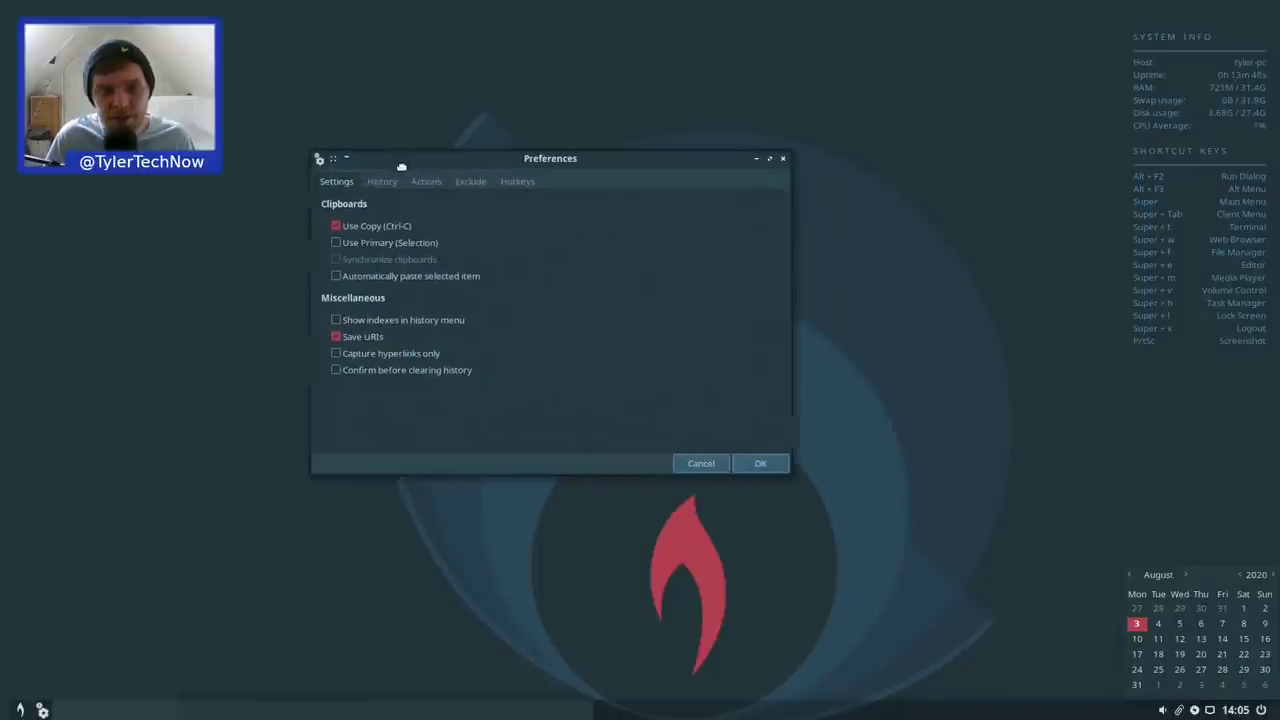
click(783, 161)
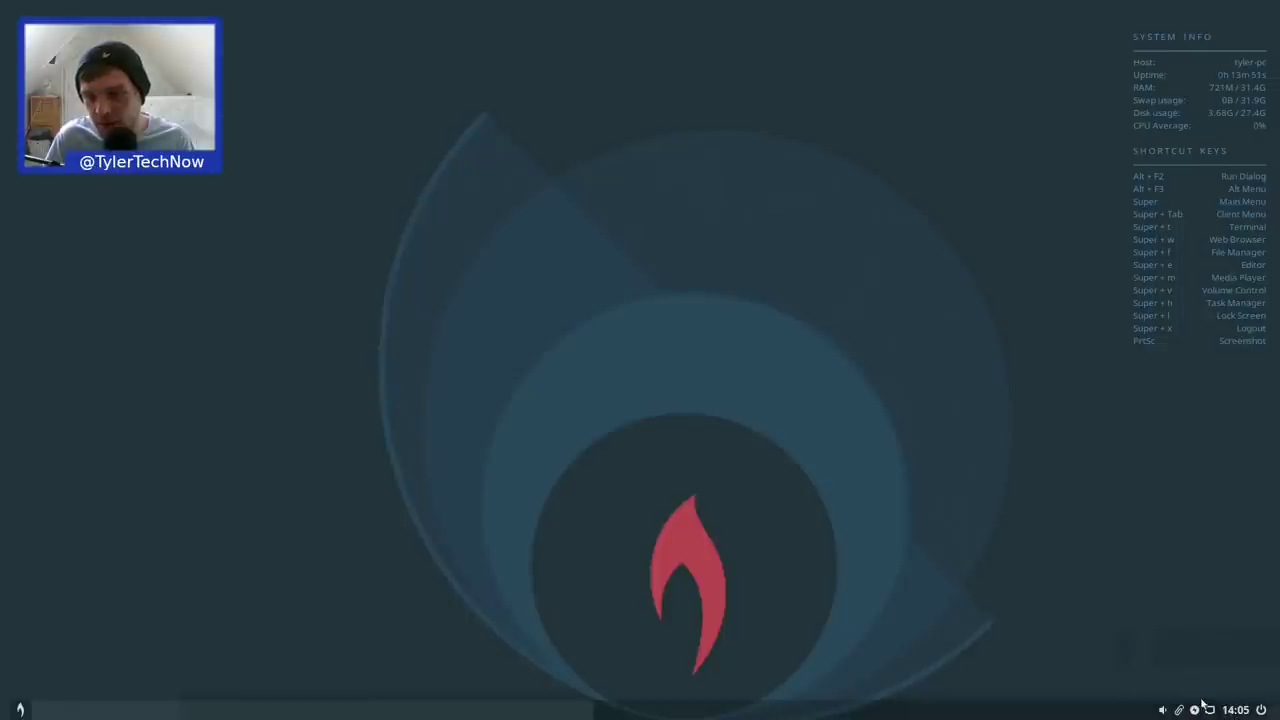
Check the system volume slider, dismiss it, and raise the sound volume by two increments
click(1163, 710)
mouse_move(1154, 568)
mouse_down()
mouse_move(1155, 646)
mouse_move(1154, 568)
mouse_up()
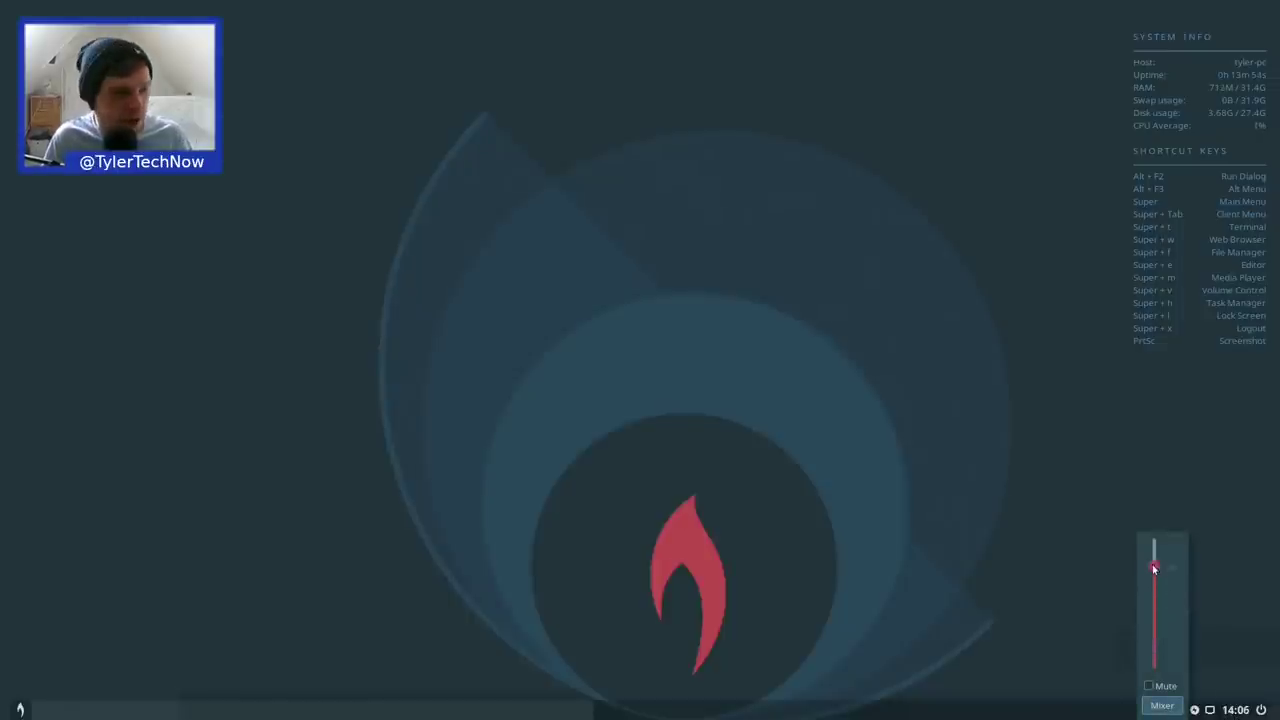
click(856, 496)
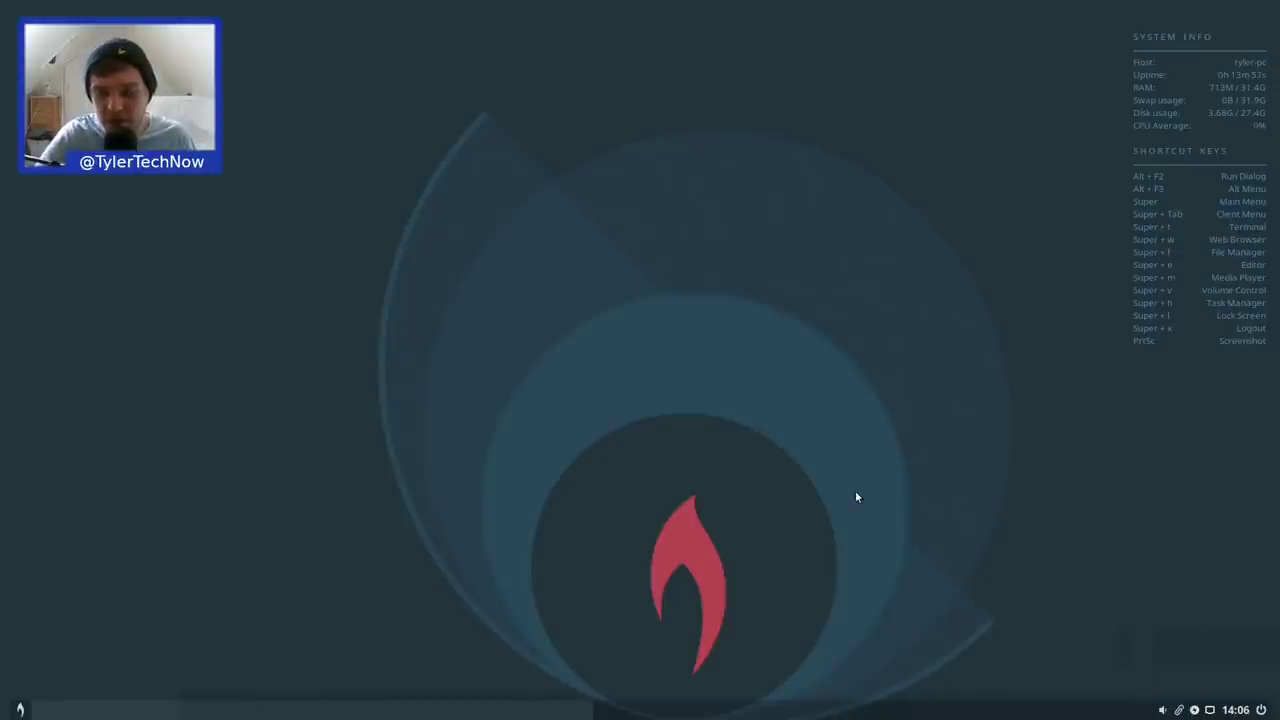
key(XF86AudioRaiseVolume)
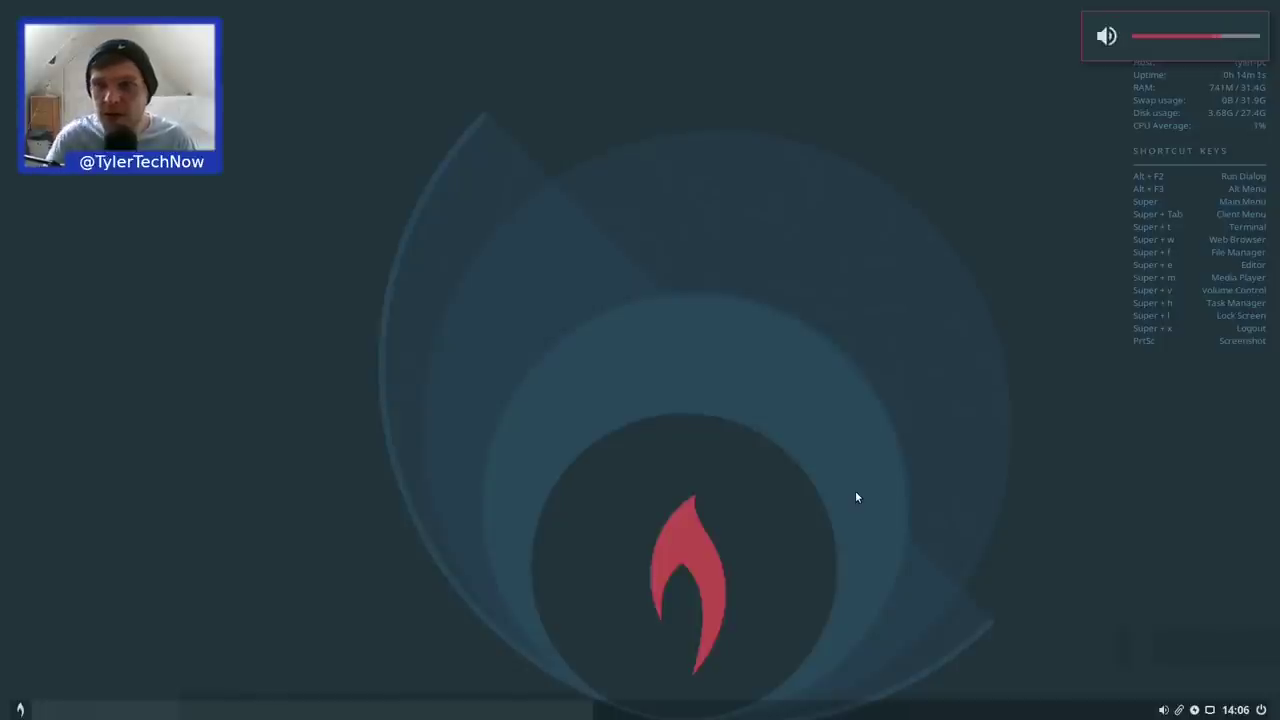
key(XF86AudioRaiseVolume)
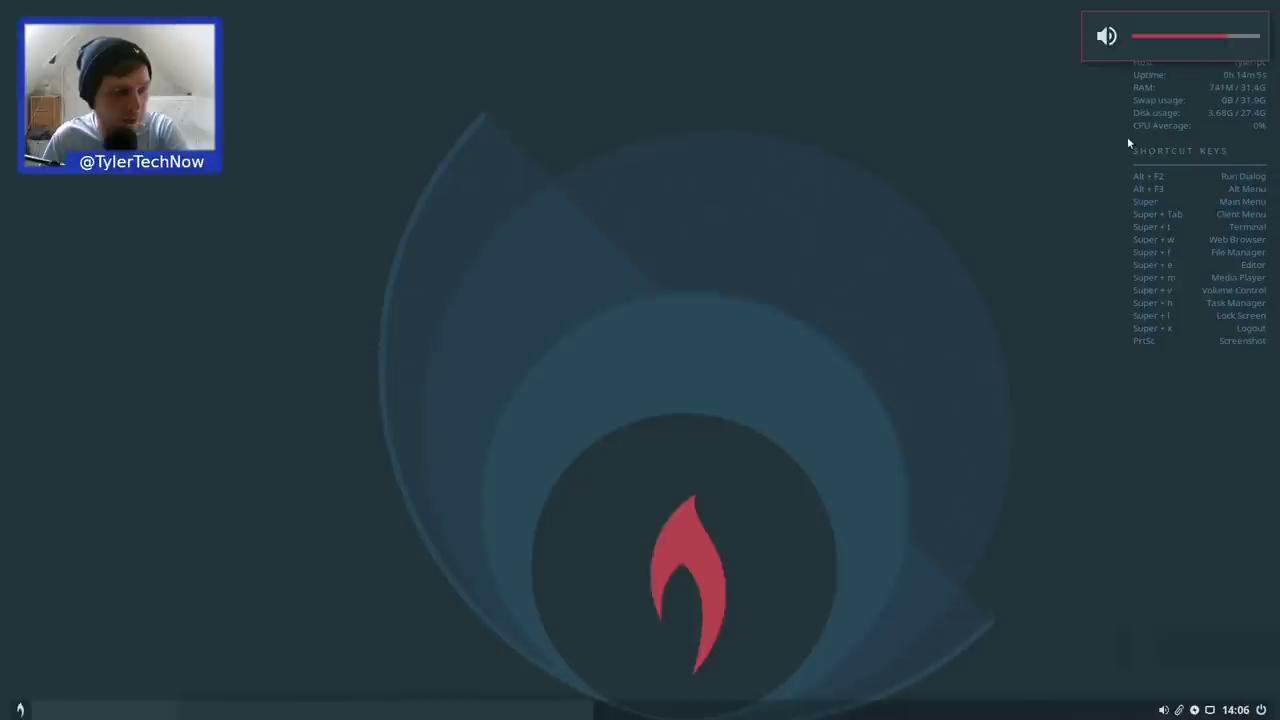
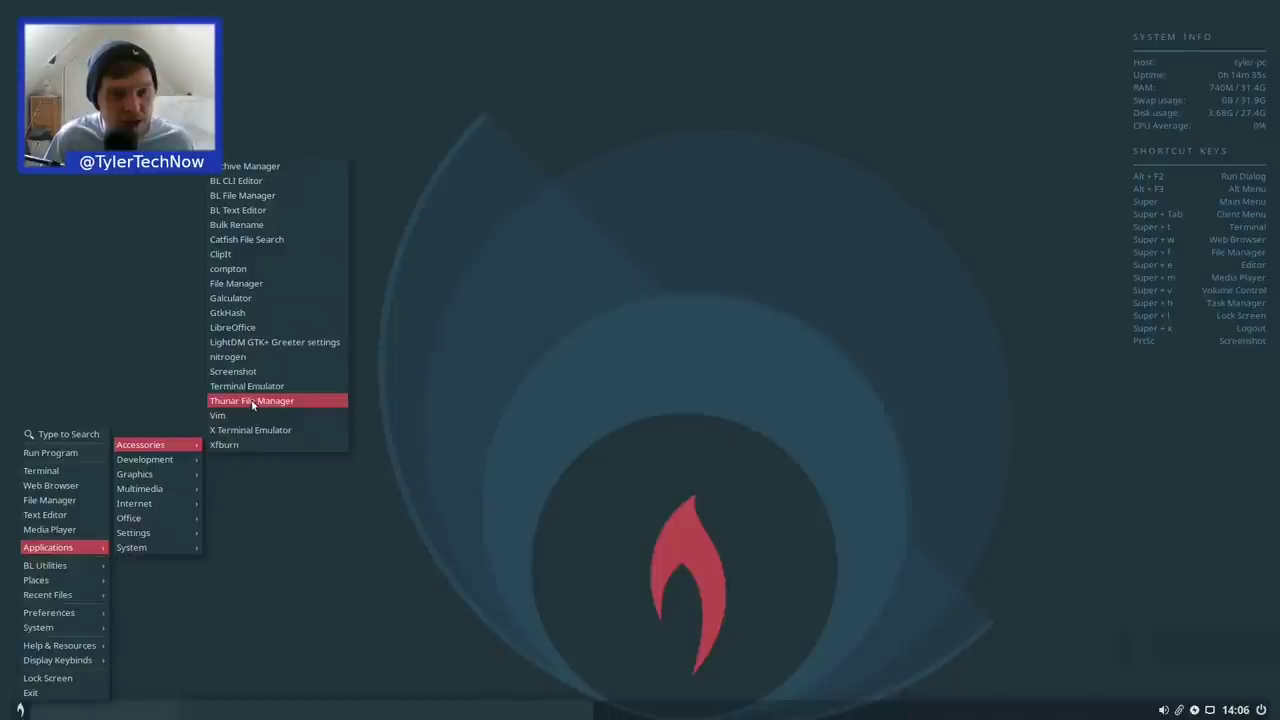
Launch the Nitrogen wallpaper manager and browse the available wallpapers
click(233, 358)
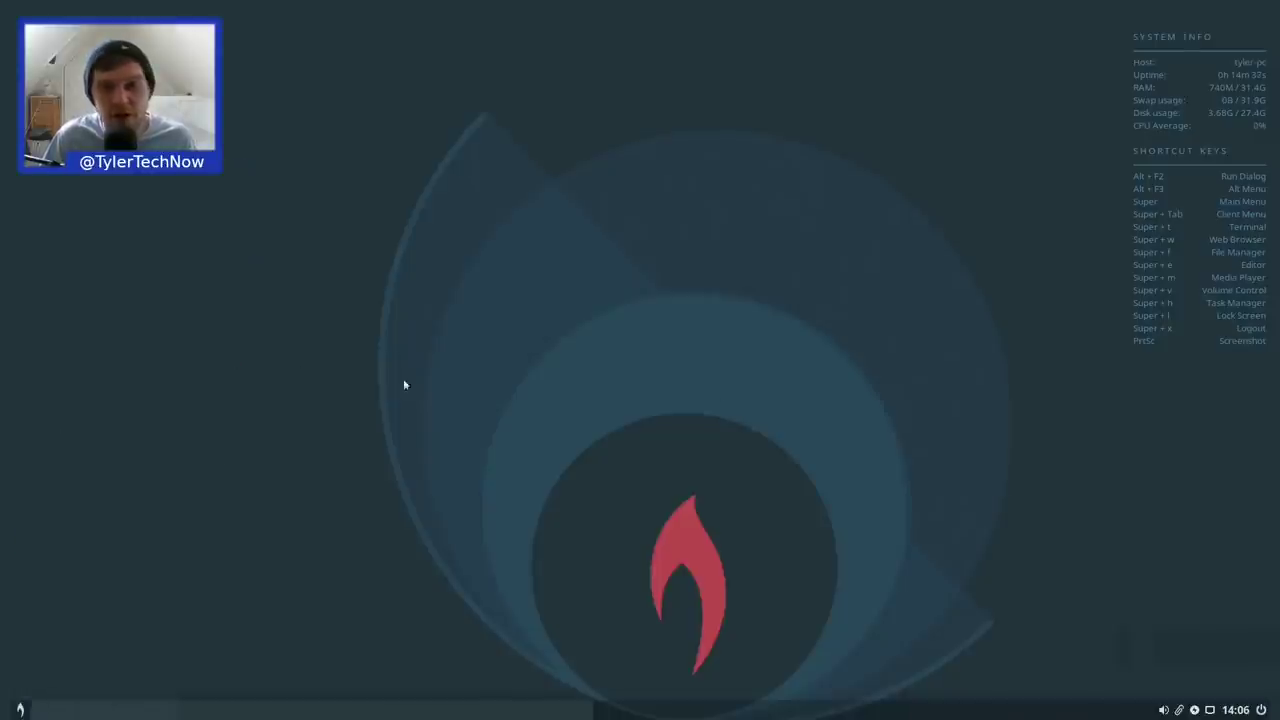
drag(212, 88, 534, 144)
drag(672, 226, 674, 249)
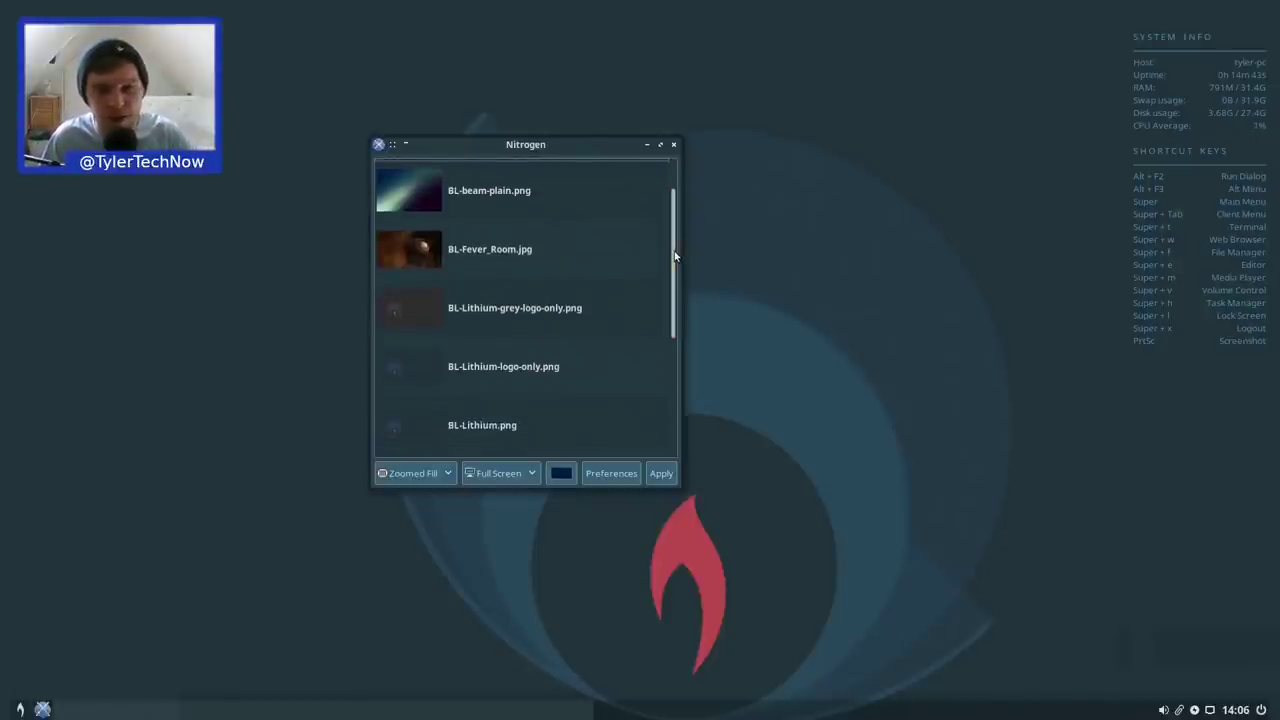
drag(670, 267, 672, 226)
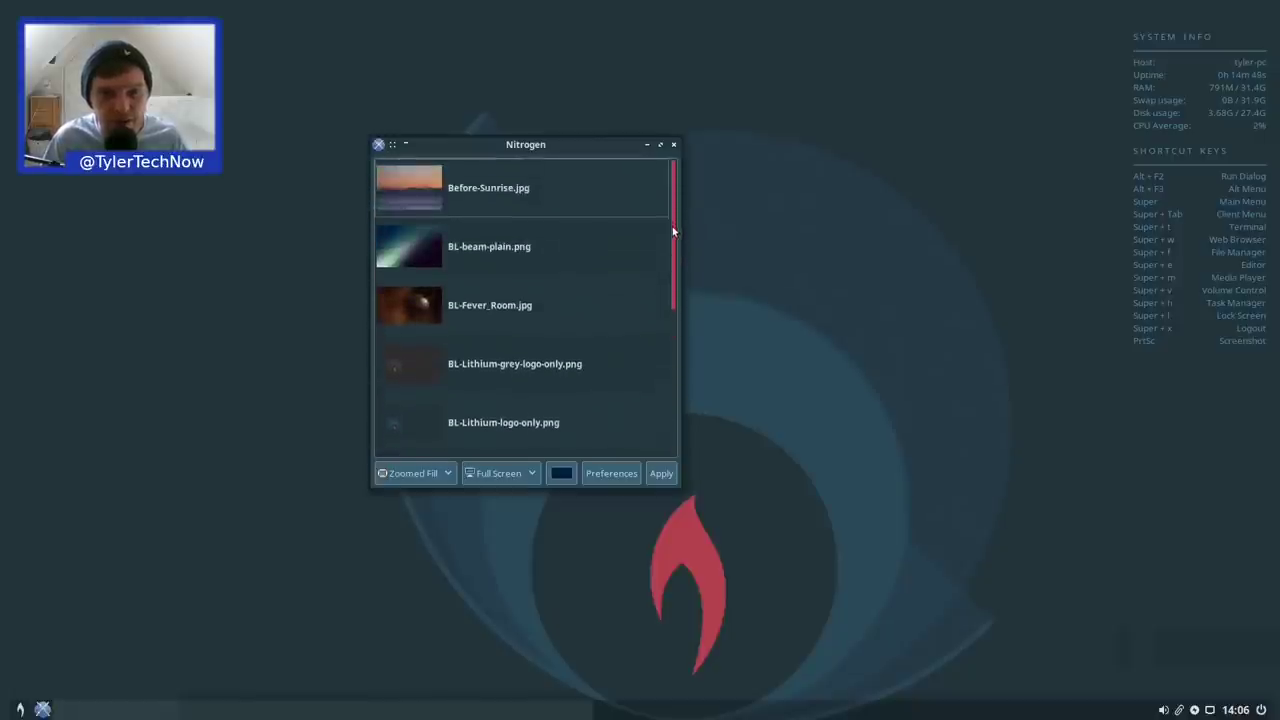
Apply BL-beam-plain.png as the full-screen desktop background
click(420, 246)
click(660, 473)
mouse_move(571, 144)
mouse_down()
mouse_move(900, 463)
mouse_move(1158, 621)
mouse_move(564, 139)
mouse_up()
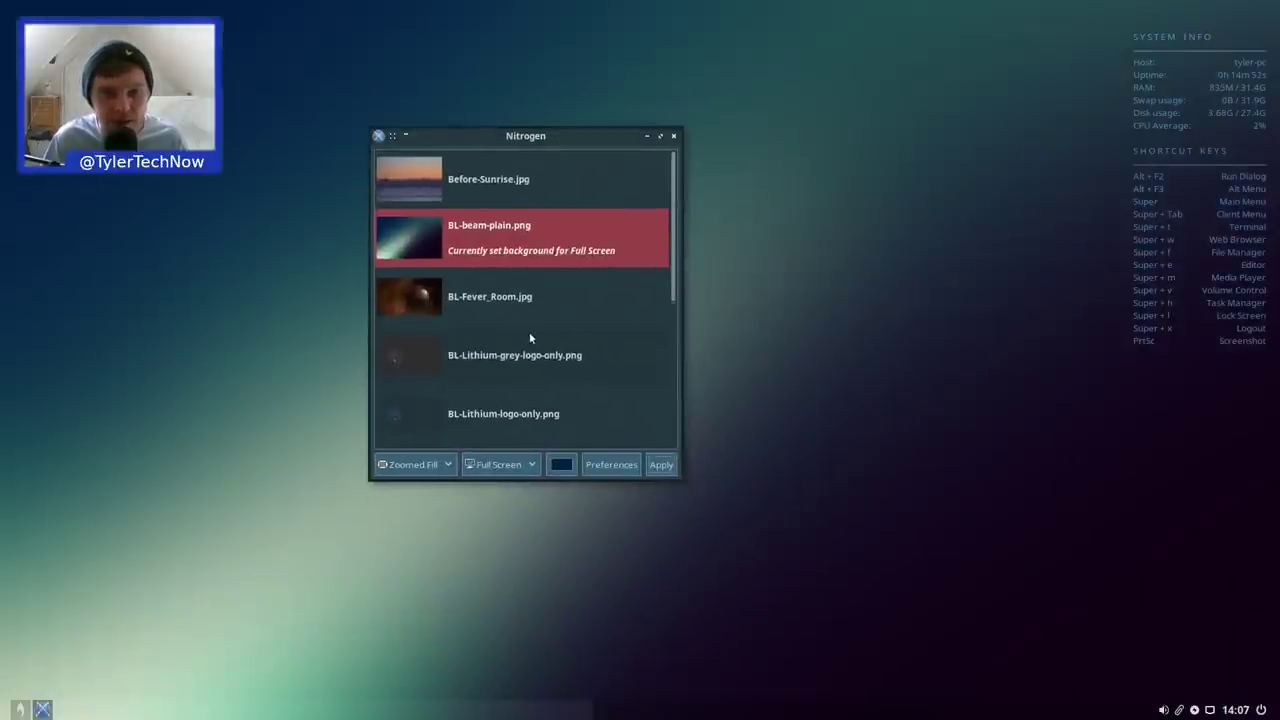
Apply BL-networks.png as the full-screen desktop background with Zoomed Fill, and close Nitrogen
scroll(525, 345, down, 3)
click(506, 377)
click(660, 466)
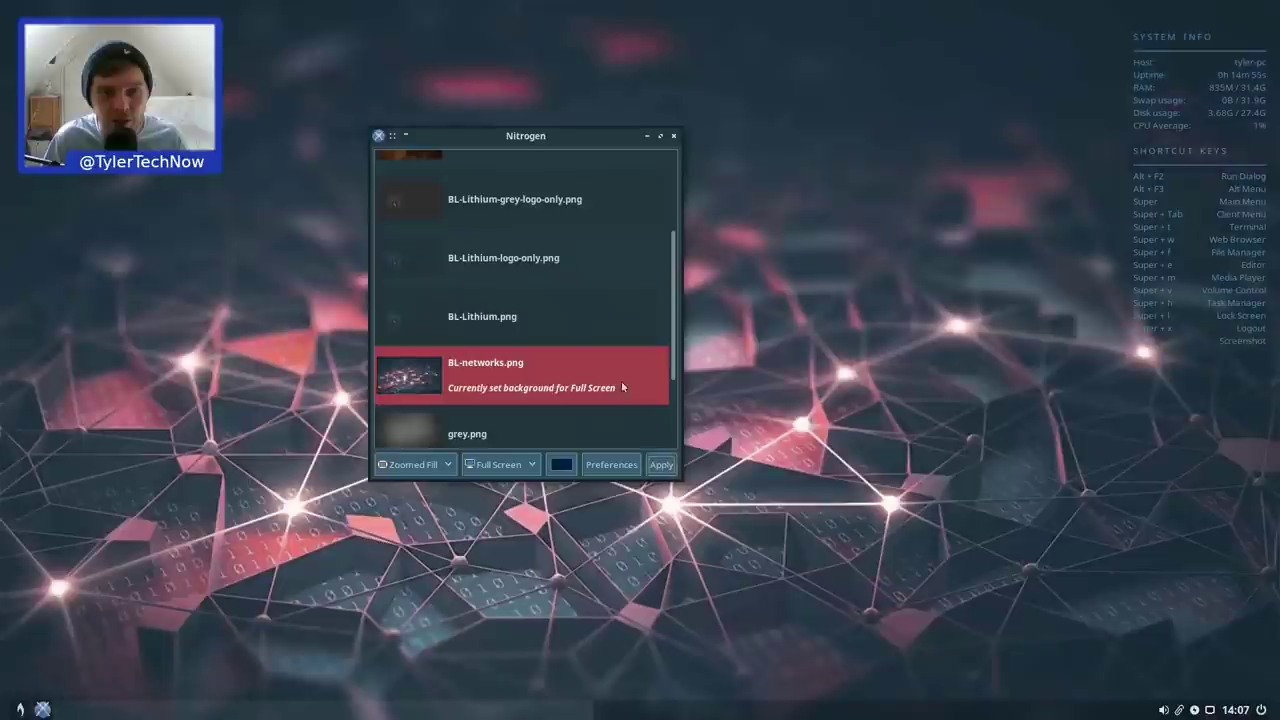
drag(531, 141, 612, 91)
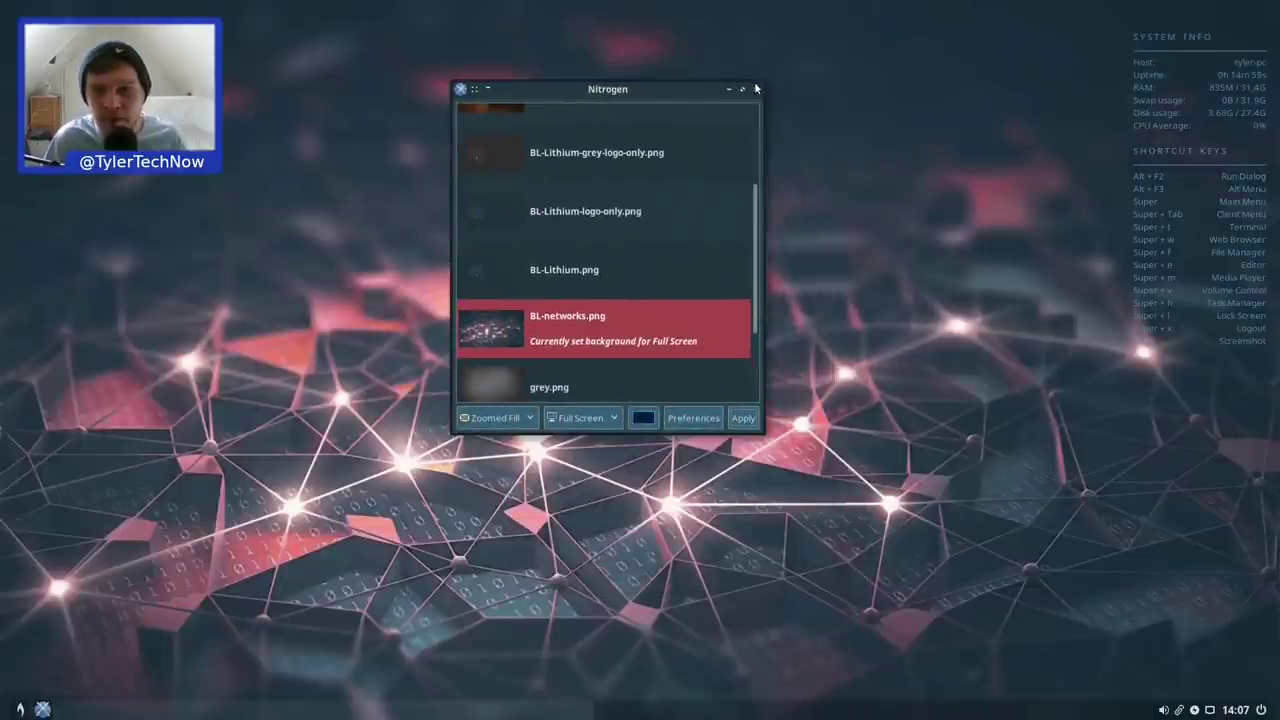
click(756, 89)
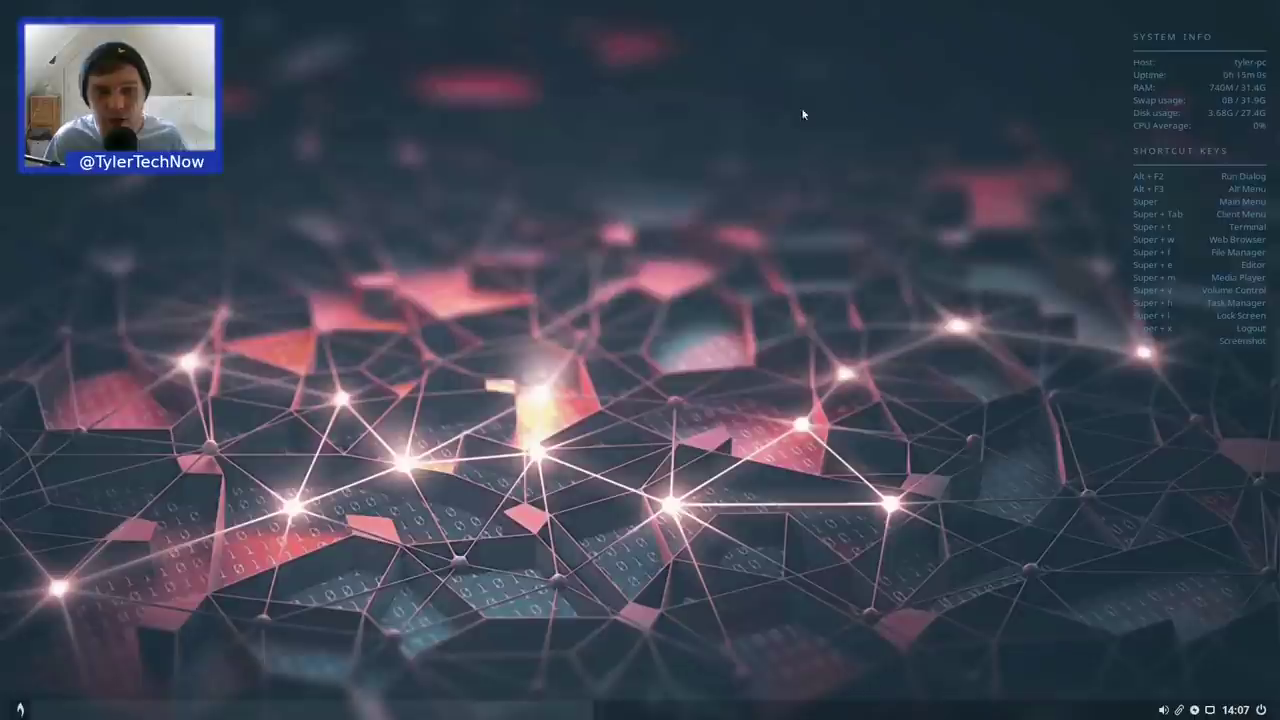
Try to launch Vim from the Accessories applications, and dismiss the desktop's context menu
click(26, 709)
mouse_move(88, 548)
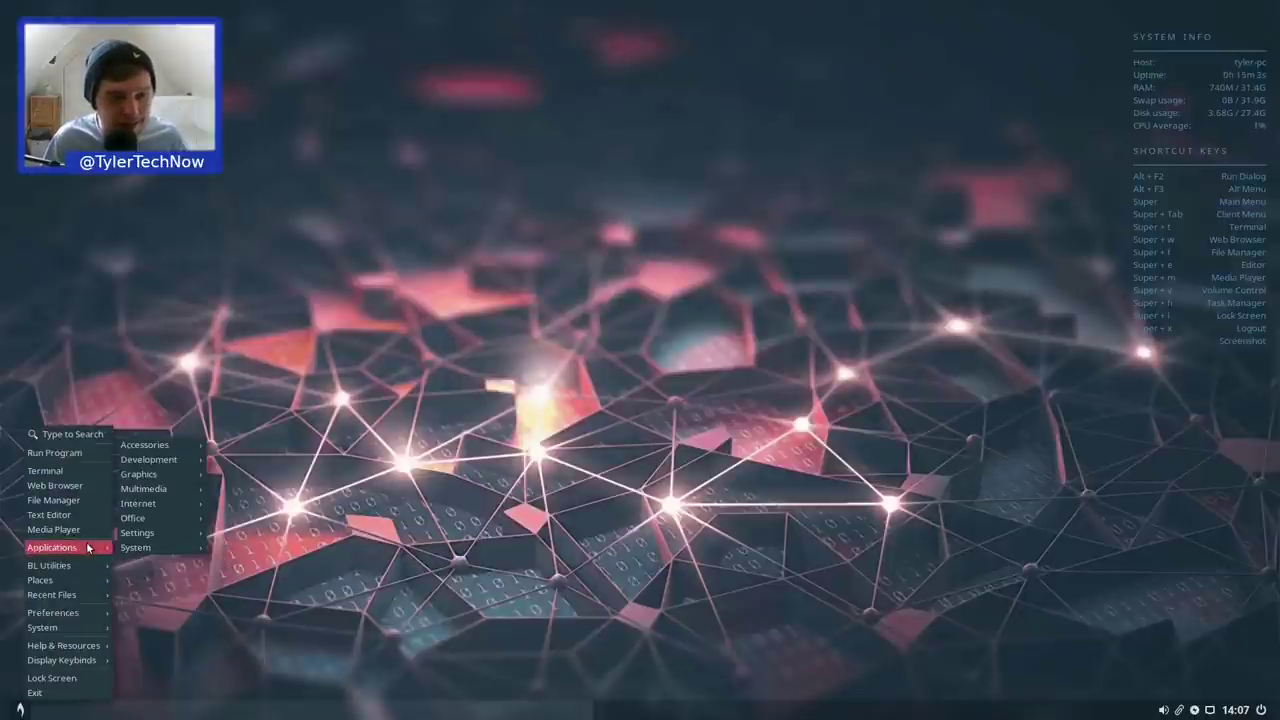
mouse_move(175, 447)
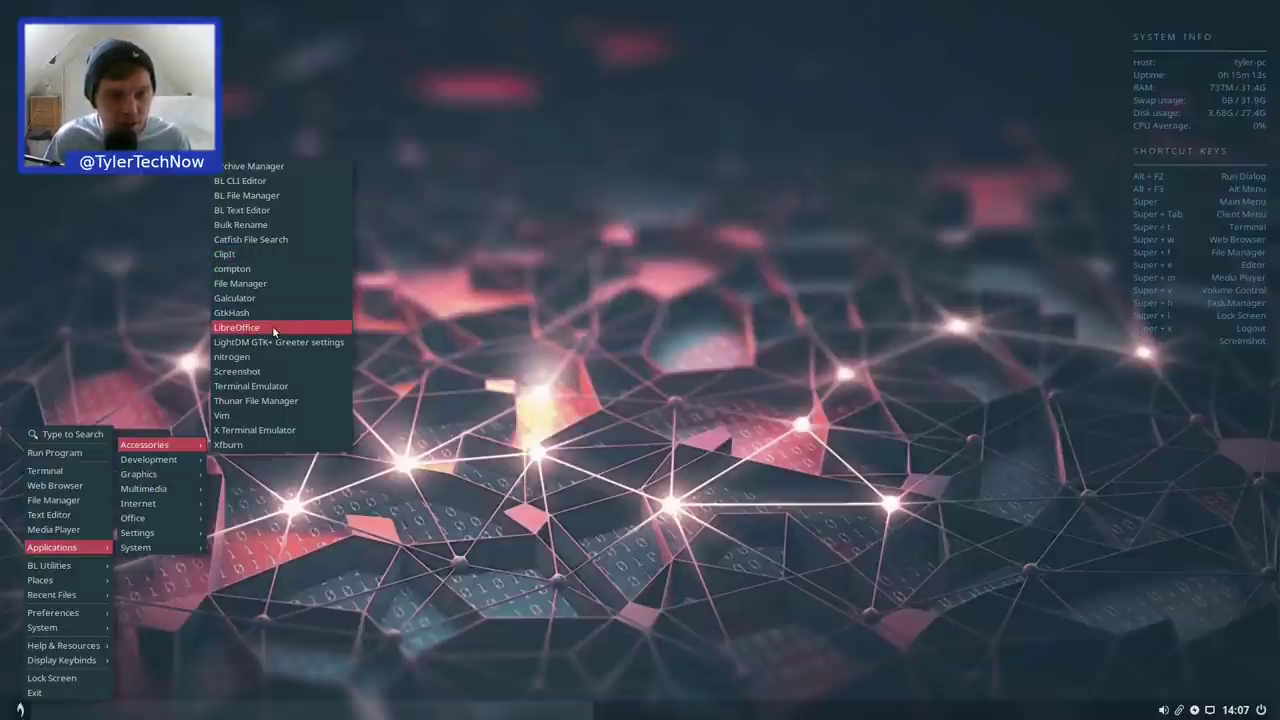
click(240, 418)
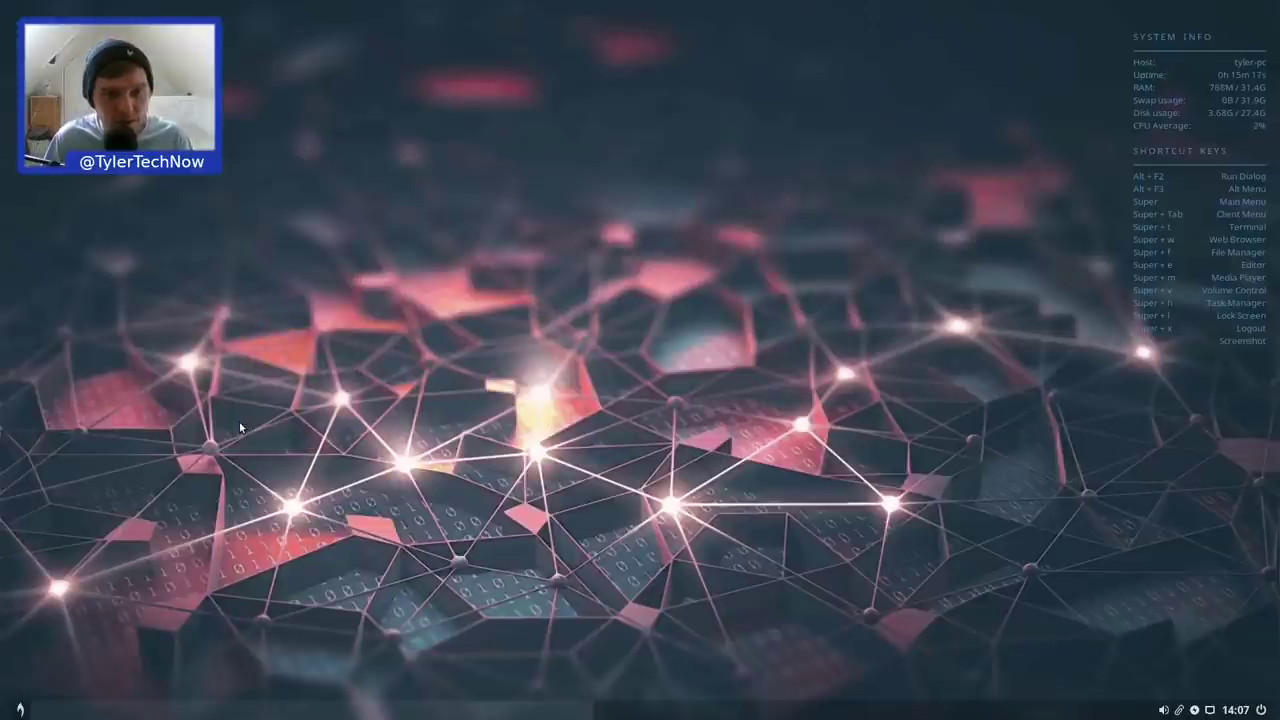
right_click(239, 421)
click(399, 313)
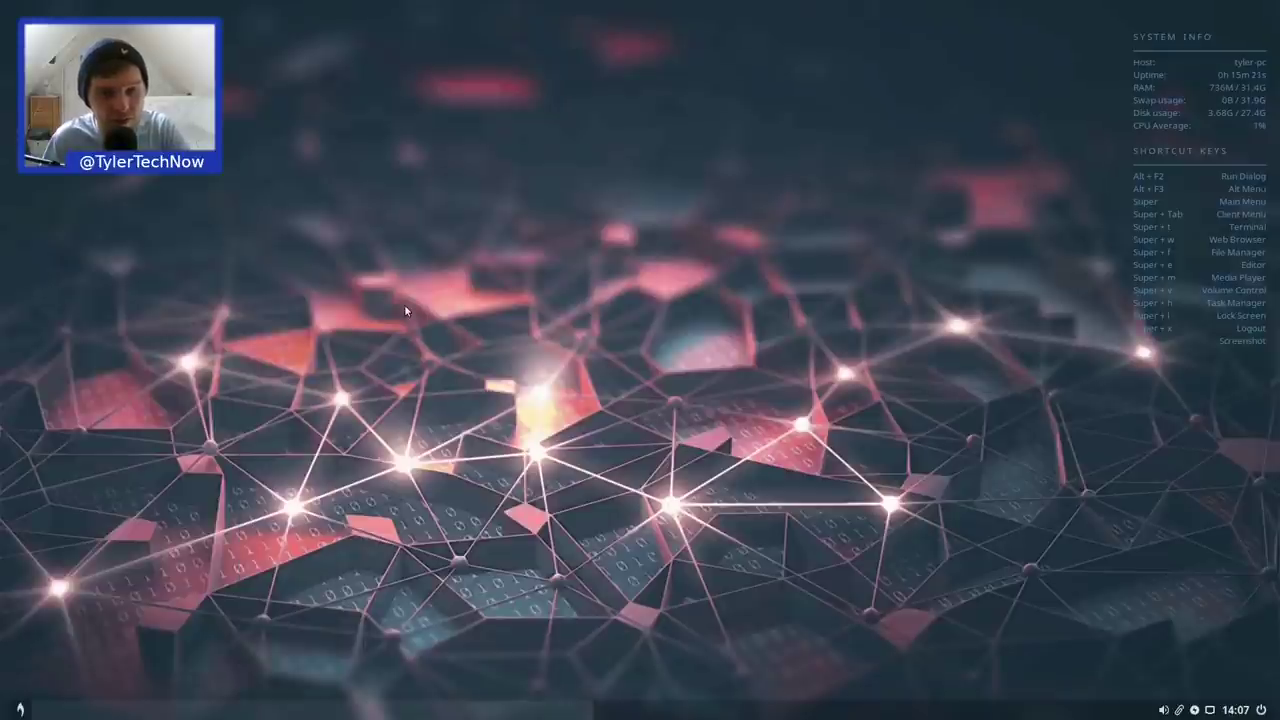
Open a terminal and run the vim command
key(super+t)
text(vim)
key(Return)
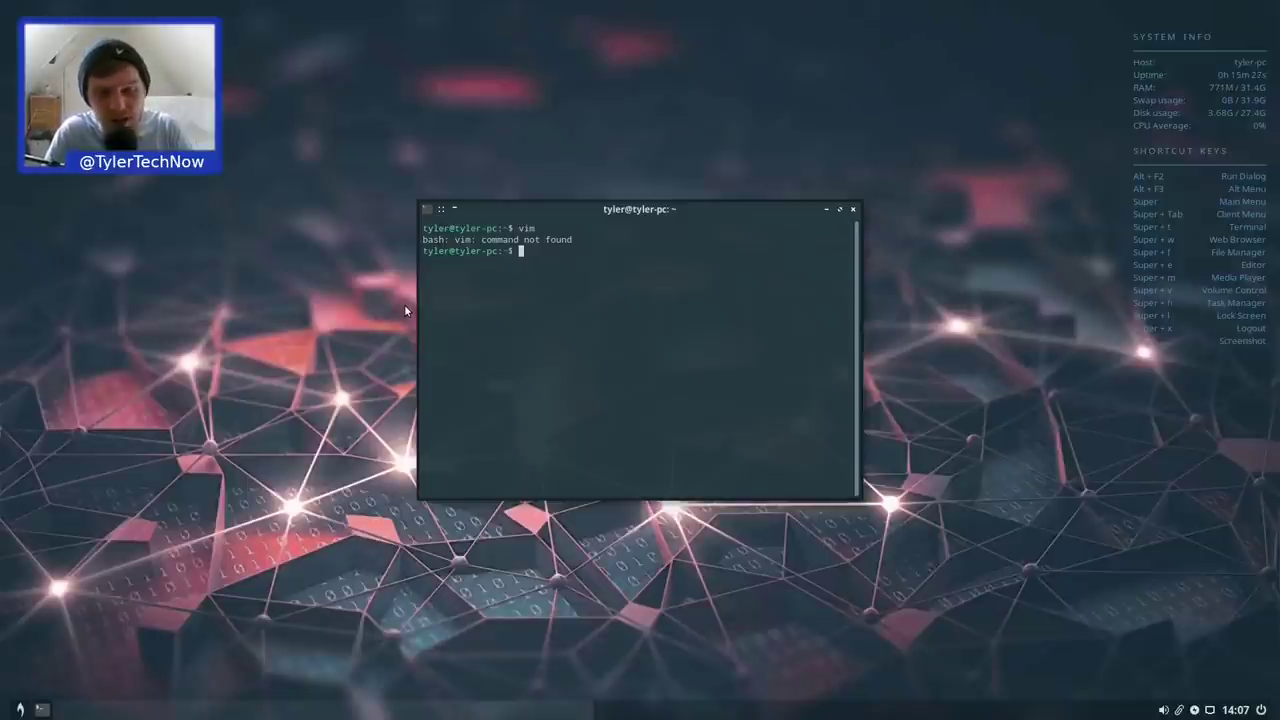
Install Vim with "sudo apt install vim", entering the account password and confirming the installation with y
text(sudo apt install vim)
key(Return)
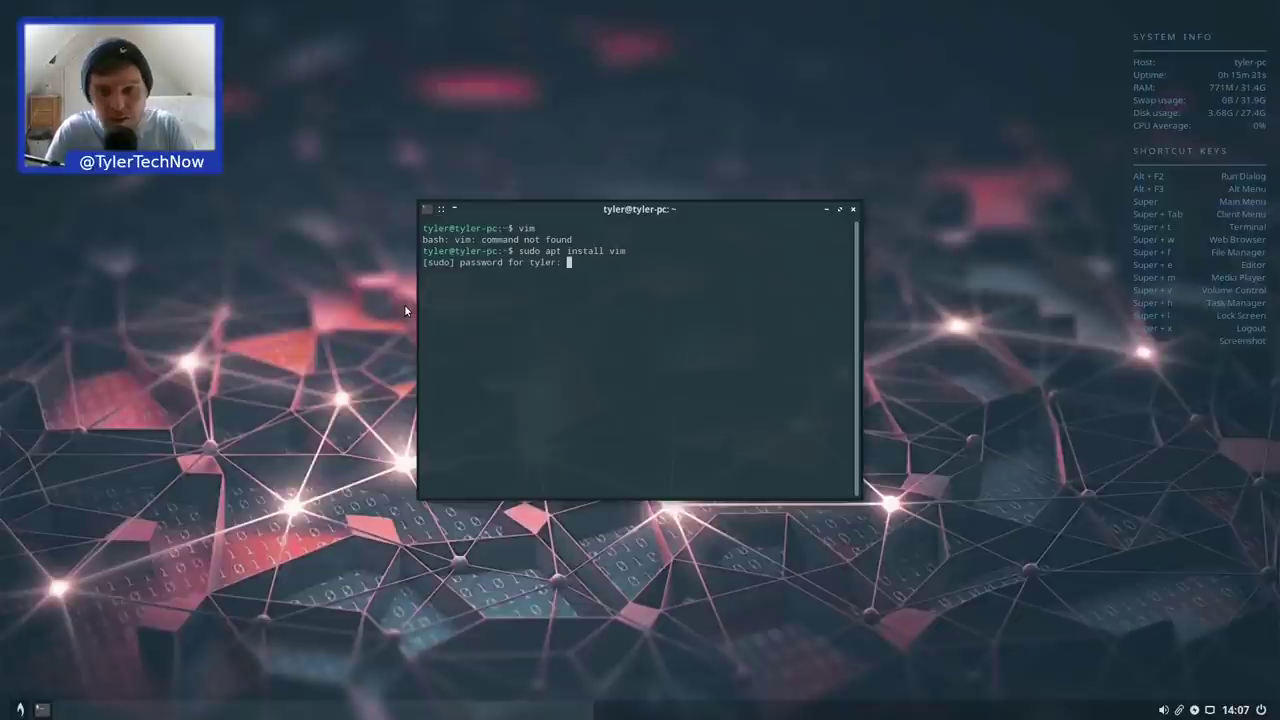
key(Return)
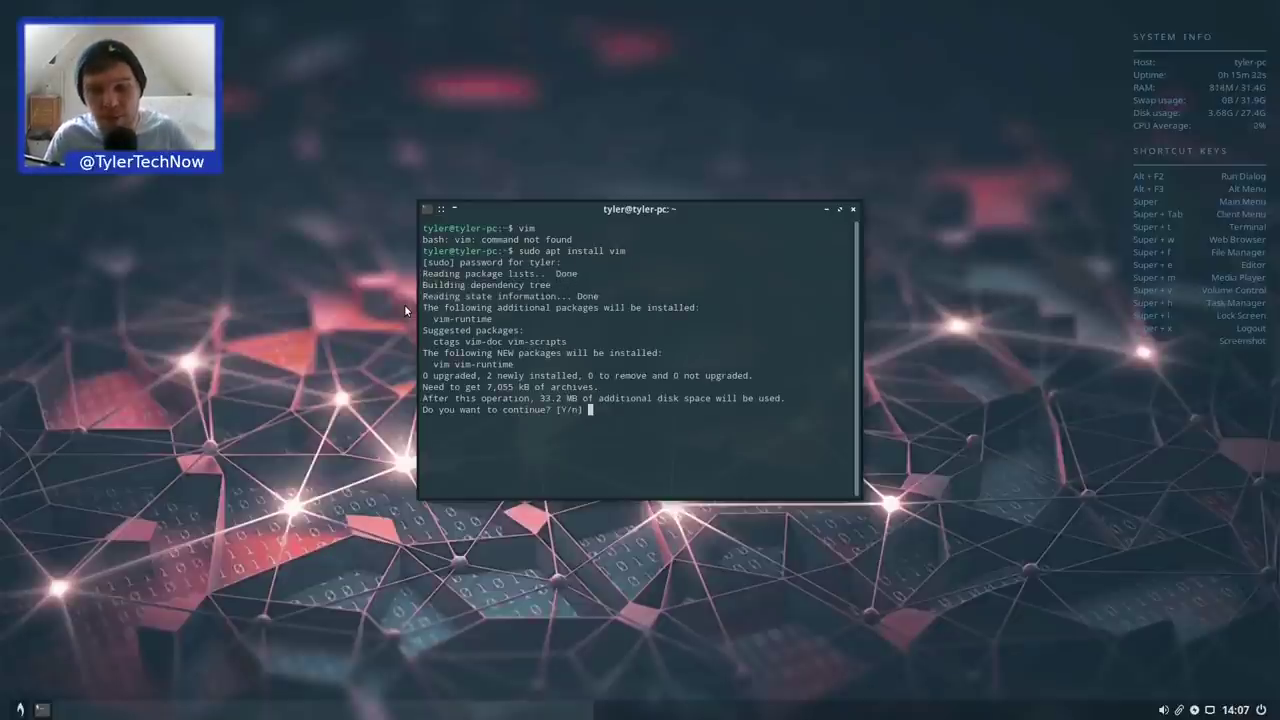
text(y)
key(Return)
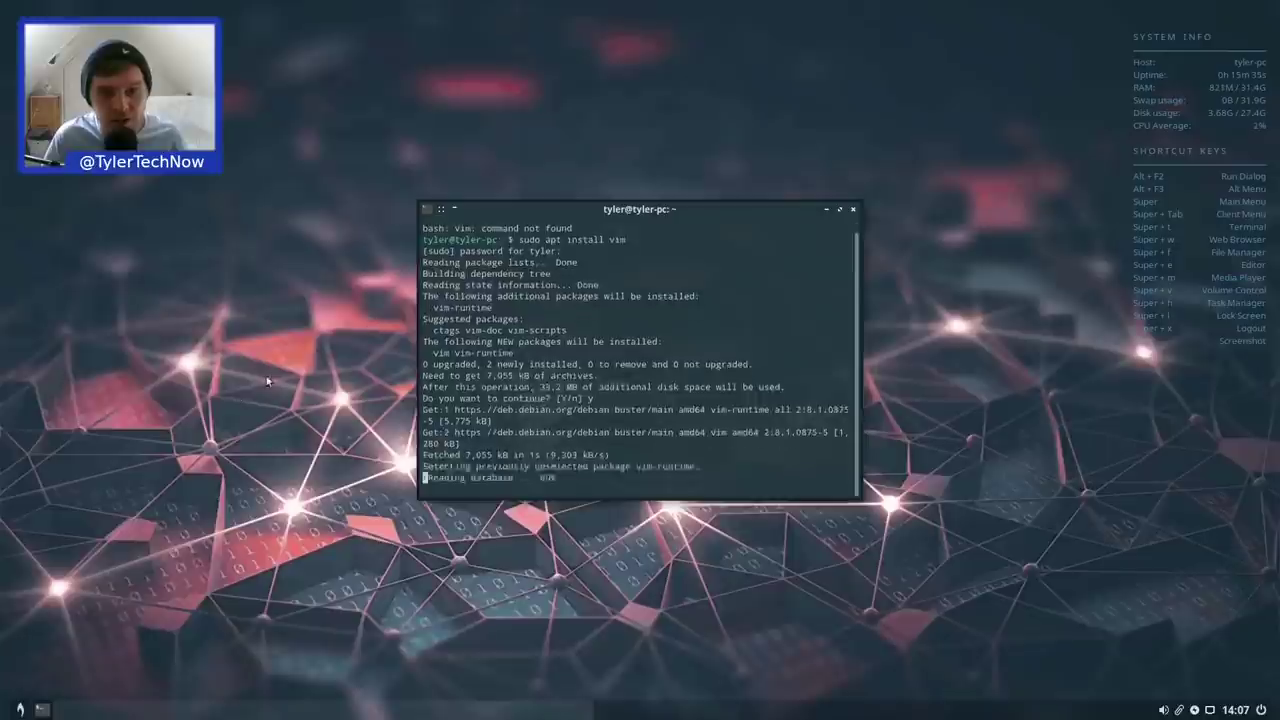
scroll(640, 360, up, 3)
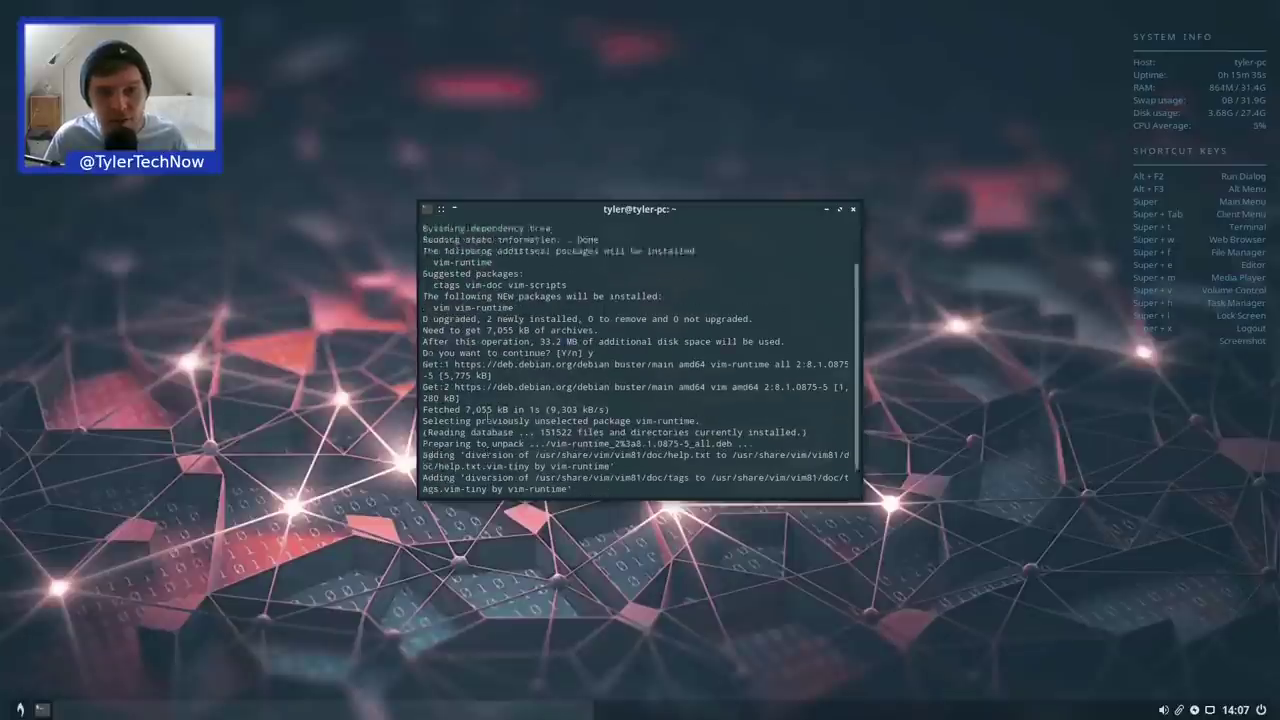
Dismiss the main menu, minimise and restore the terminal window, and close it
click(21, 707)
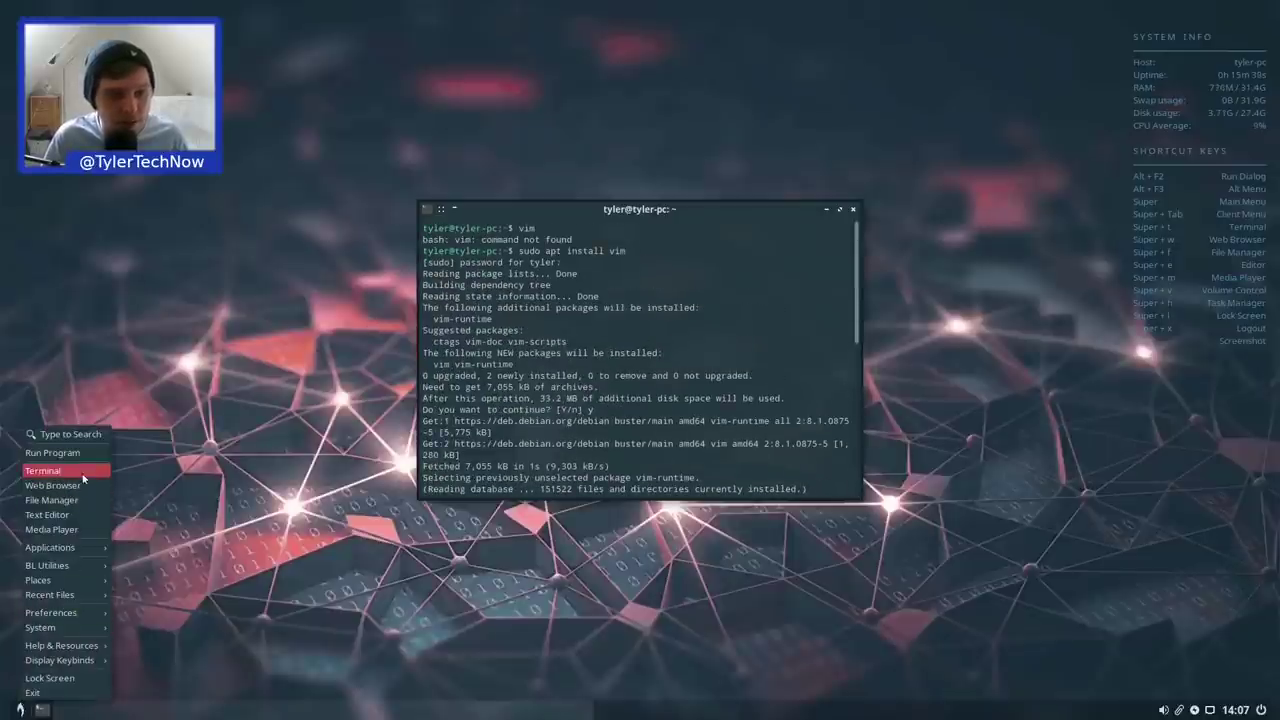
key(Escape)
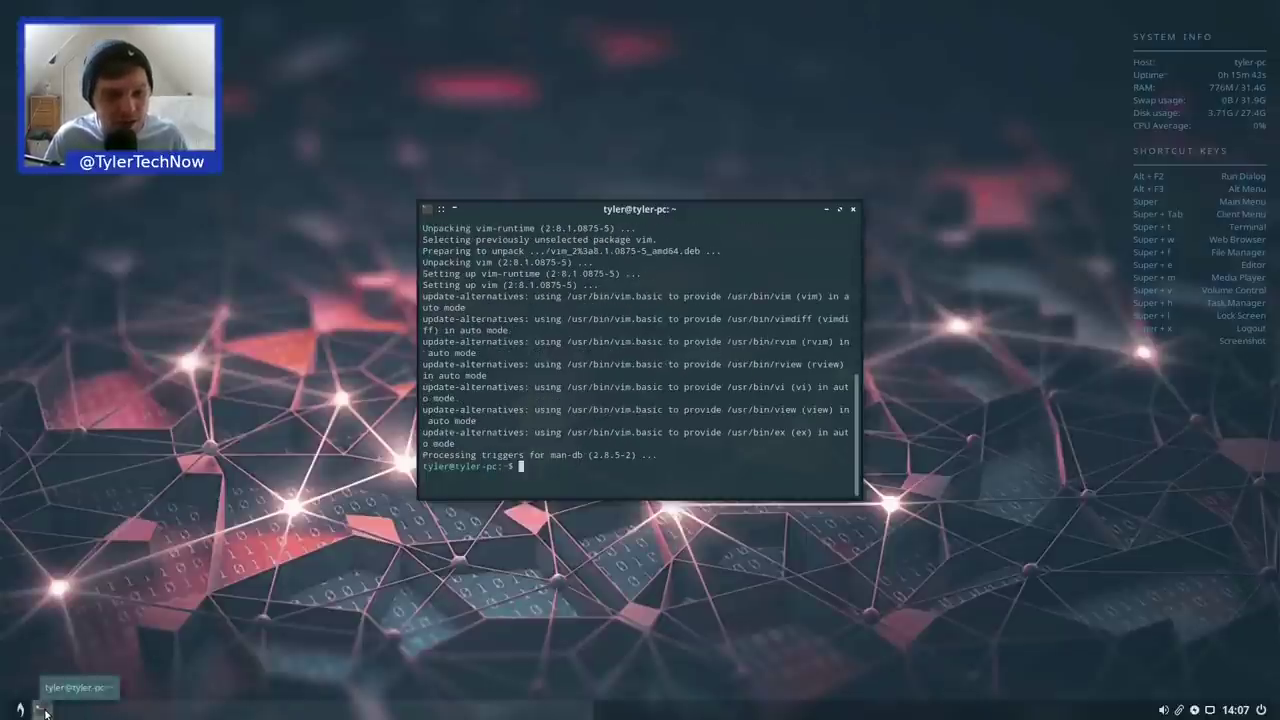
click(44, 710)
click(44, 710)
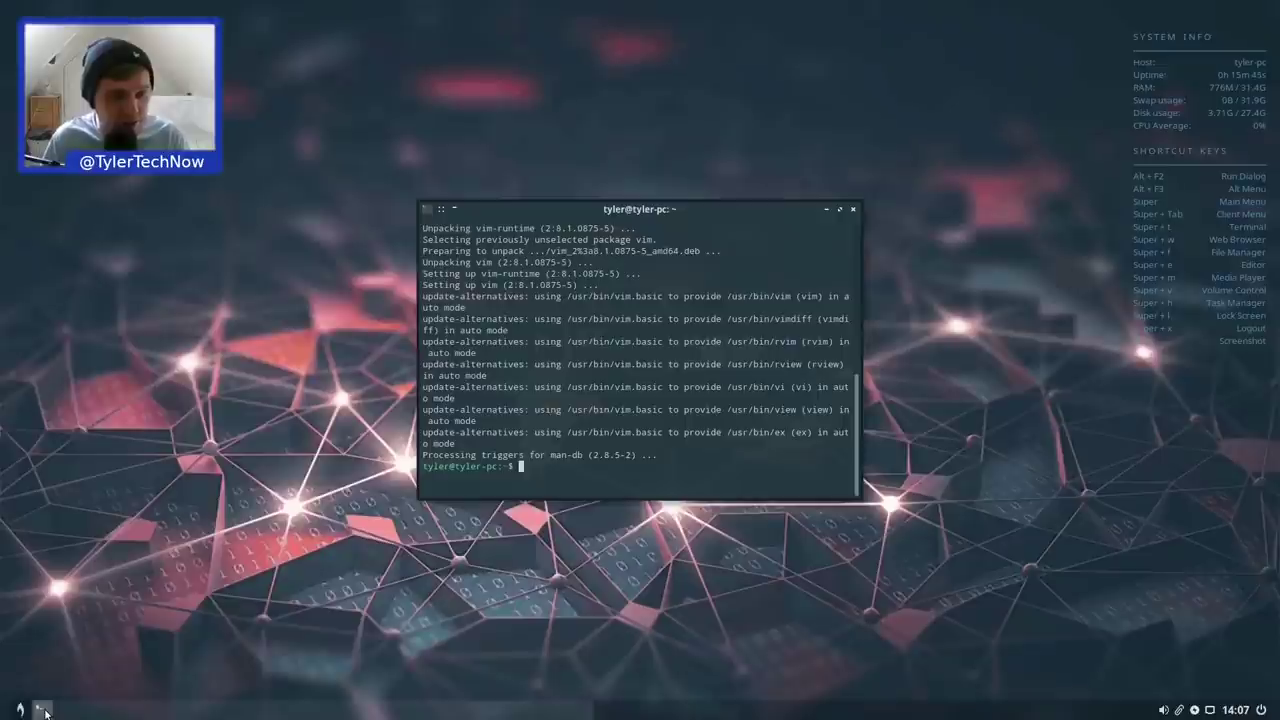
click(52, 711)
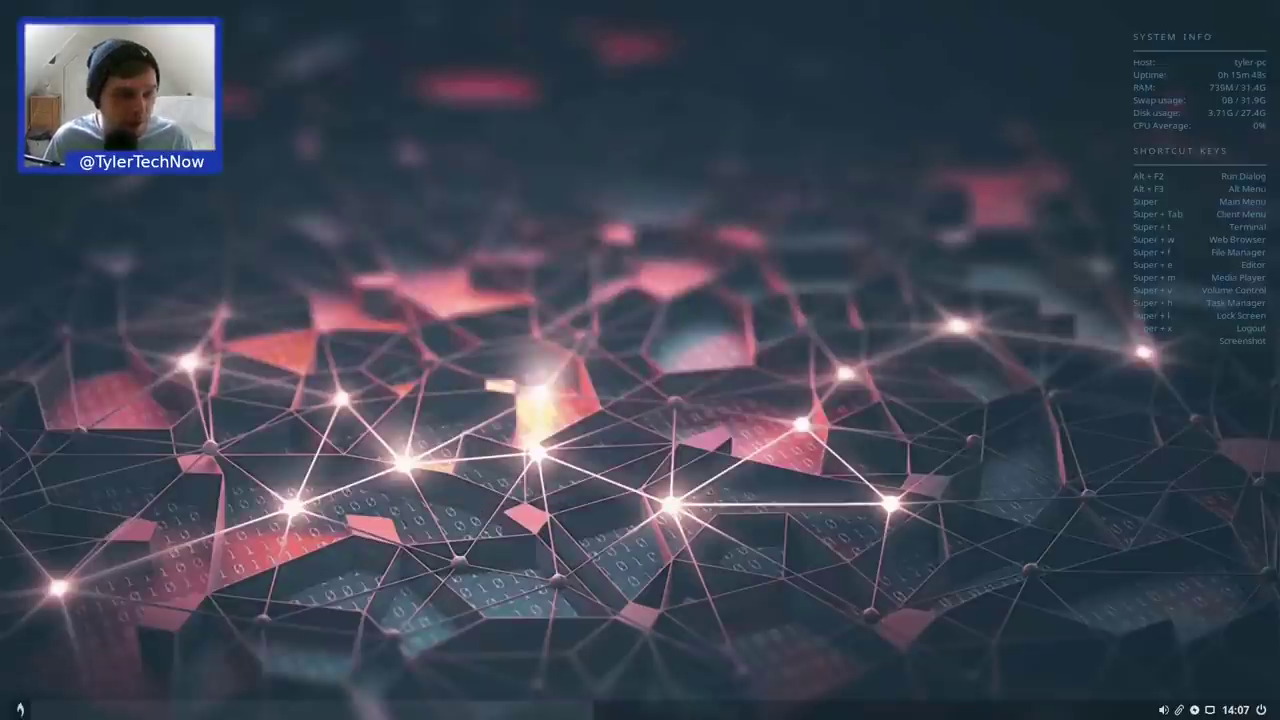
Launch BL Text Editor from the Development applications
click(20, 709)
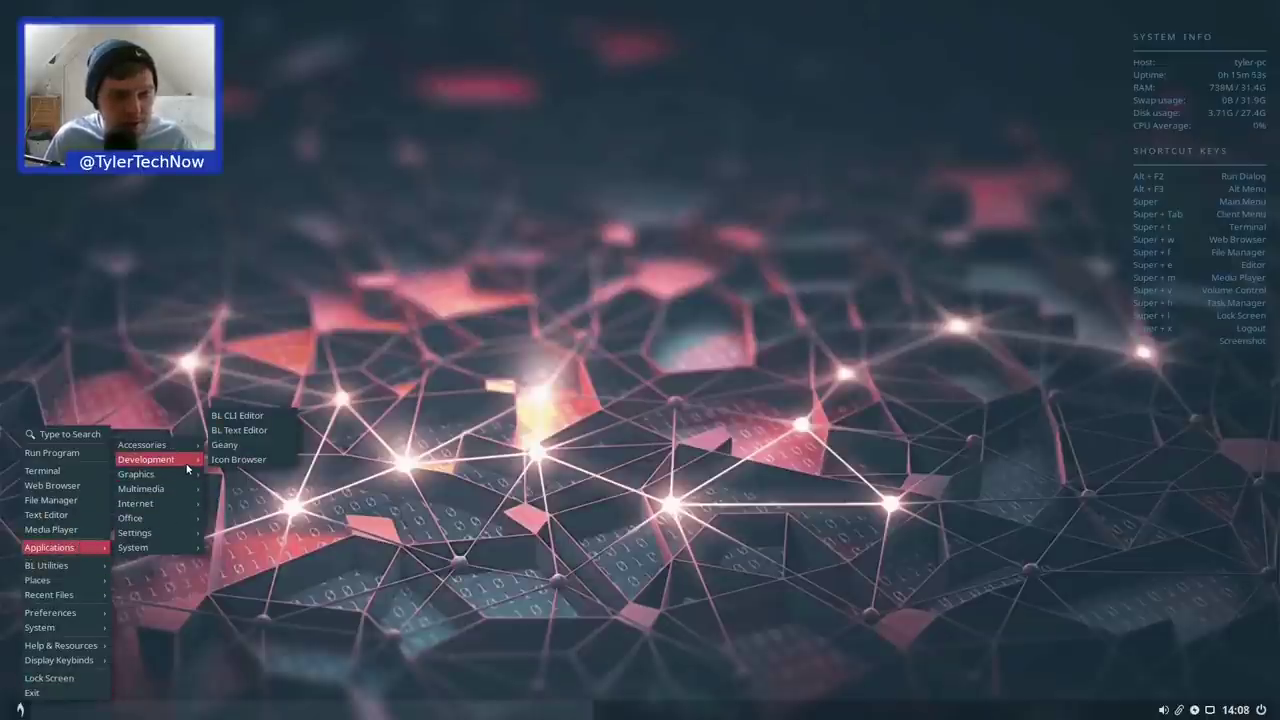
click(253, 432)
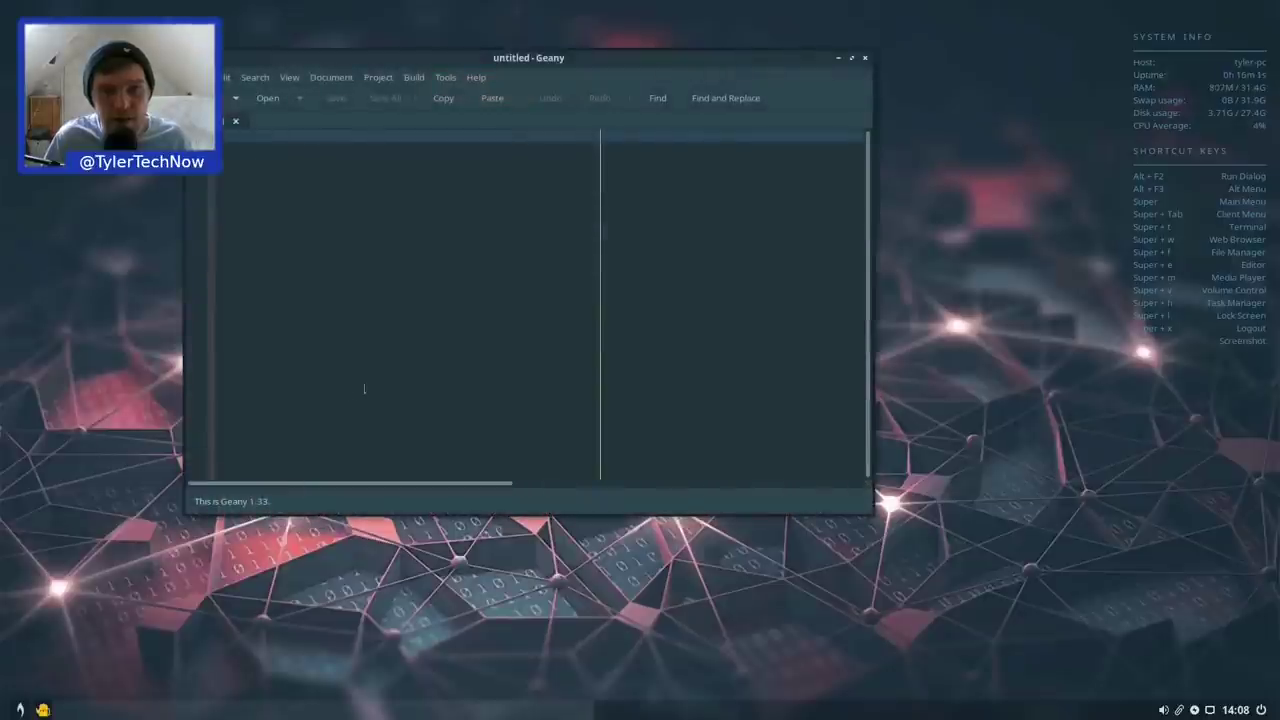
Close the text editor, and open and close Ristretto Image Viewer from the Graphics applications
click(866, 58)
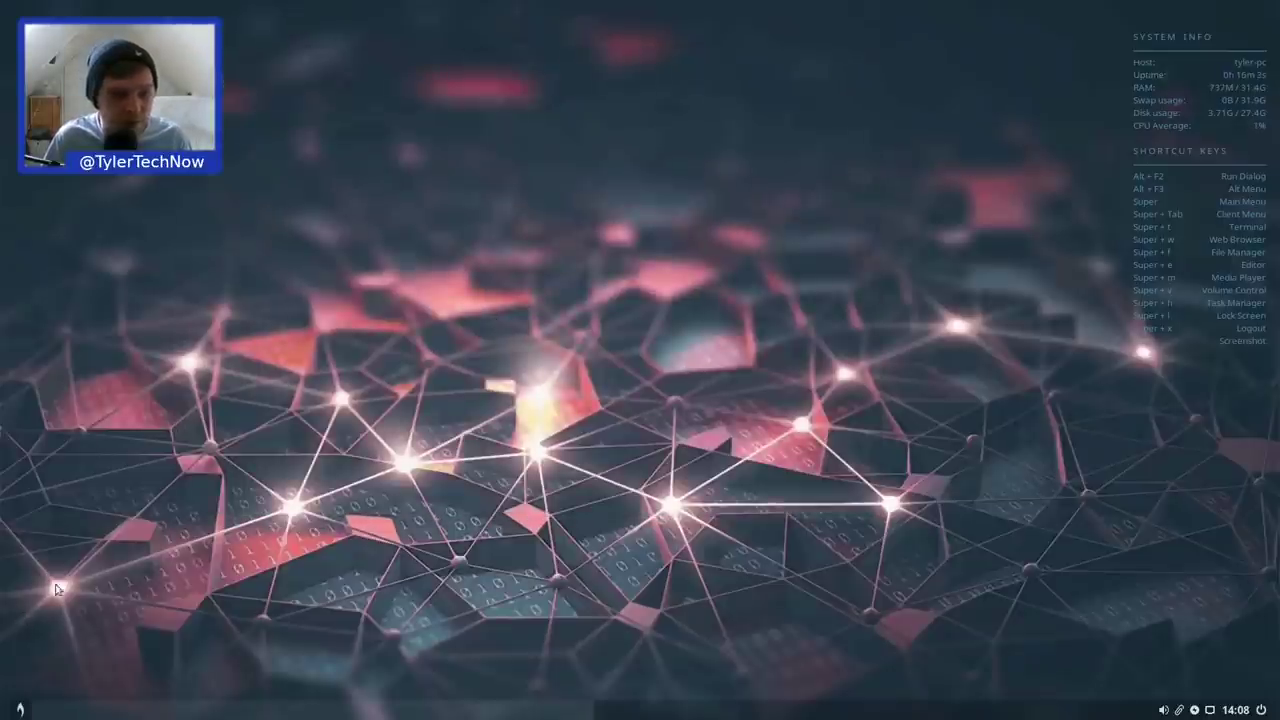
click(20, 709)
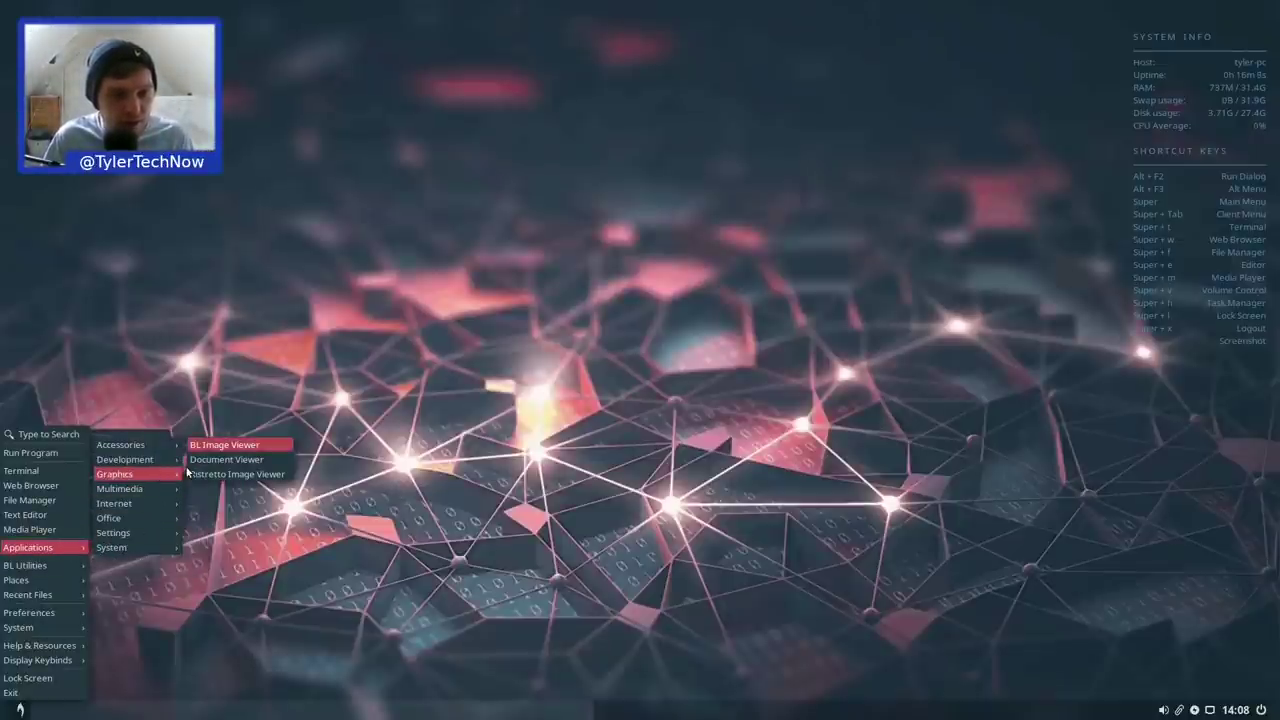
click(222, 476)
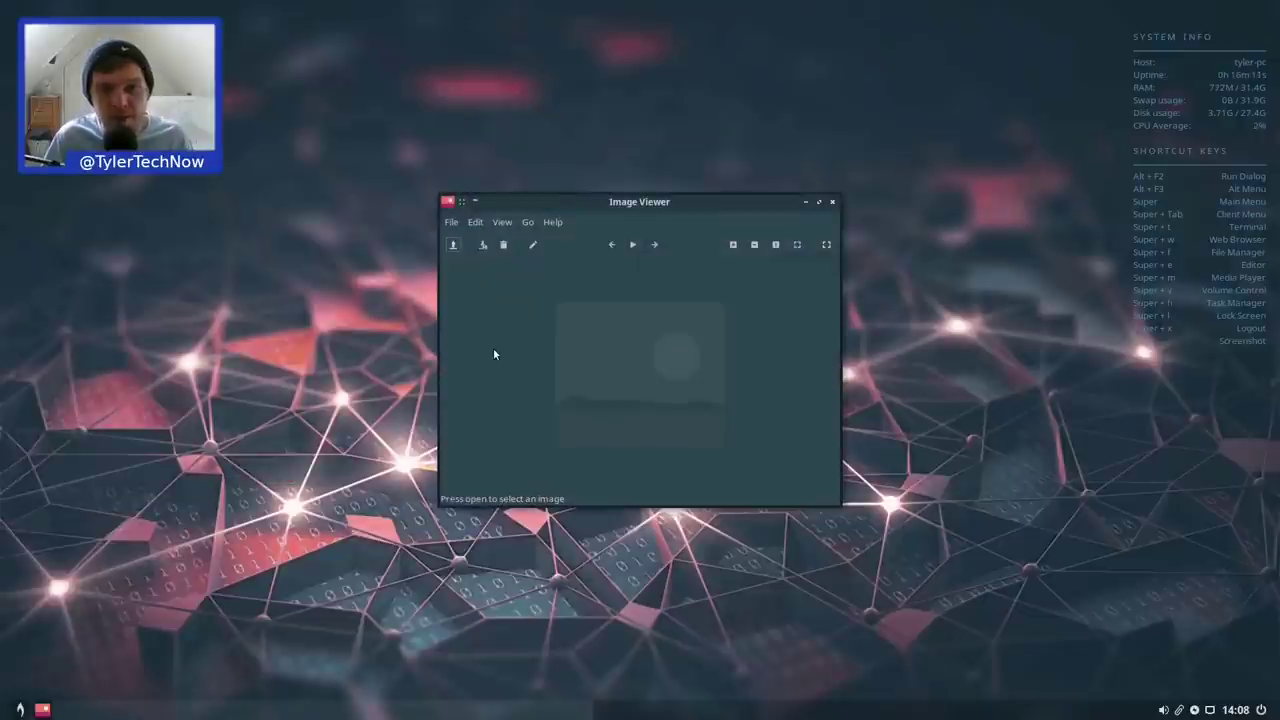
click(832, 201)
Open PulseAudio Volume Control from the Multimedia applications, view its output devices, and close it
click(19, 709)
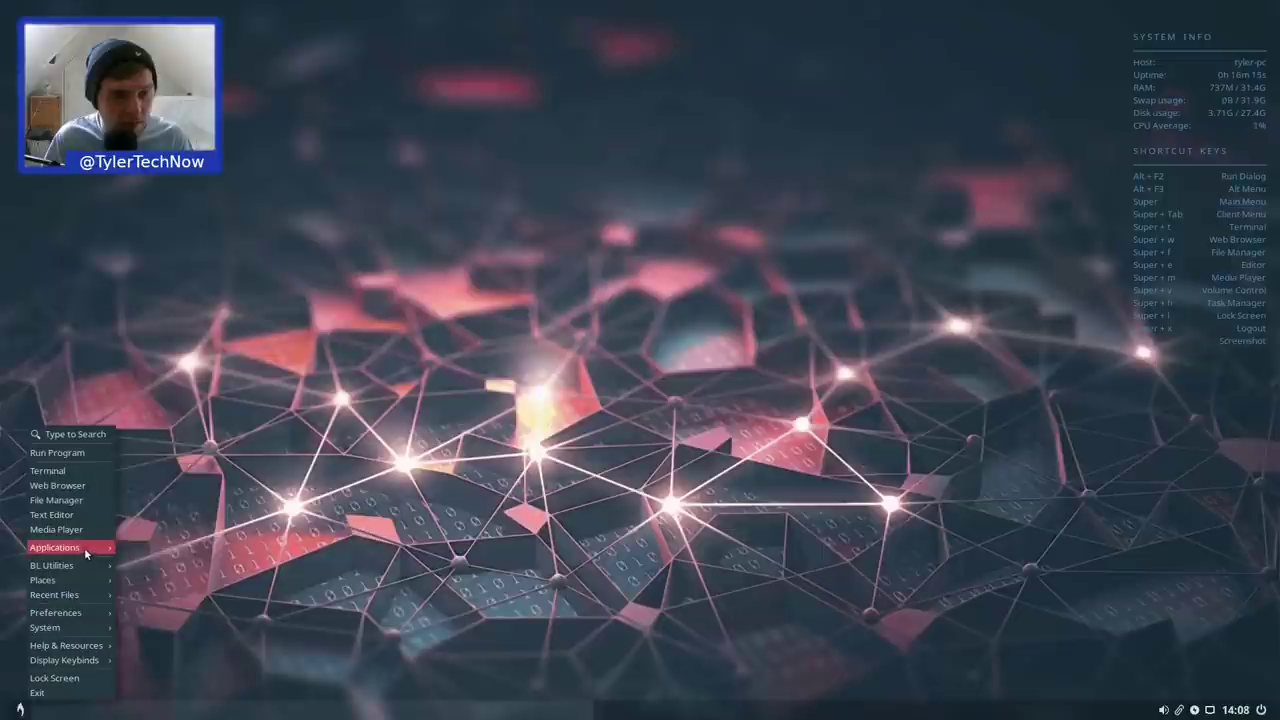
mouse_move(85, 550)
mouse_move(150, 489)
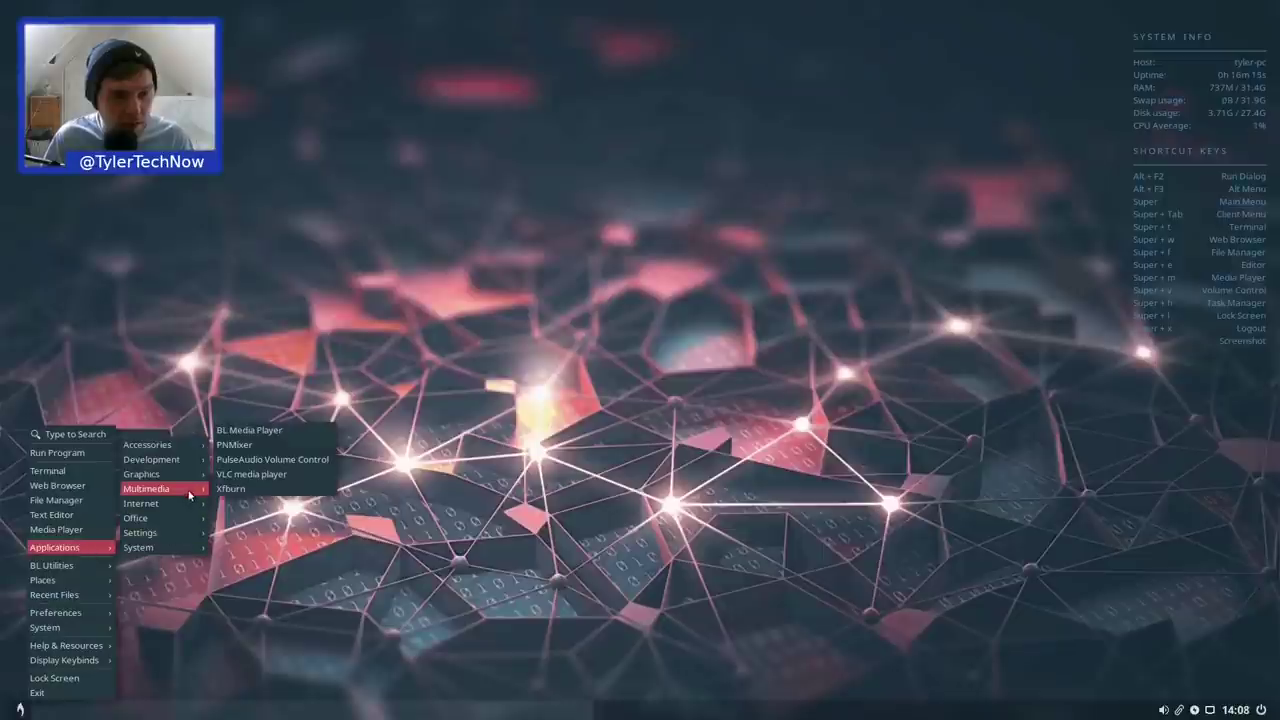
click(292, 459)
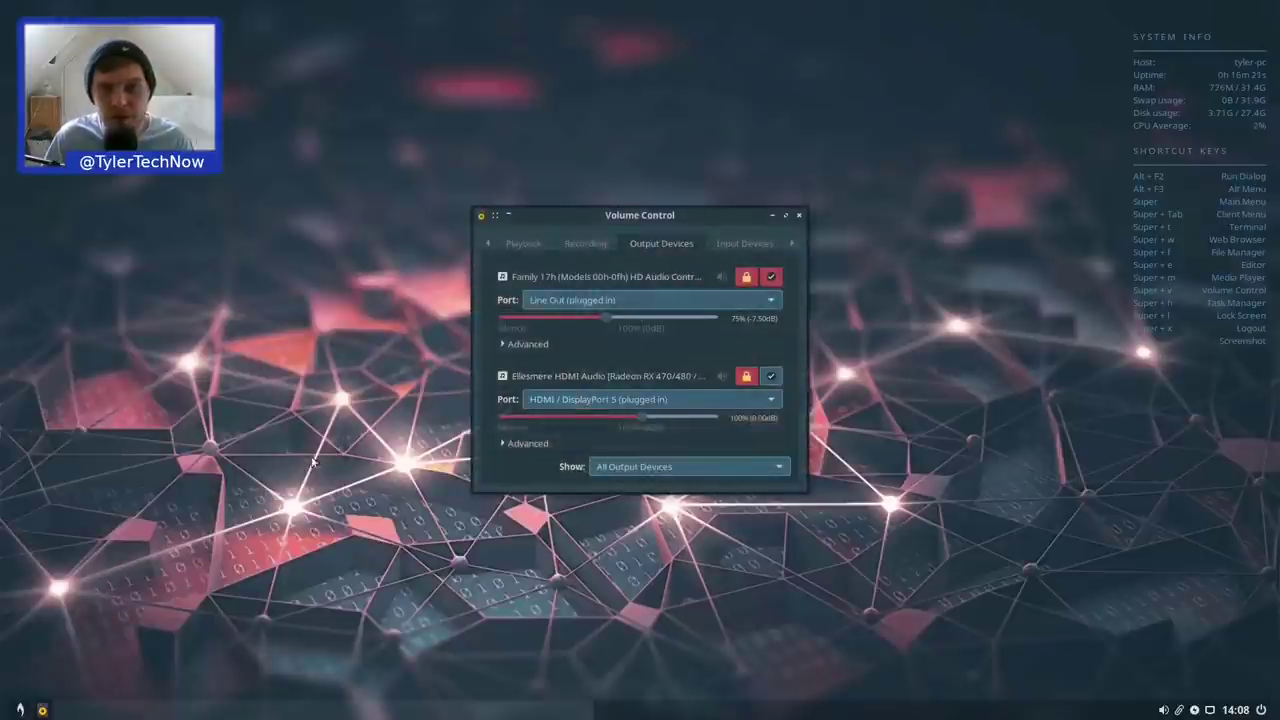
drag(659, 214, 634, 211)
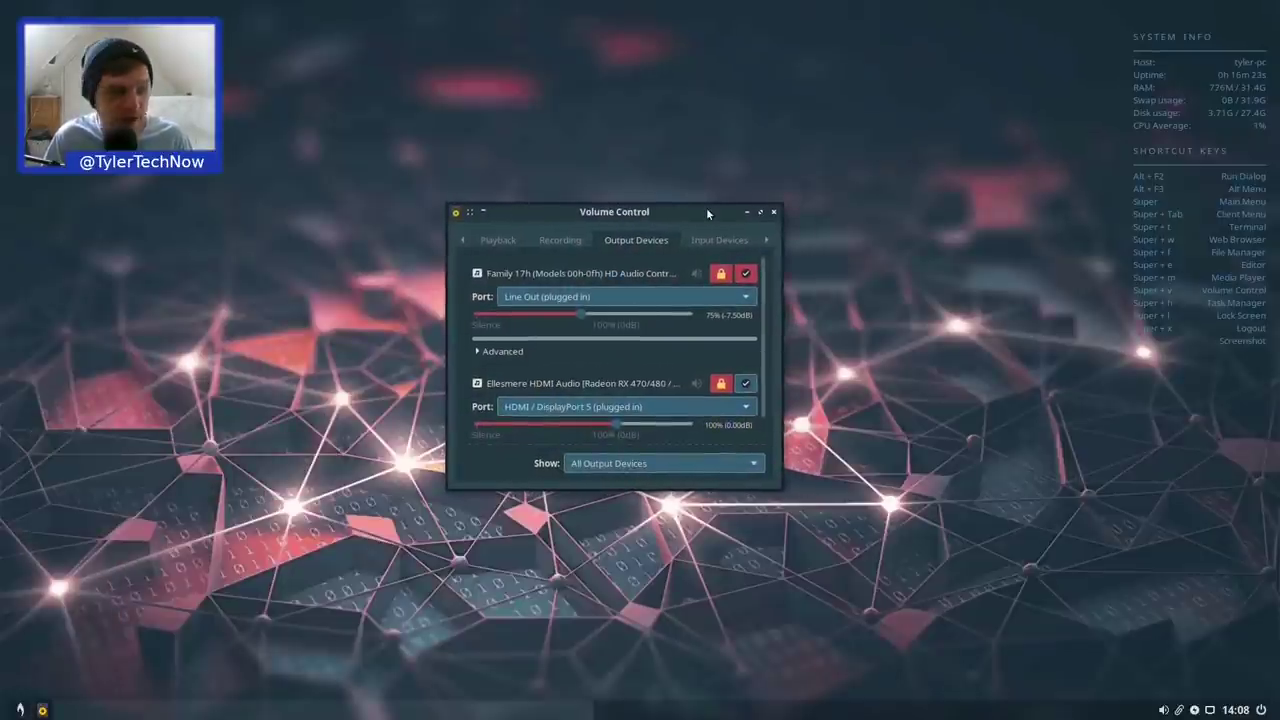
click(773, 211)
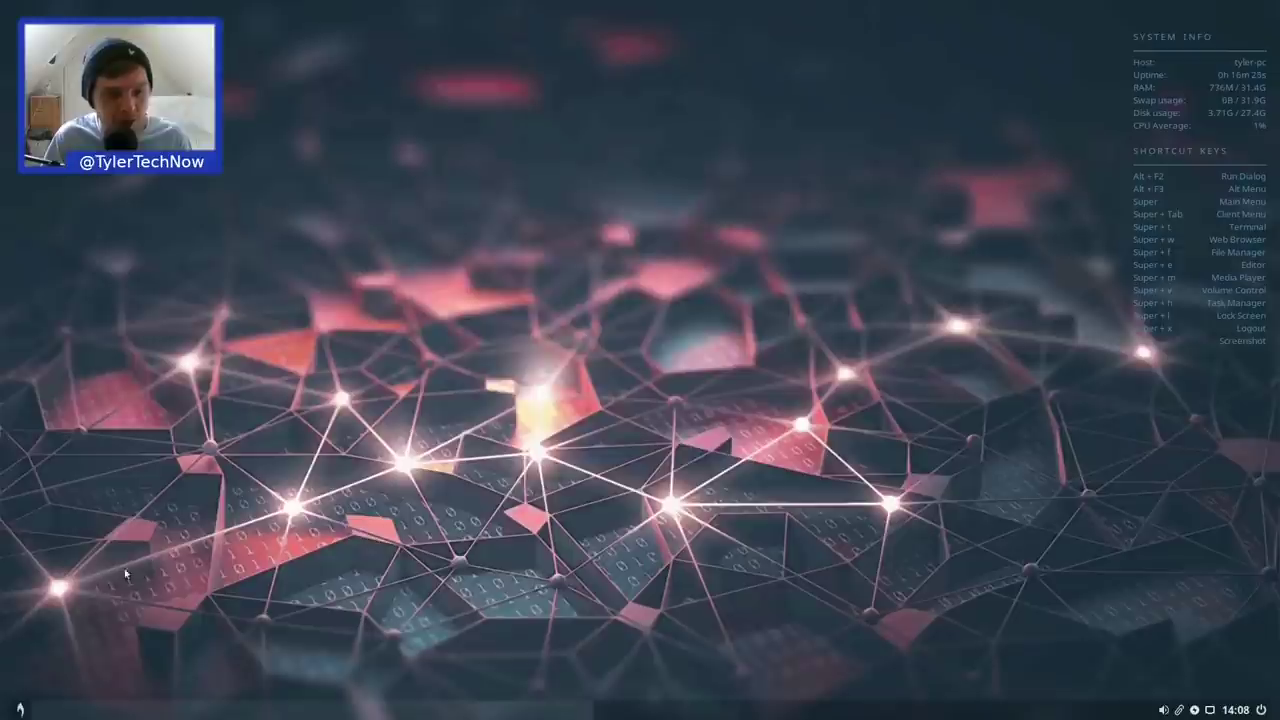
Launch BL Media Player from the Multimedia applications in the desktop menu and quit it
click(19, 710)
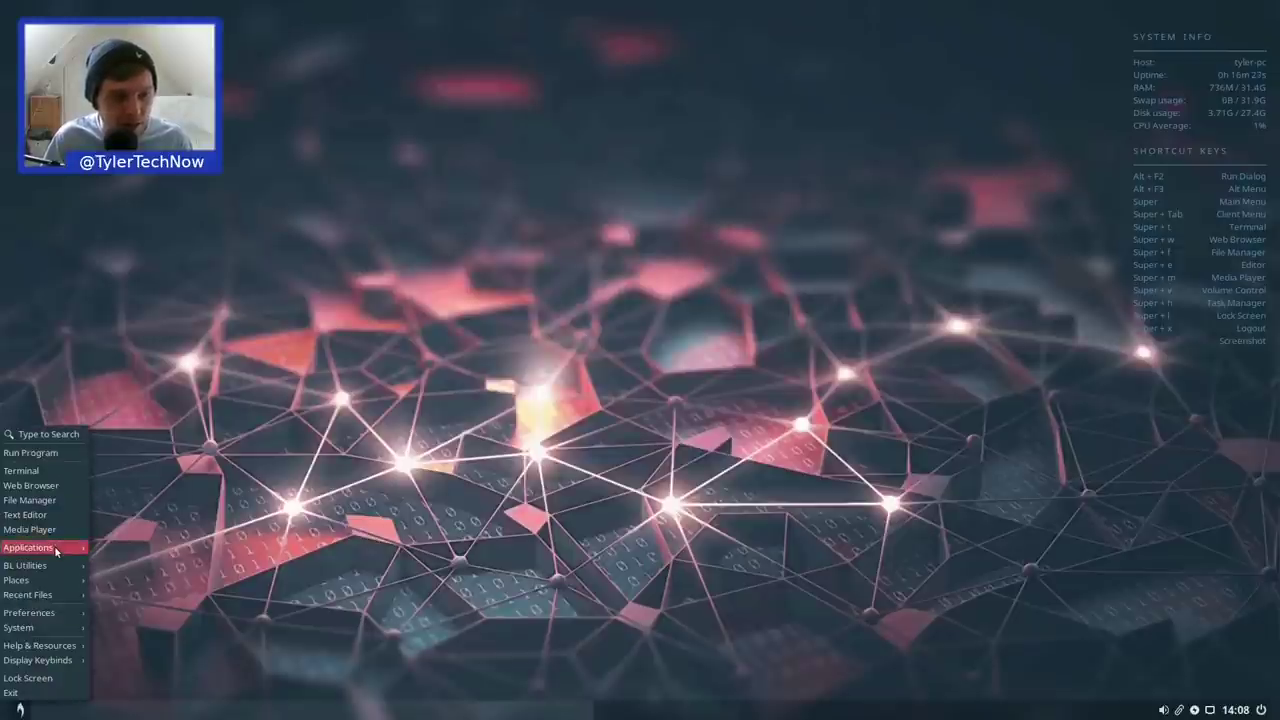
click(54, 546)
right_click(471, 166)
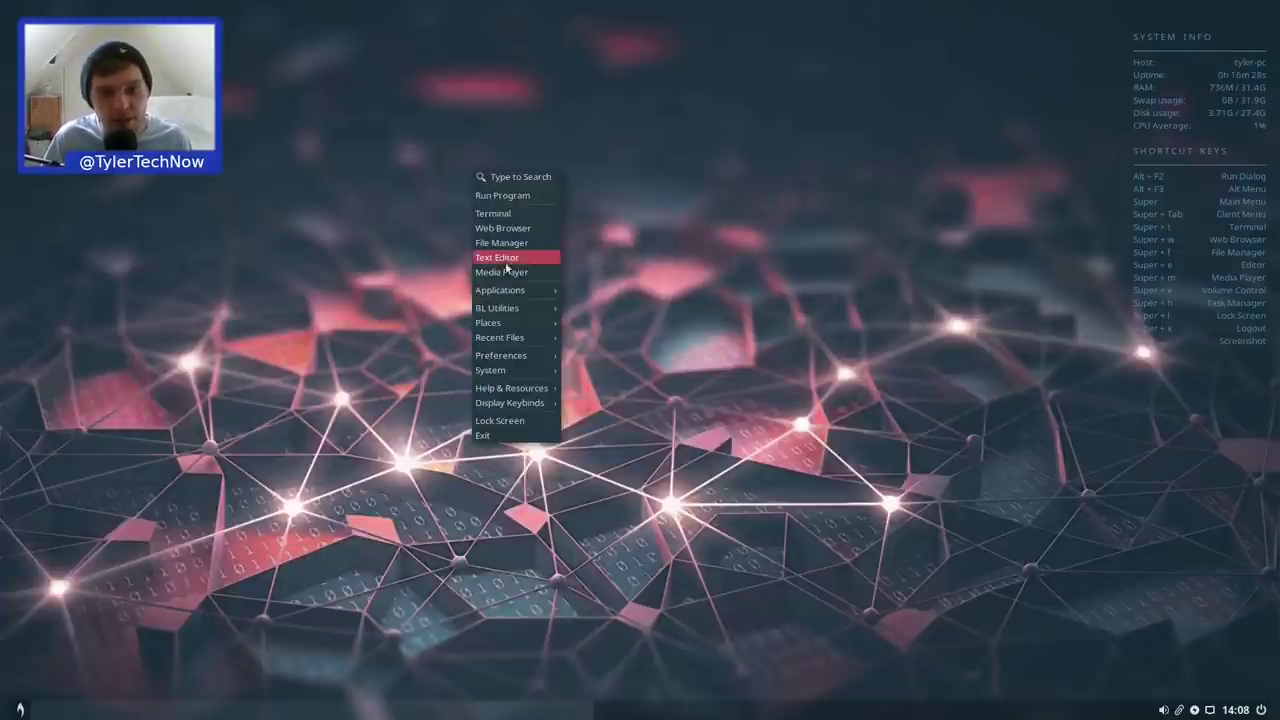
mouse_move(529, 287)
mouse_move(617, 291)
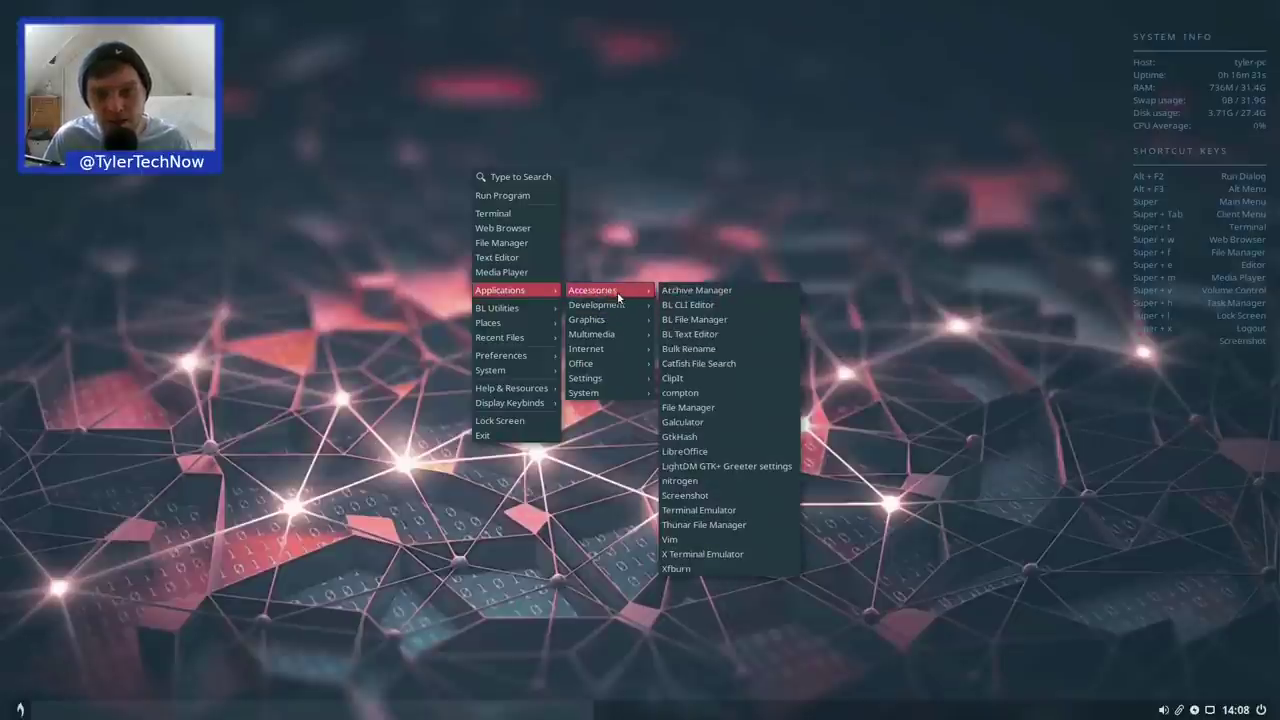
mouse_move(613, 332)
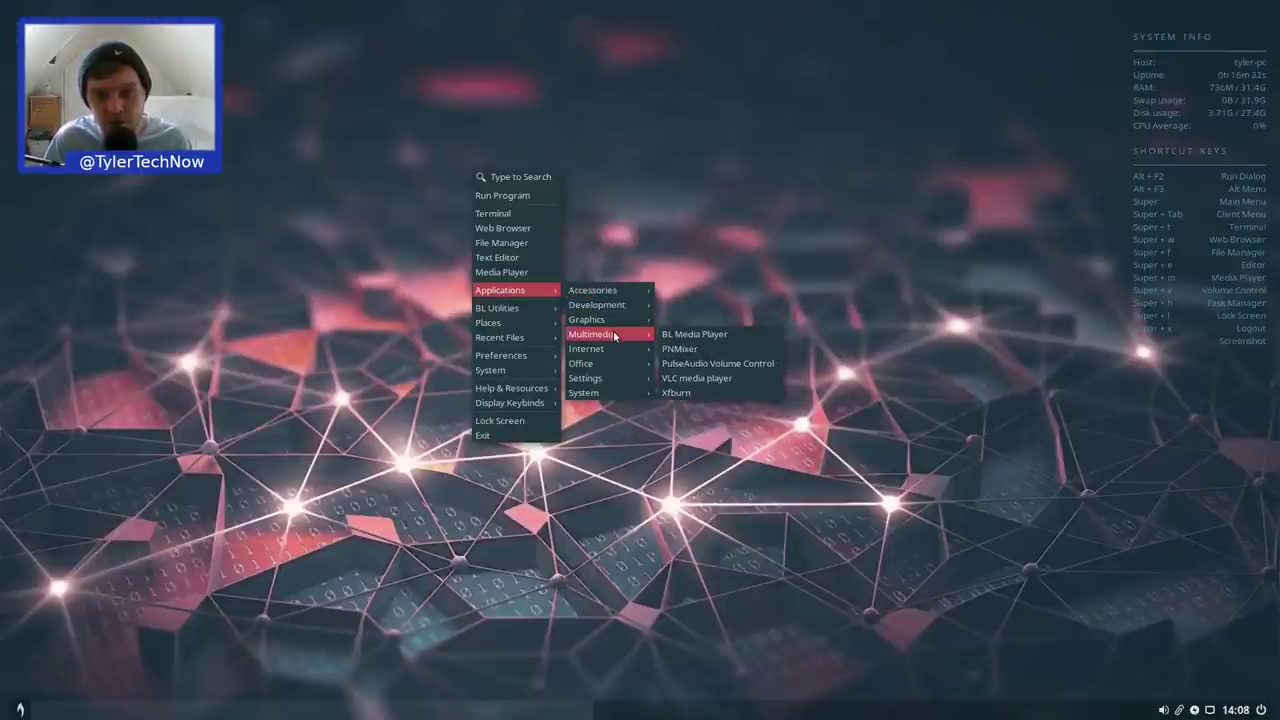
click(730, 338)
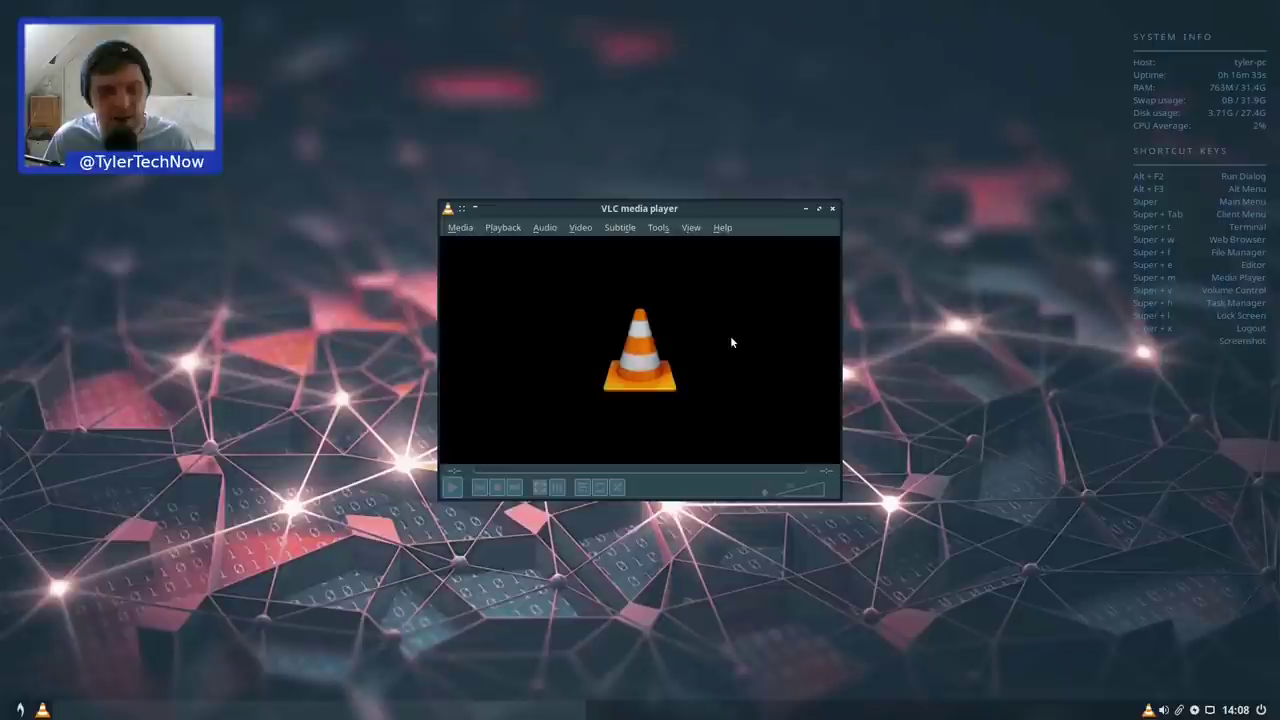
key(ctrl+q)
Open FileZilla from the Internet applications, view its main window, and close it
right_click(384, 258)
mouse_move(416, 377)
mouse_move(520, 393)
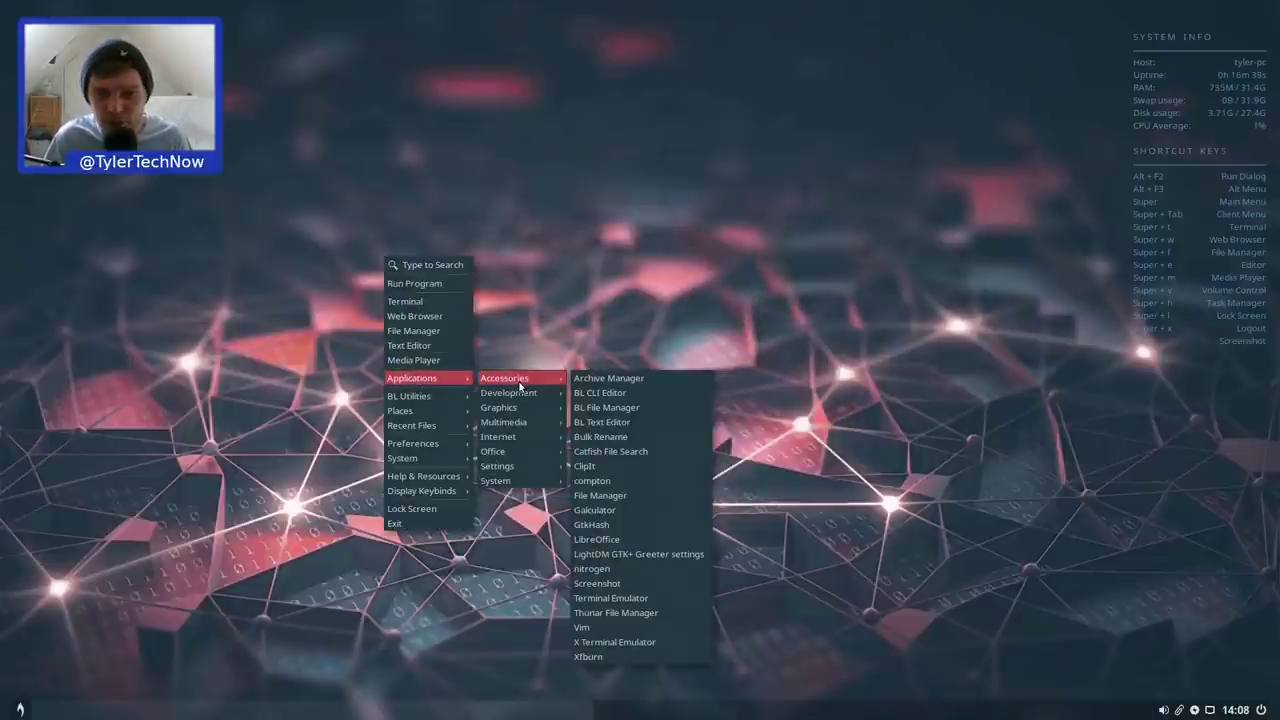
mouse_move(514, 440)
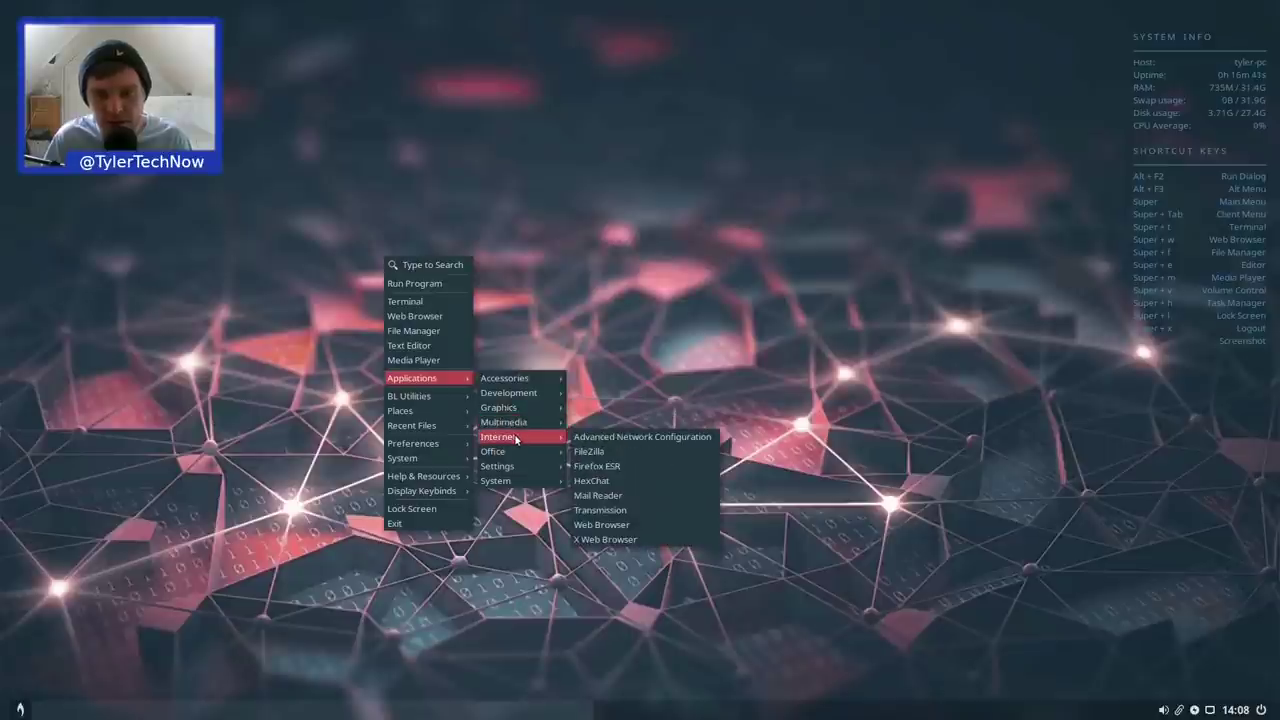
click(618, 451)
click(729, 460)
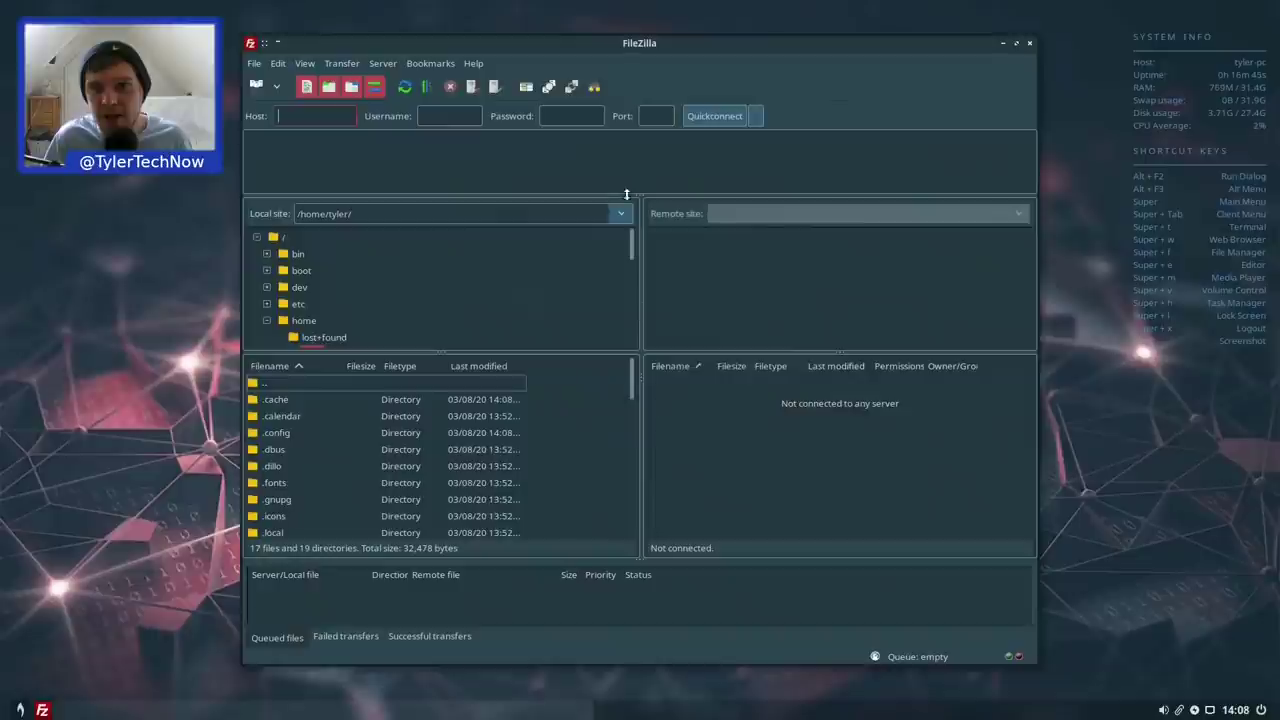
click(1029, 46)
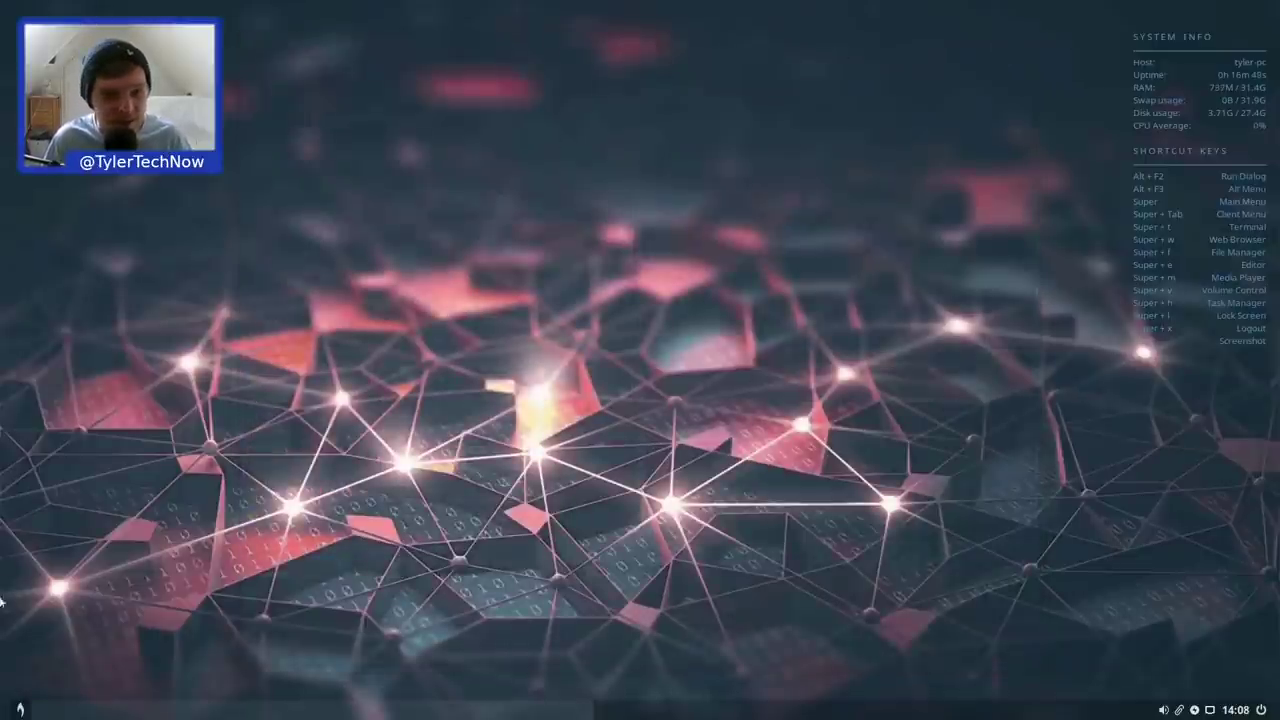
Open Mail Reader from the Internet applications, check the preferred application choices, and cancel the dialog
click(21, 709)
mouse_move(93, 552)
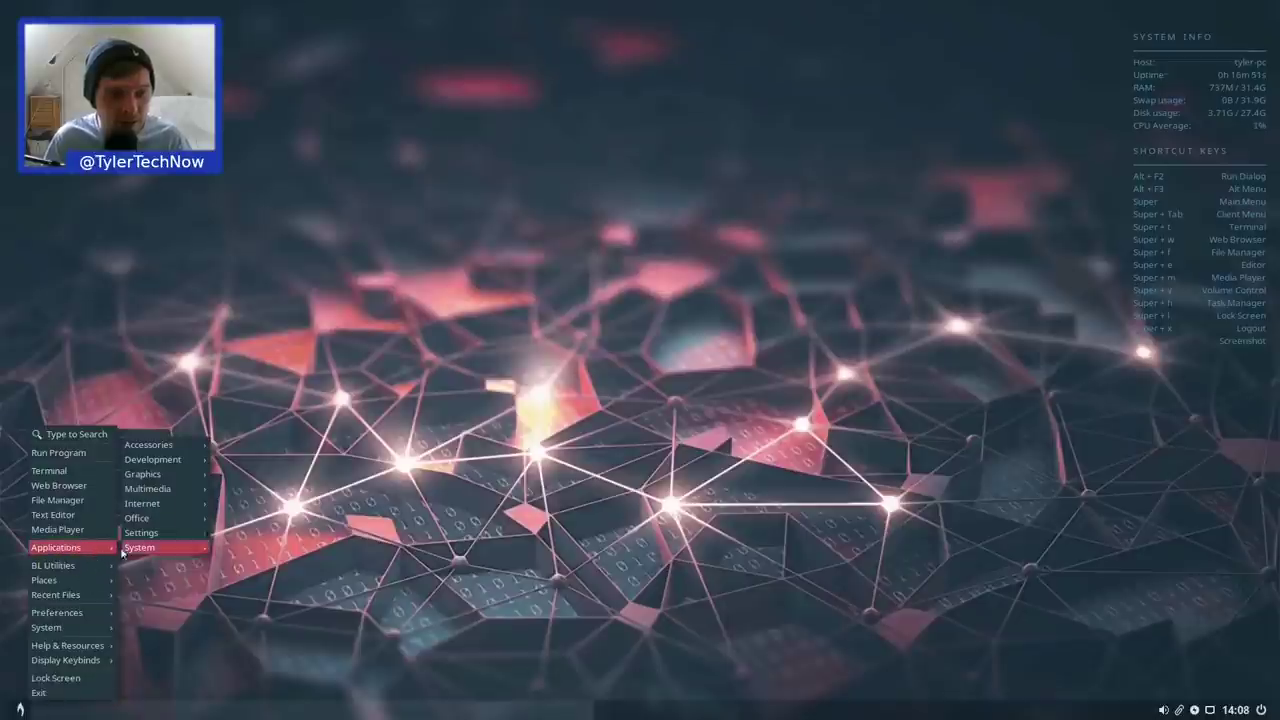
mouse_move(170, 503)
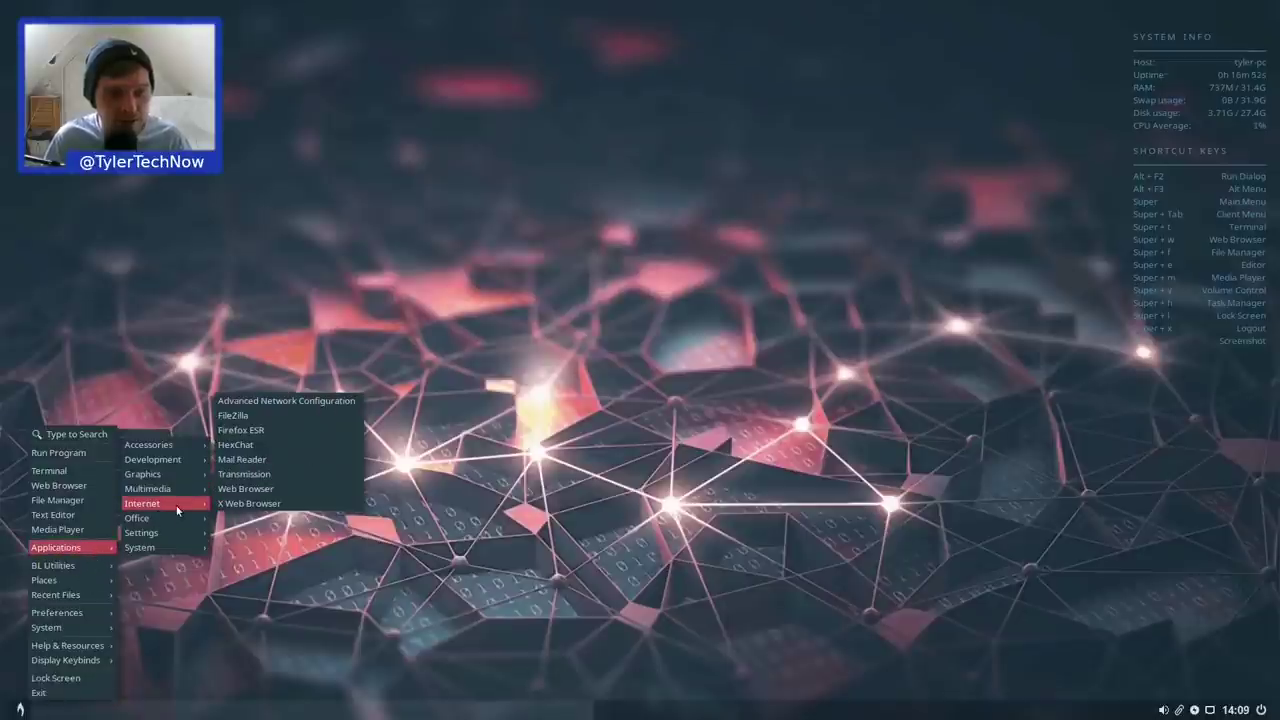
click(269, 458)
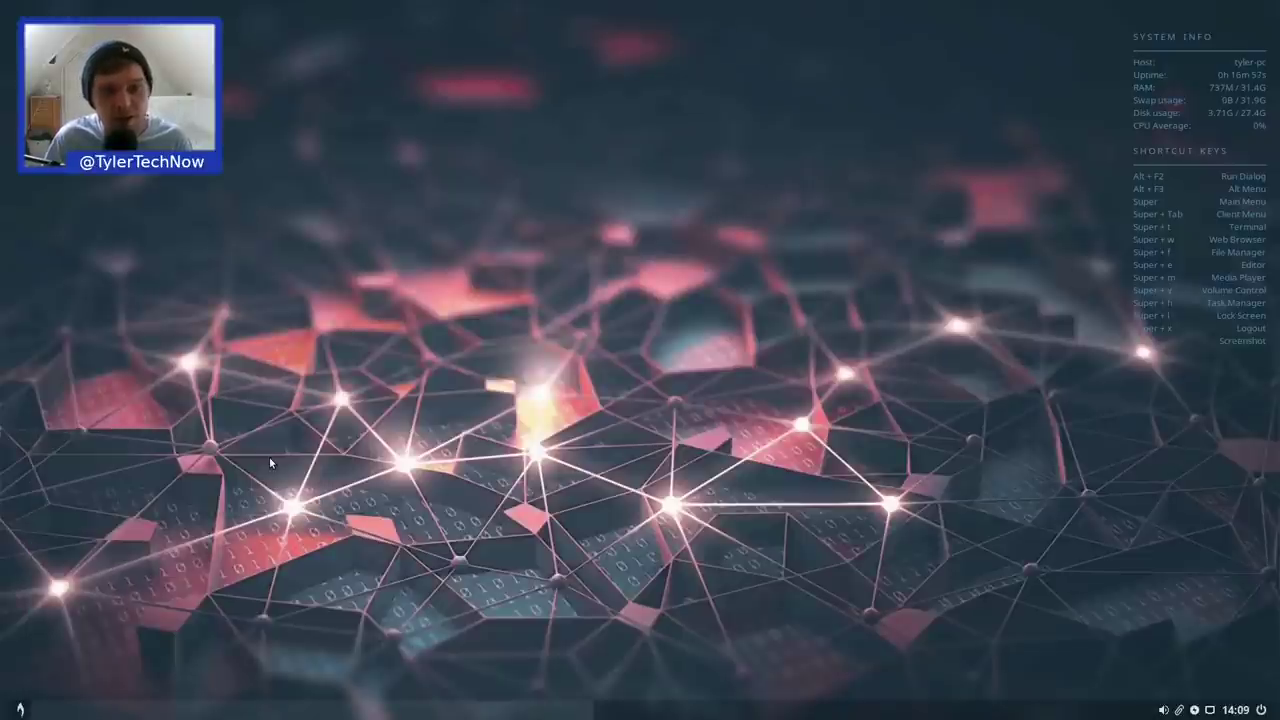
drag(657, 308, 618, 293)
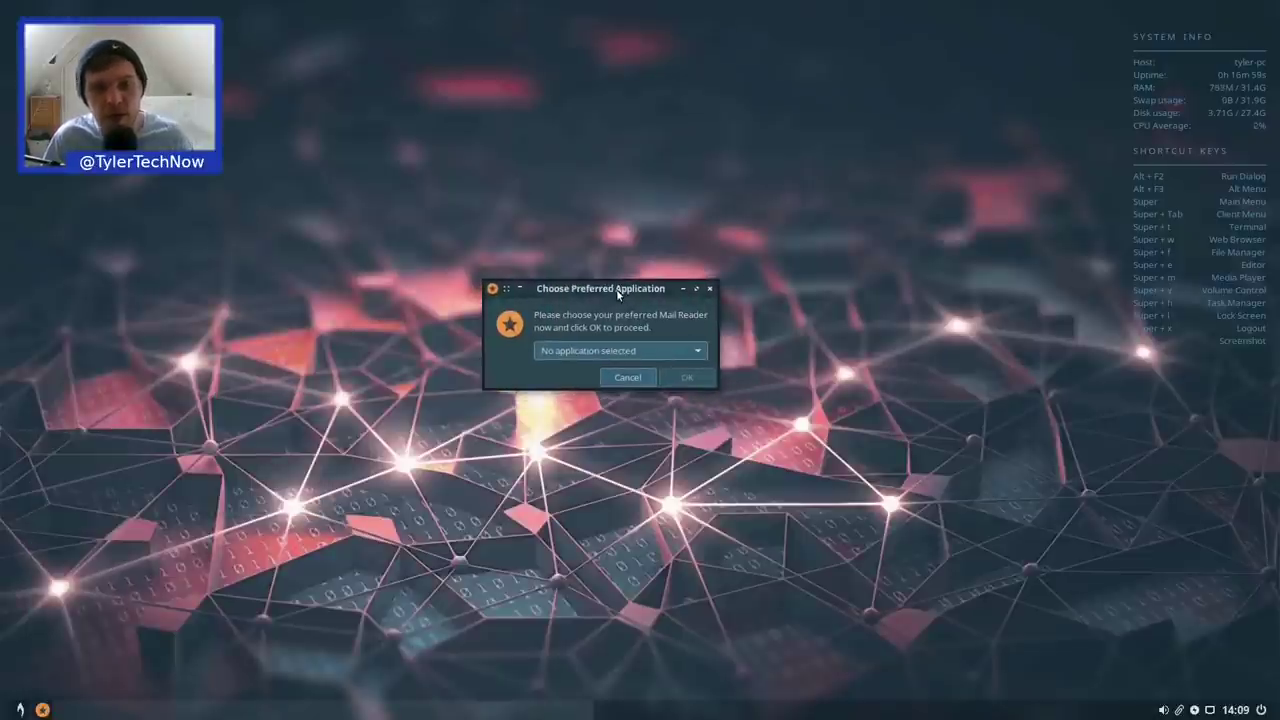
click(628, 348)
click(608, 359)
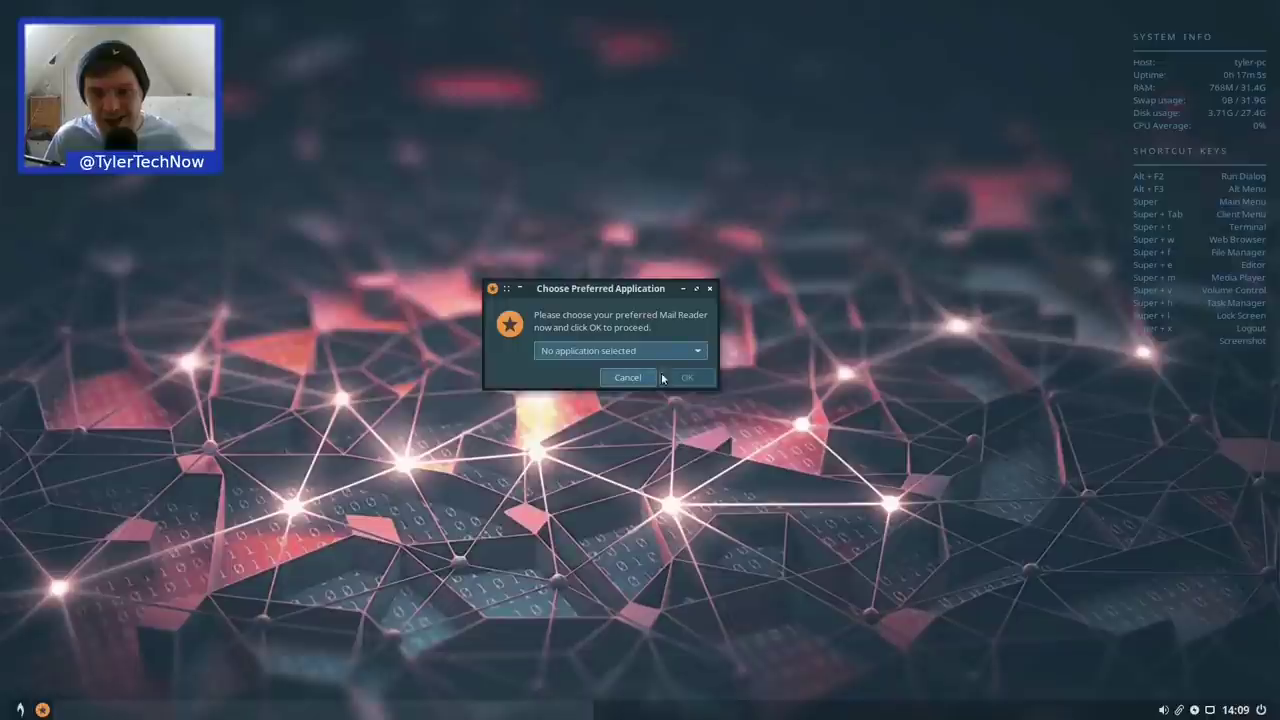
click(630, 380)
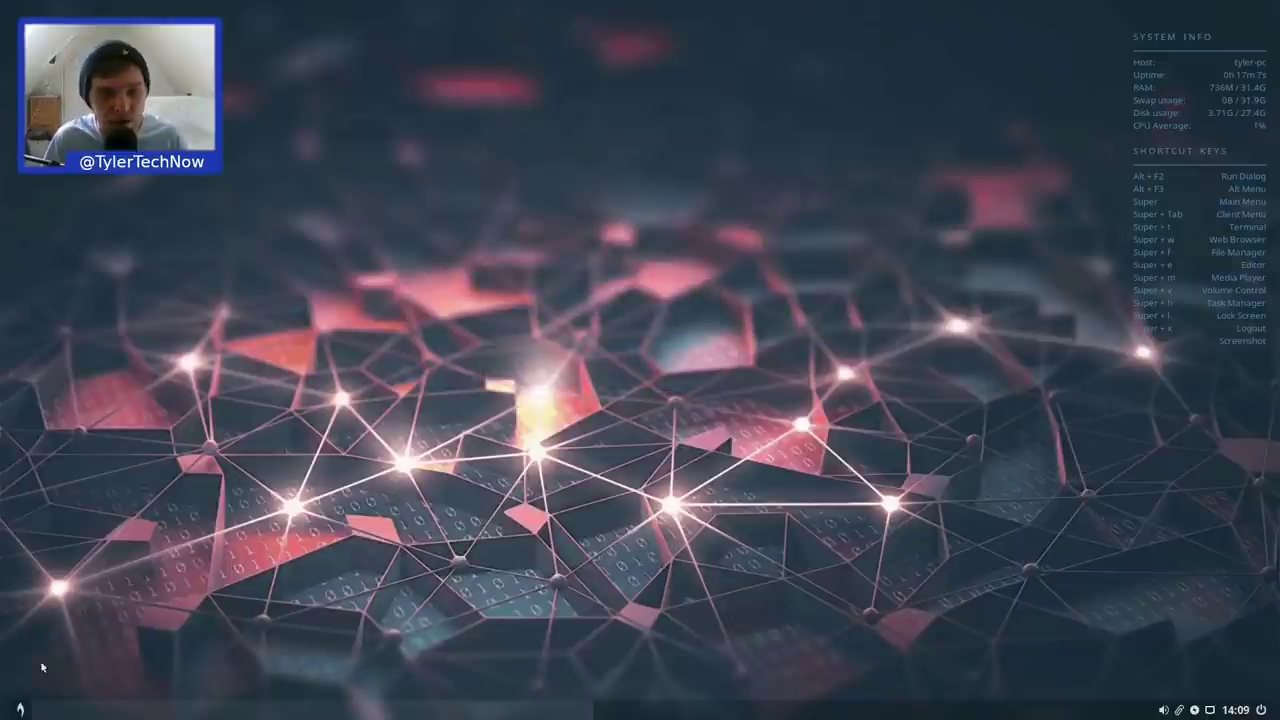
Launch LibreOffice Writer from the Office applications
click(20, 709)
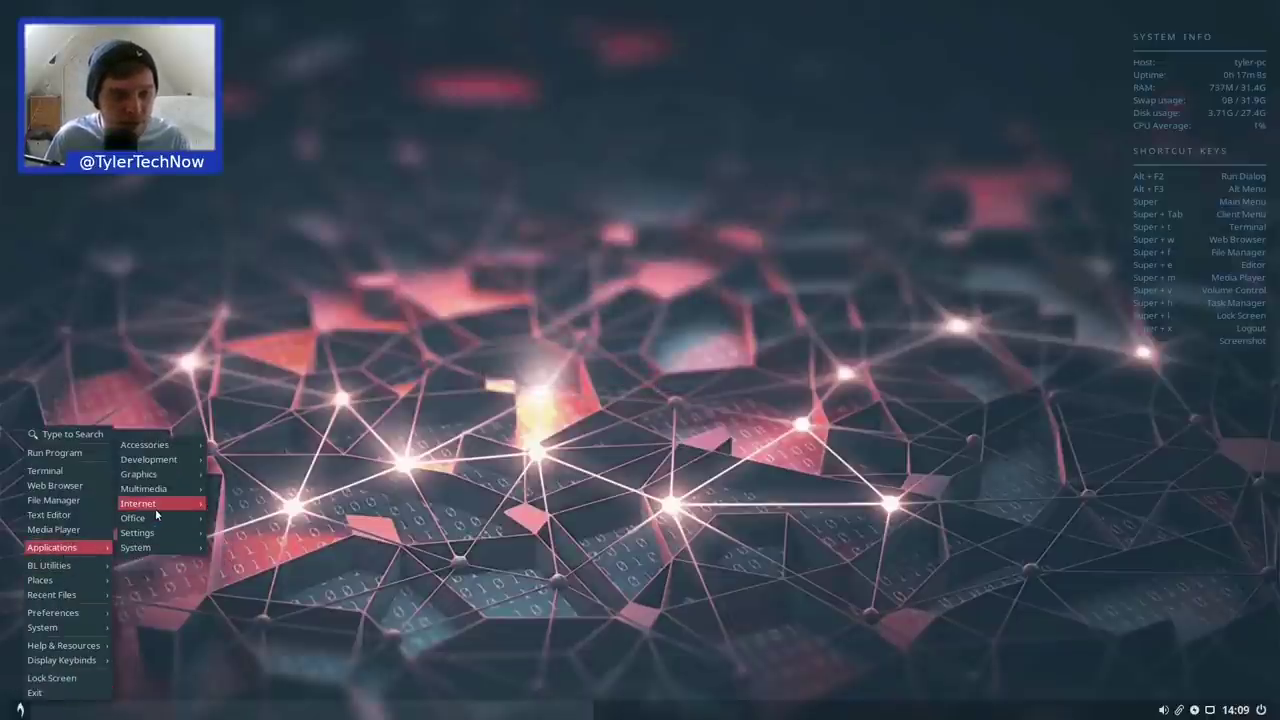
mouse_move(156, 503)
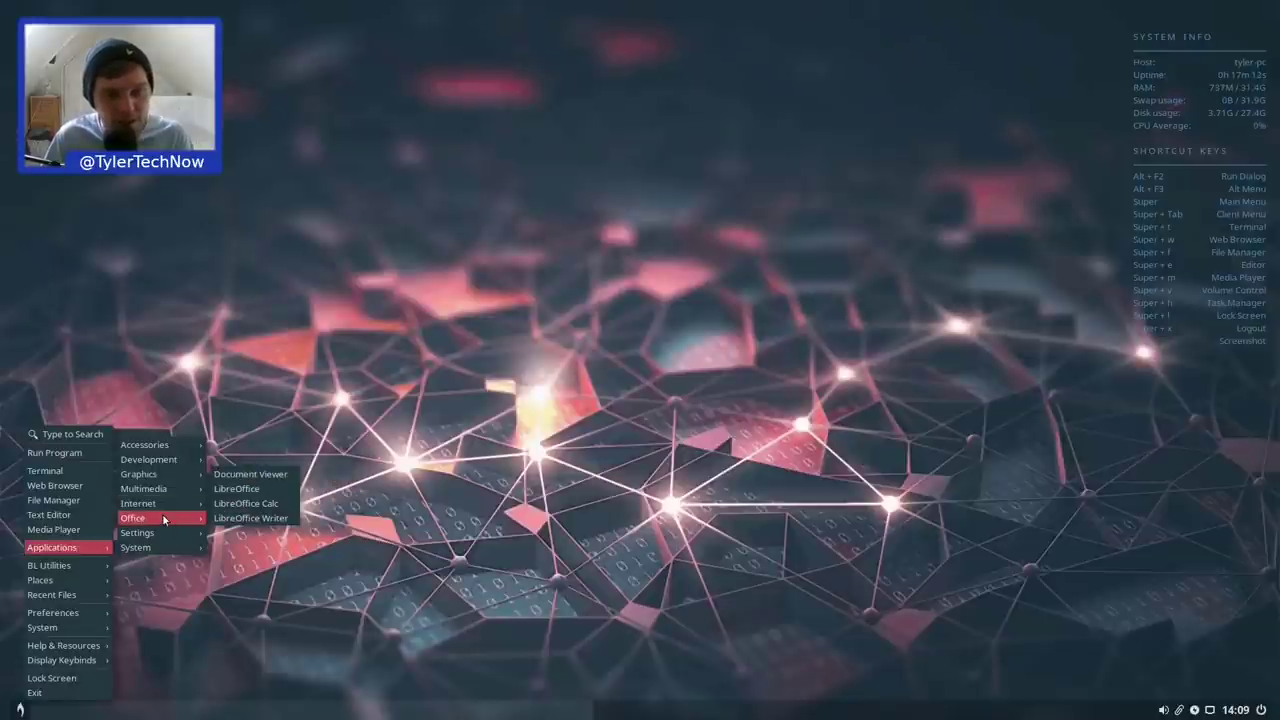
click(274, 518)
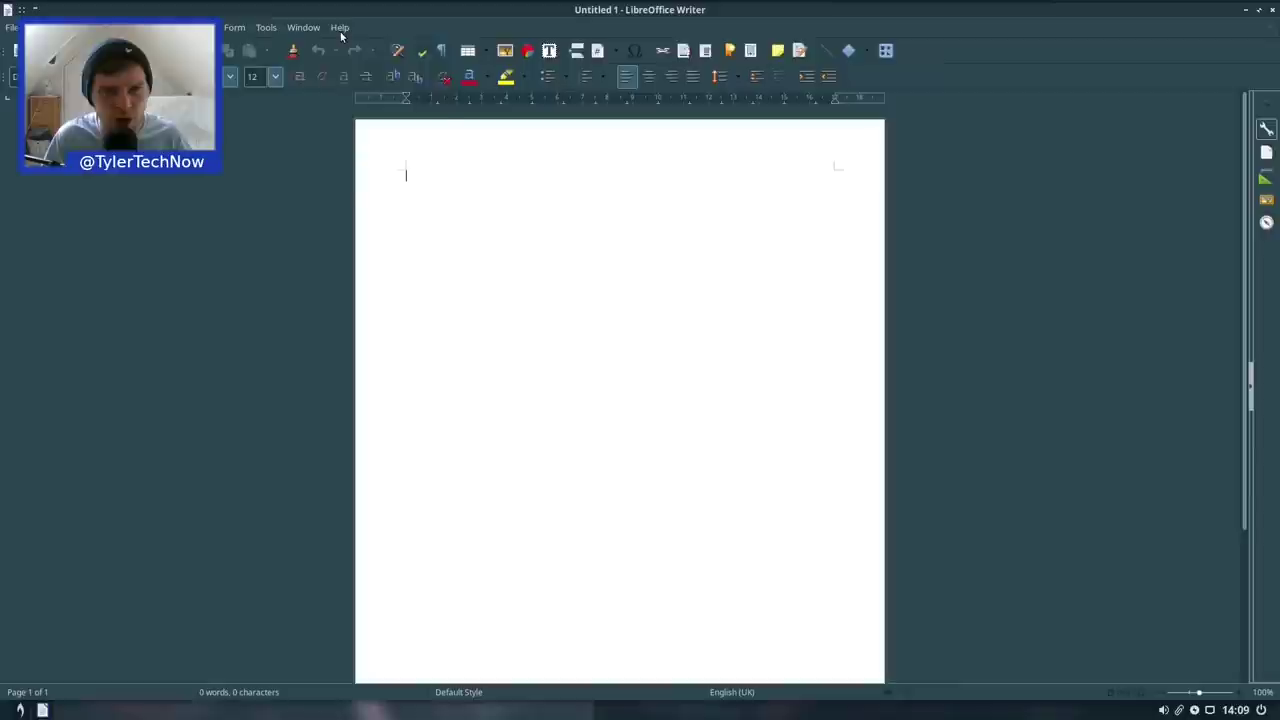
Check LibreOffice's version in its About dialog, dismiss the dialog, and close Writer
click(340, 28)
click(345, 187)
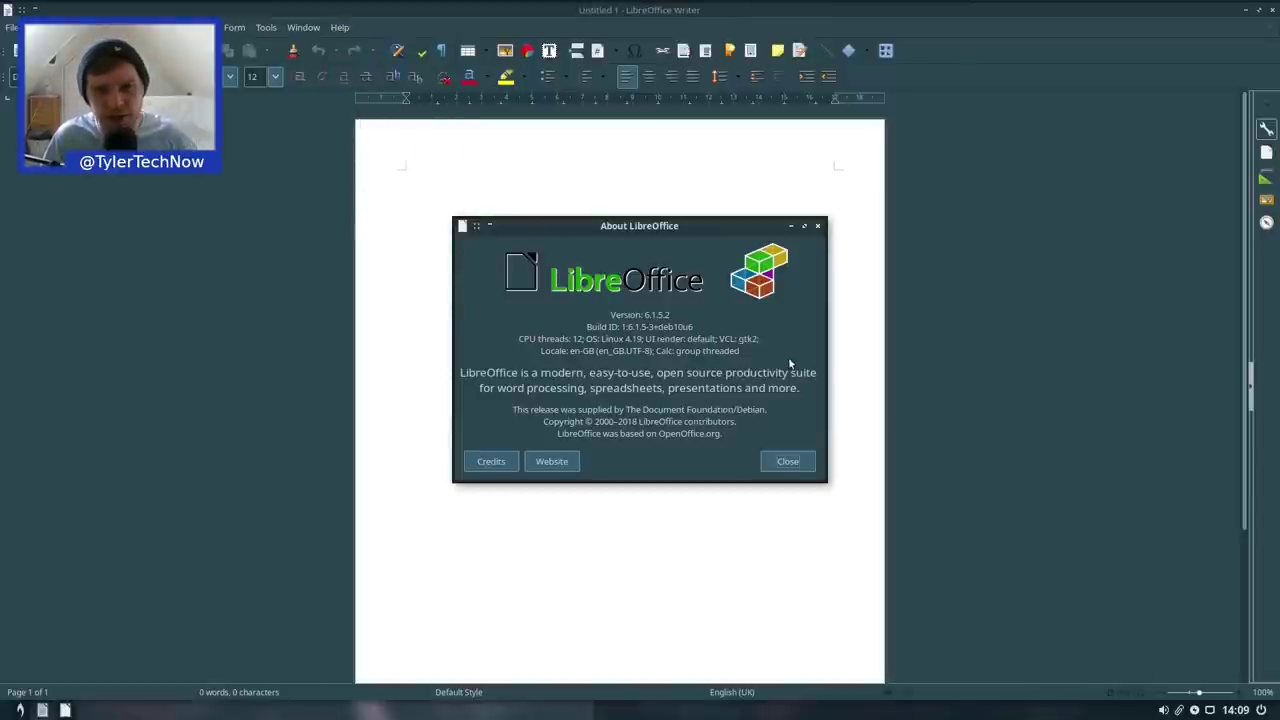
click(788, 462)
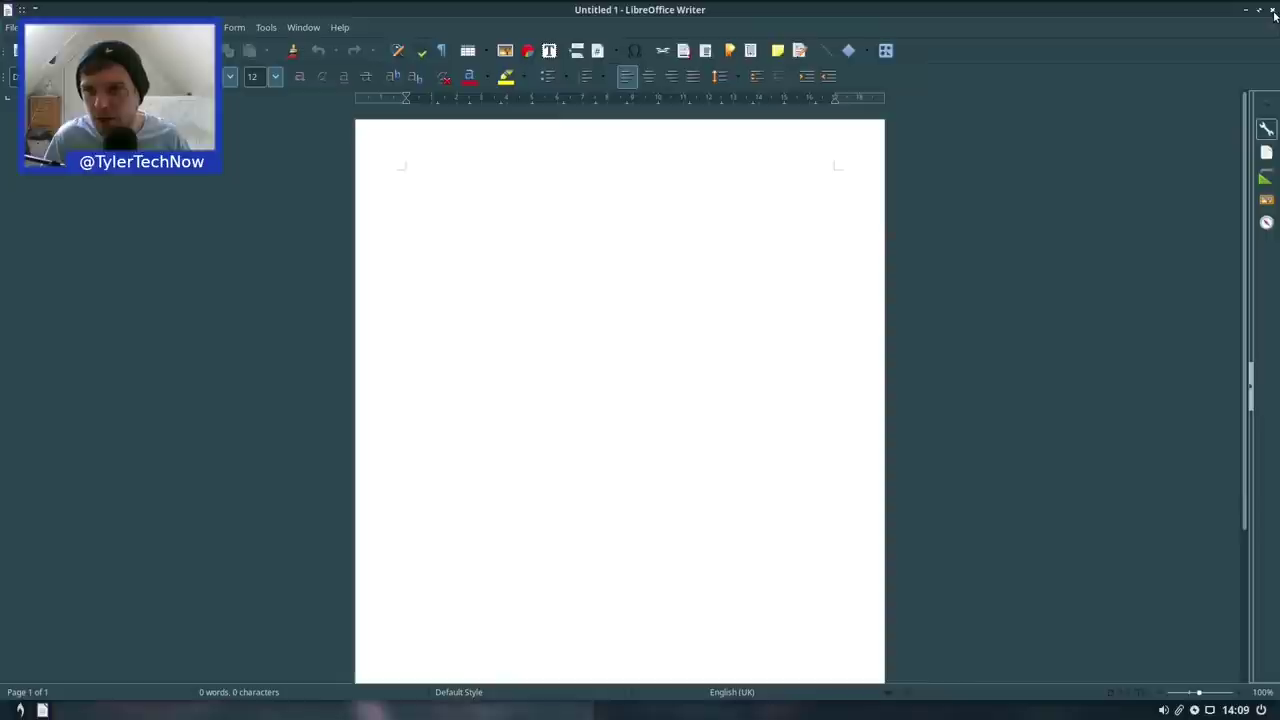
click(1259, 9)
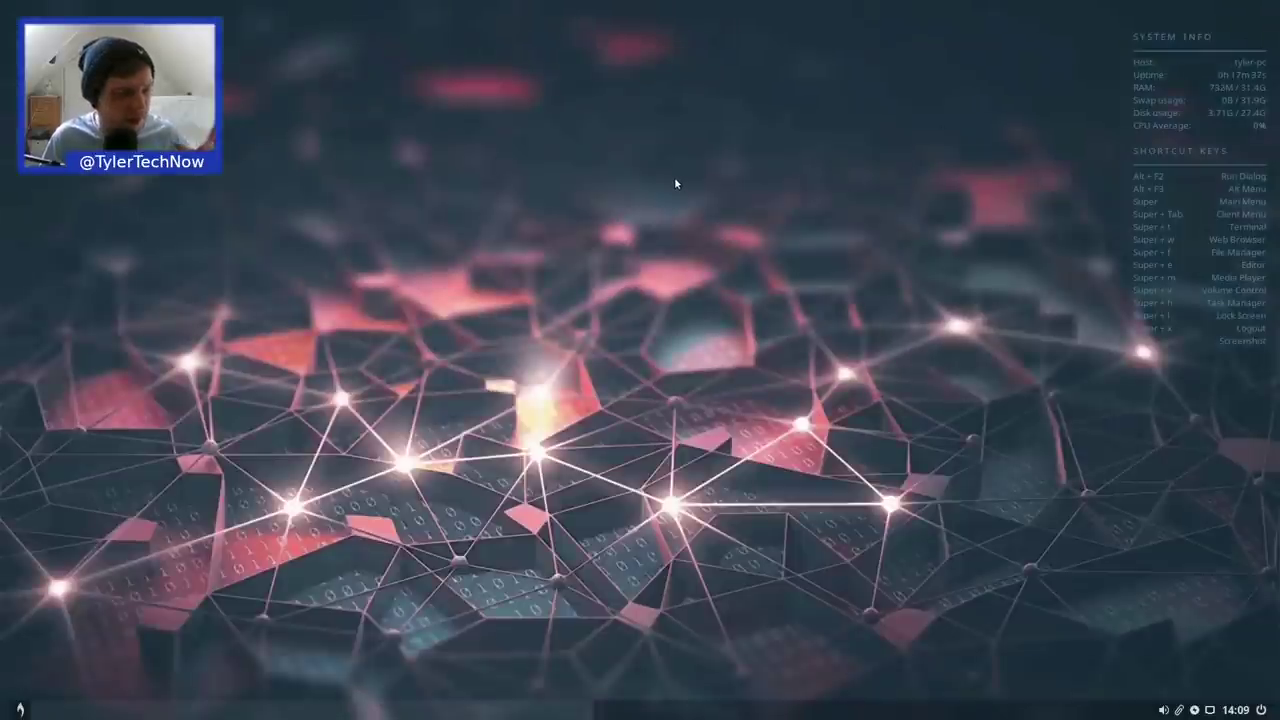
Open Panel Manager from the Settings applications, view the Tint2 panel themes, and close the window
click(20, 708)
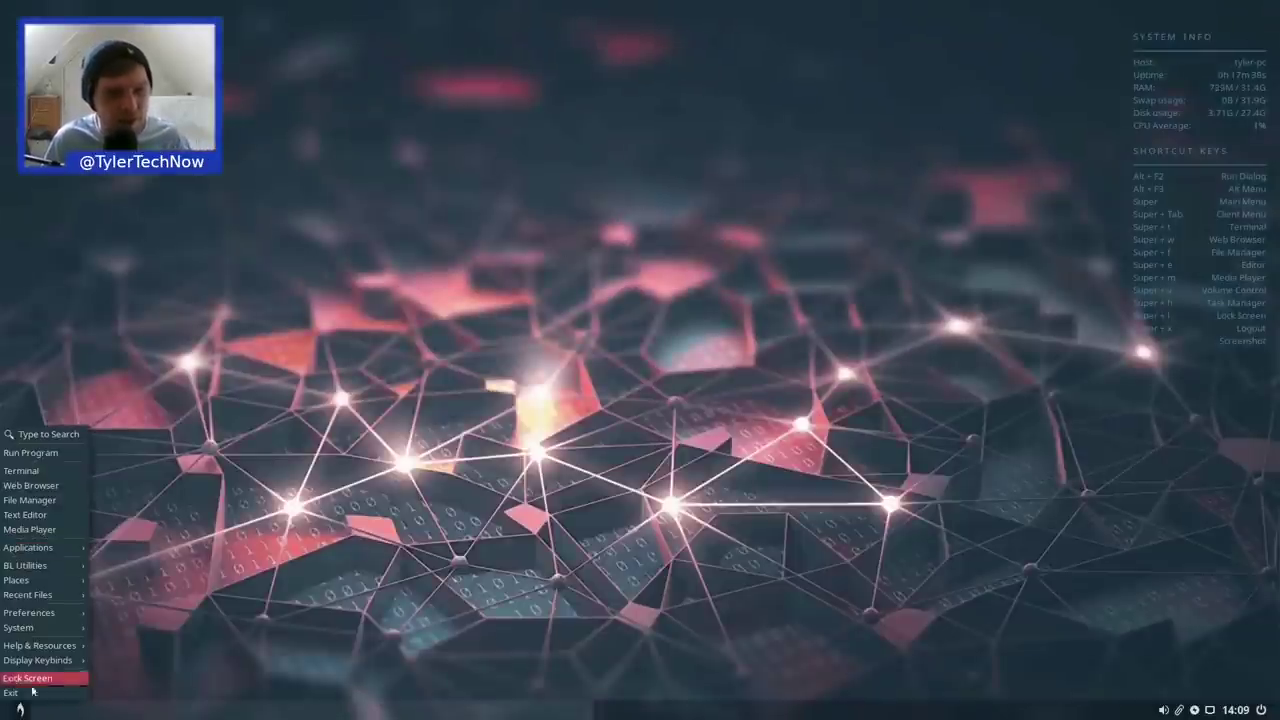
mouse_move(149, 537)
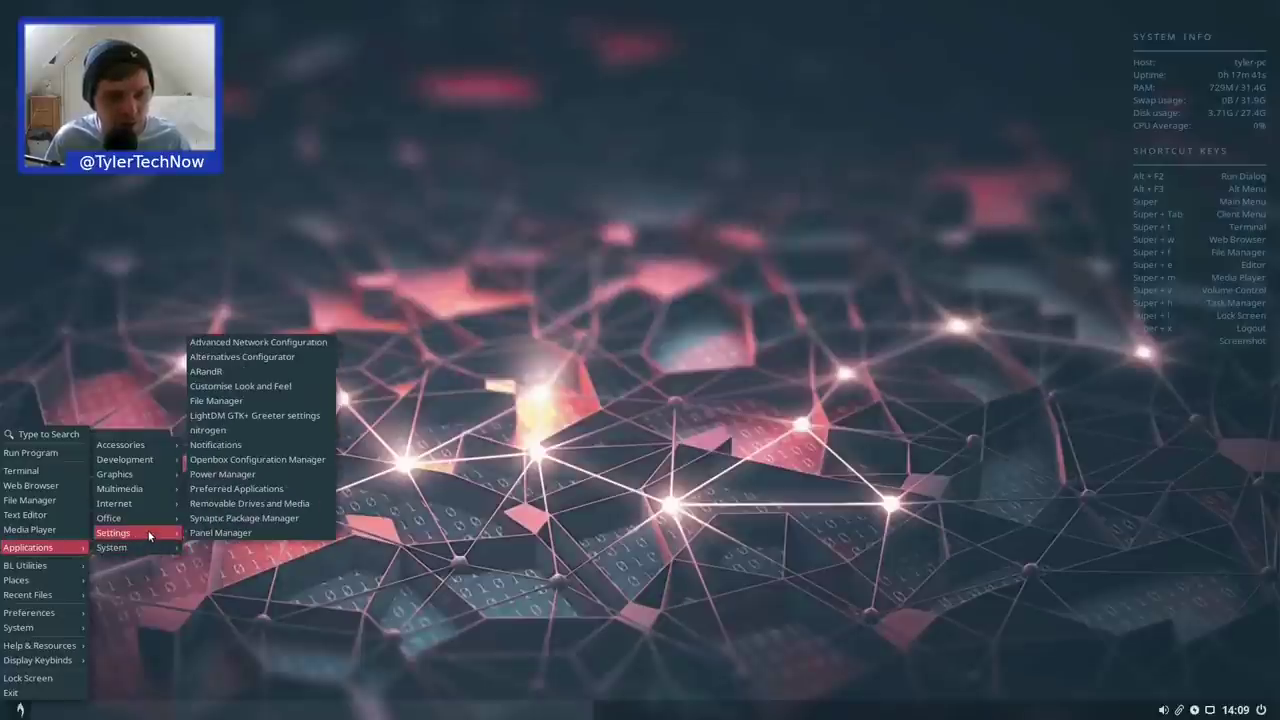
click(264, 533)
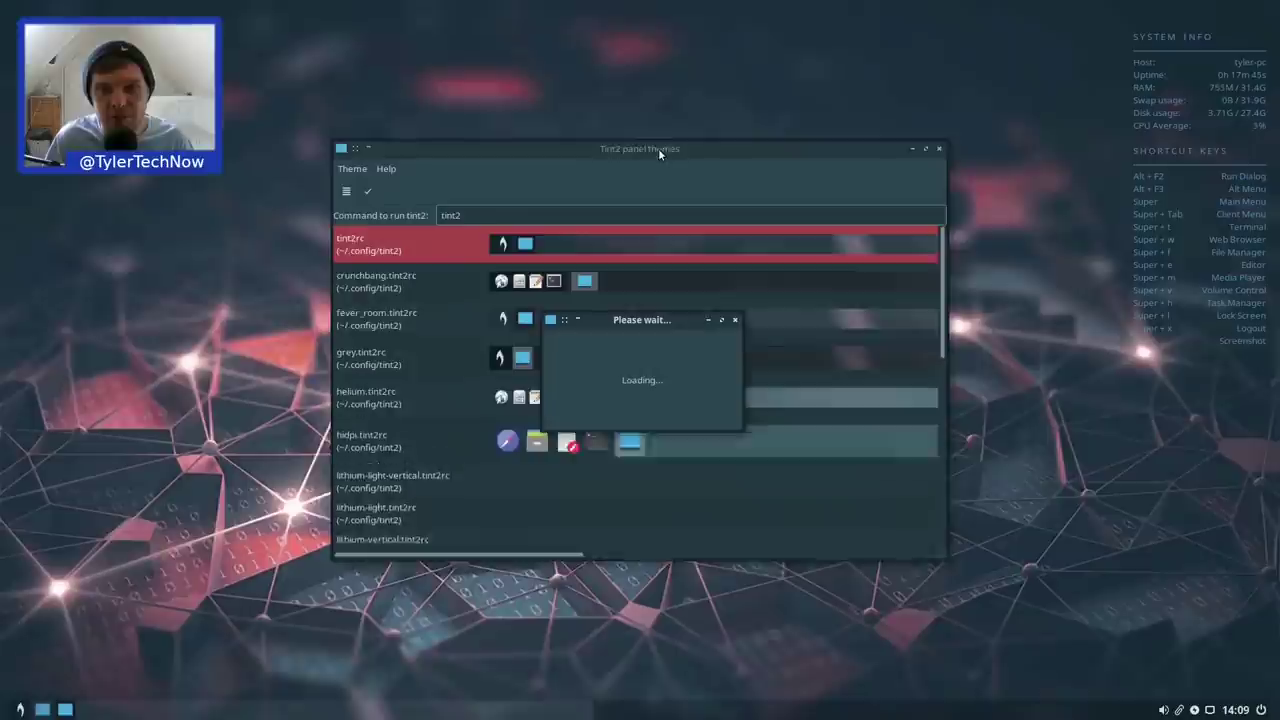
drag(658, 148, 640, 124)
drag(926, 215, 900, 175)
click(922, 126)
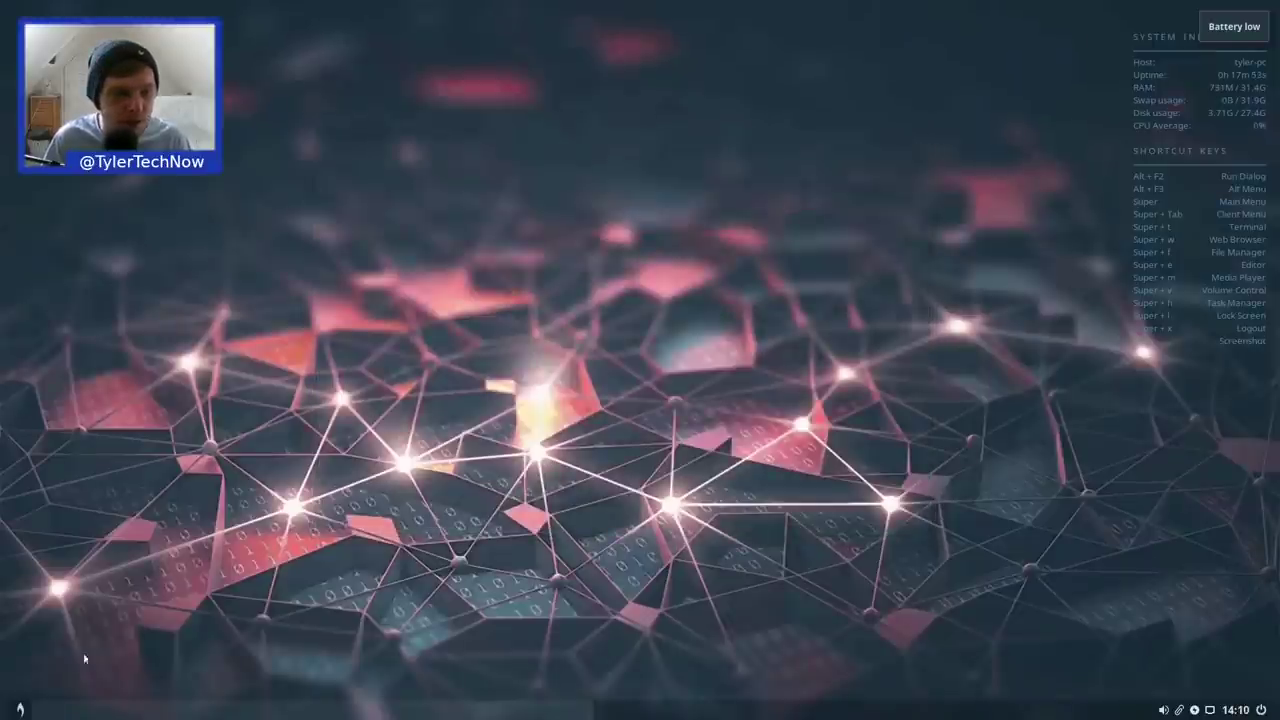
Open Synaptic Package Manager from the Settings applications with the account password, dismiss the Quick Introduction, and close the window
click(19, 708)
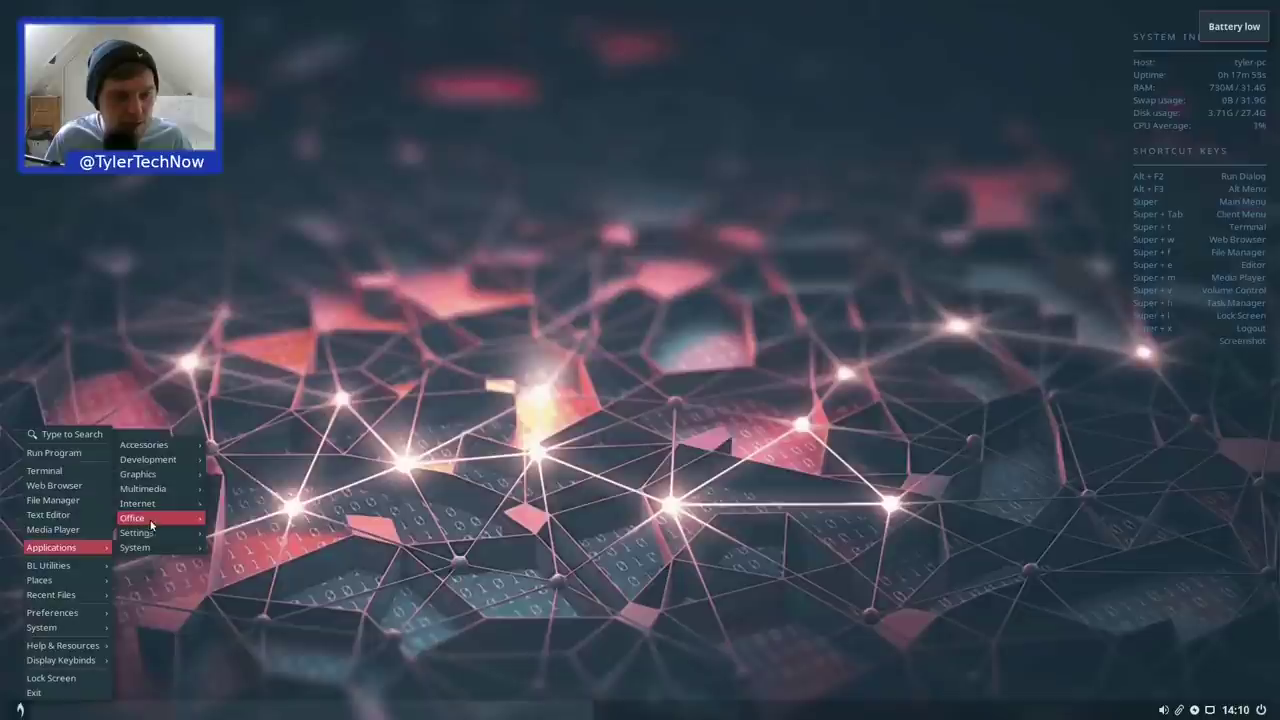
mouse_move(154, 532)
click(272, 521)
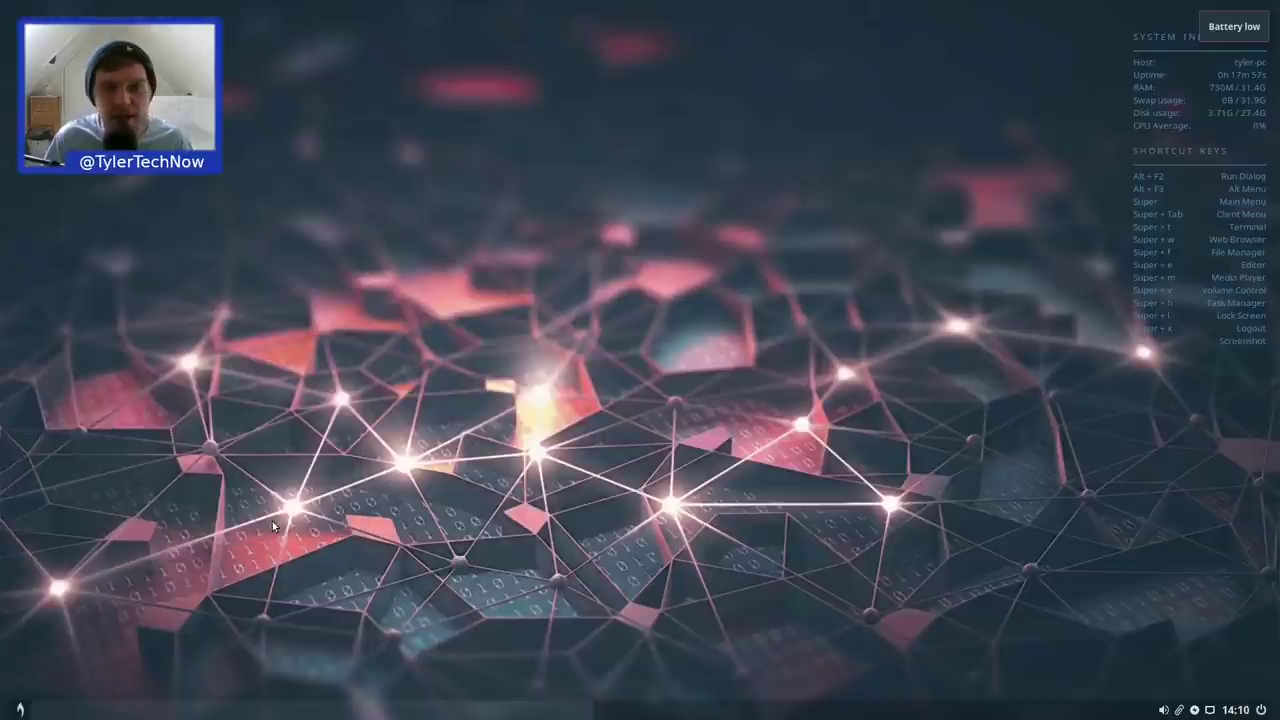
text(*********)
key(Return)
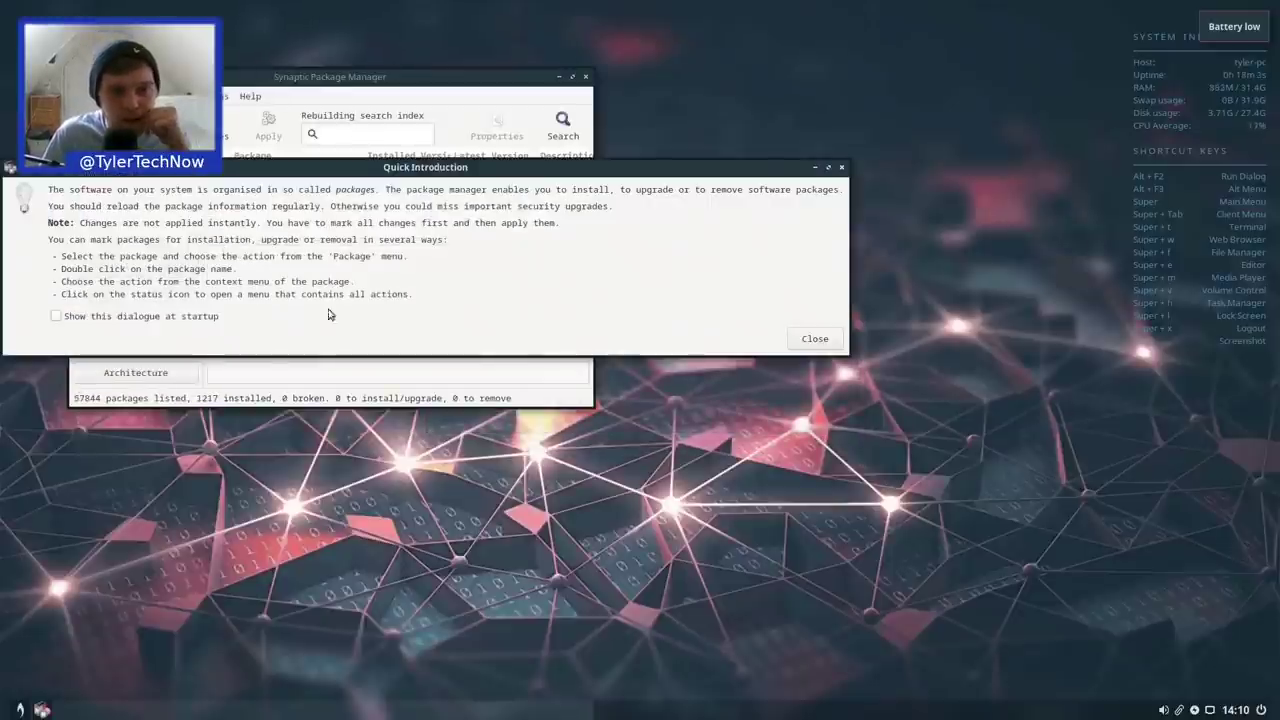
click(827, 343)
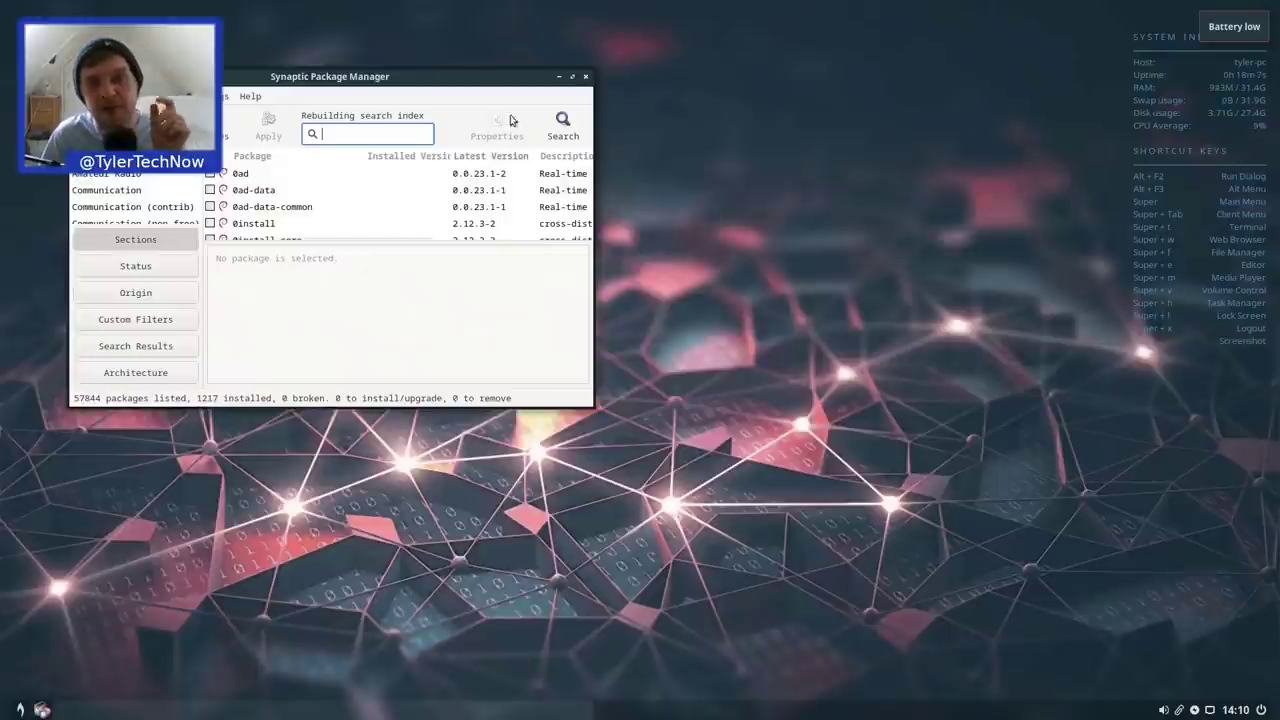
click(585, 77)
Open ARandR from the Settings applications, view the screen layout, and close the window
click(19, 708)
mouse_move(58, 549)
mouse_move(138, 509)
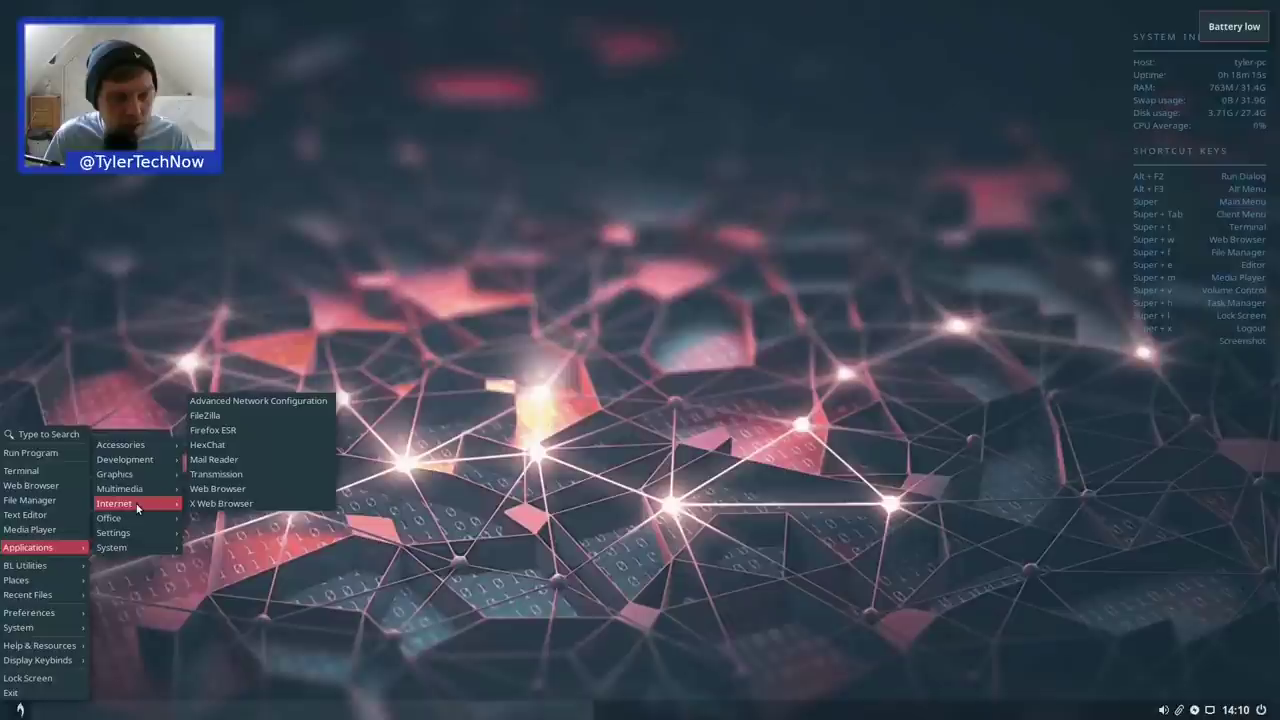
mouse_move(140, 531)
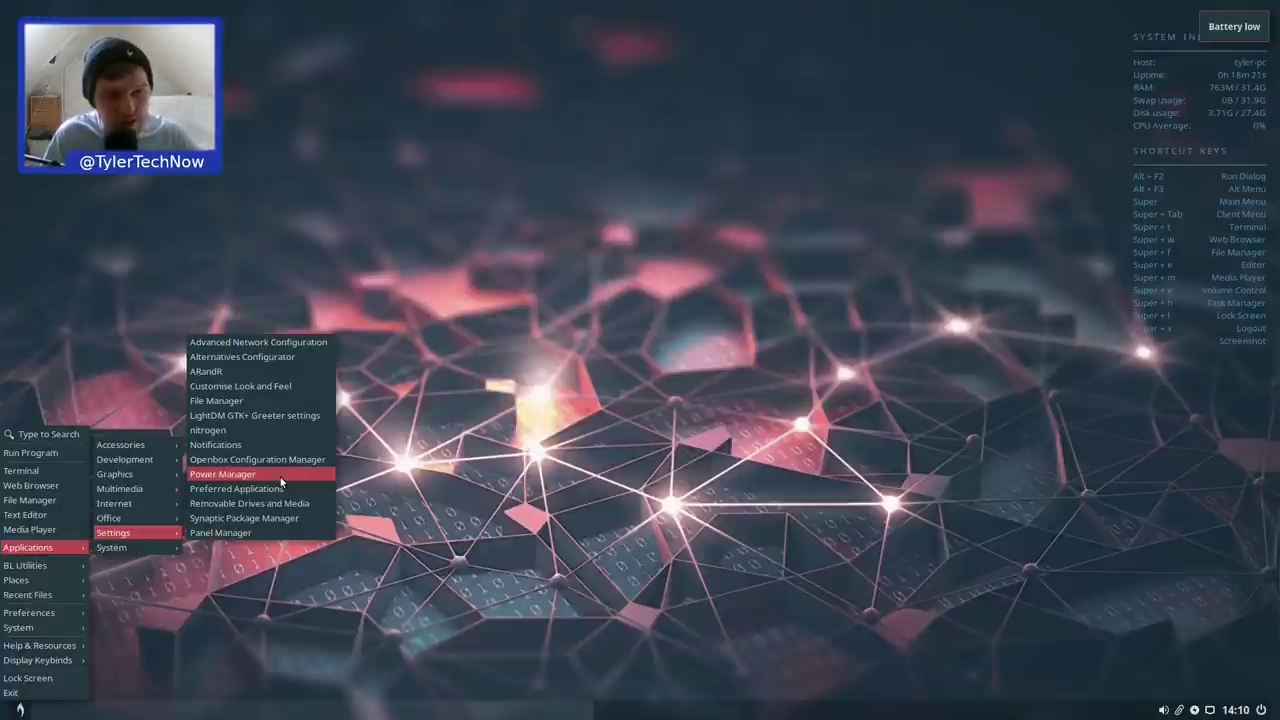
click(249, 370)
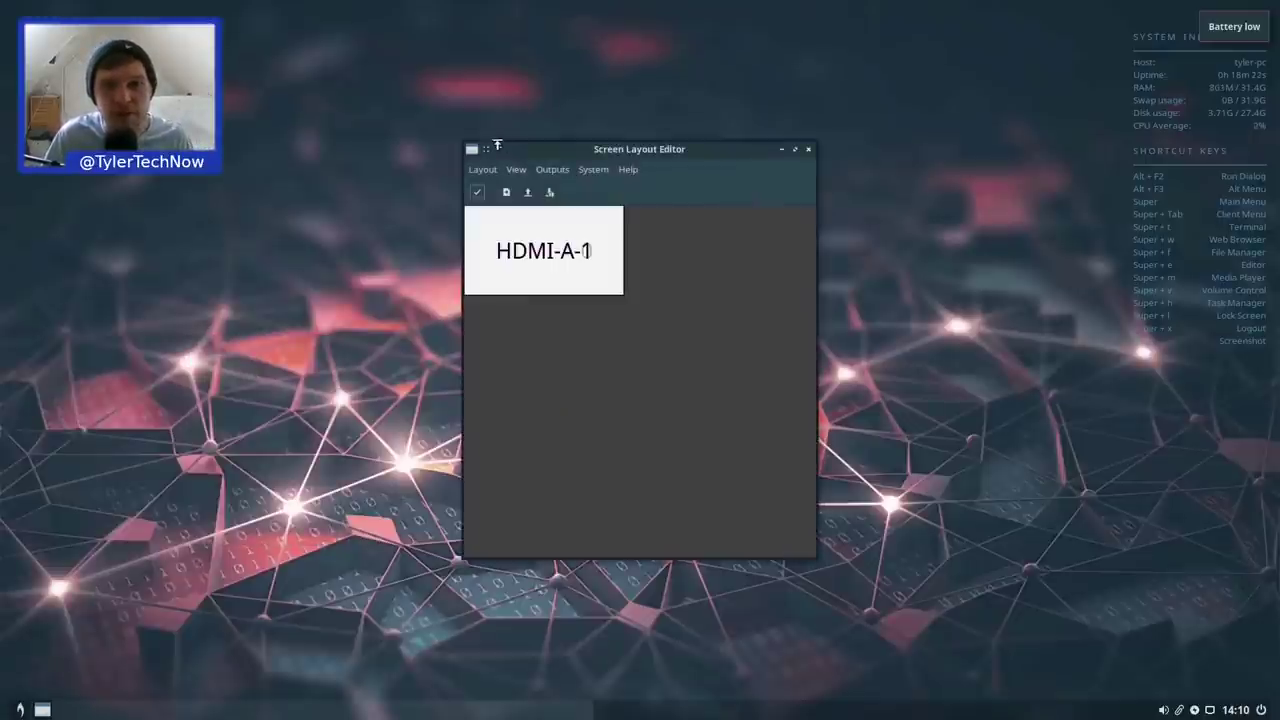
click(768, 121)
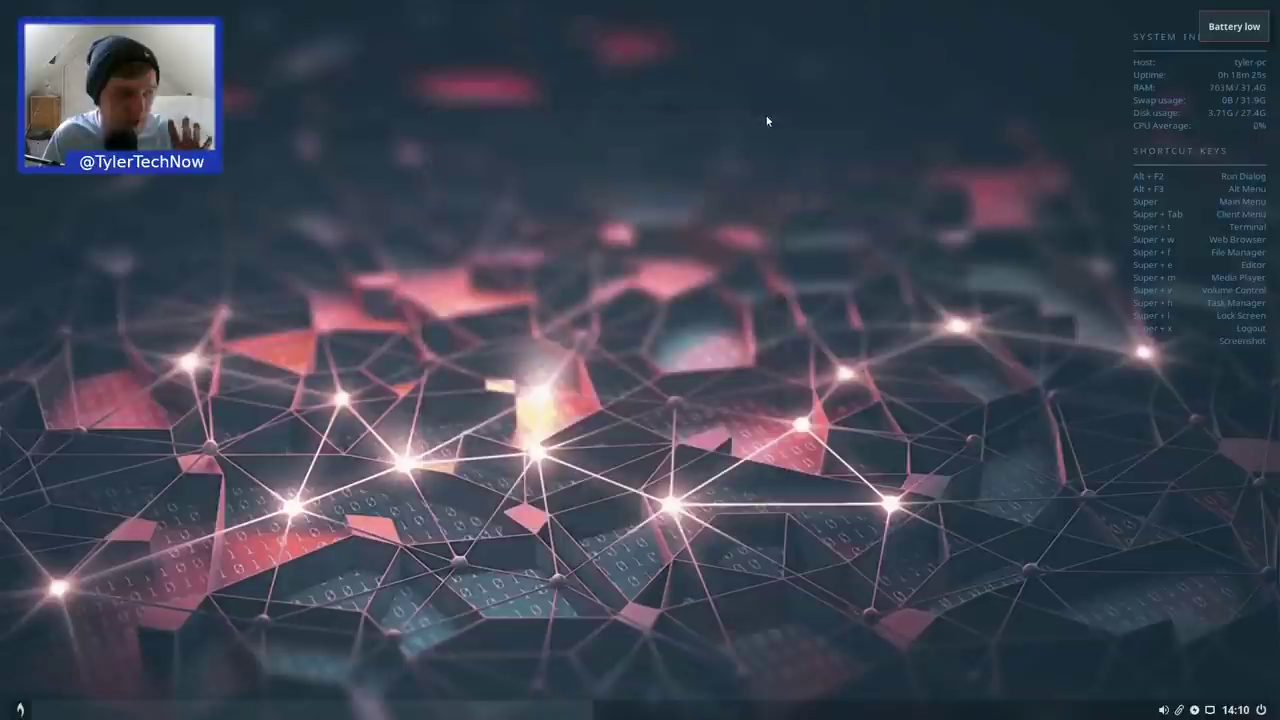
Open Openbox Configuration Manager from the Settings applications, review its Appearance, Windows, Mouse, and Desktops pages, and close it
click(20, 708)
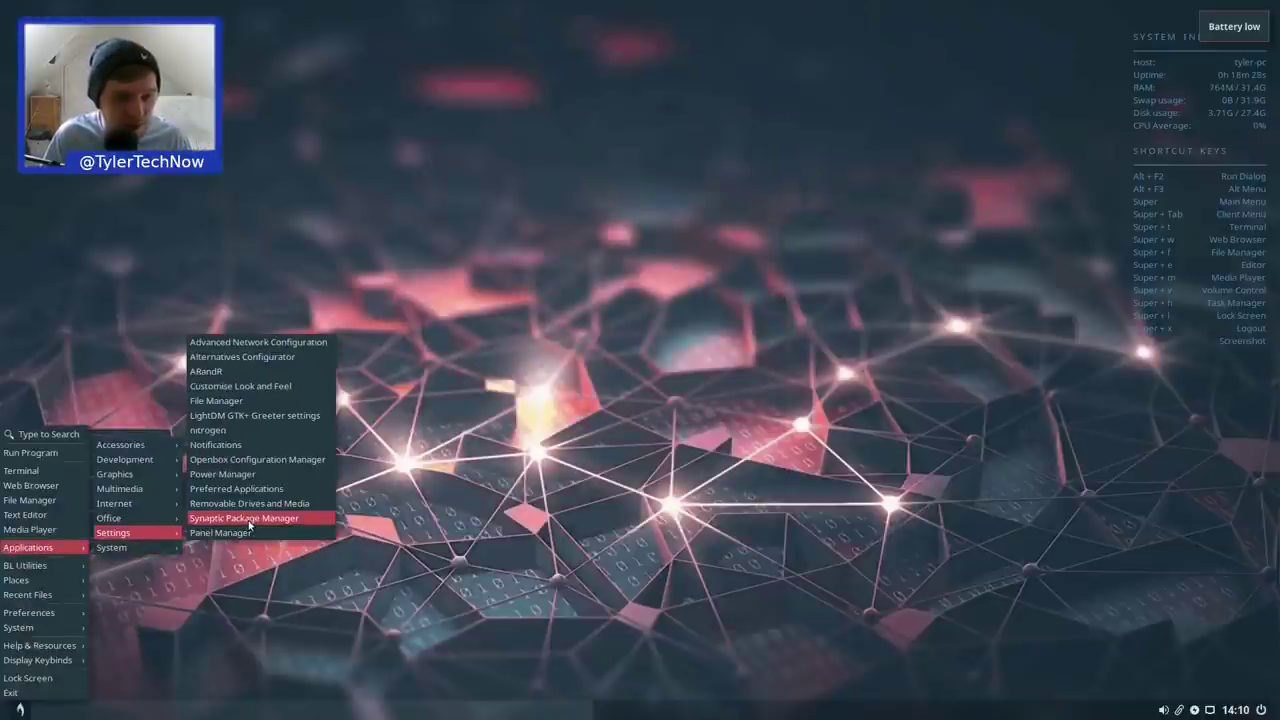
click(225, 460)
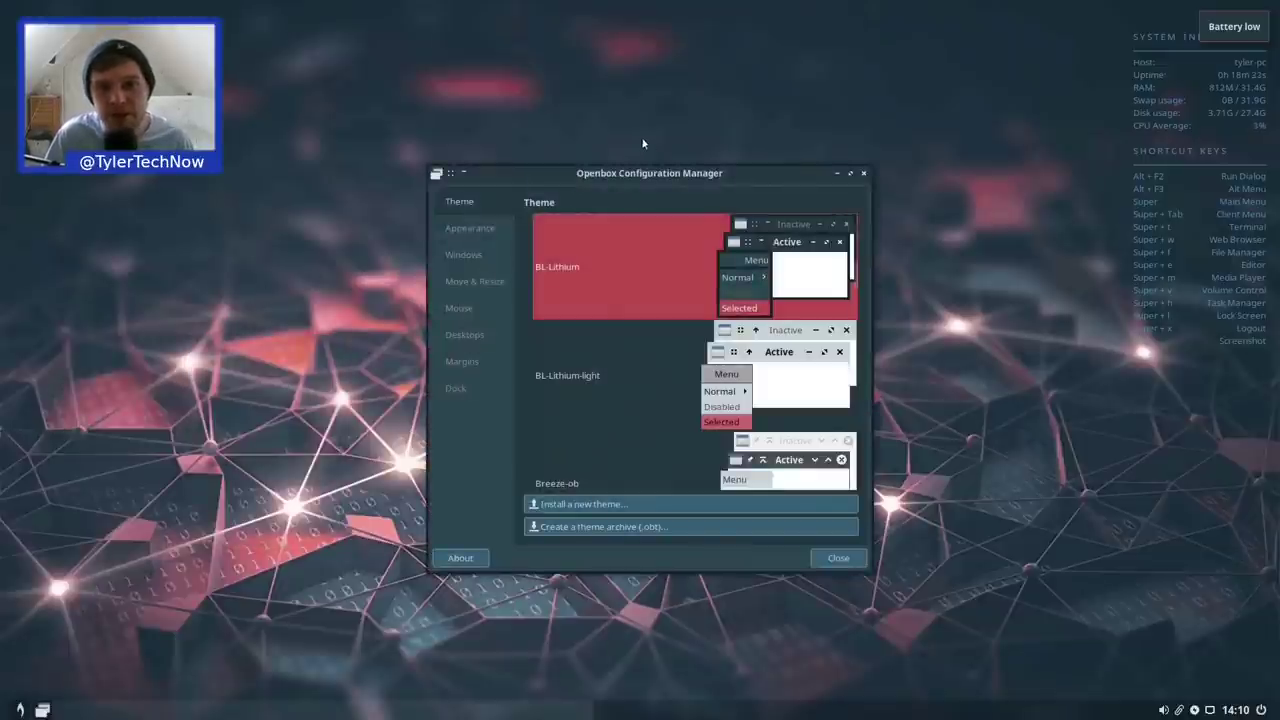
drag(660, 178, 644, 158)
click(448, 234)
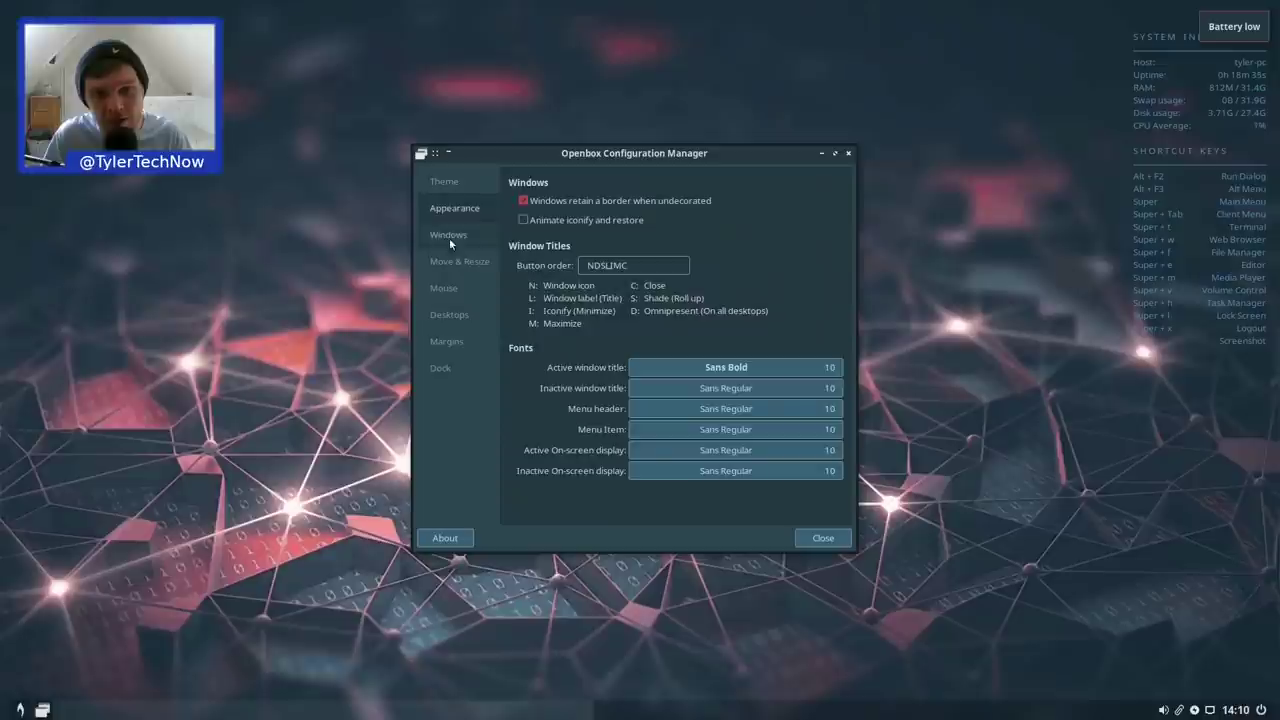
click(445, 289)
click(446, 320)
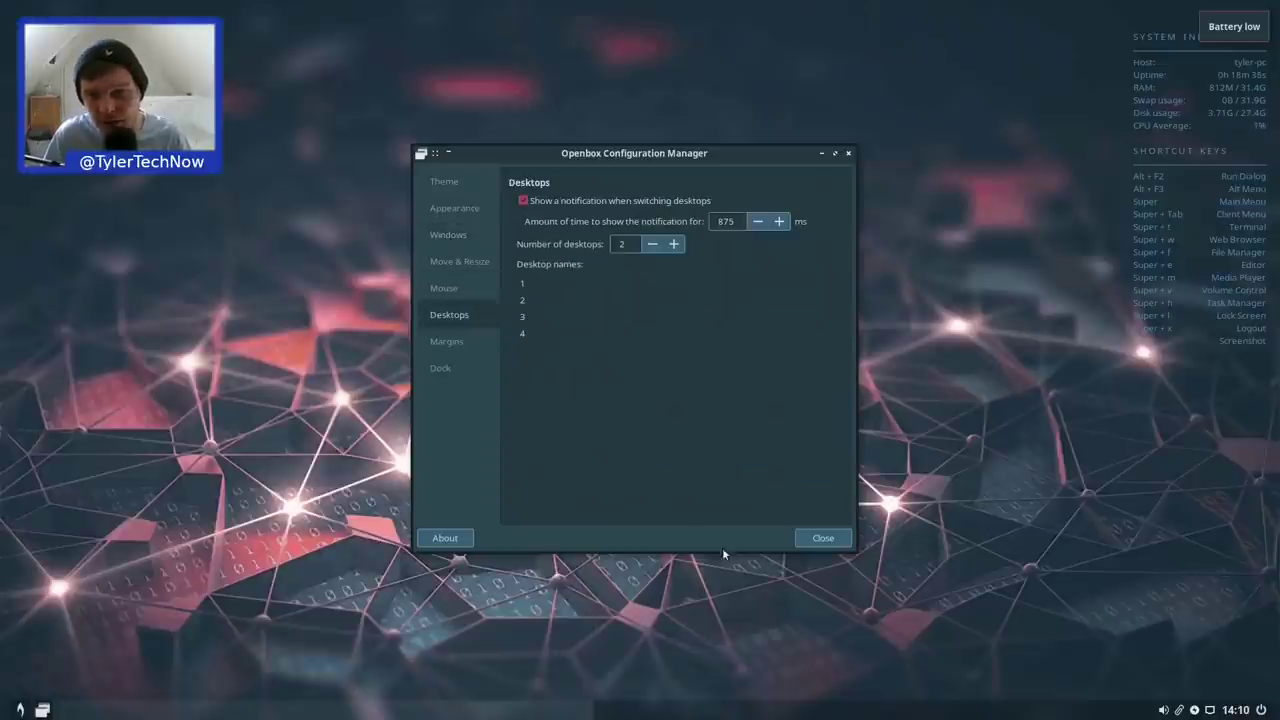
click(822, 538)
Open Customise Look and Feel from the Settings applications, and briefly open and close Volume Control
click(20, 708)
mouse_move(60, 547)
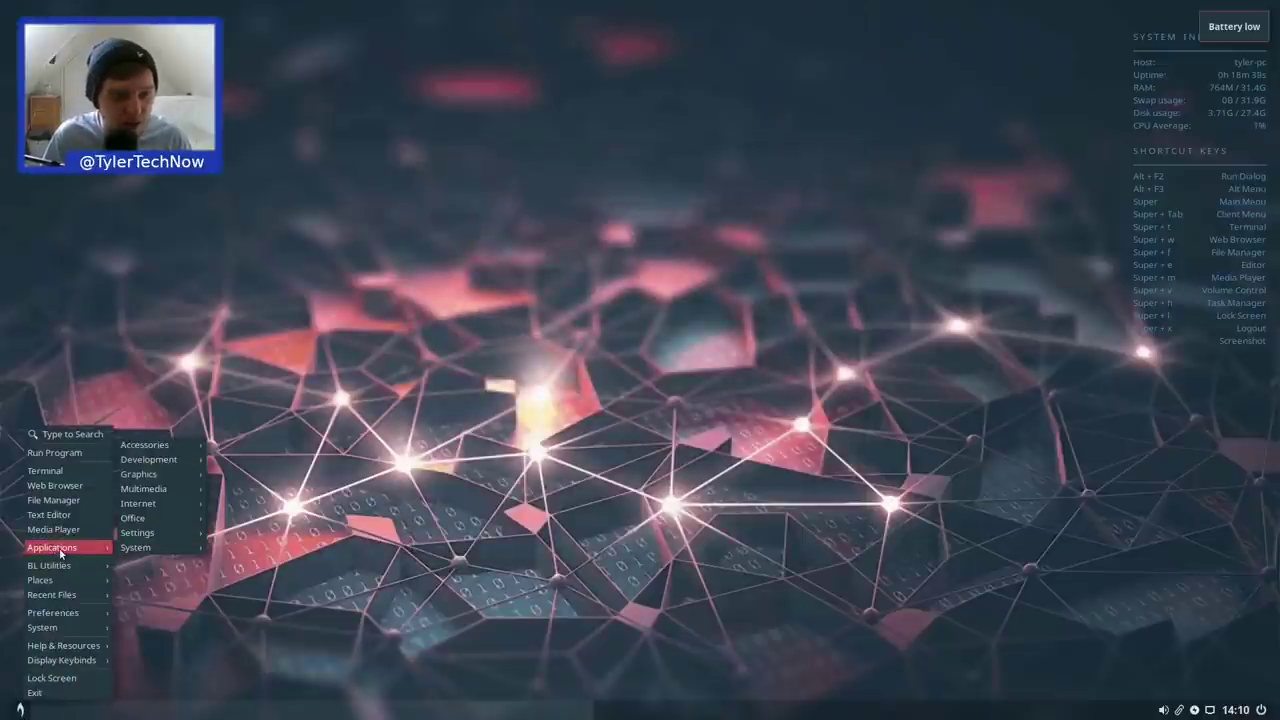
mouse_move(161, 538)
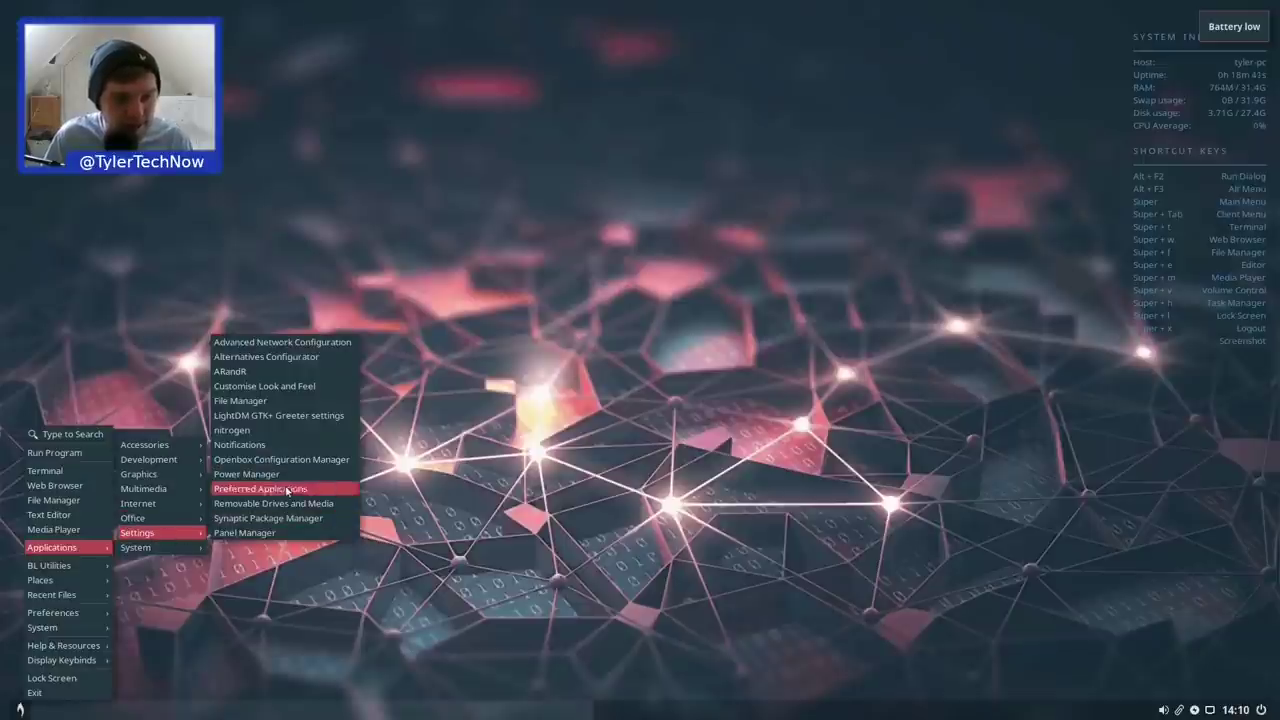
click(296, 387)
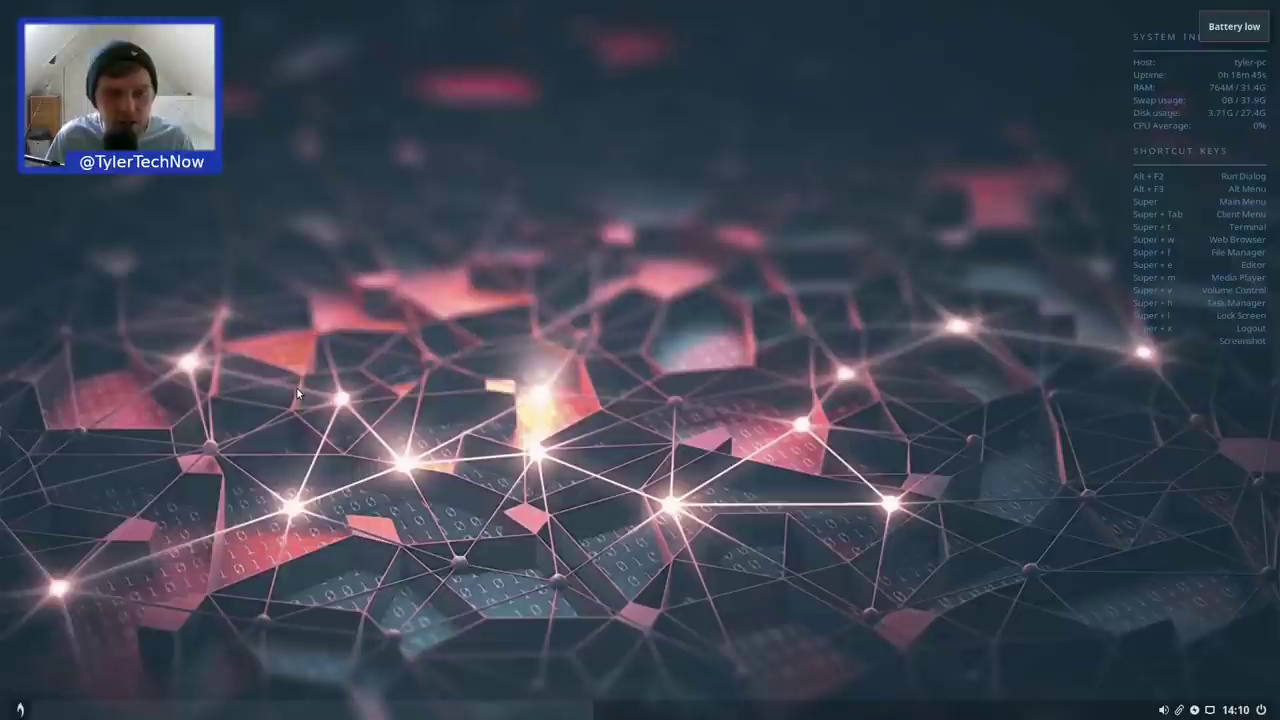
drag(657, 198, 610, 145)
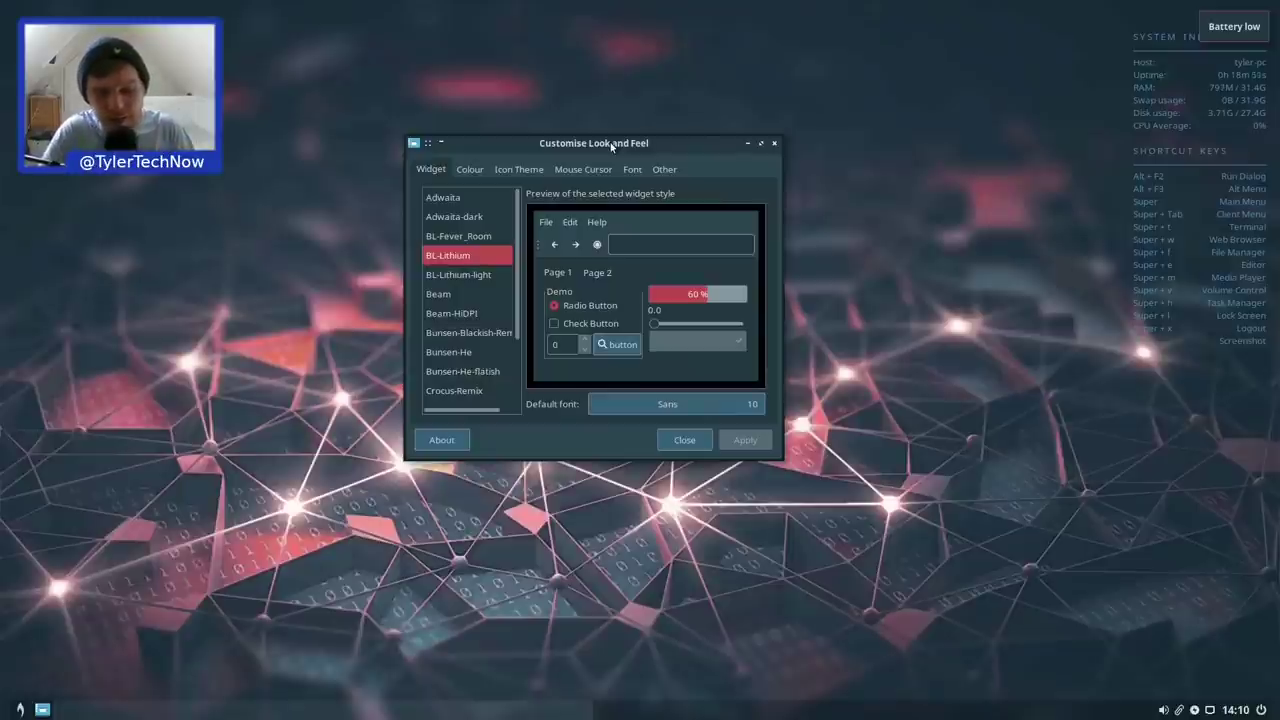
key(super+v)
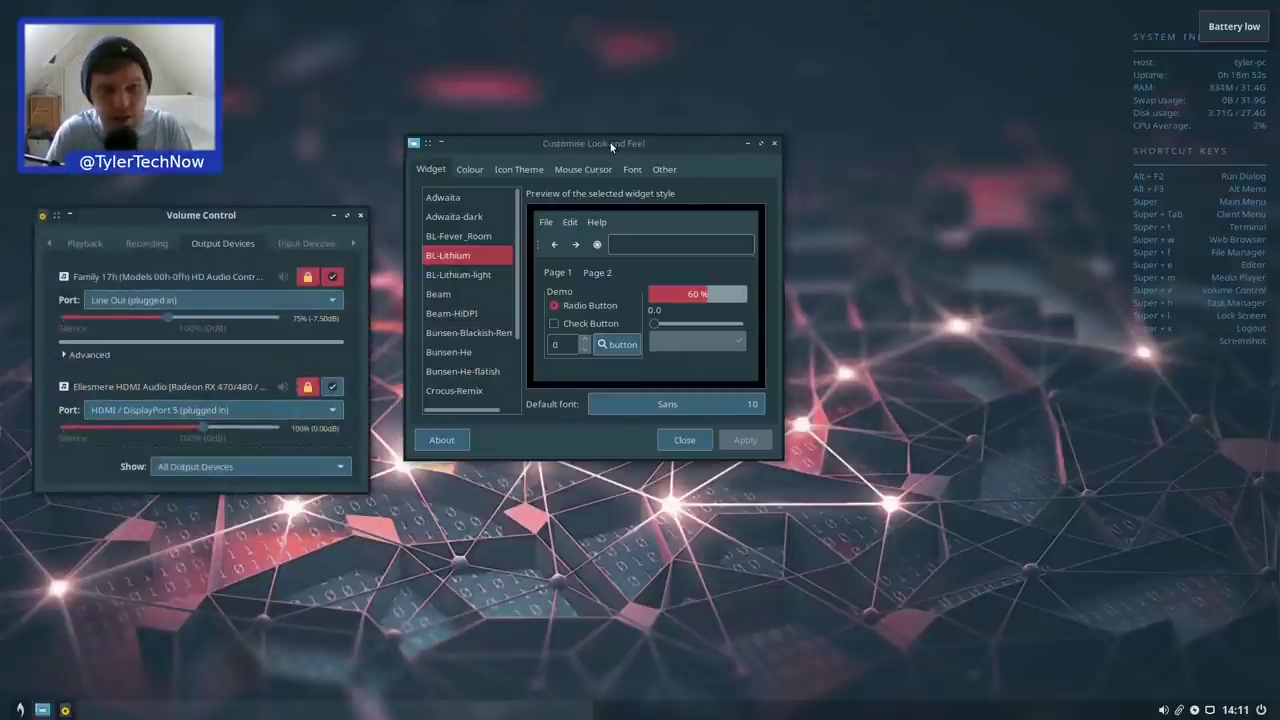
click(361, 215)
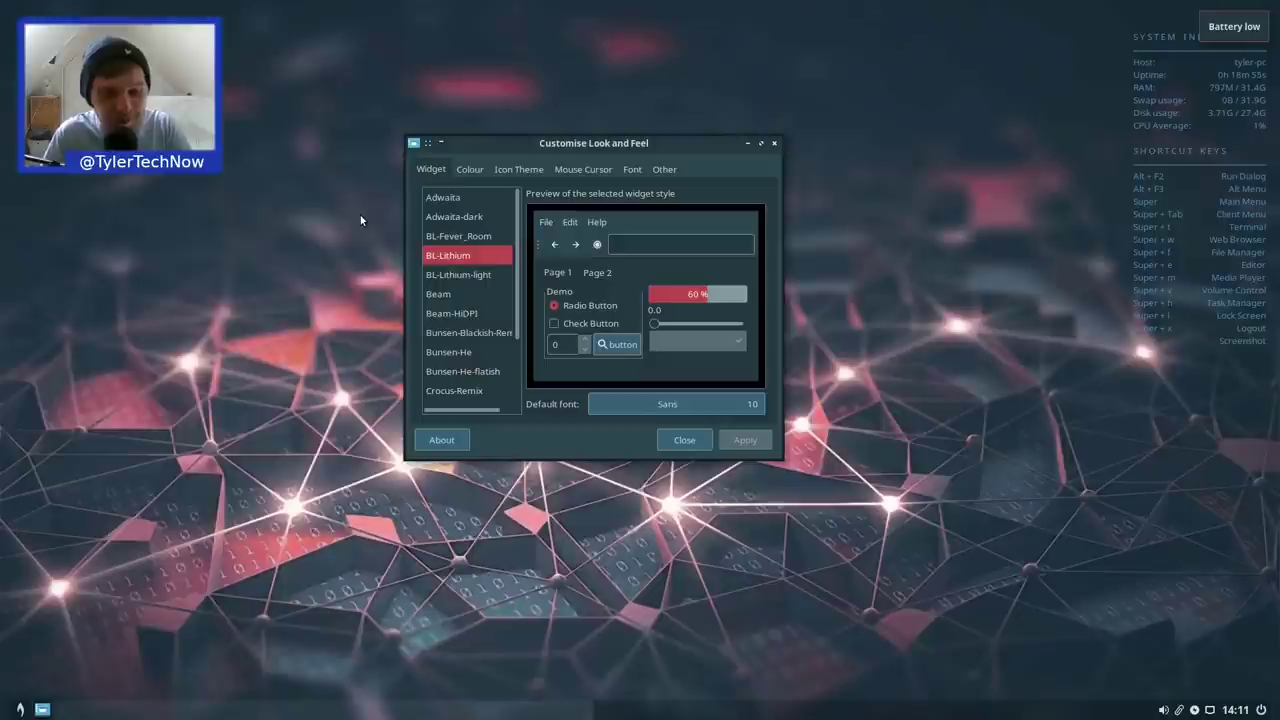
Launch a second Customise Look and Feel window by running lxappearance in a terminal, and close the terminal
key(super+t)
text(lxap)
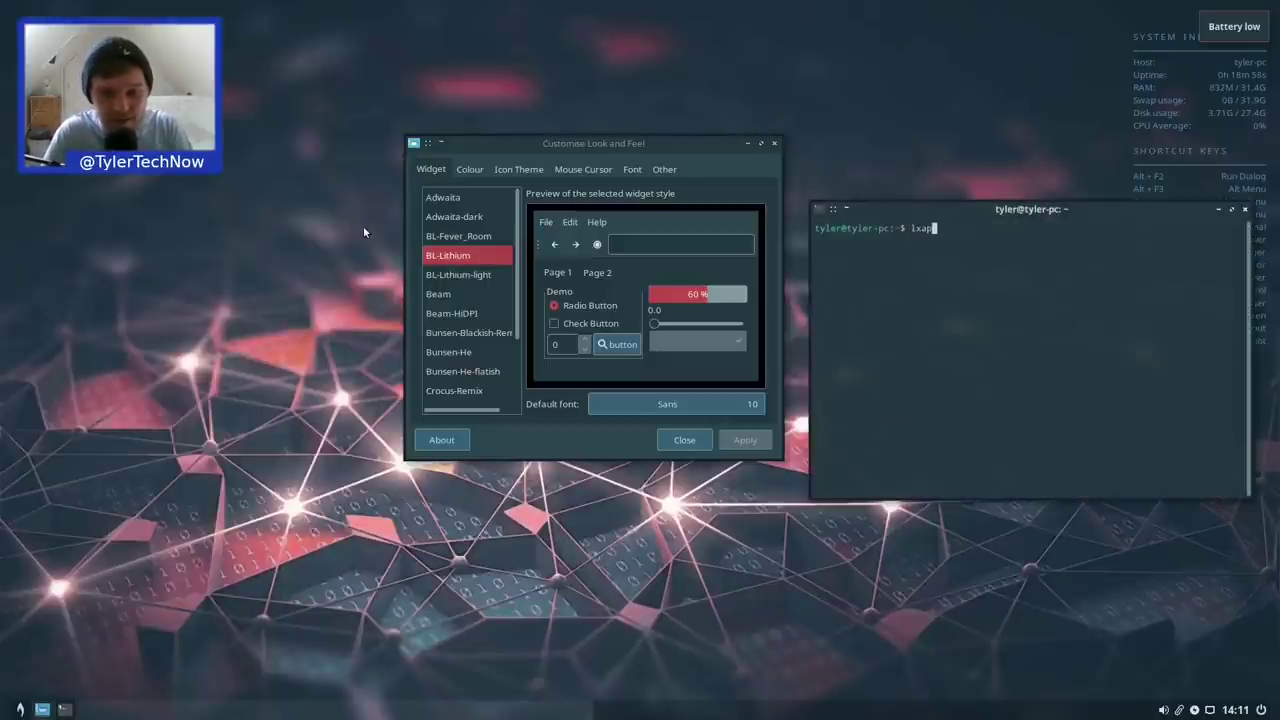
text(pearance)
key(Return)
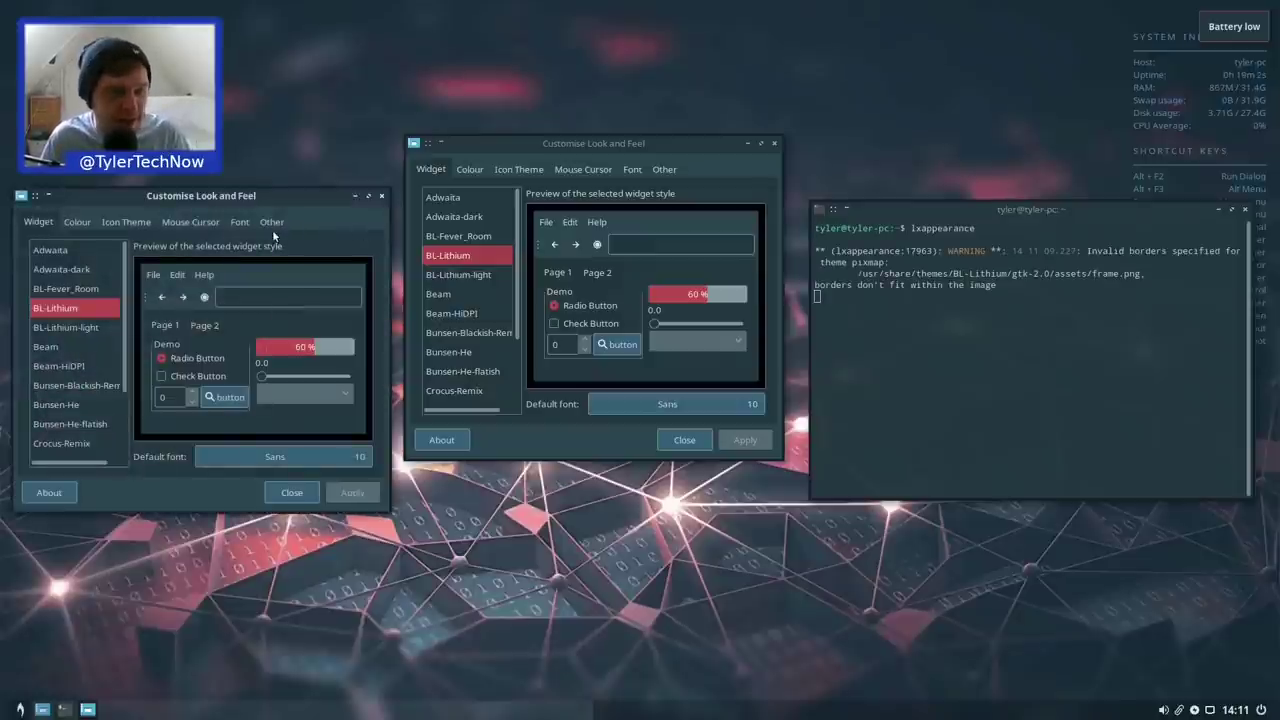
drag(255, 210, 287, 192)
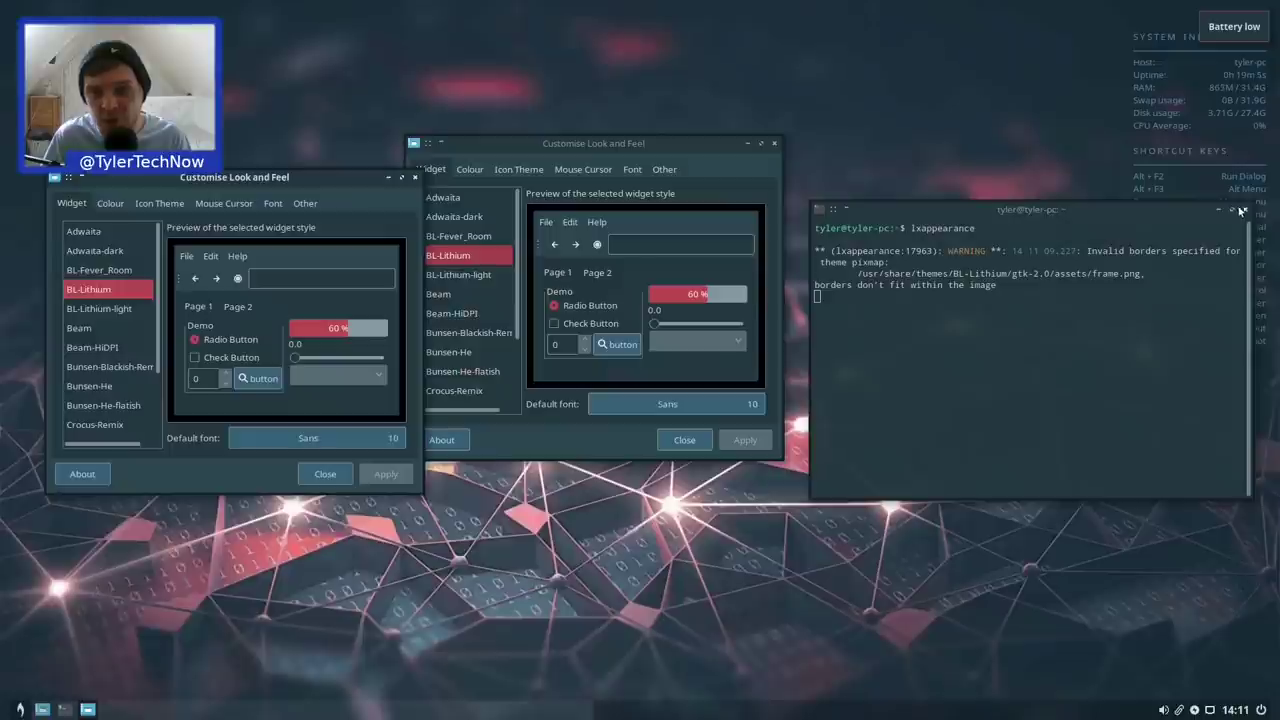
click(1245, 209)
Preview the BL-Lithium-light and RainForest widget styles, and reselect BL-Lithium
scroll(518, 240, down, 1)
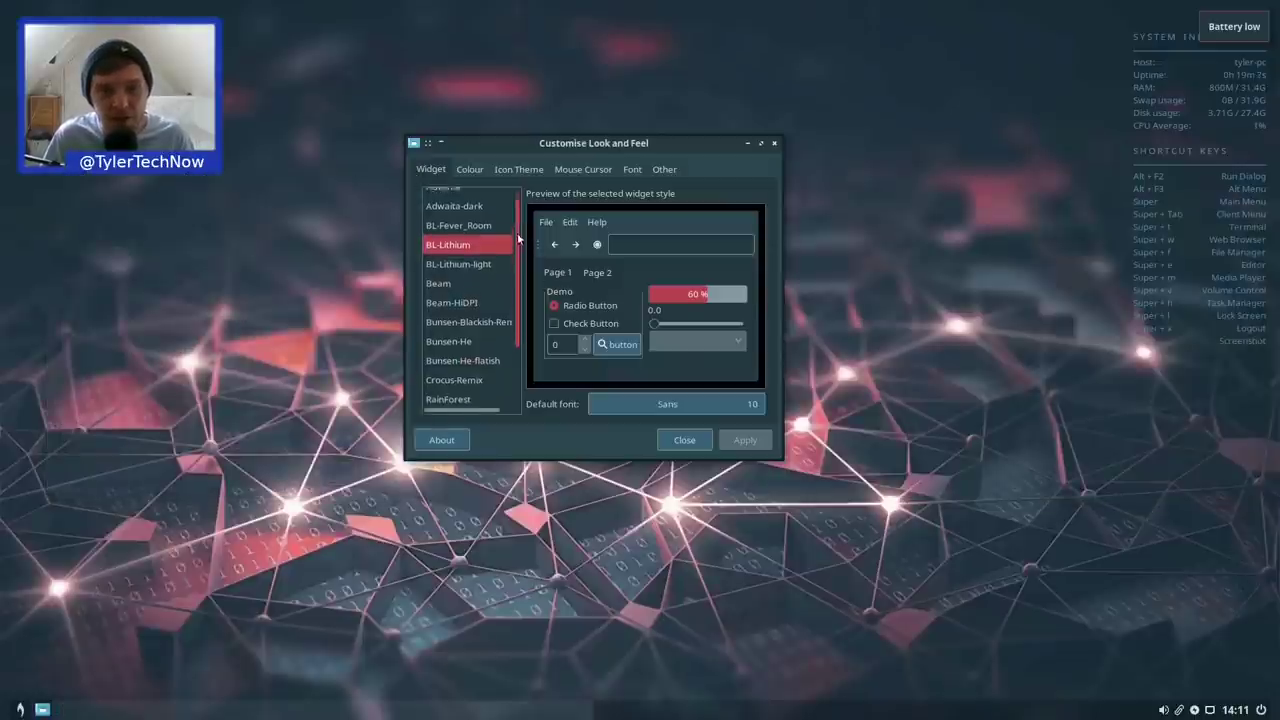
click(457, 257)
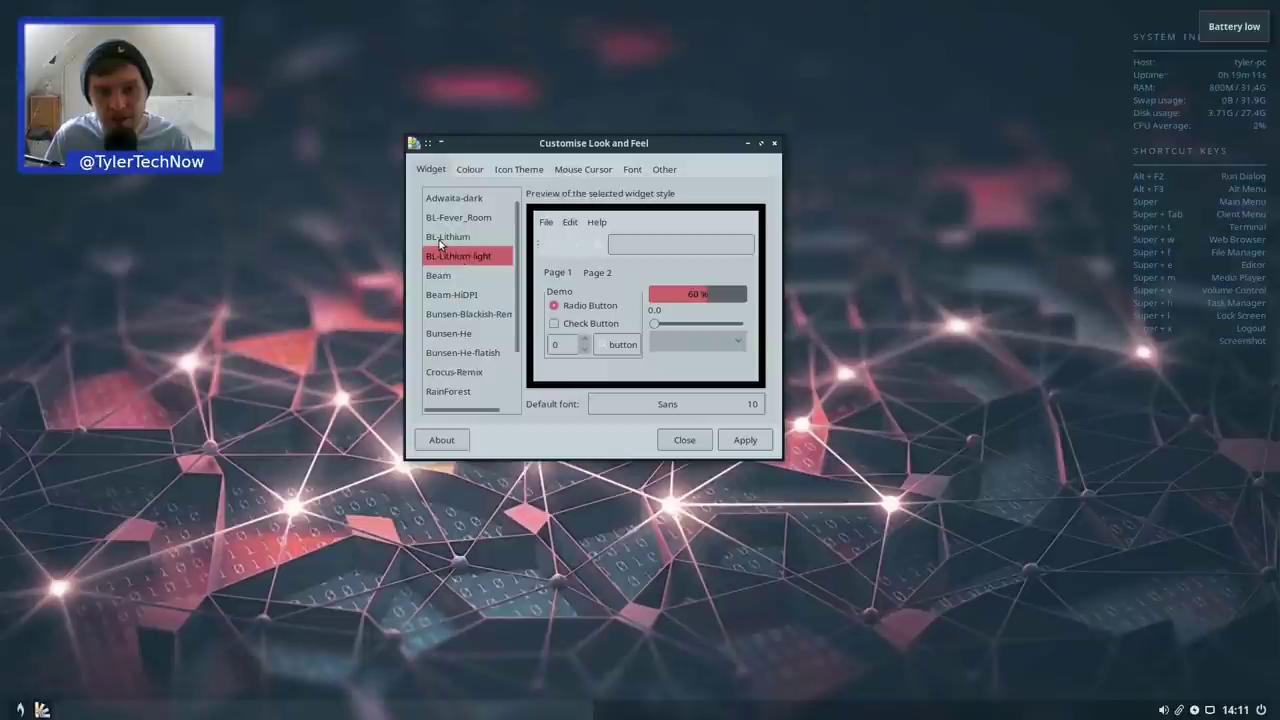
click(445, 238)
scroll(512, 344, down, 4)
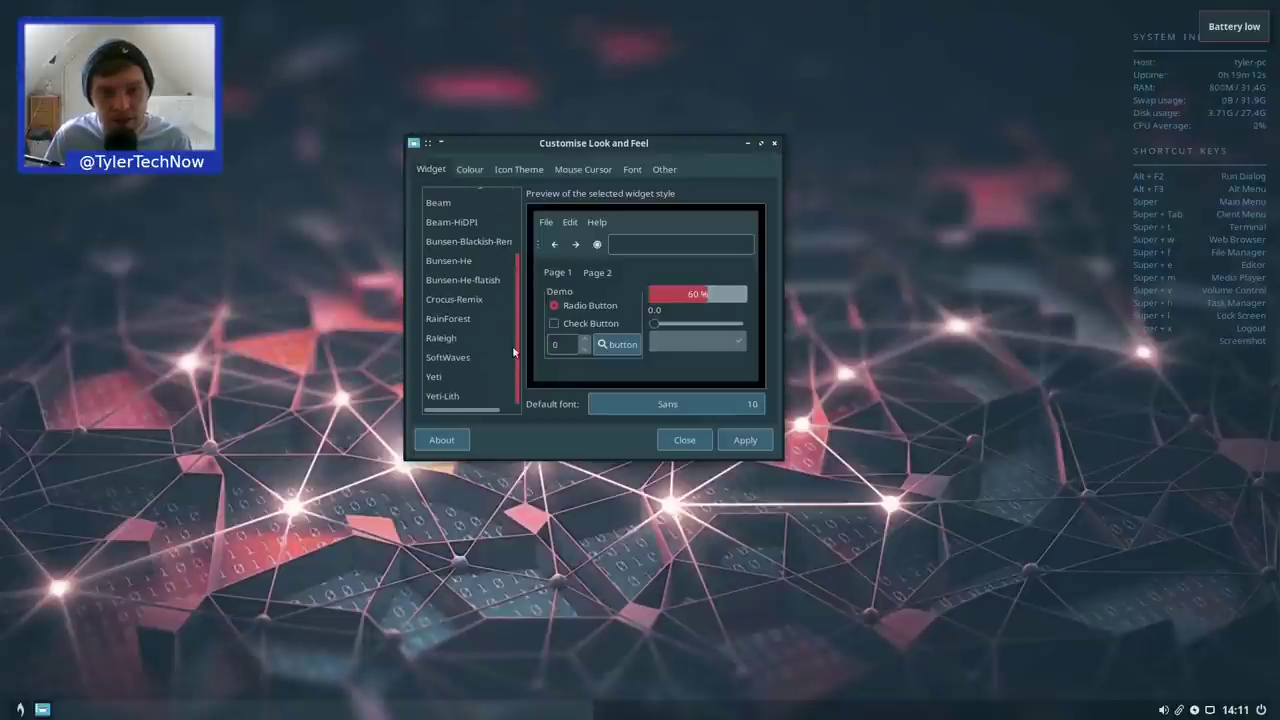
click(455, 319)
scroll(516, 276, up, 3)
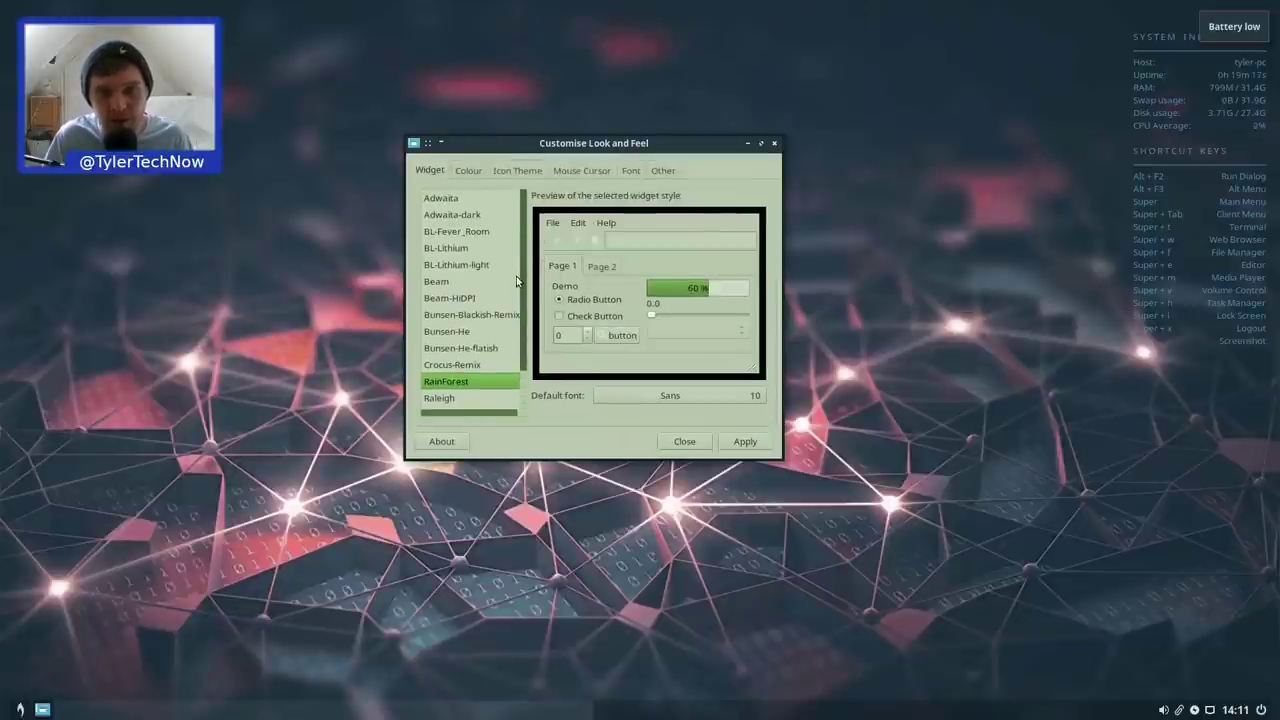
click(463, 248)
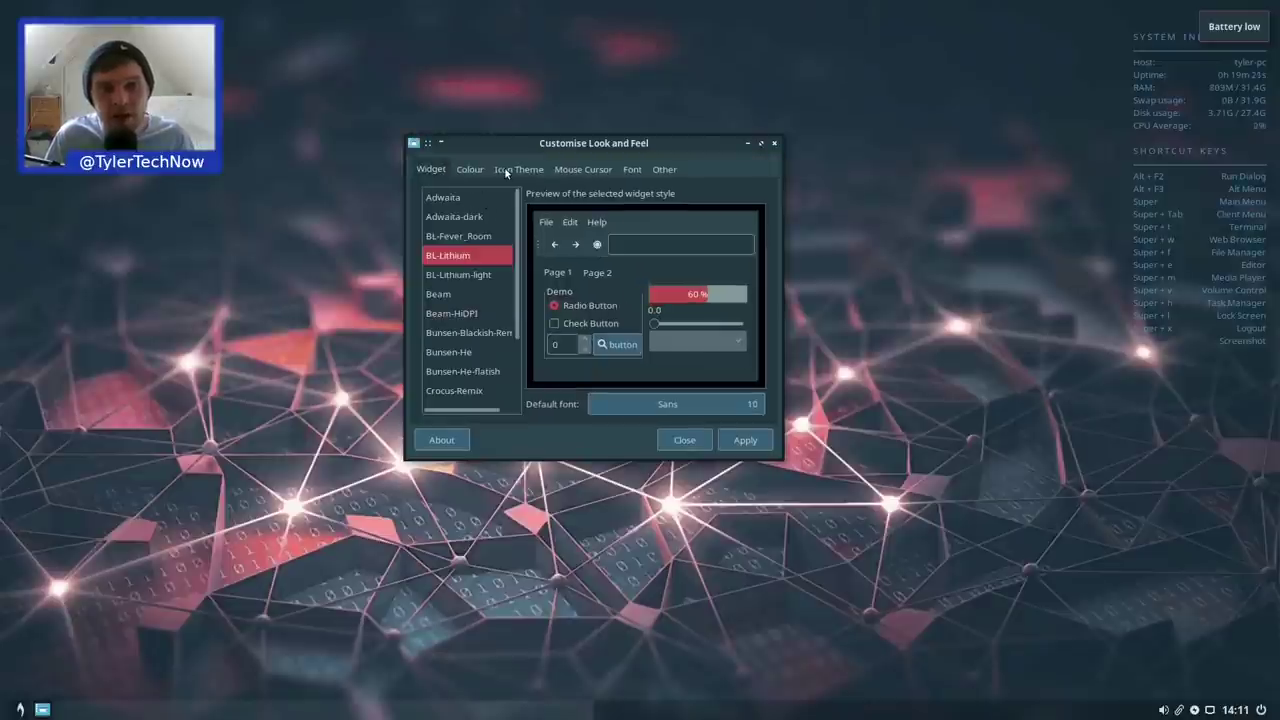
View the available icon themes in Customise Look and Feel, and close the window without applying anything
click(503, 170)
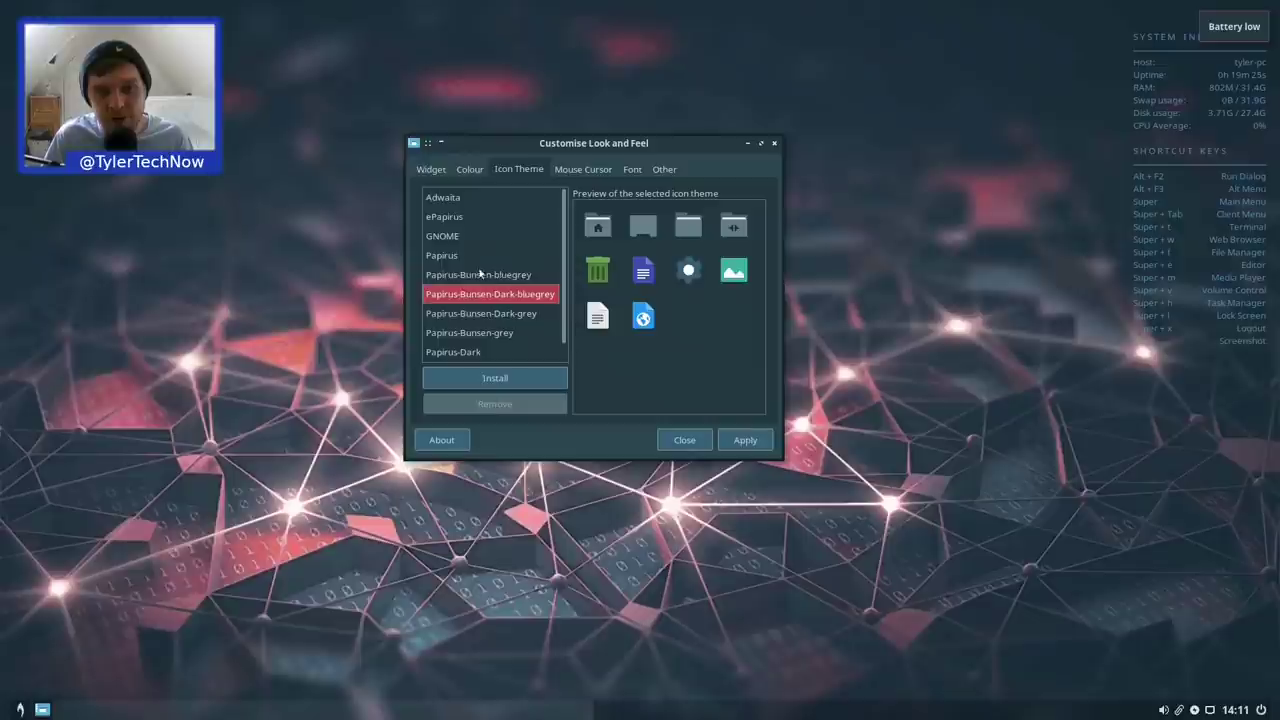
scroll(470, 265, down, 1)
scroll(475, 242, up, 1)
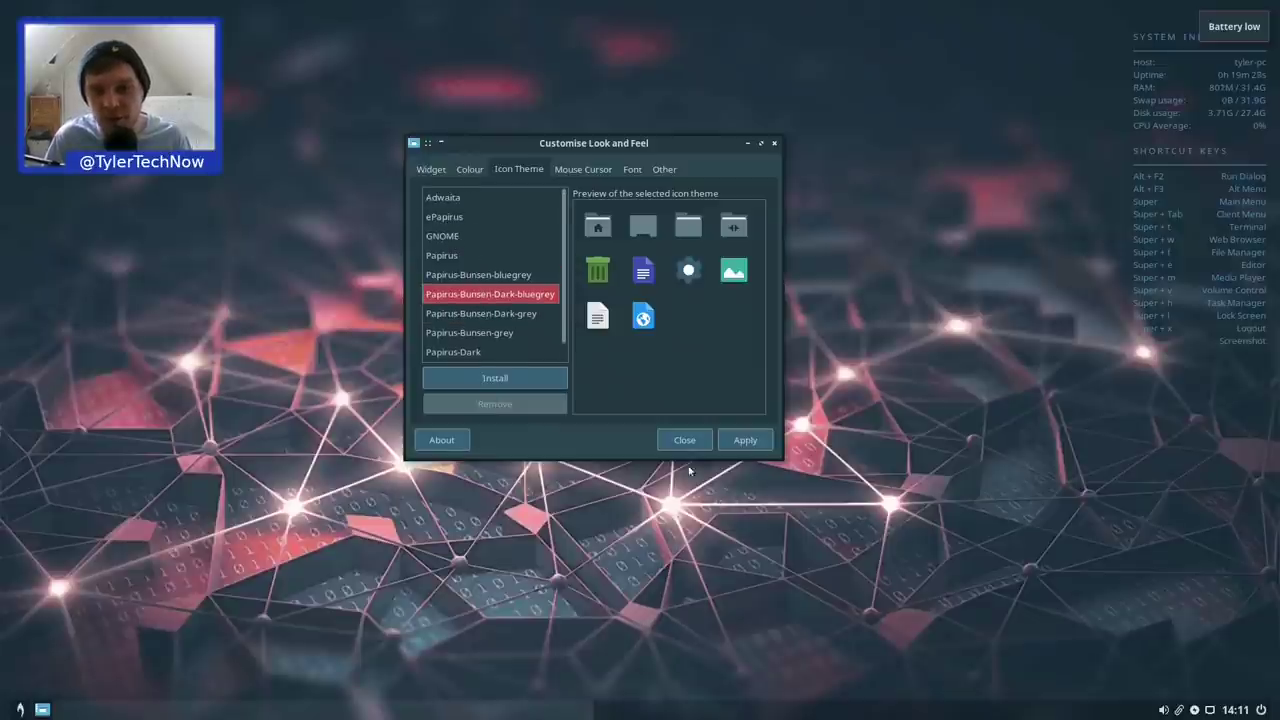
click(669, 440)
Open Alternatives Configurator from the Settings applications, browse the alternative groups, and close the window
click(20, 709)
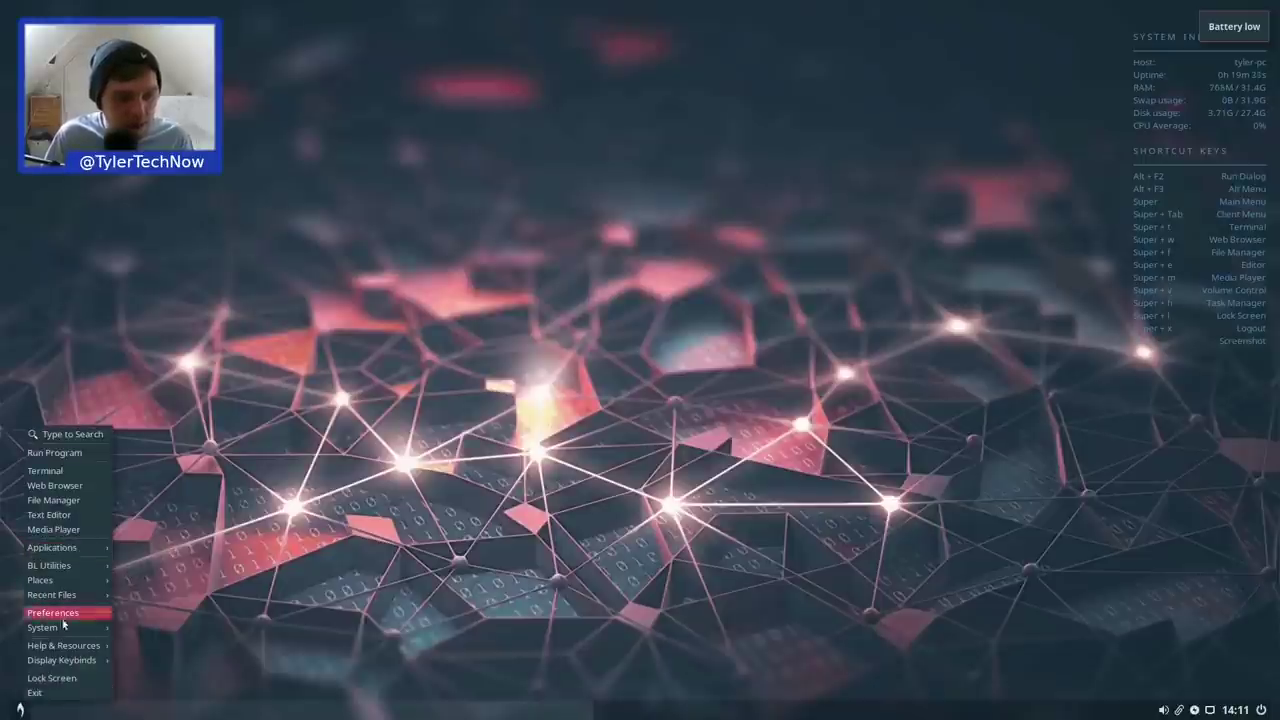
mouse_move(161, 530)
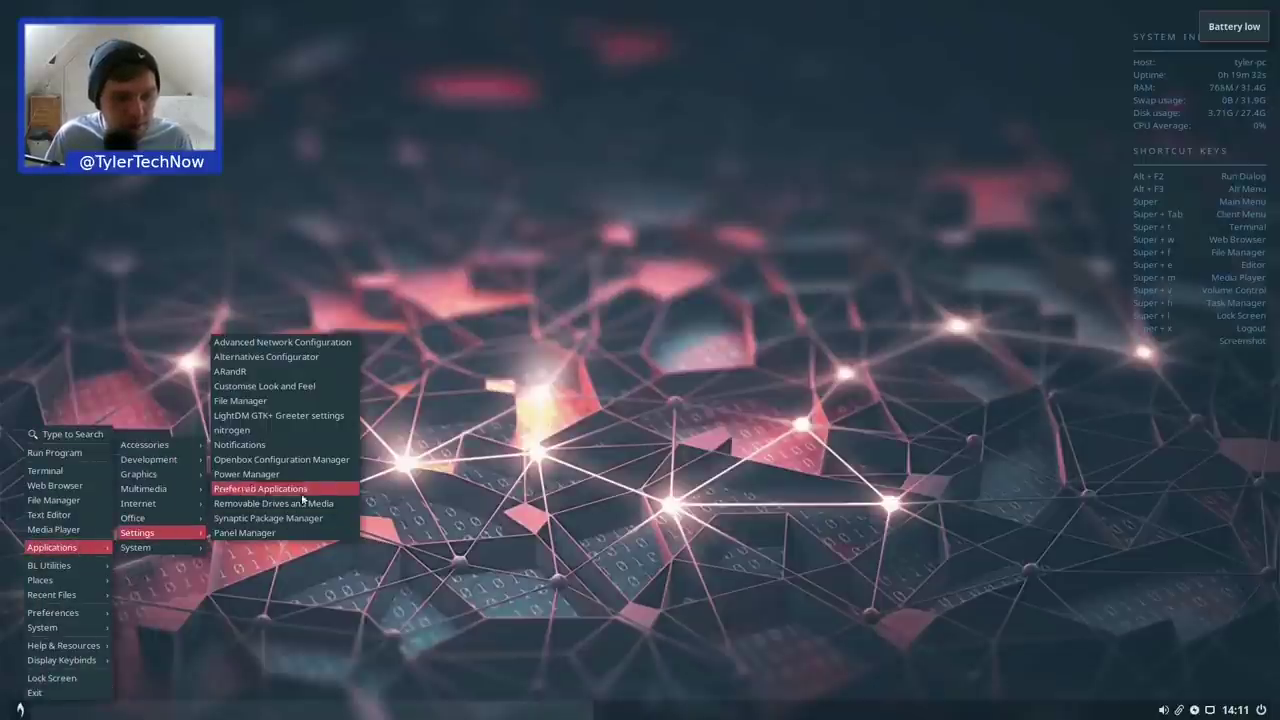
click(304, 359)
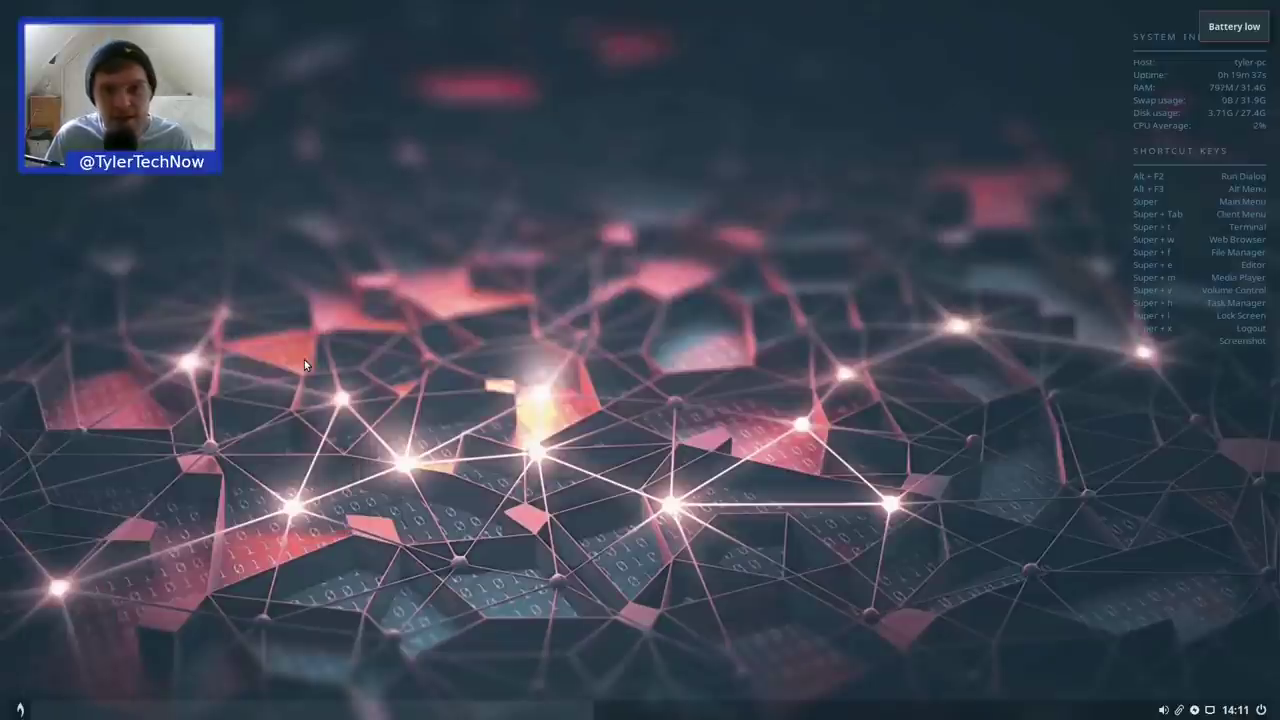
scroll(454, 325, down, 10)
scroll(455, 448, up, 10)
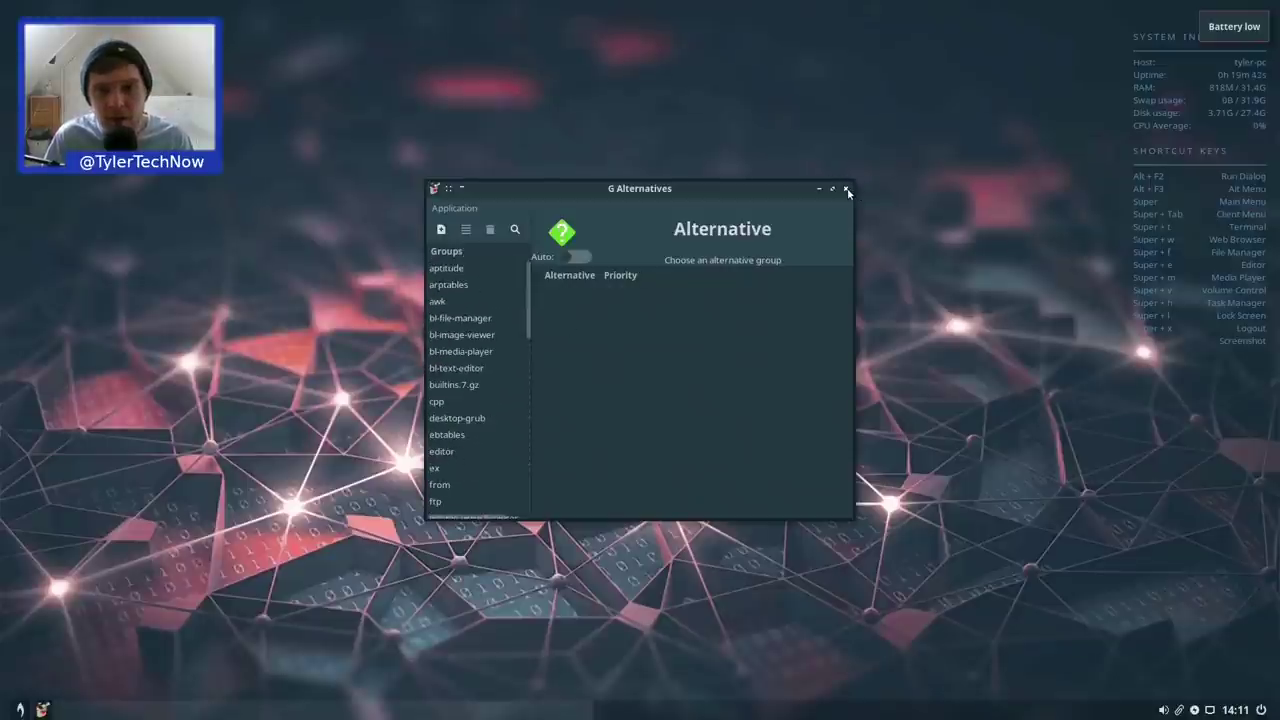
click(847, 192)
Open GDebi Package Installer from the System applications
click(20, 709)
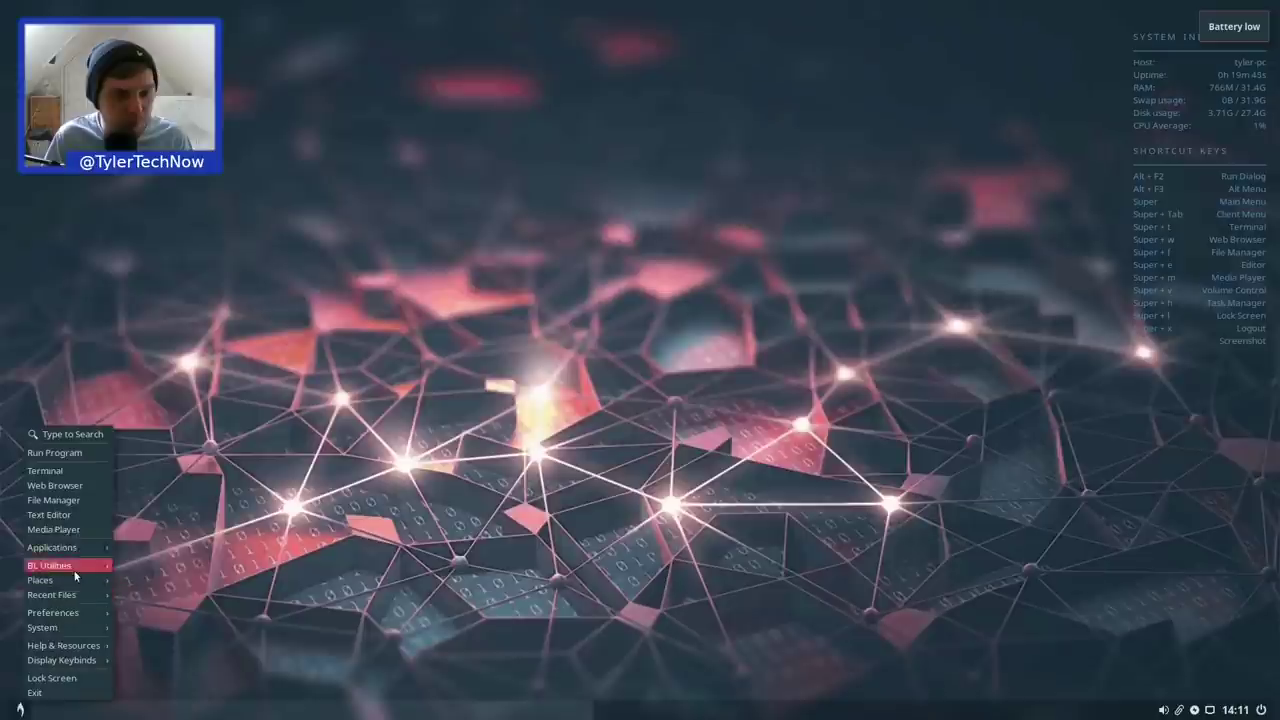
mouse_move(80, 547)
mouse_move(168, 547)
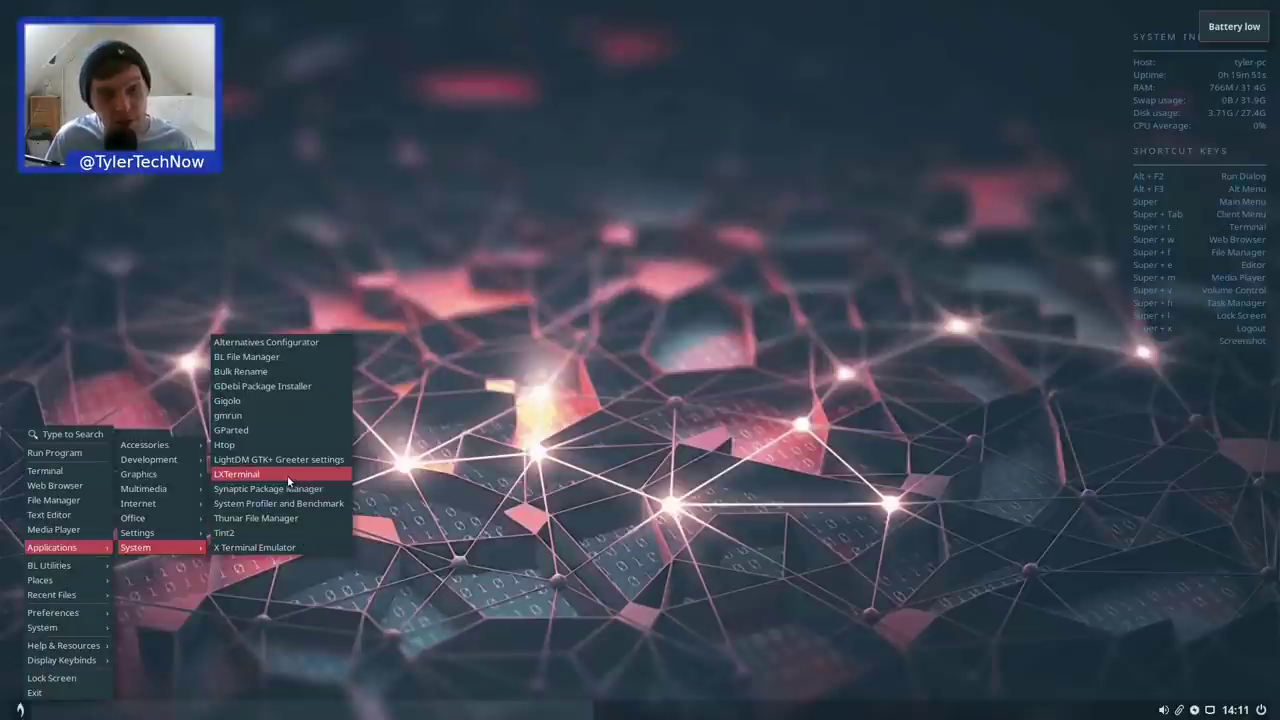
click(268, 388)
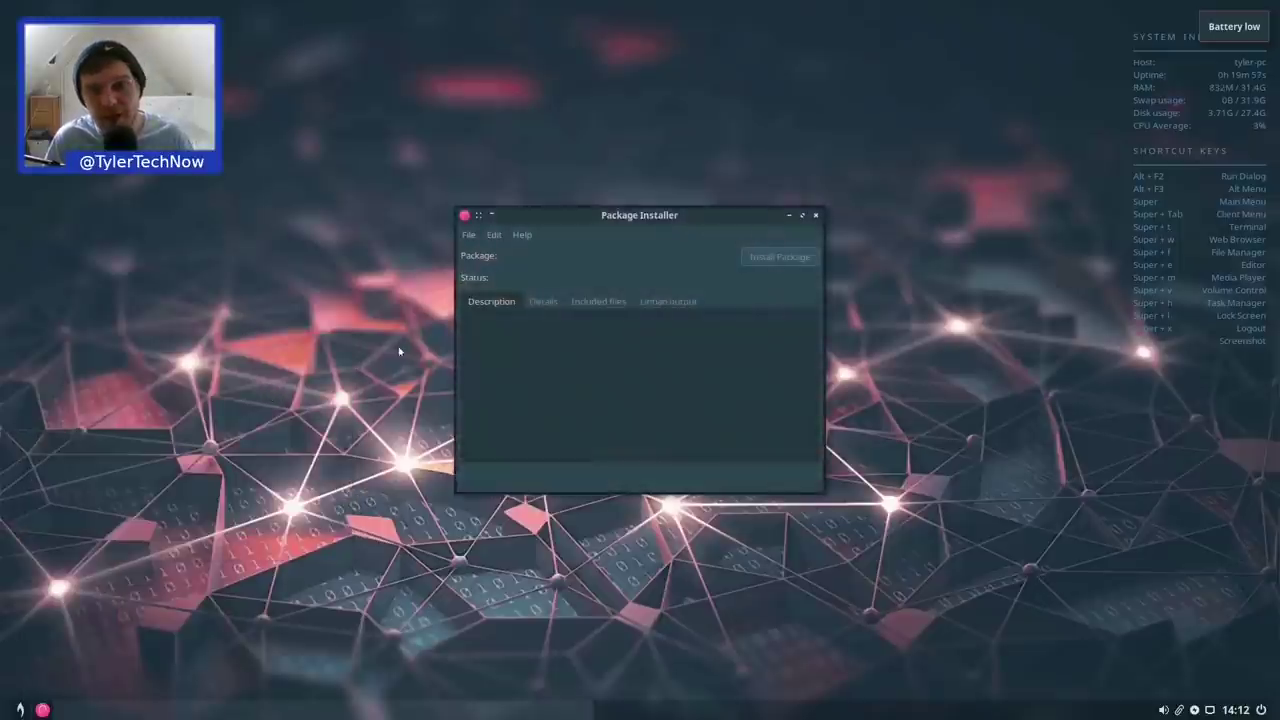
Close the GDebi Package Installer and dismiss the low-battery notification
drag(641, 226, 580, 219)
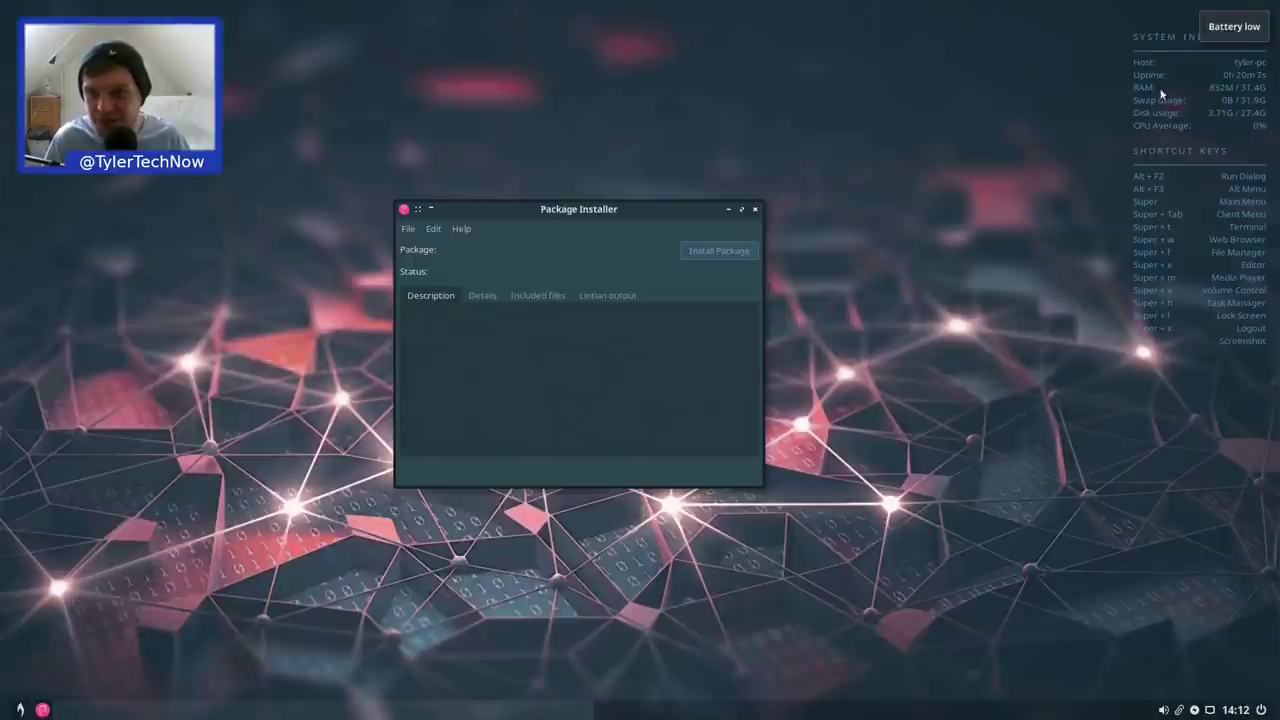
click(756, 210)
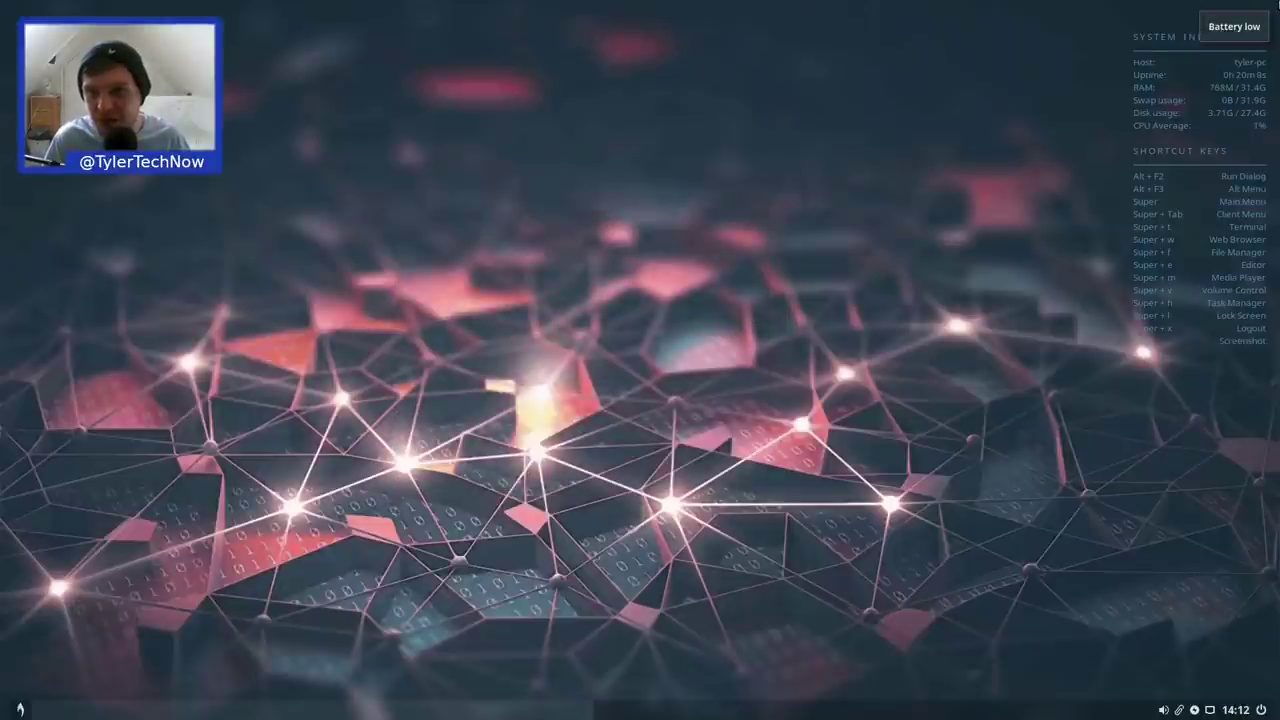
click(1231, 25)
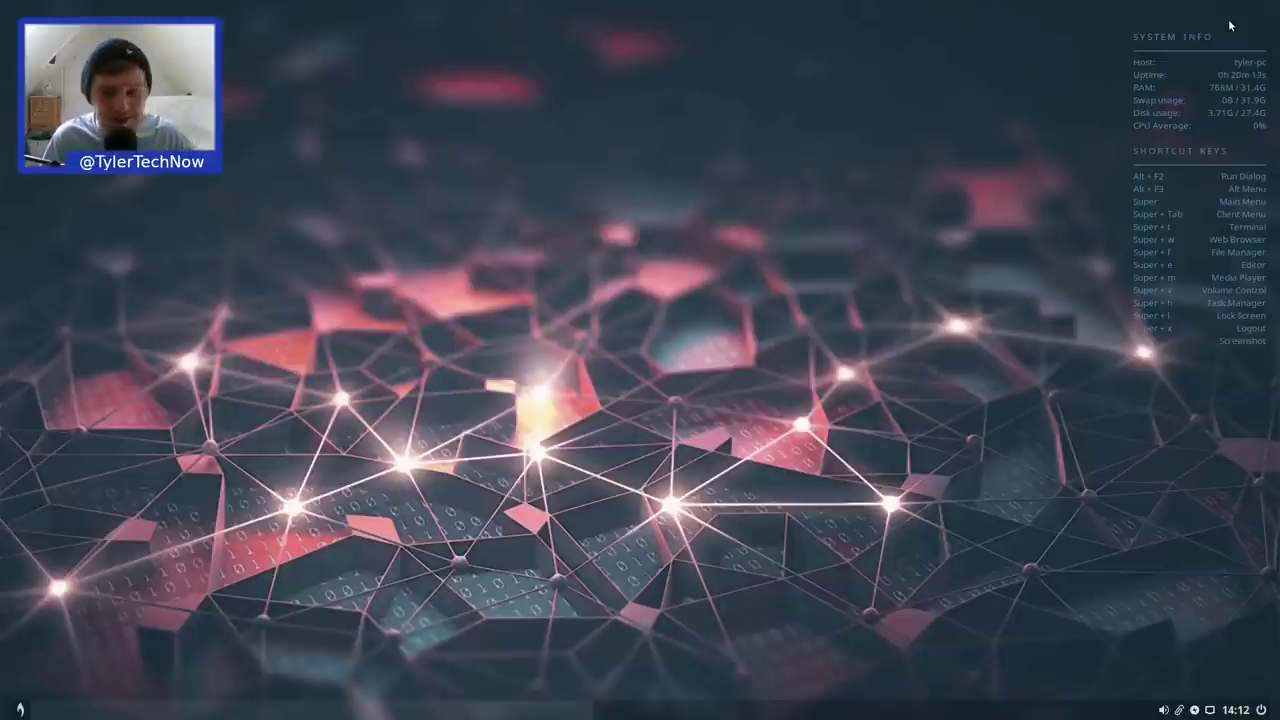
View the list of bundled applications in the System category and close the menu
click(20, 709)
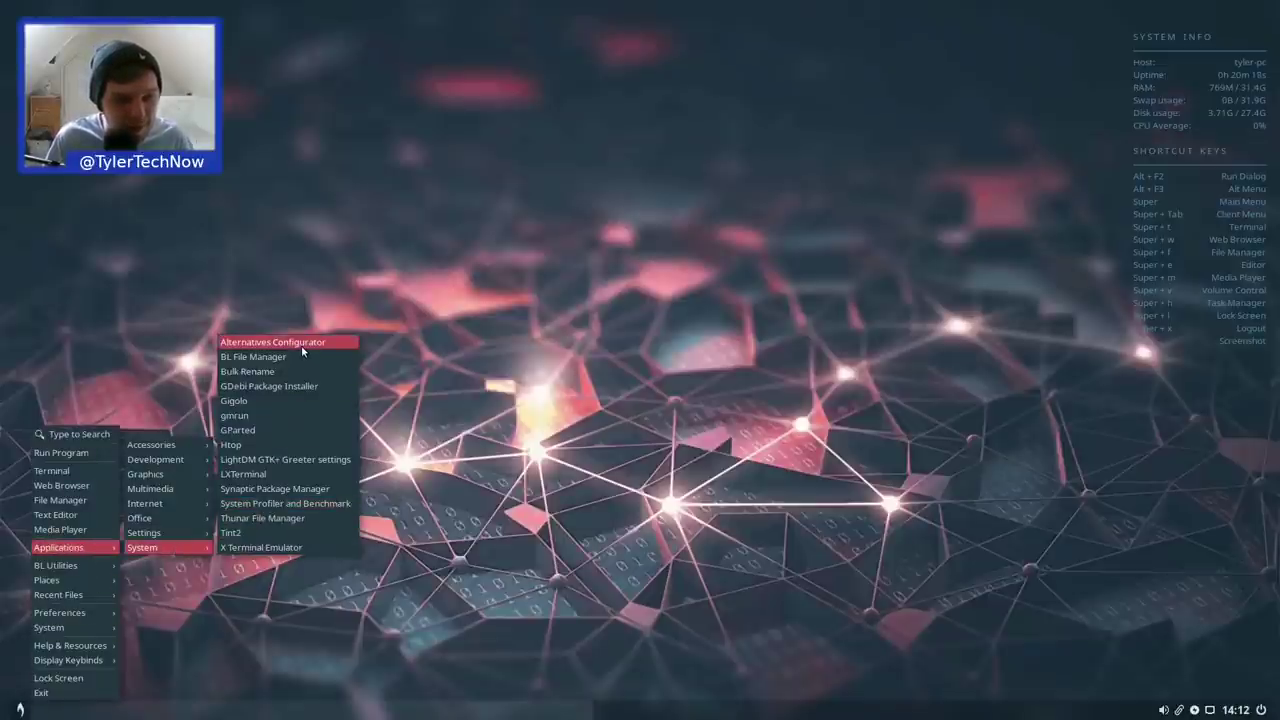
click(647, 407)
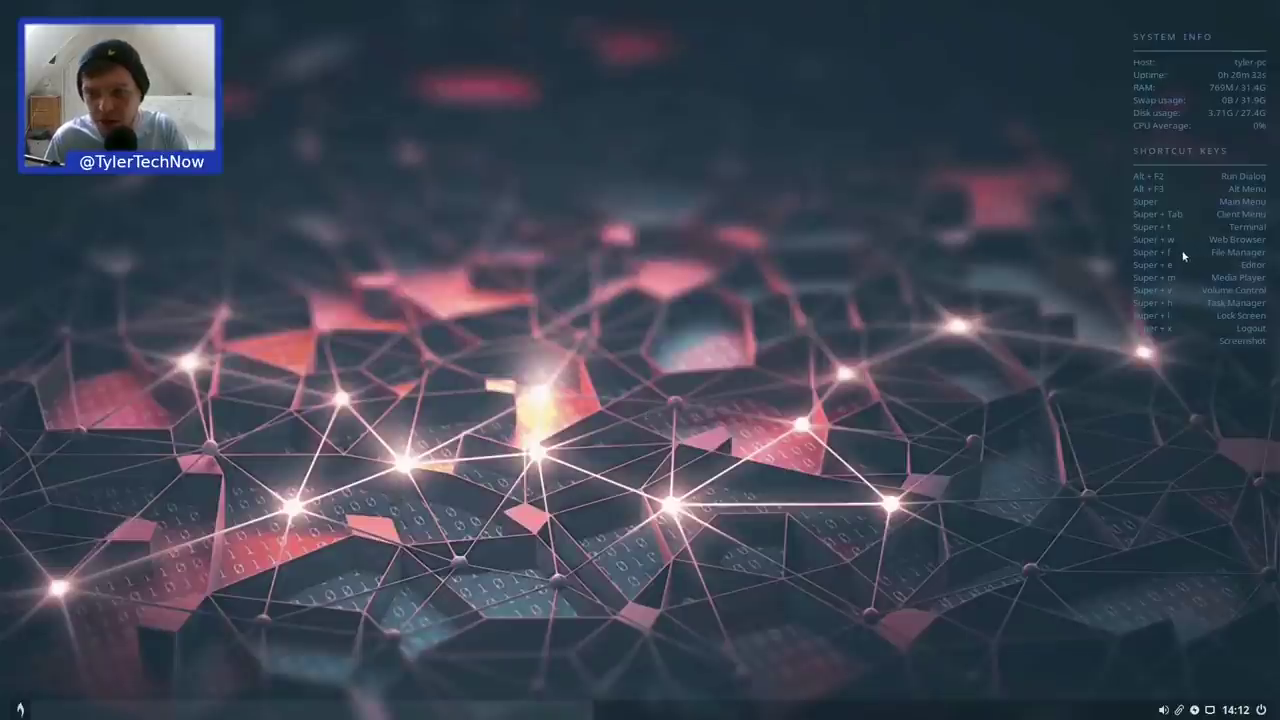
Open the home folder in the file manager, show hidden files, and open the .config folder
key(super+f)
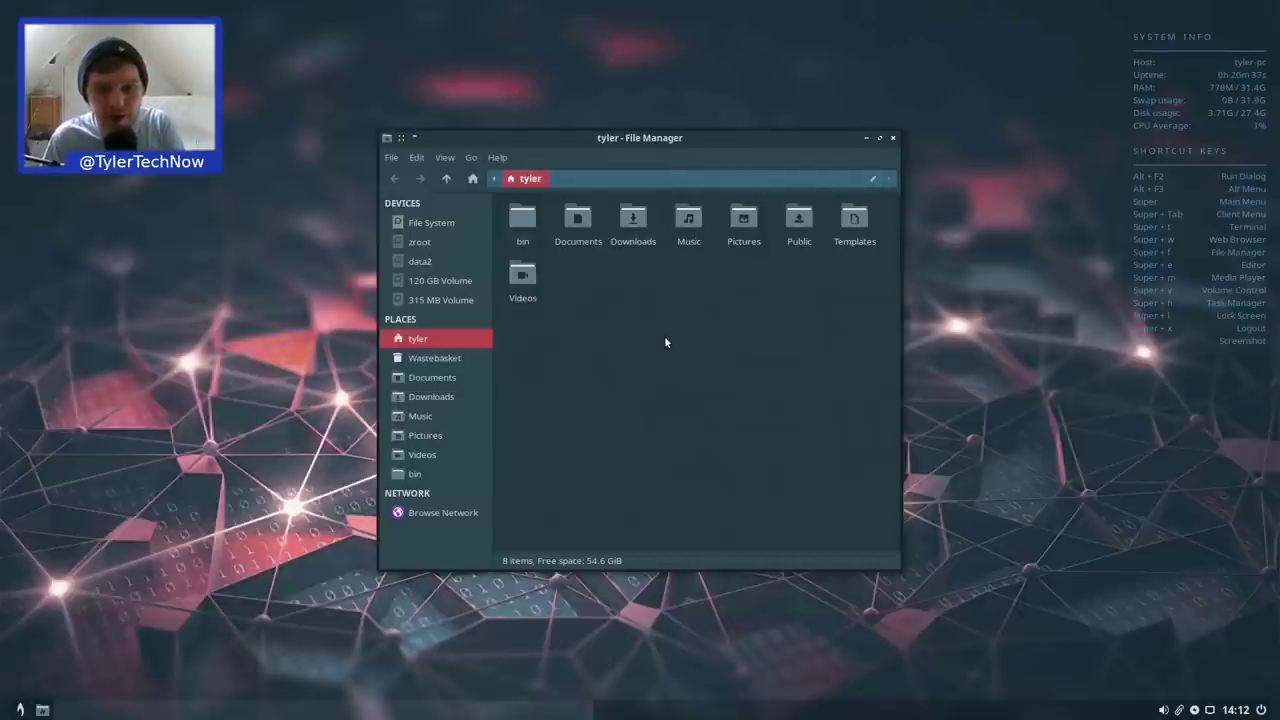
key(ctrl+h)
click(788, 335)
scroll(630, 340, down, 3)
scroll(644, 352, up, 1)
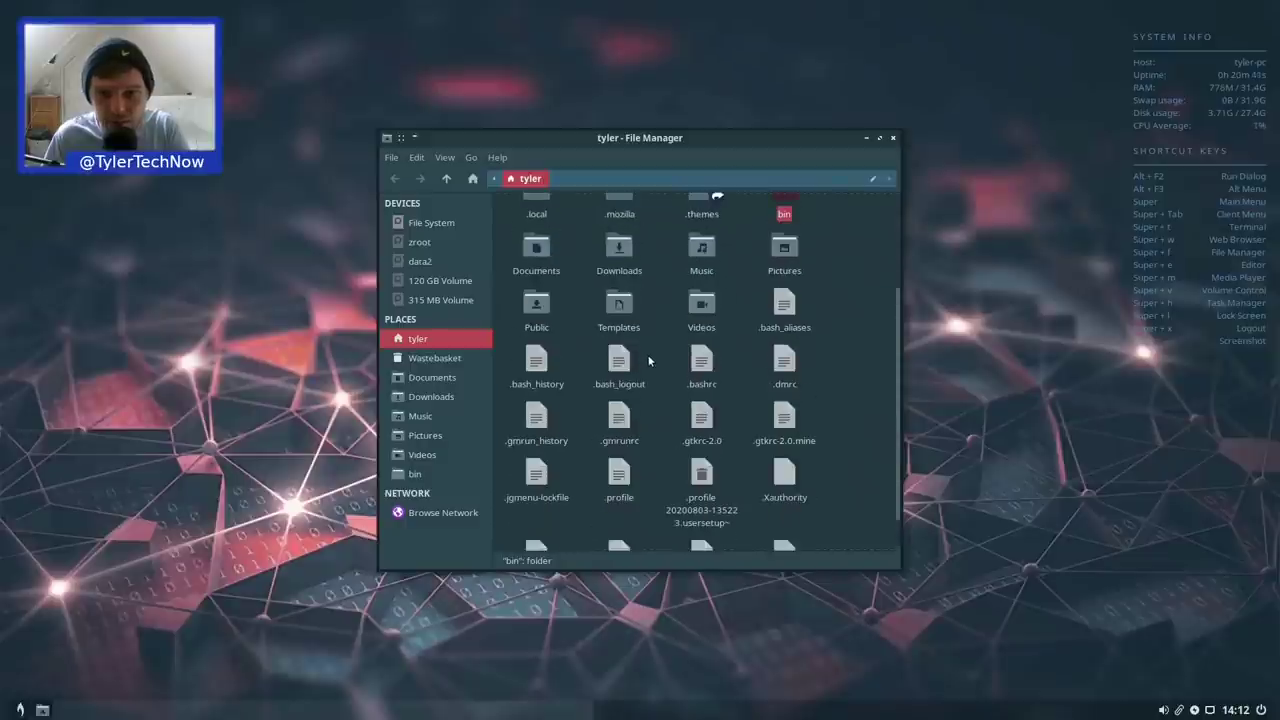
scroll(756, 368, up, 3)
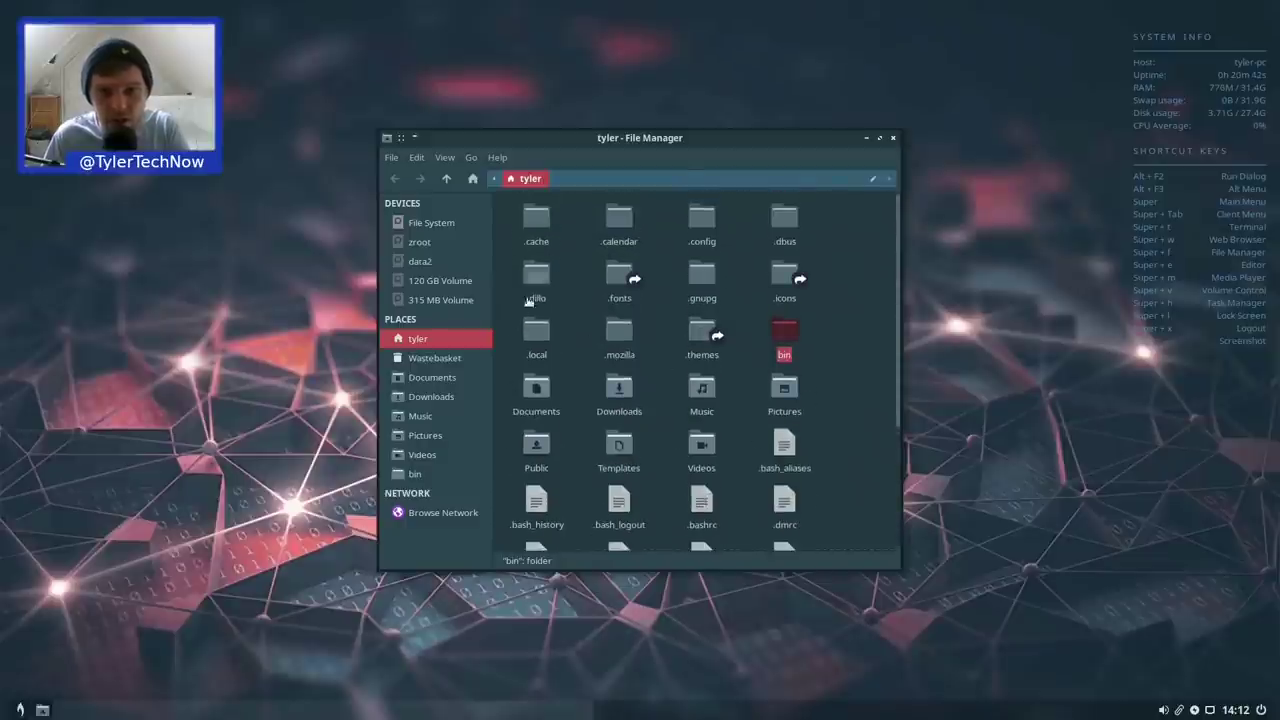
double_click(697, 219)
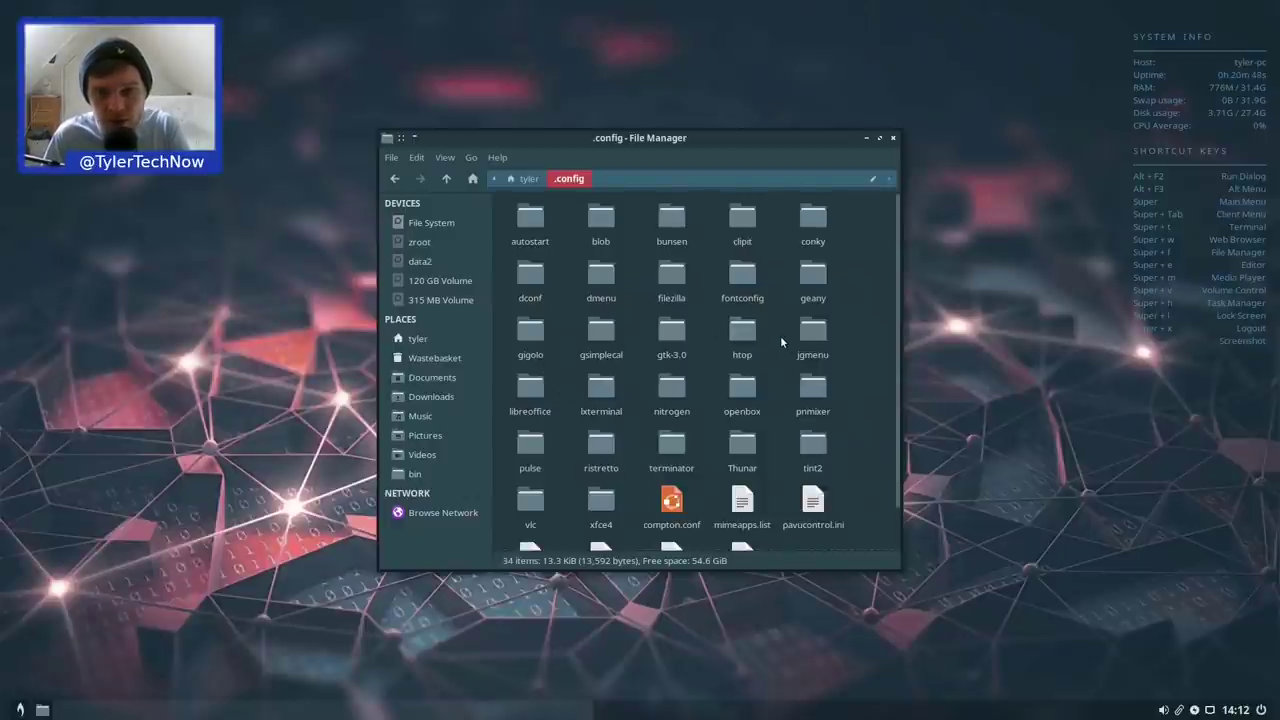
Look over the configuration folders in .config, open the openbox folder, and open bl-rc.xml in the text editor
click(812, 228)
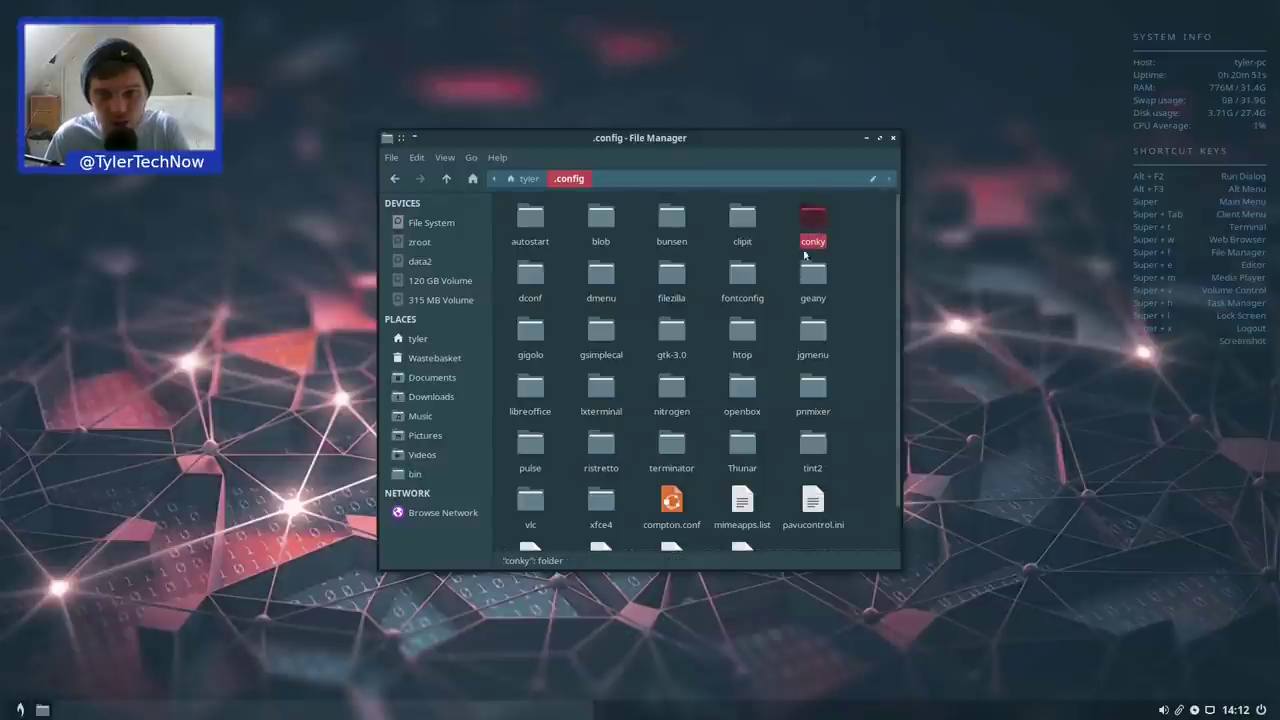
click(537, 341)
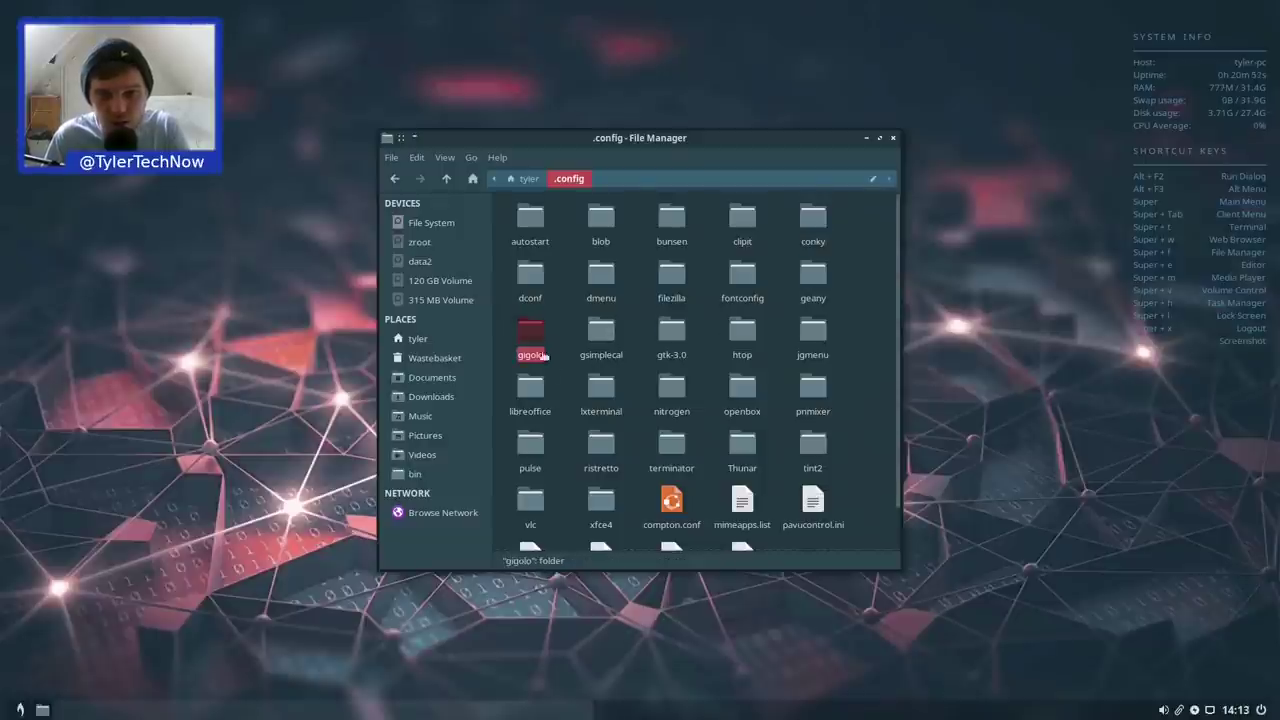
click(673, 393)
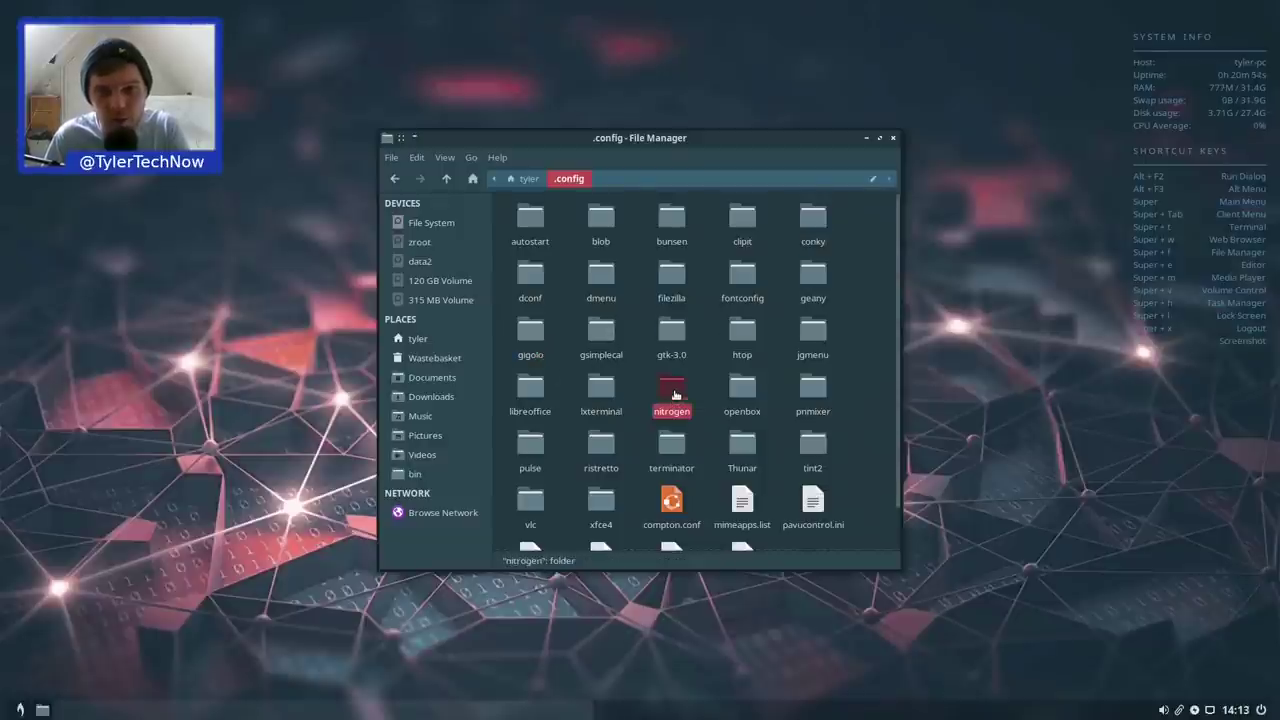
click(670, 340)
click(743, 395)
double_click(743, 395)
drag(655, 299, 592, 284)
click(642, 222)
double_click(642, 222)
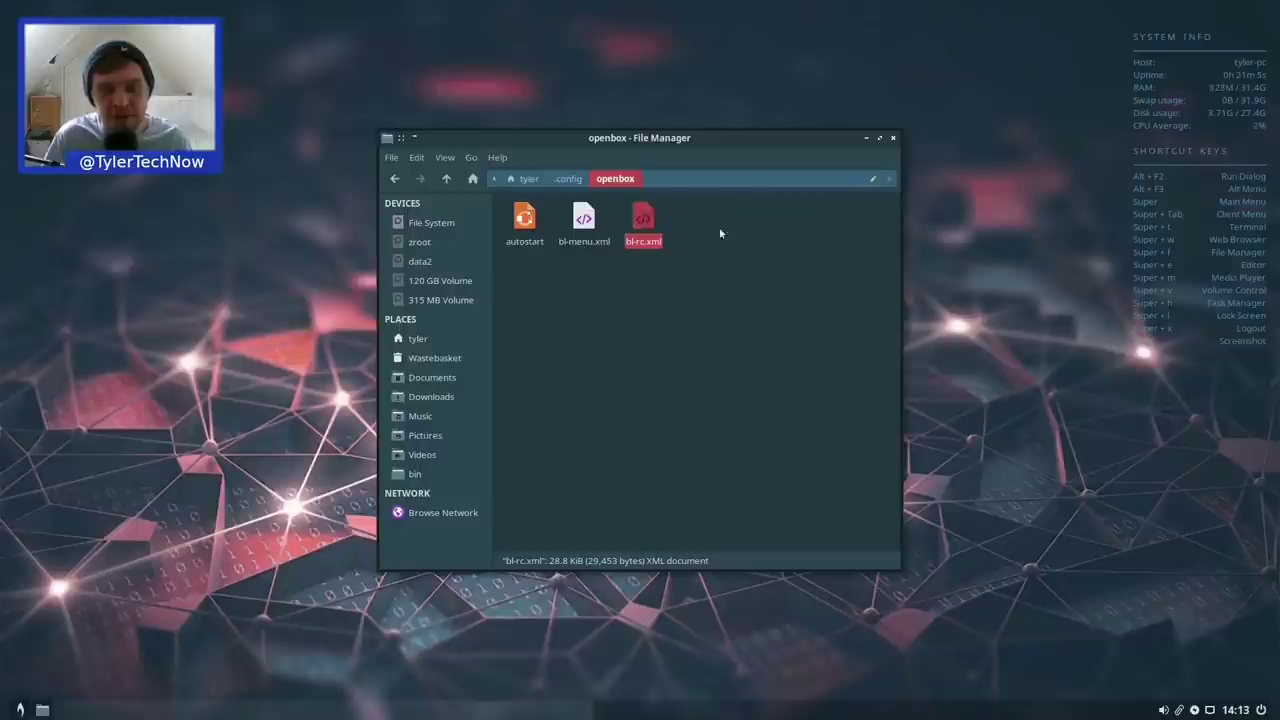
Examine the theme, keybinding and mouse settings in bl-rc.xml, and close the editor without making changes
drag(868, 513, 1083, 693)
scroll(588, 329, down, 20)
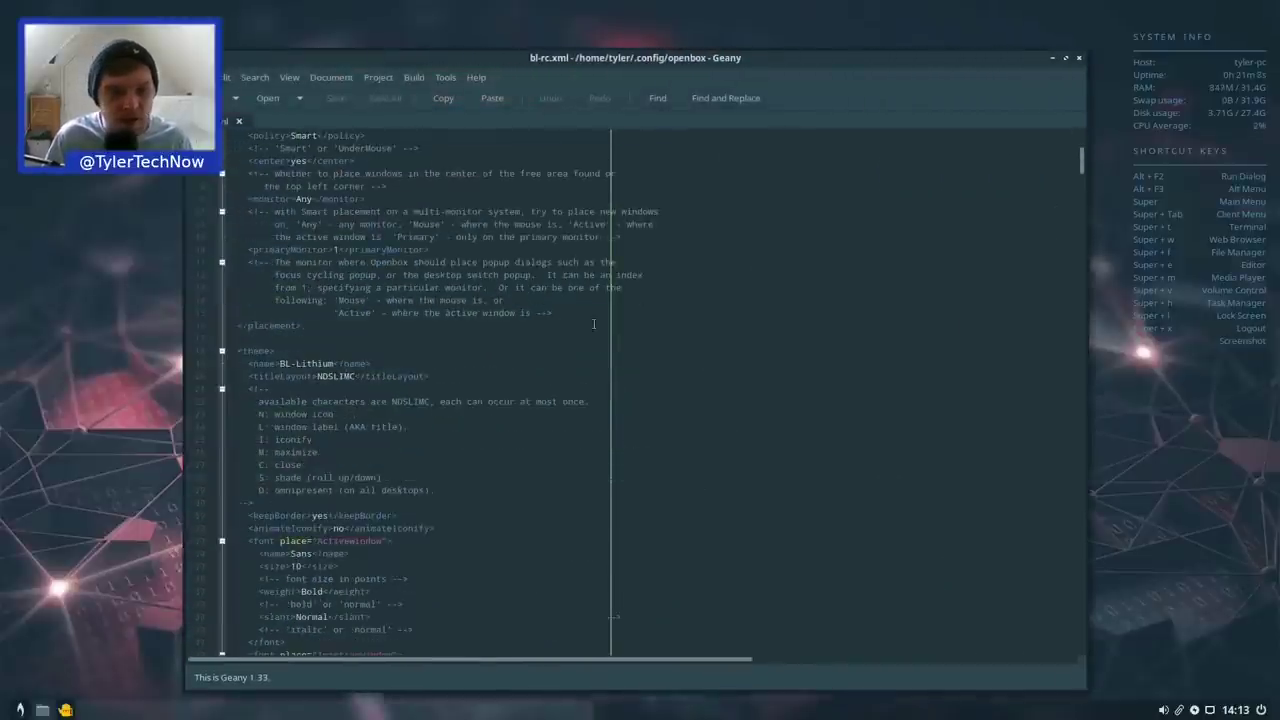
scroll(588, 329, down, 20)
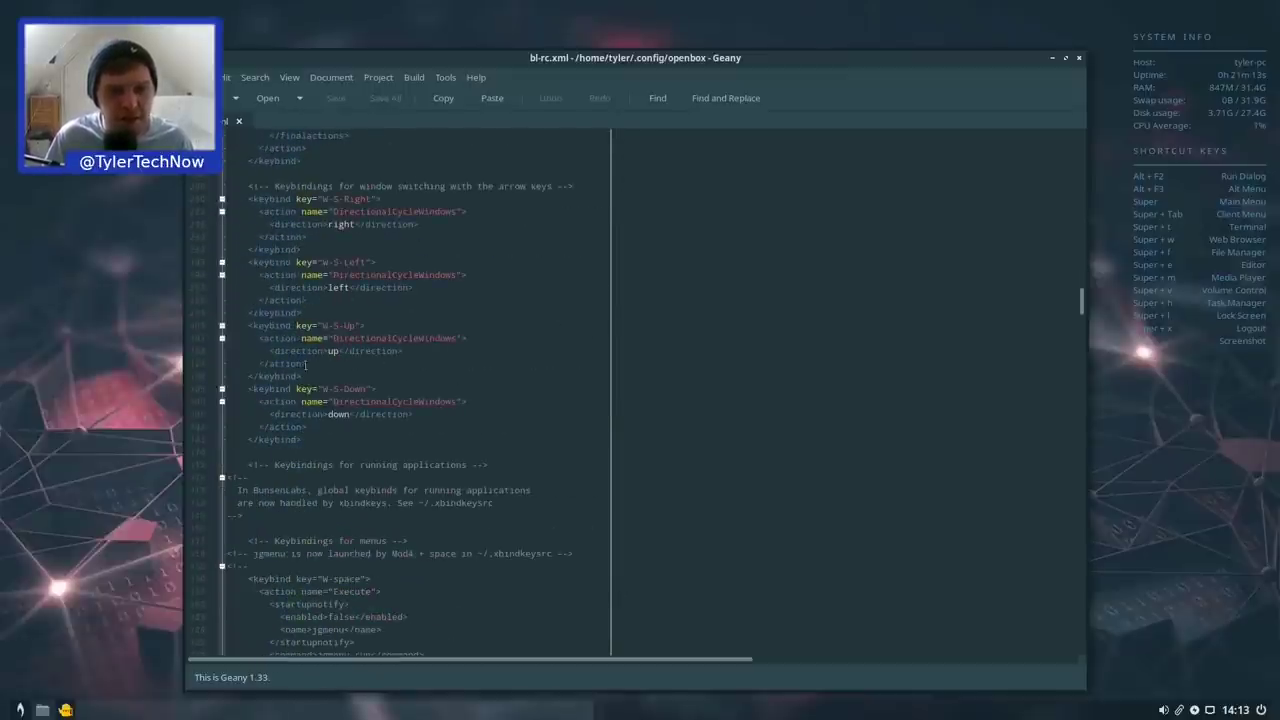
scroll(420, 350, down, 10)
scroll(550, 277, down, 10)
click(1077, 60)
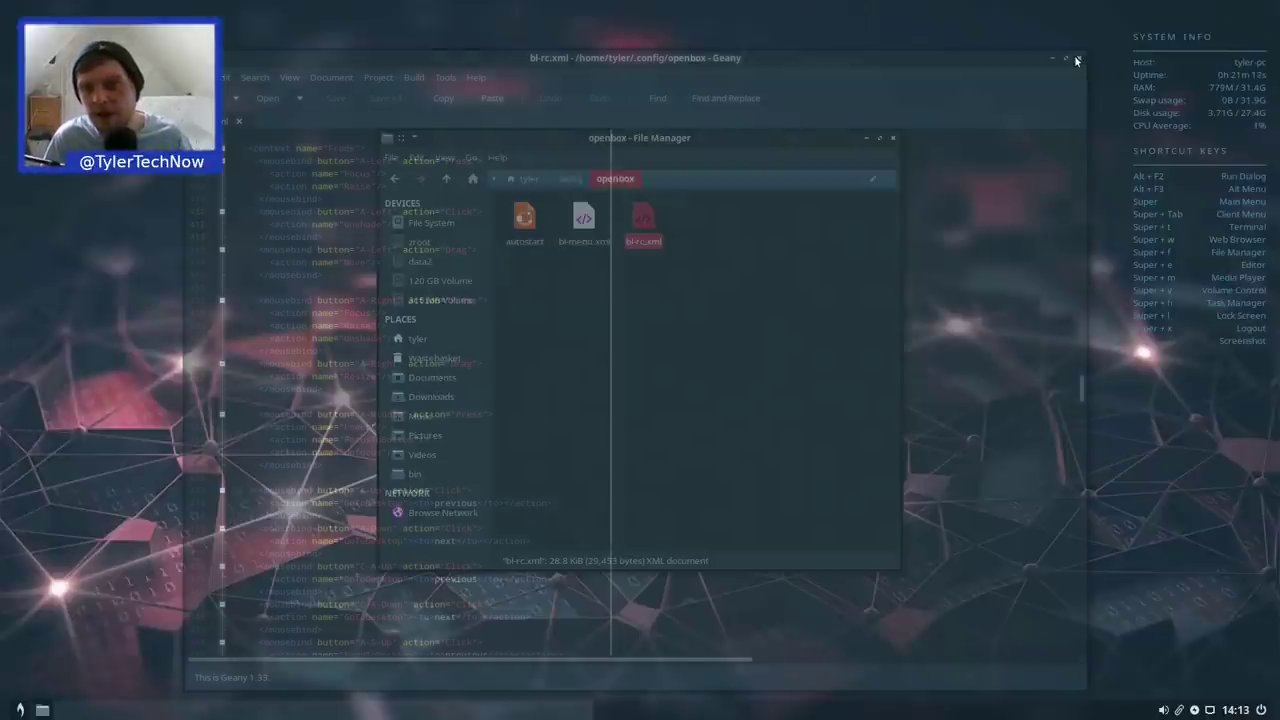
Move the file manager window aside, review the Internet applications, and open the Firefox web browser
drag(620, 145, 365, 142)
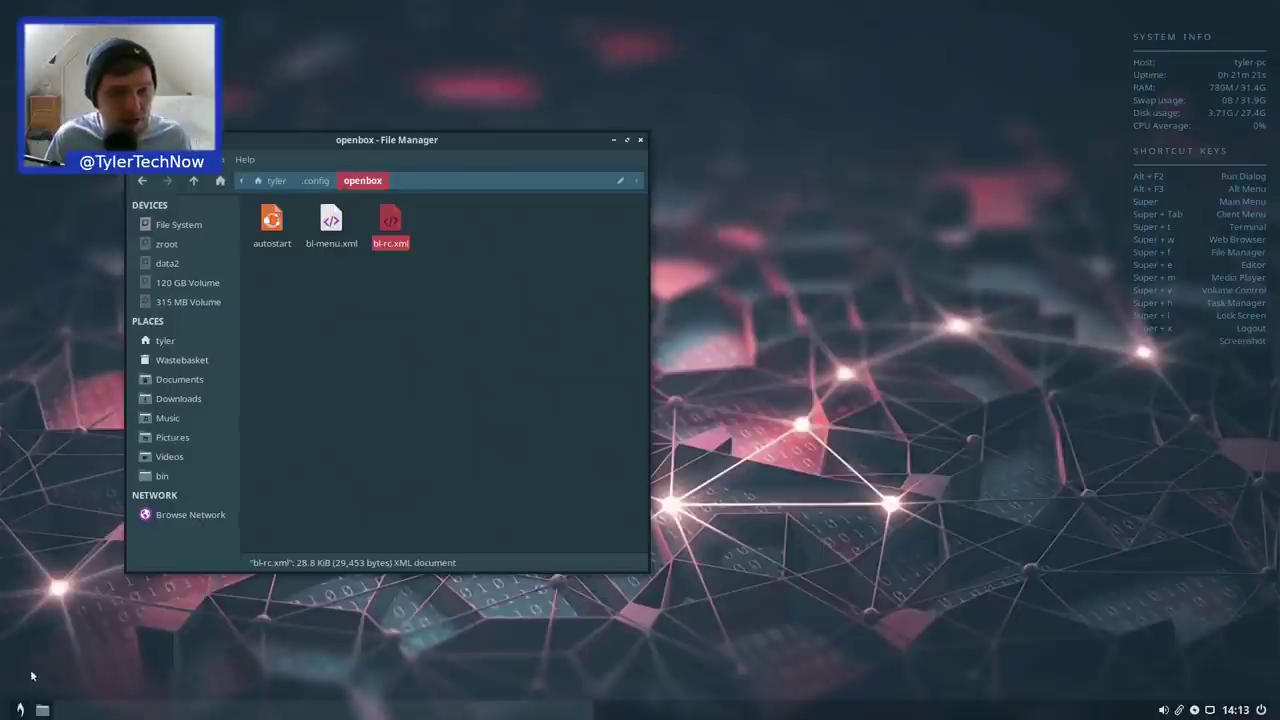
click(20, 709)
mouse_move(73, 556)
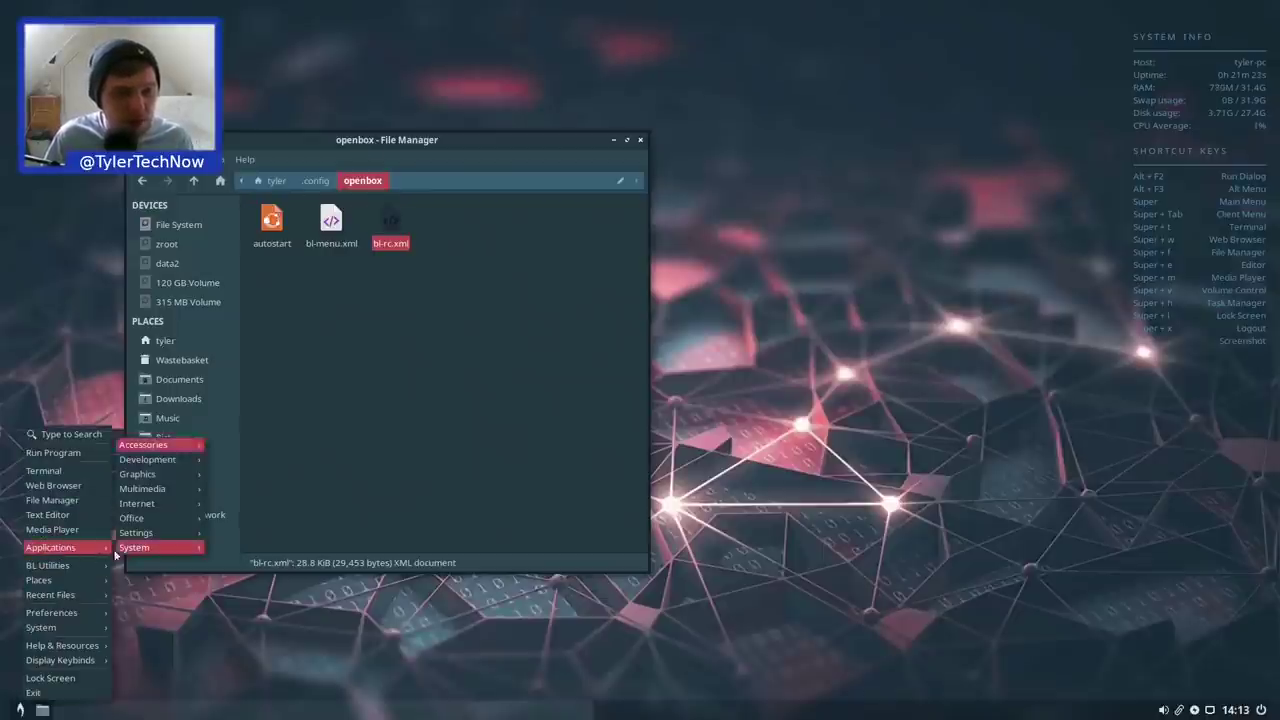
mouse_move(158, 474)
mouse_move(169, 505)
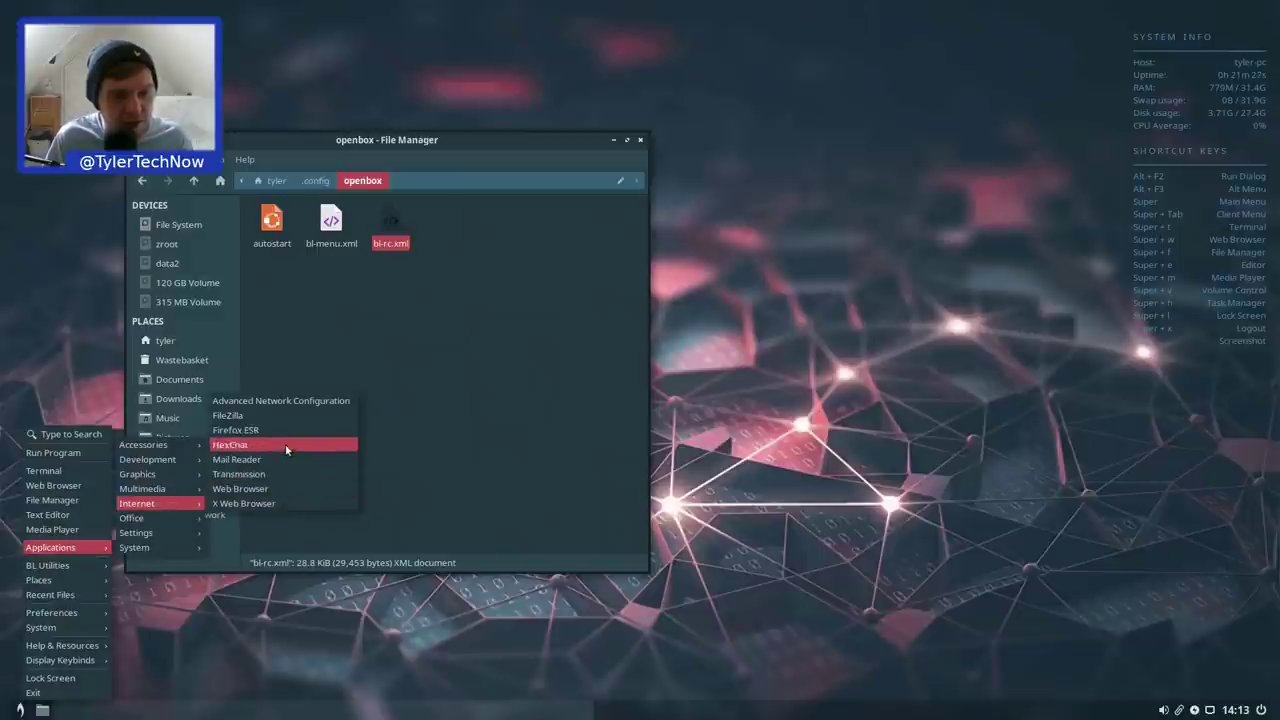
click(673, 232)
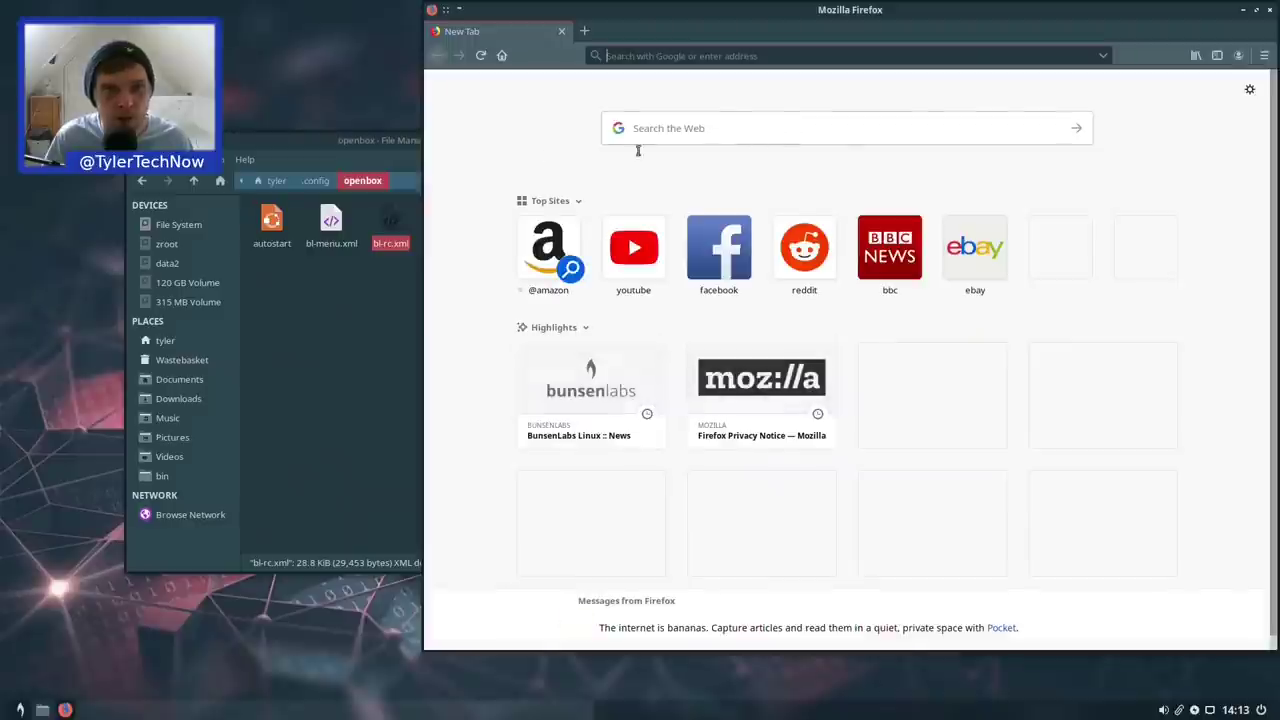
Open Volume Control to view the output devices, and close it without changing anything
right_click(238, 55)
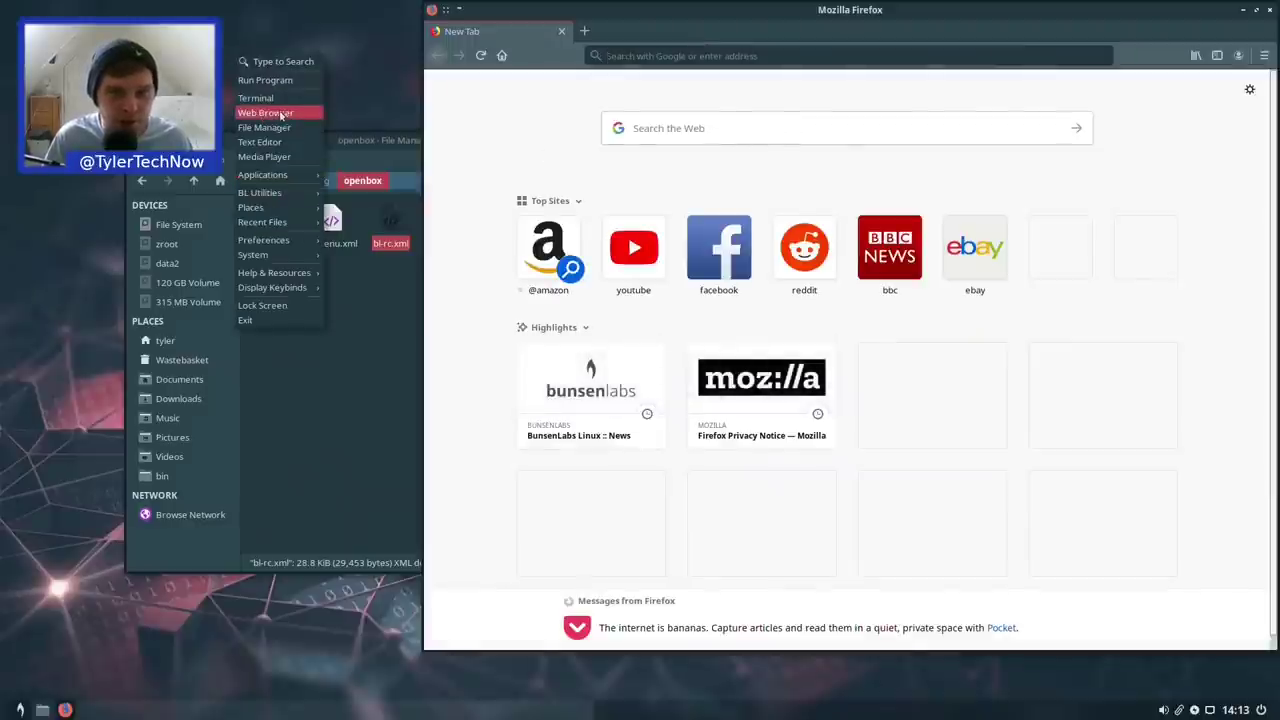
click(360, 466)
drag(368, 145, 320, 134)
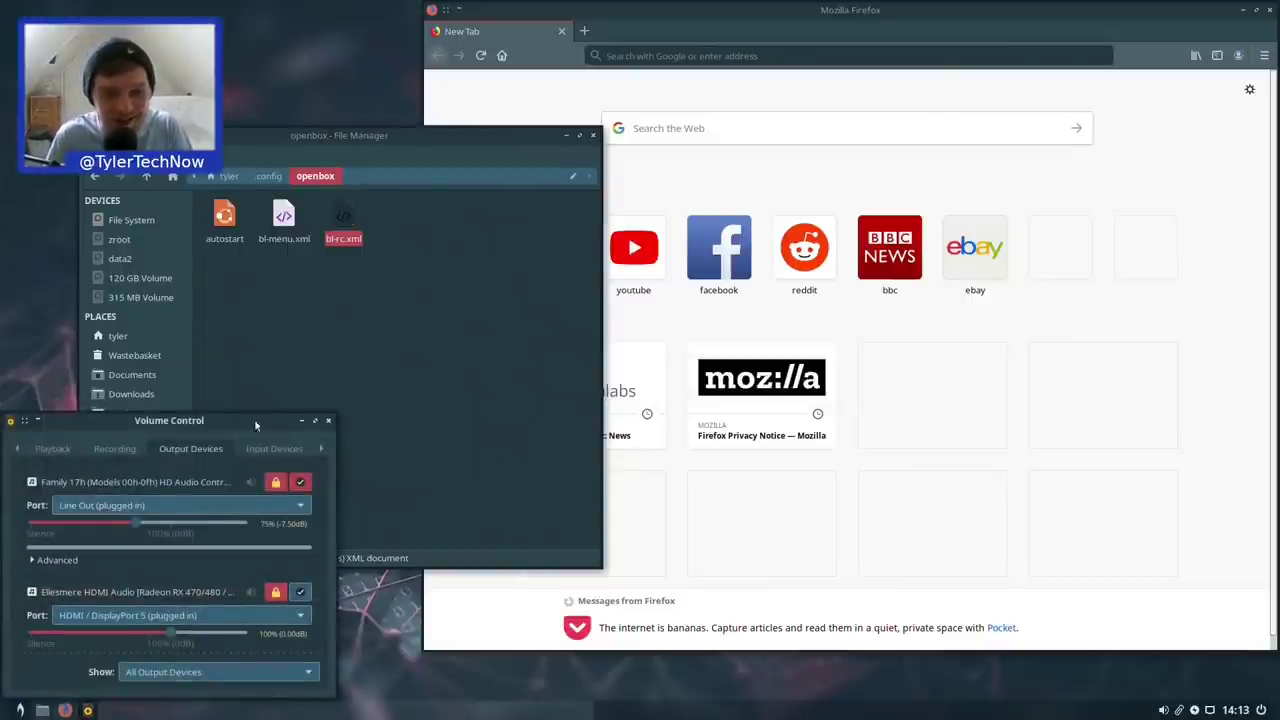
click(330, 421)
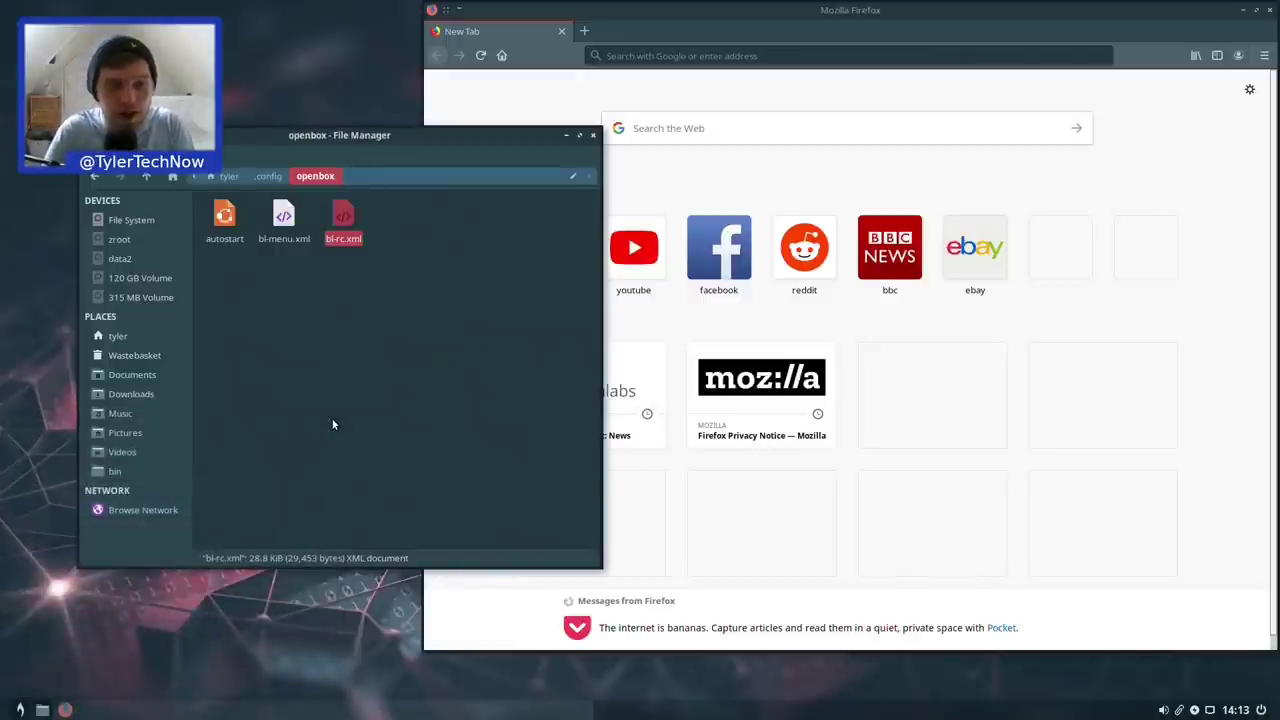
Open a terminal and hibernate the computer with systemctl hibernate
key(super+t)
text(system )
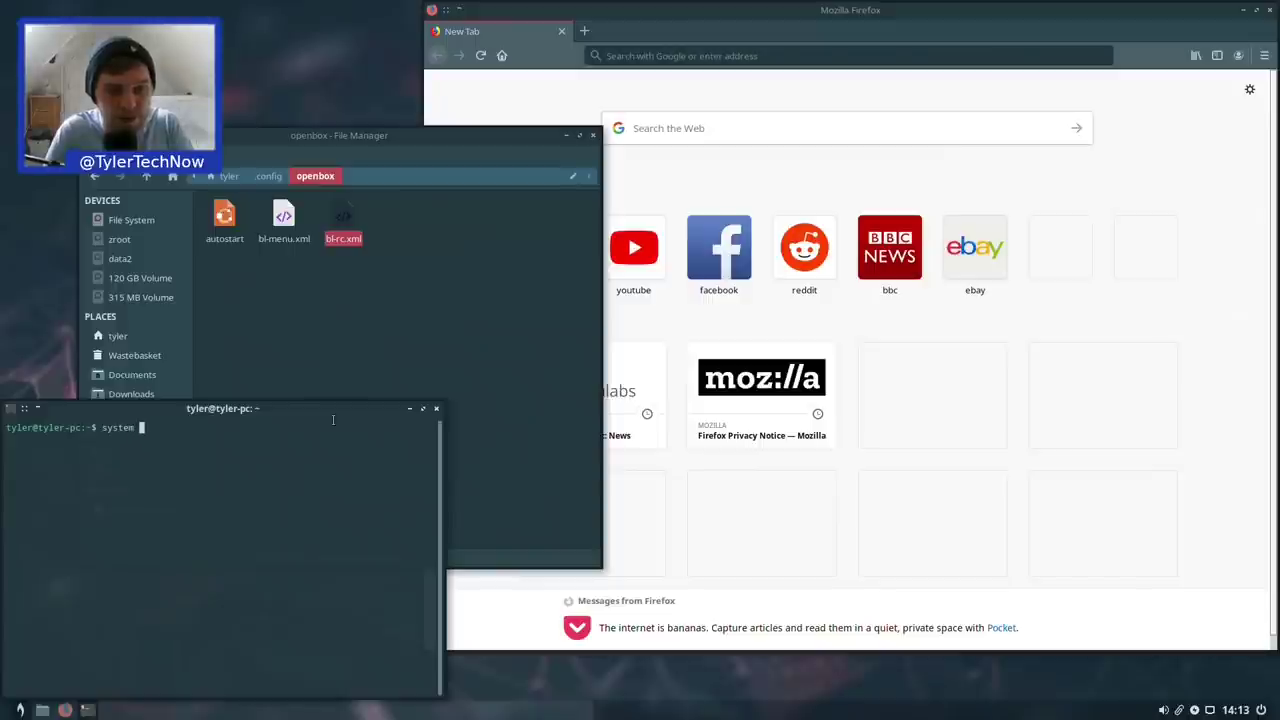
text(tl hibernate)
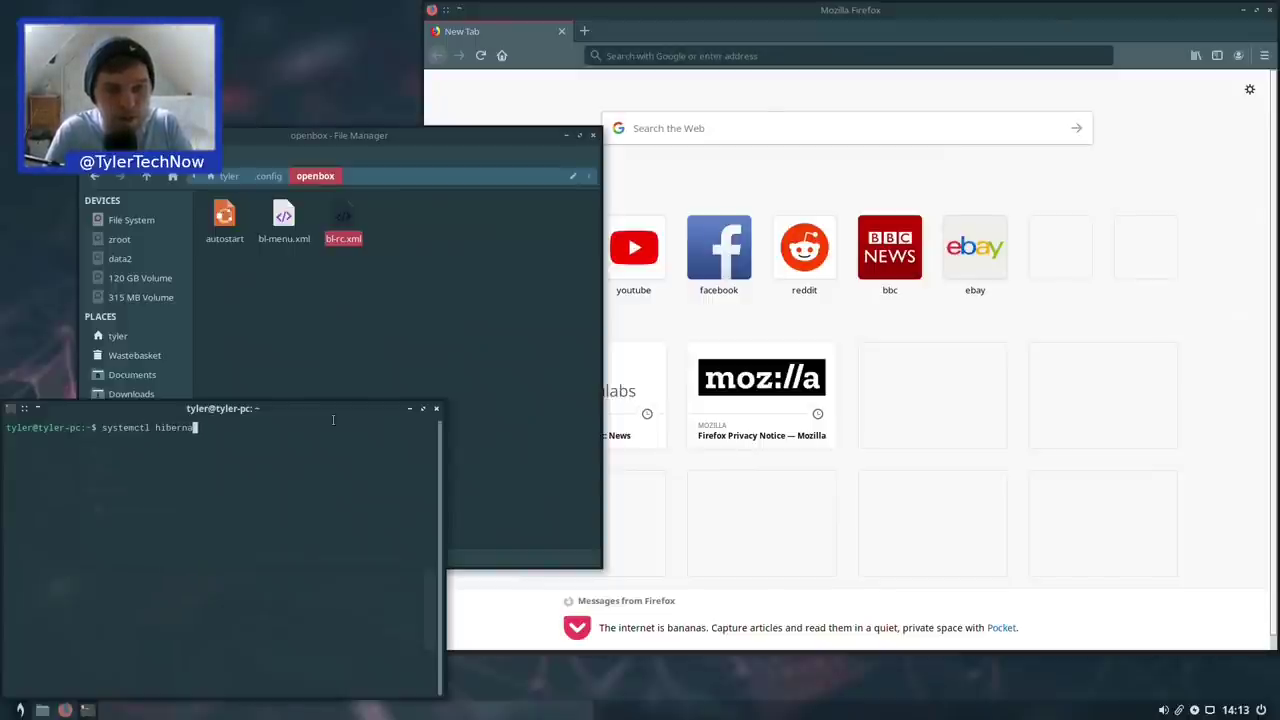
key(Return)
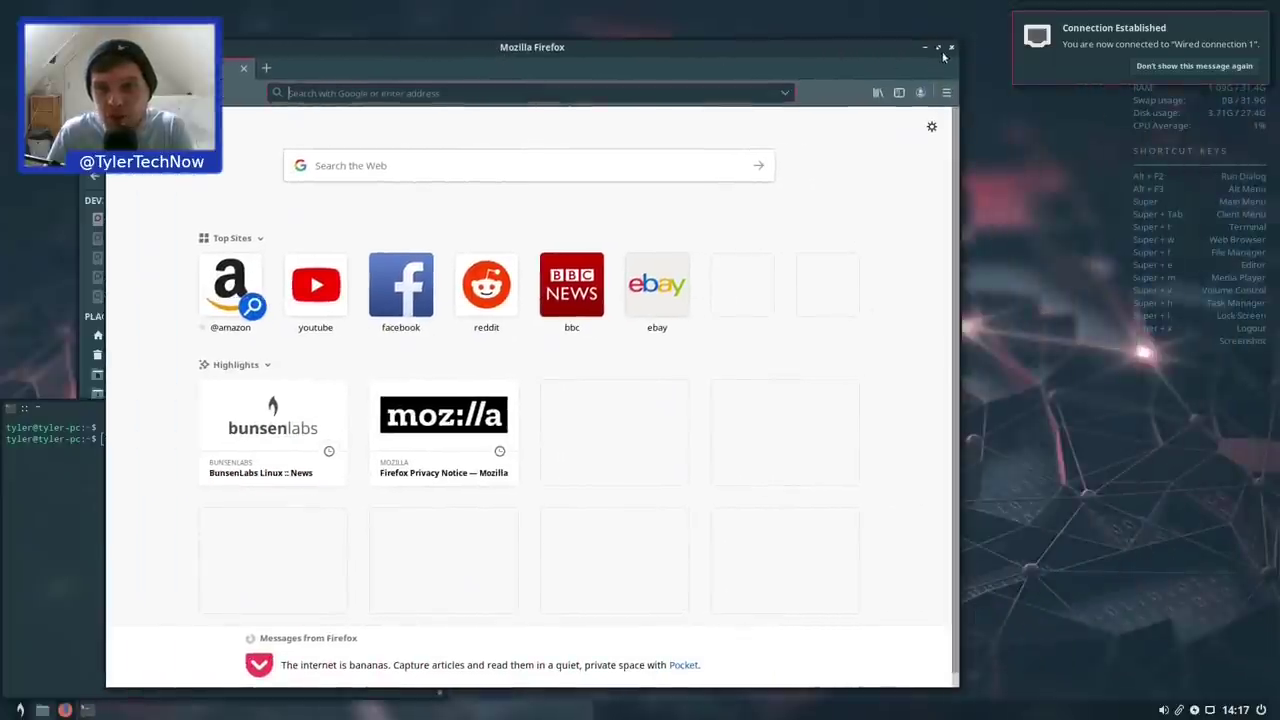
Close Firefox and arrange the terminal and file manager windows side by side
click(950, 47)
drag(452, 135, 968, 137)
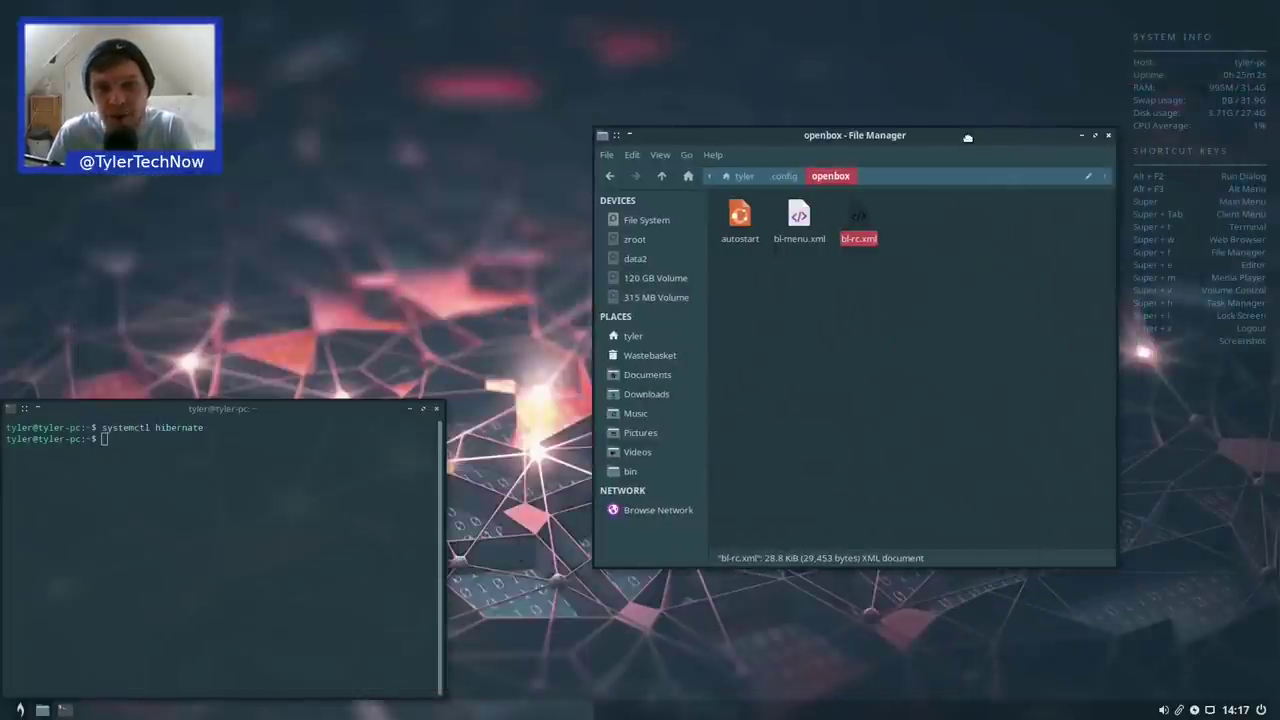
drag(212, 408, 343, 213)
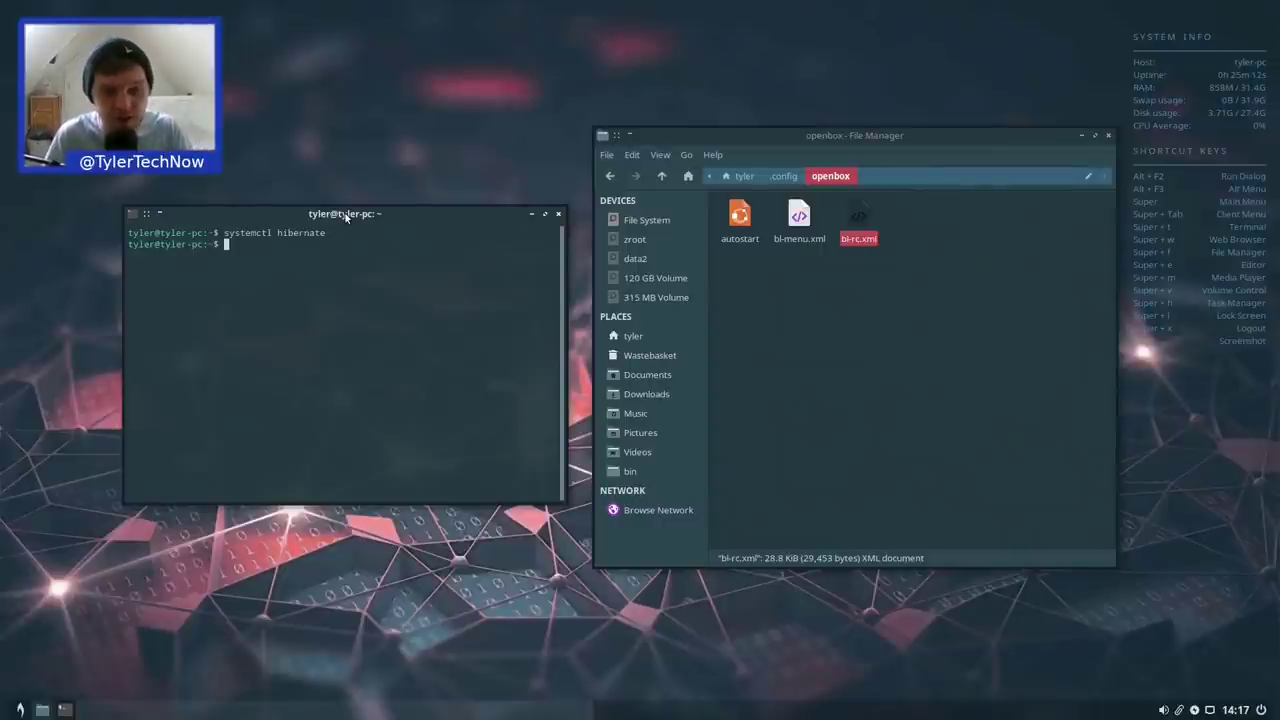
Start htop to view the running processes, and open and dismiss the main menu
text(htop)
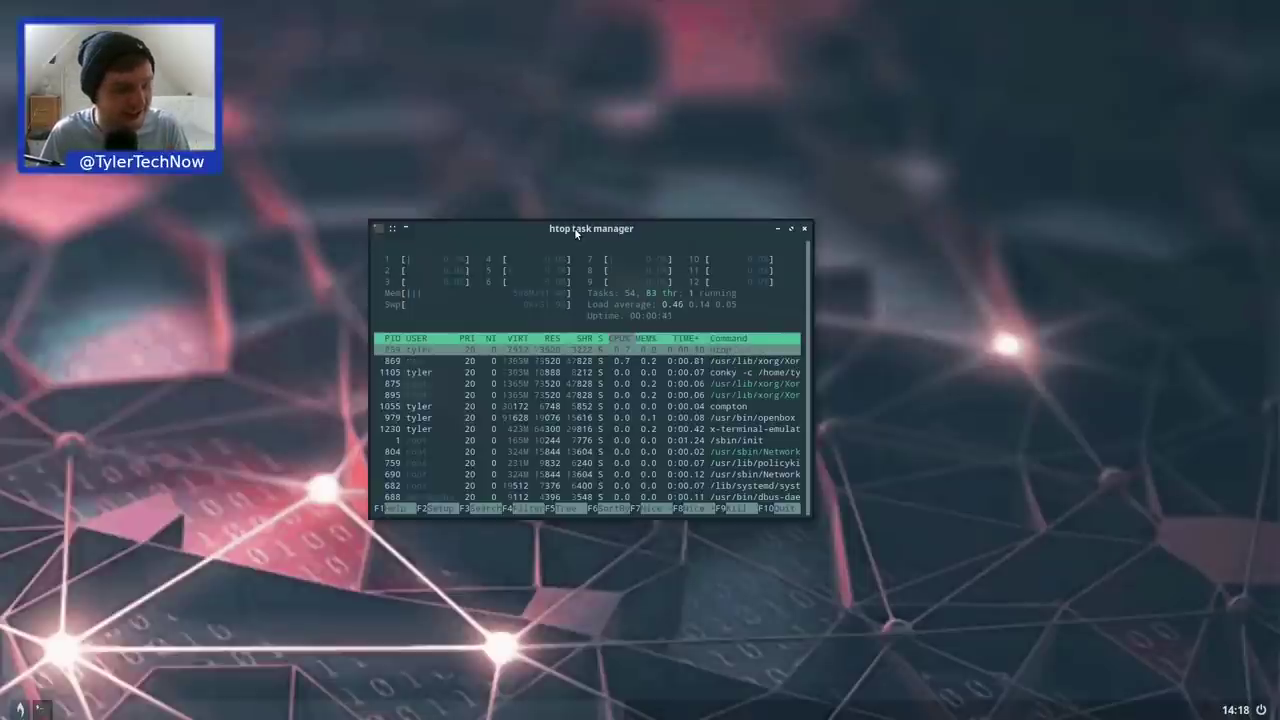
key(super+space)
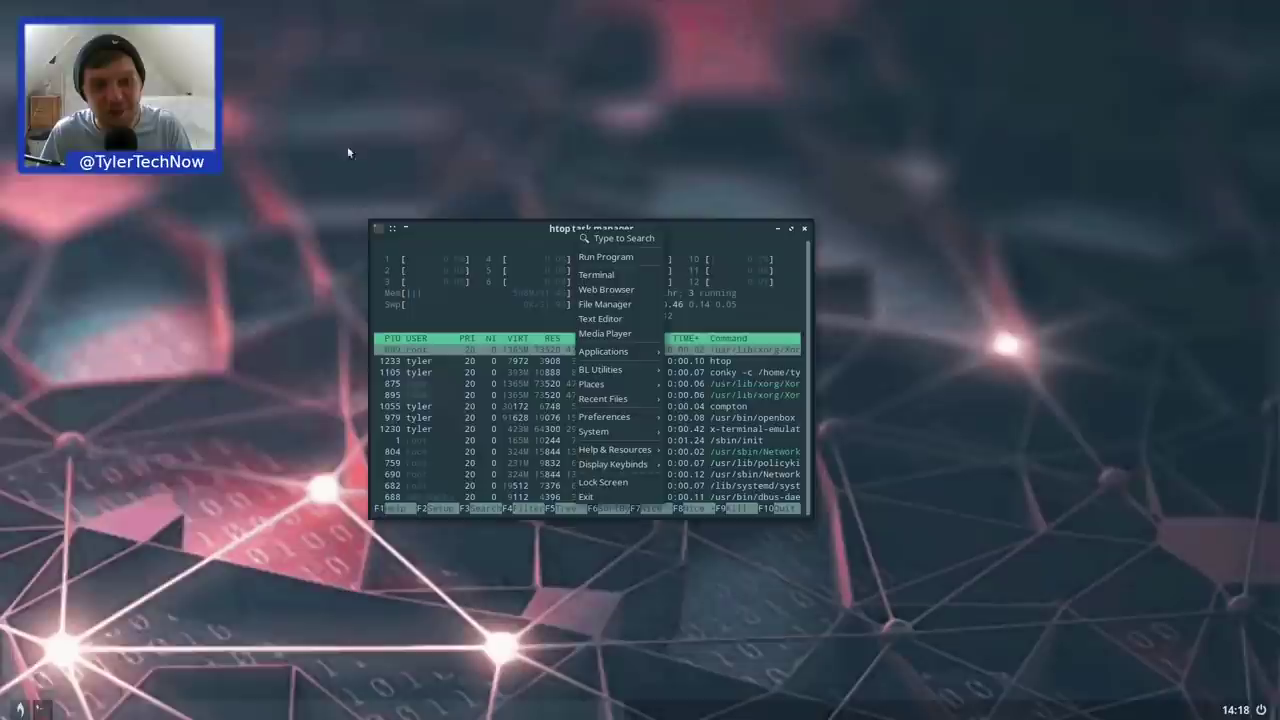
key(Escape)
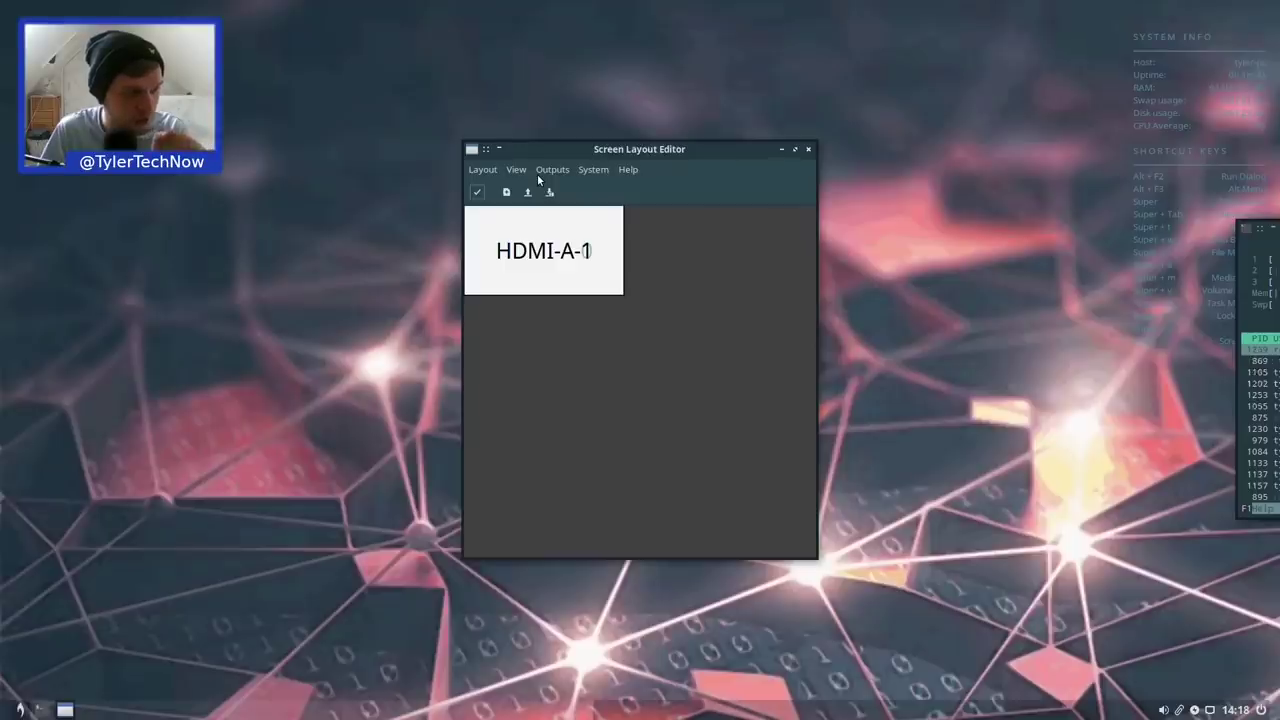
Close the Screen Layout Editor, bring the htop window fully onto this screen, and quit htop
click(808, 149)
drag(1276, 228, 486, 222)
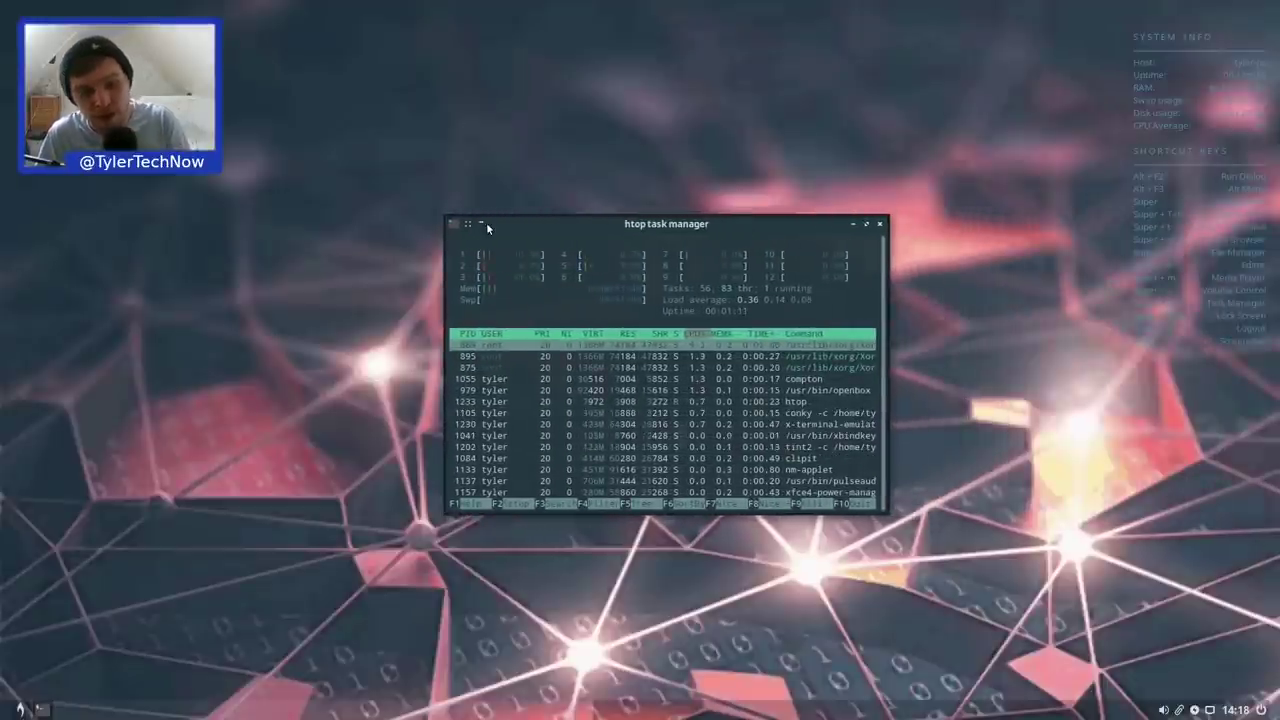
key(q)
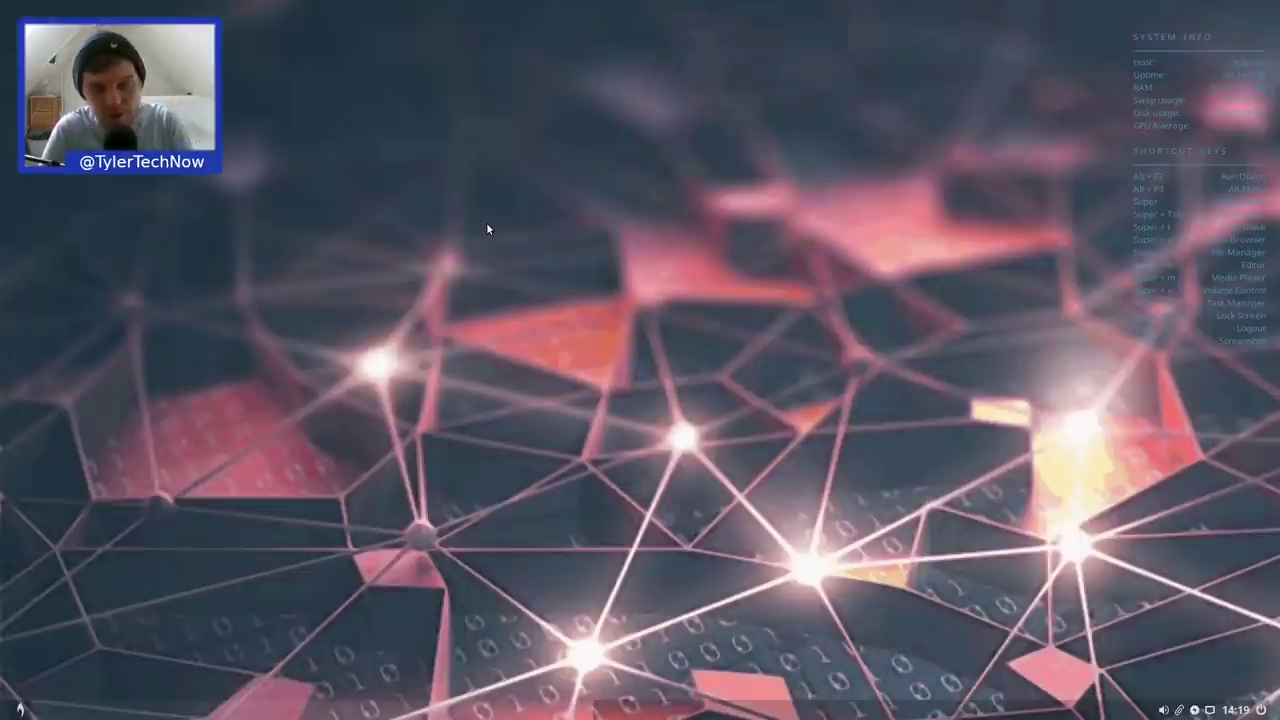
Install the Xfce desktop in a terminal with sudo apt install xfce4 -y, and enter the account password
key(super+t)
text(sudo apt install xfce4 -y)
key(Return)
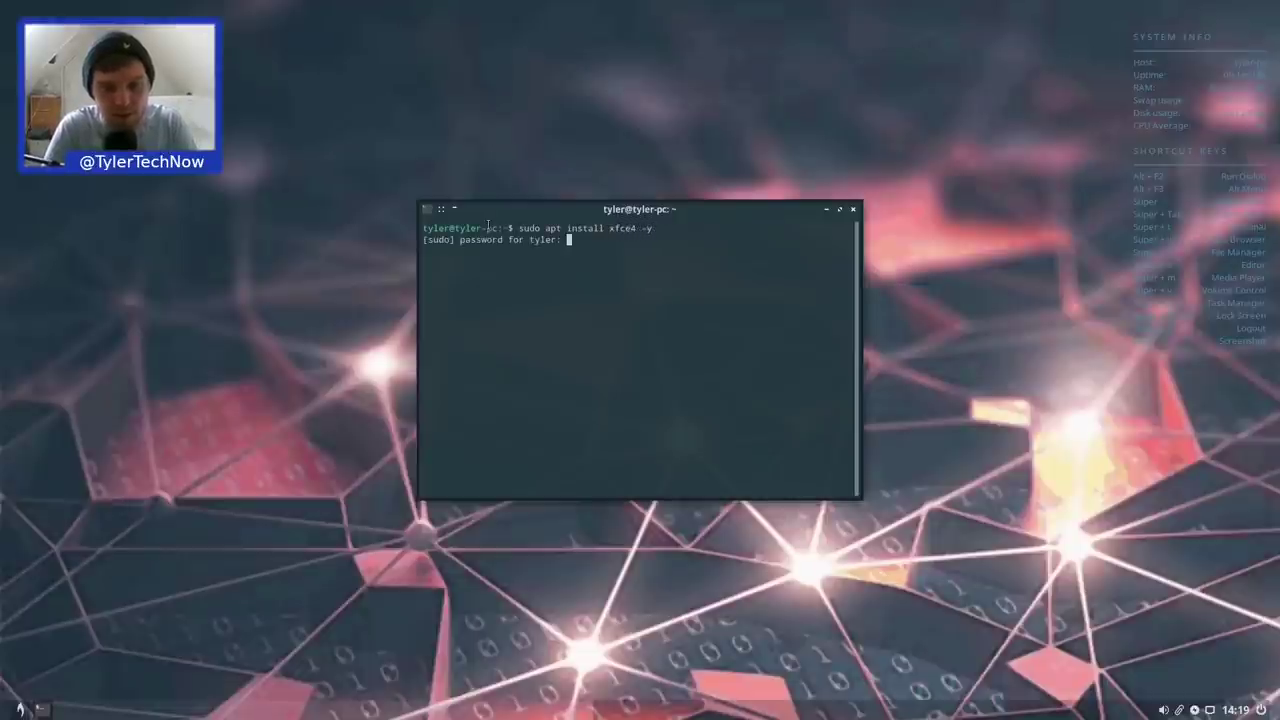
key(Return)
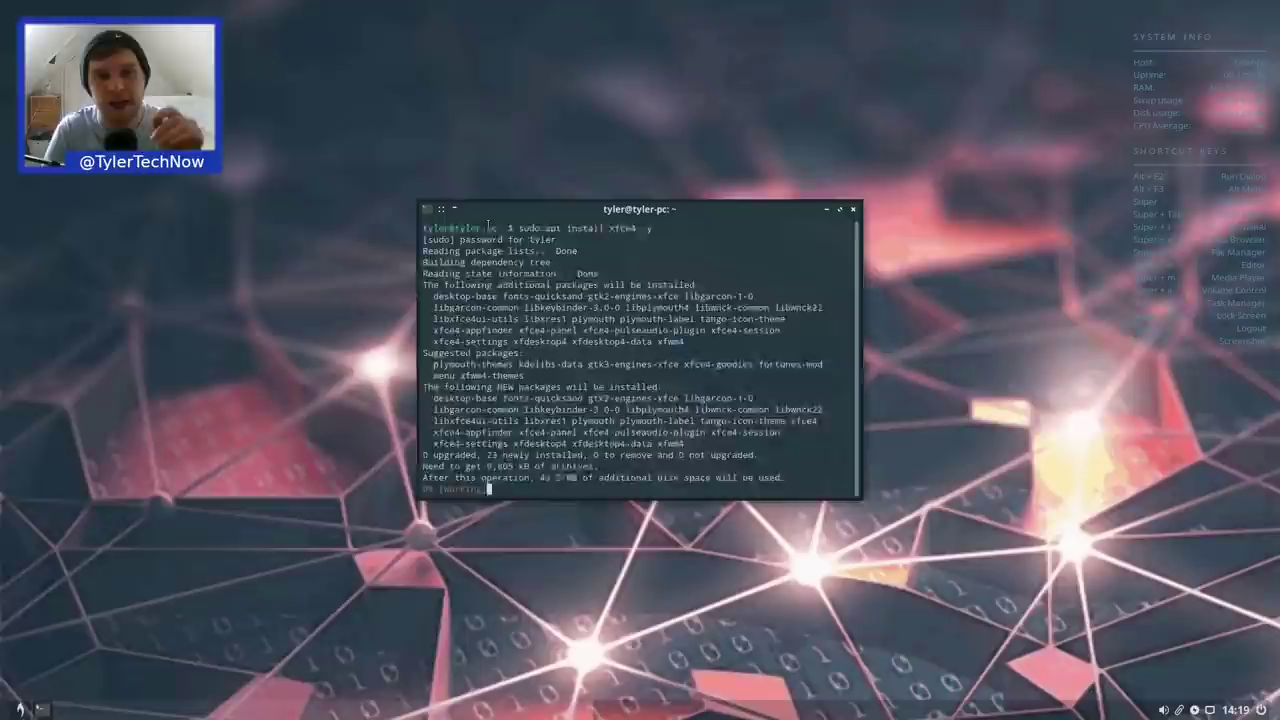
Review the Xfce package installation output in the terminal, and log out of the current desktop session
drag(863, 442, 851, 266)
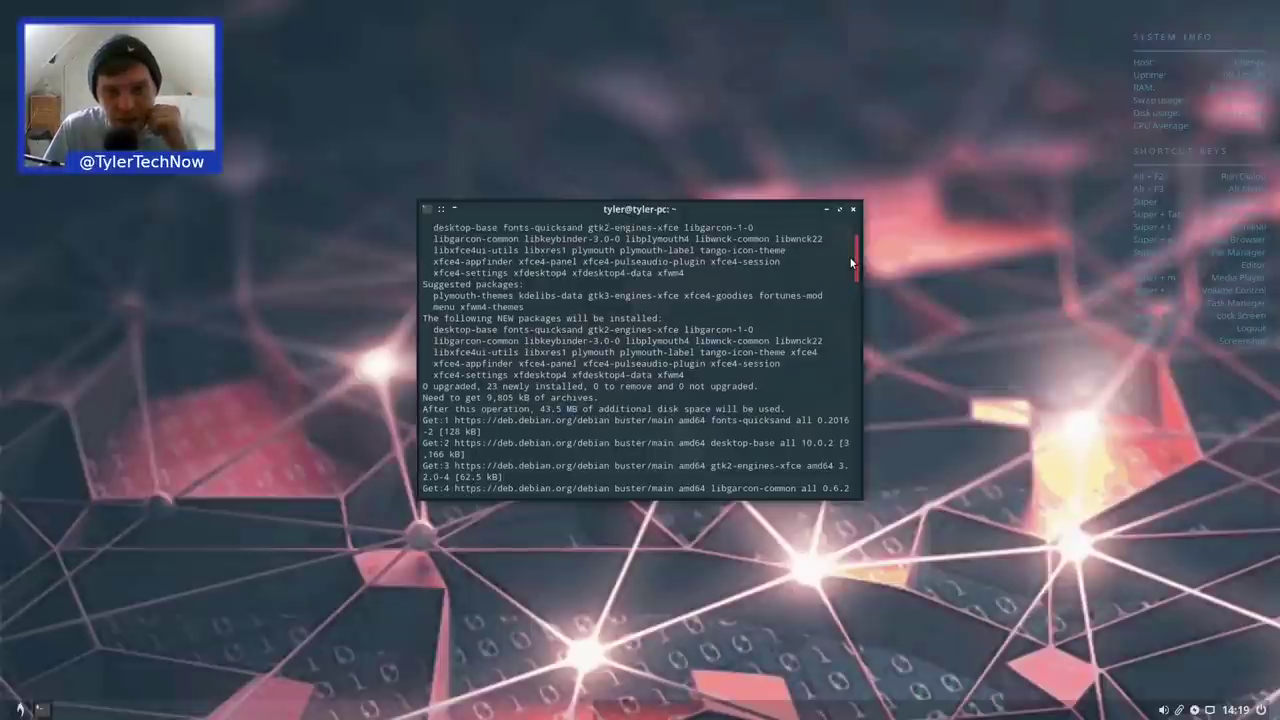
drag(851, 263, 853, 243)
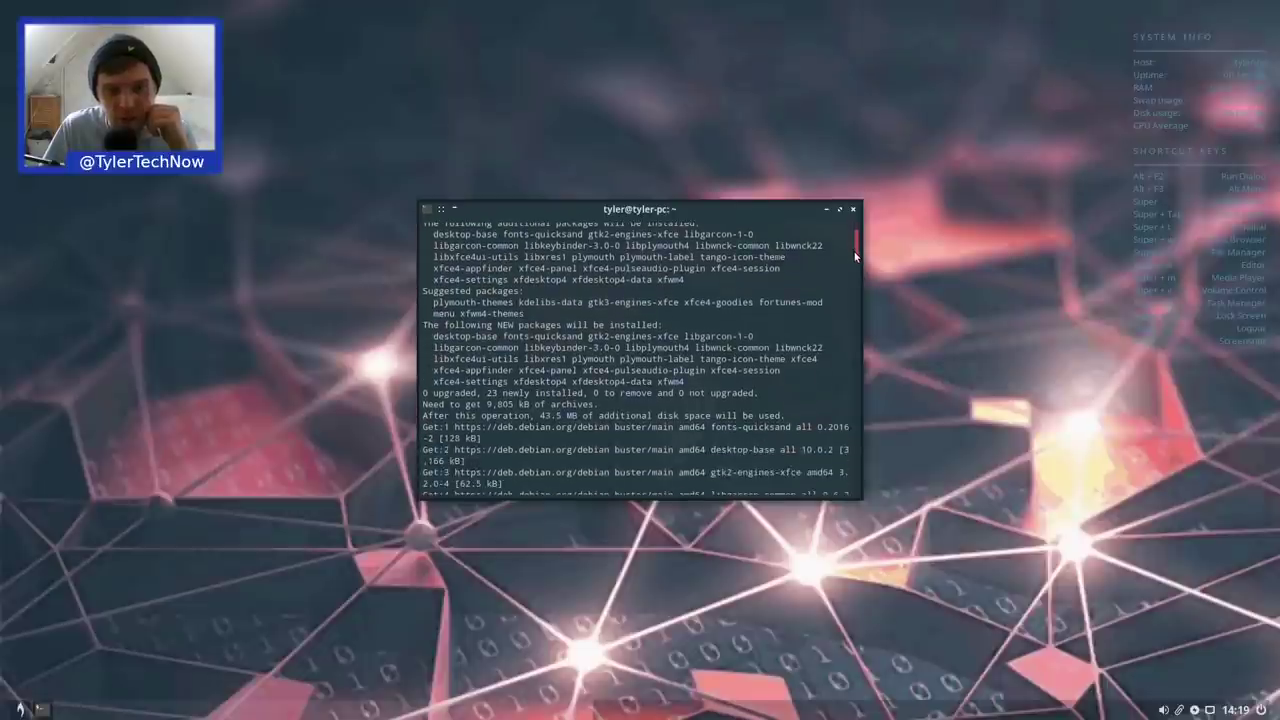
drag(853, 250, 849, 520)
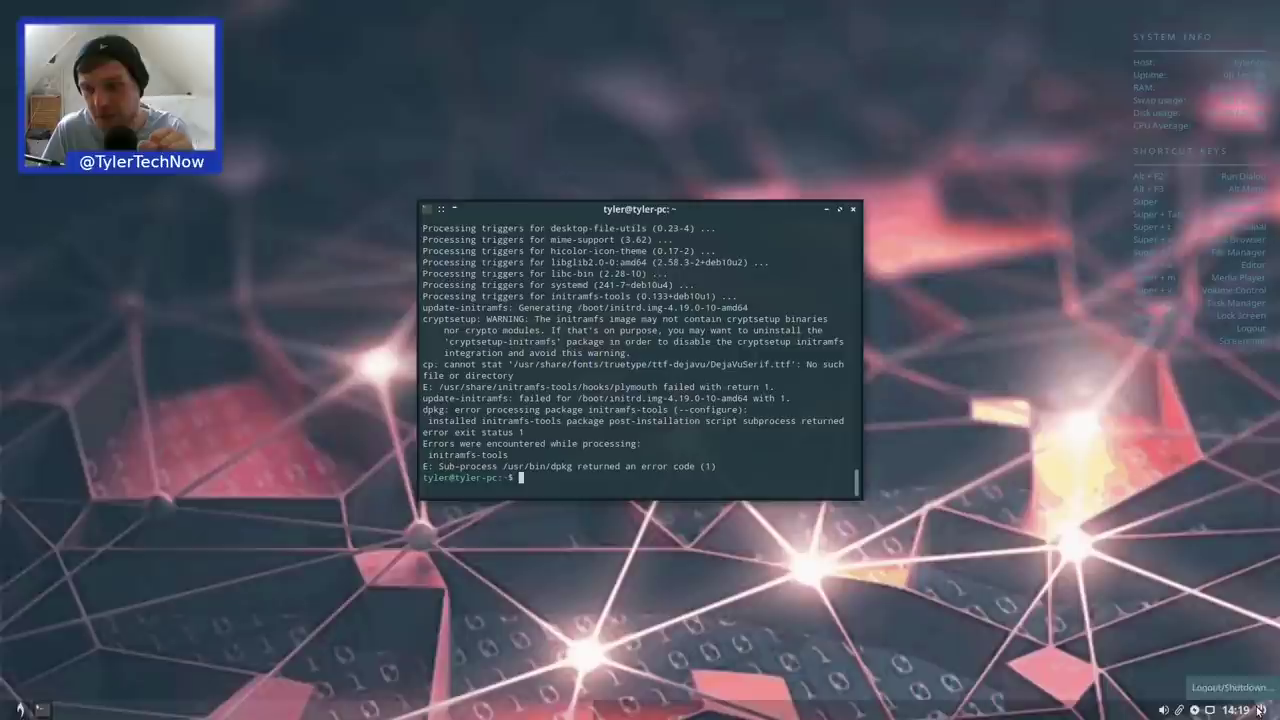
click(1260, 709)
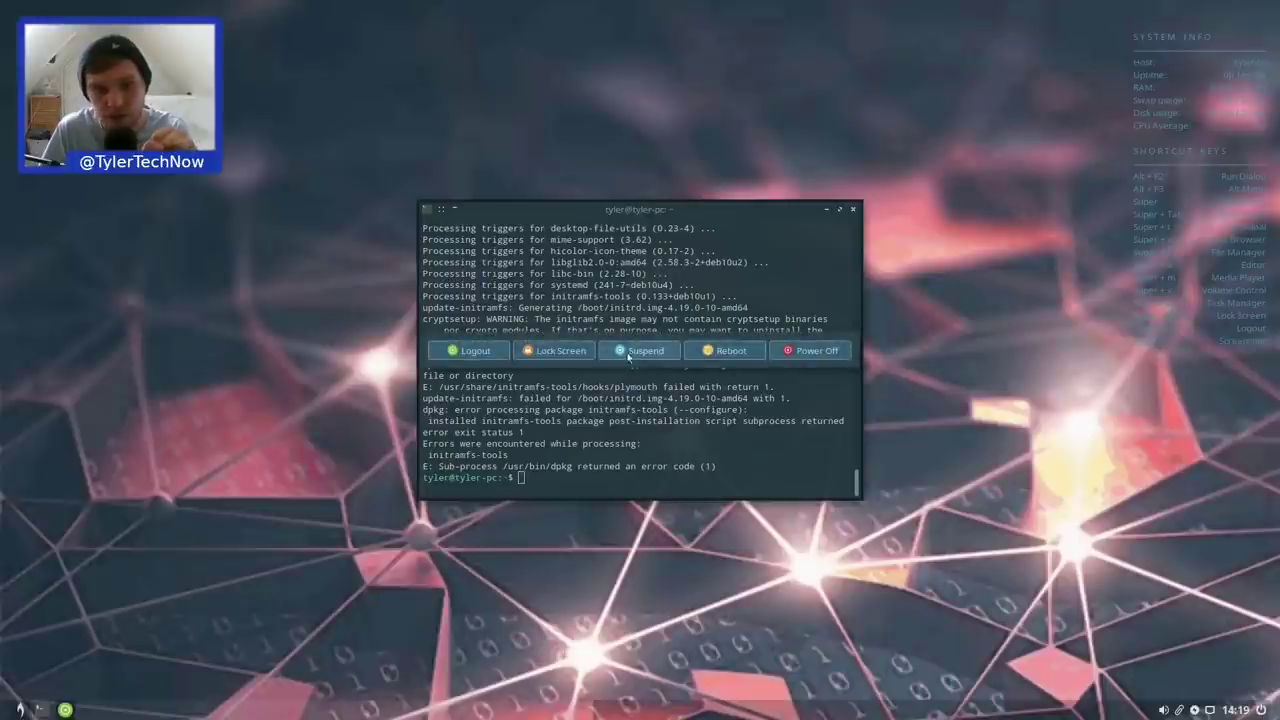
click(477, 350)
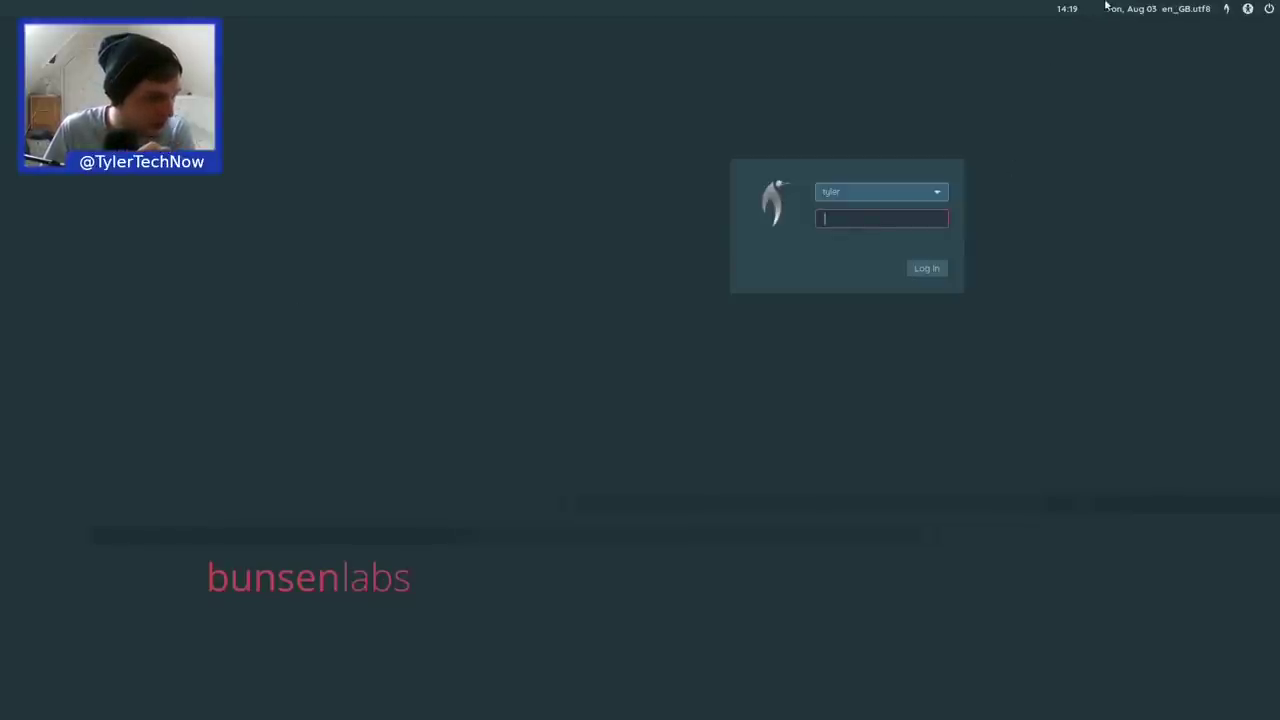
Log in to the Xfce Session with the account password, and start the panel with the default config
click(1226, 10)
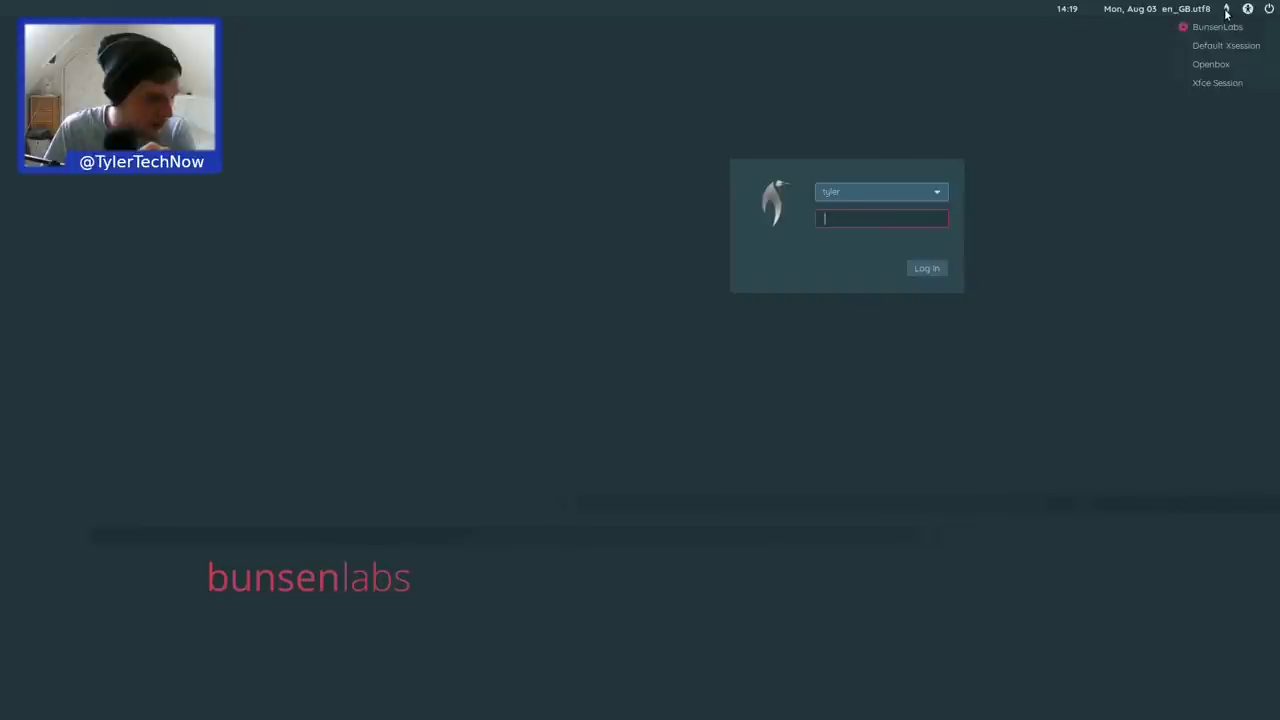
click(1214, 84)
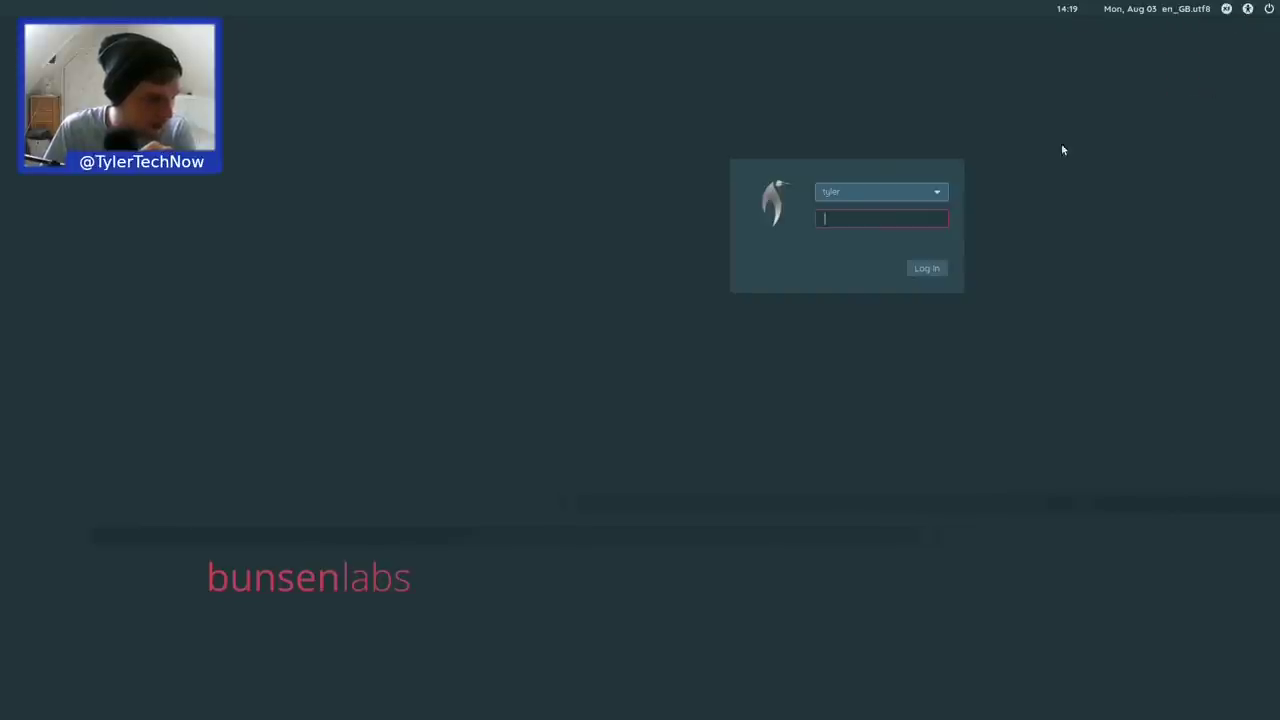
text(*******)
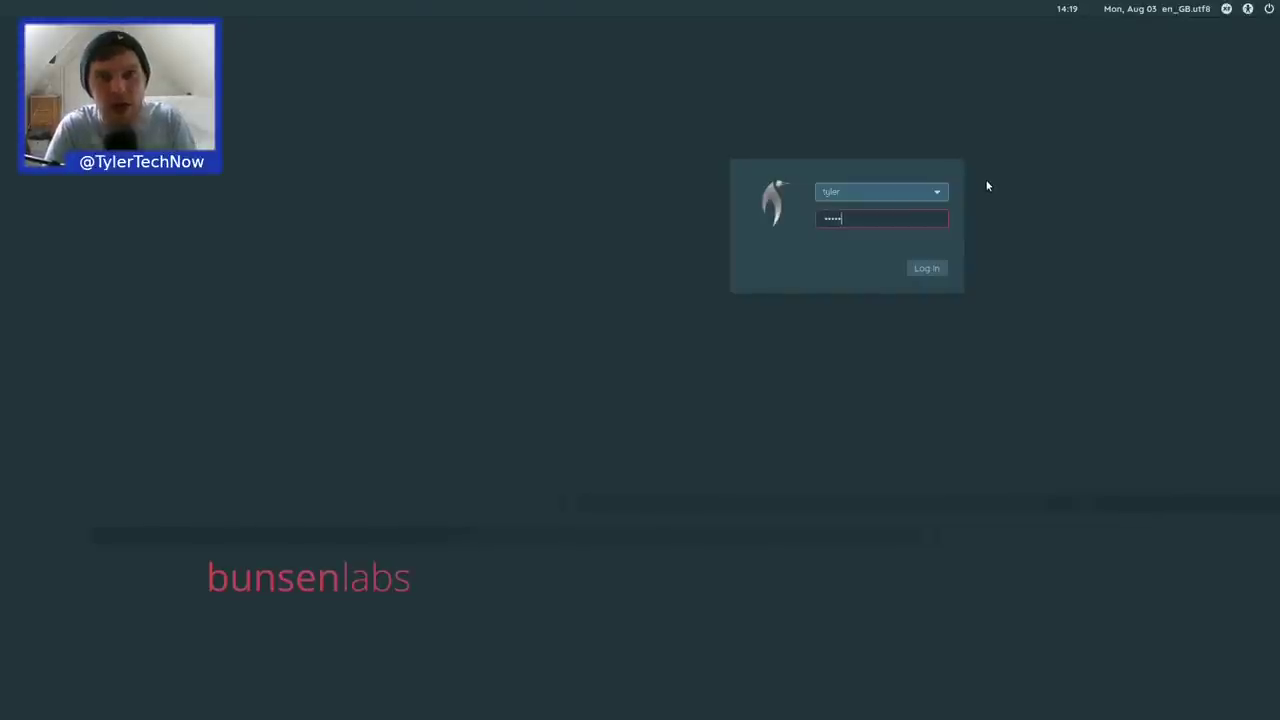
key(Return)
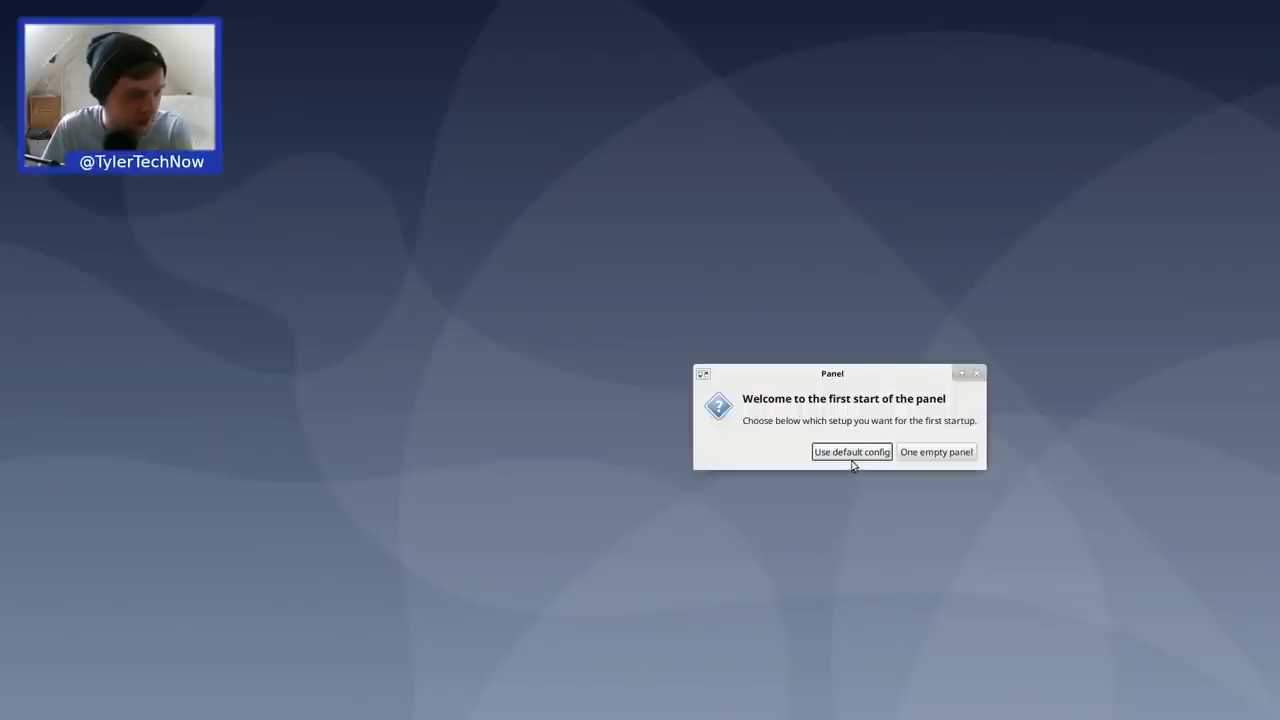
click(846, 452)
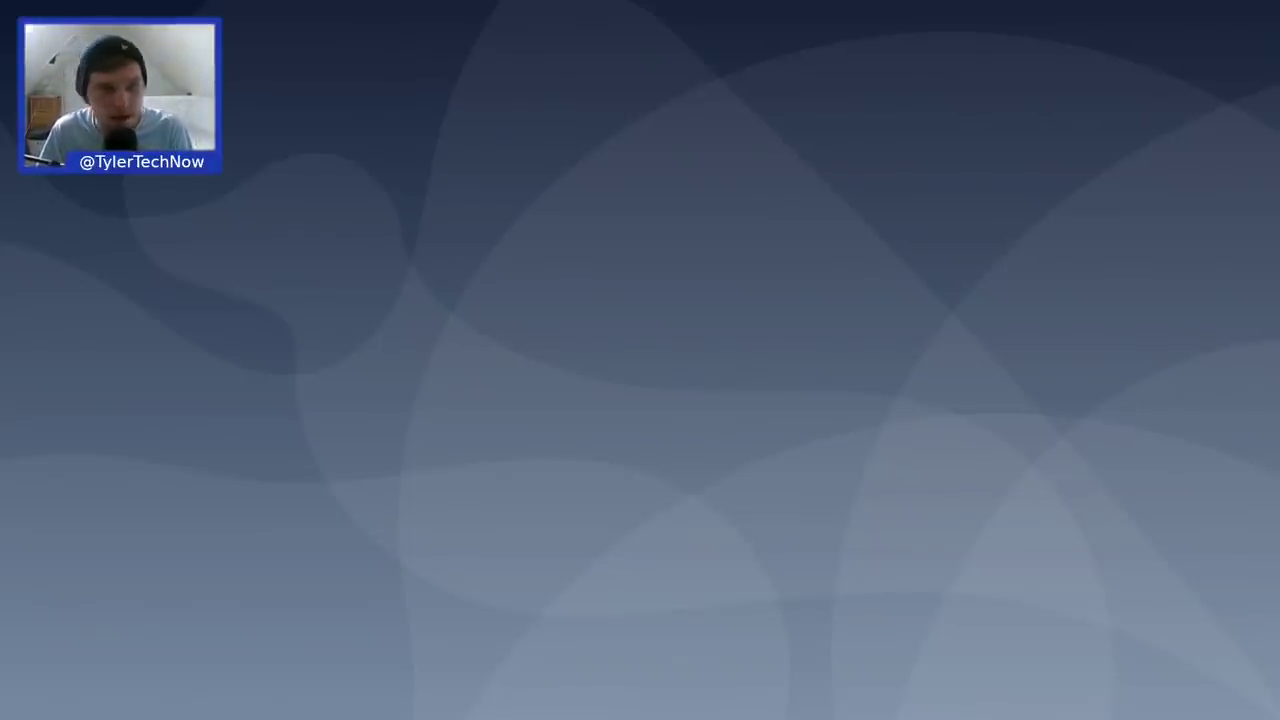
click(818, 514)
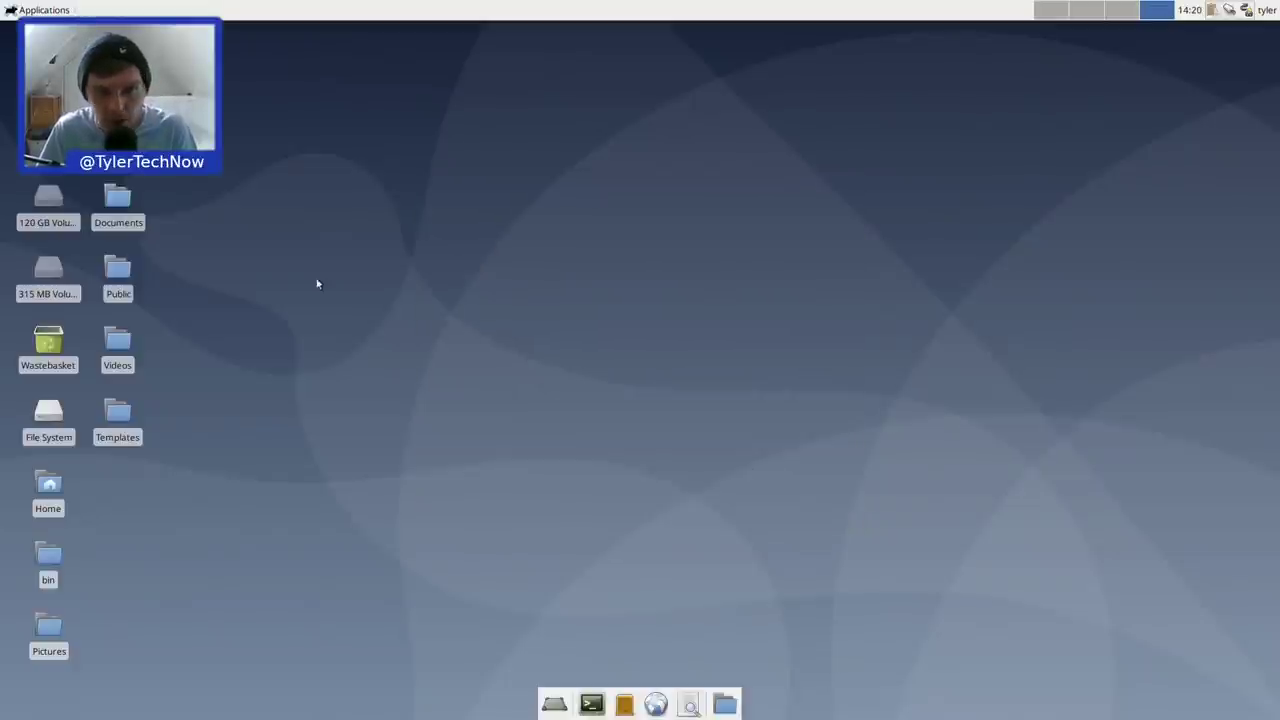
Browse the application categories in the Xfce applications menu, and dismiss the menu
click(44, 9)
mouse_move(60, 229)
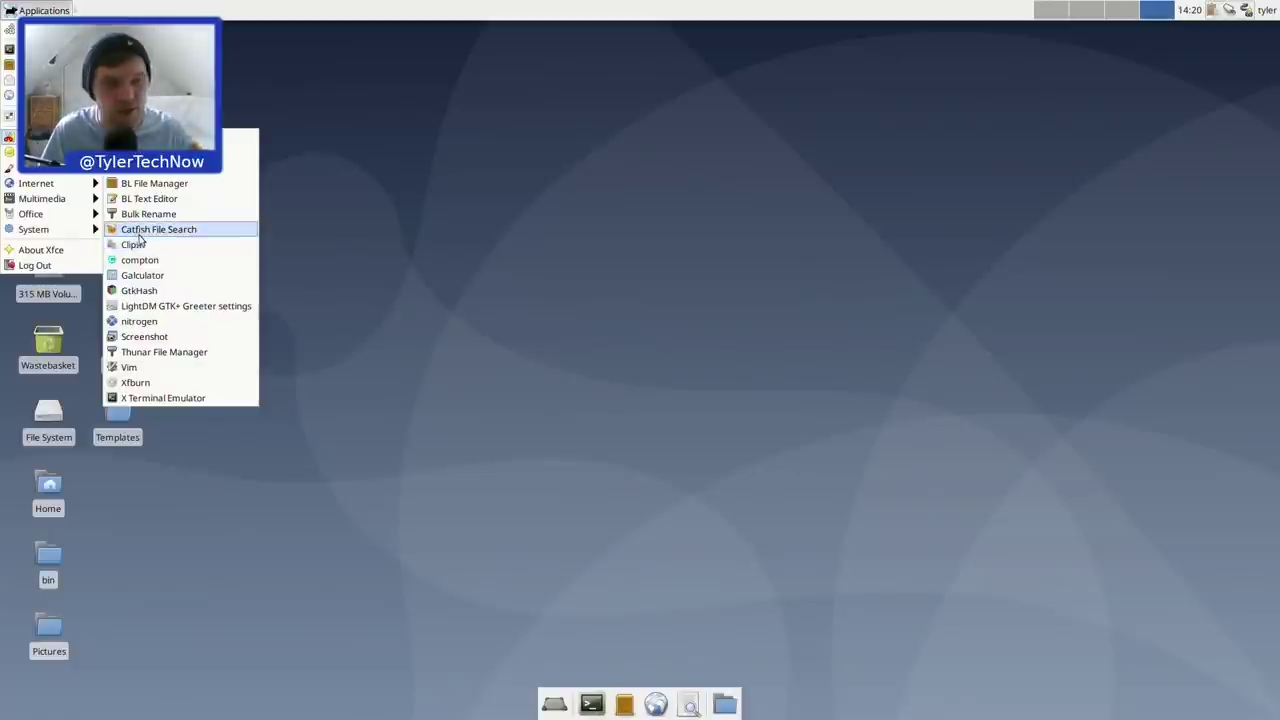
mouse_move(72, 181)
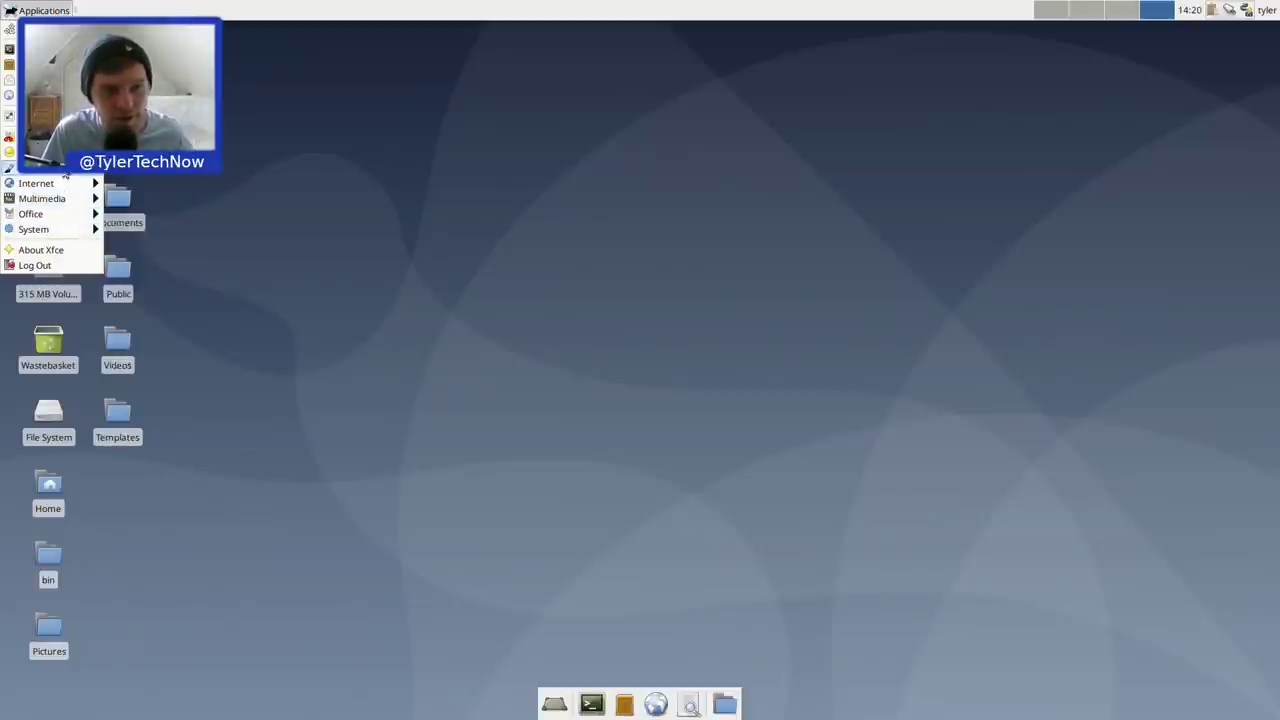
mouse_move(60, 137)
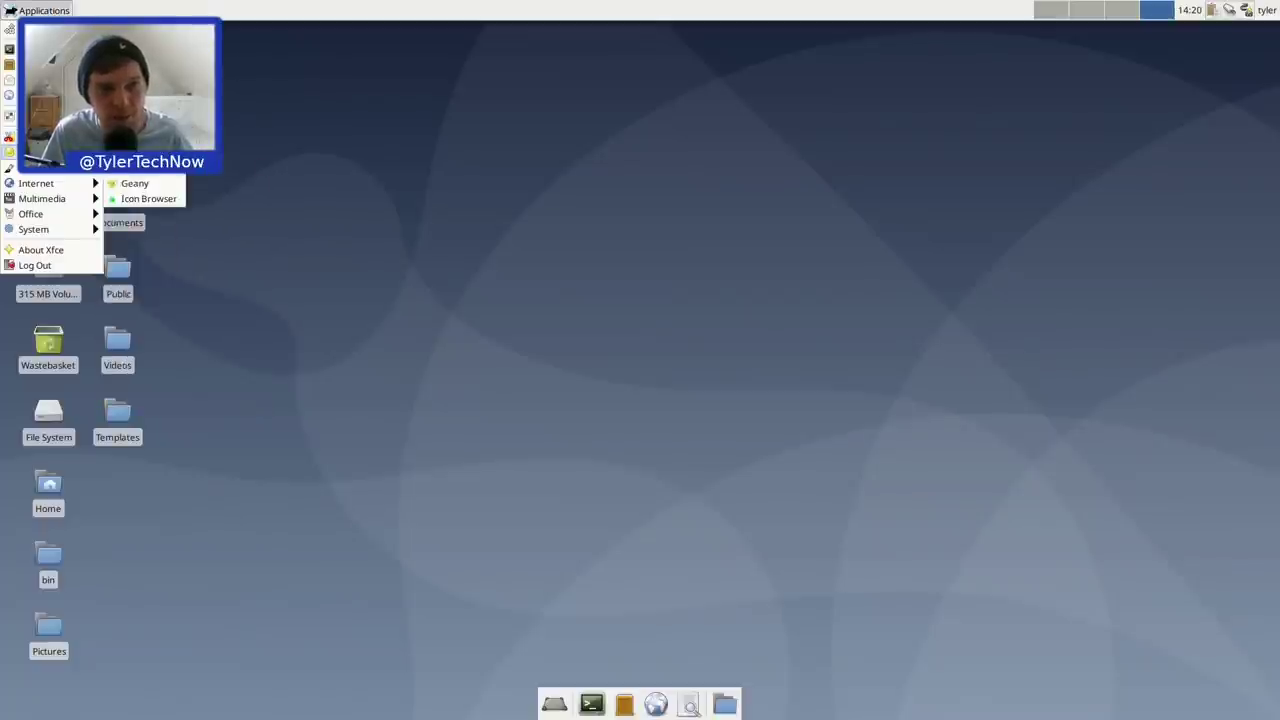
click(1073, 228)
Open a terminal and restart the computer with the reboot command
click(591, 704)
text(reboot)
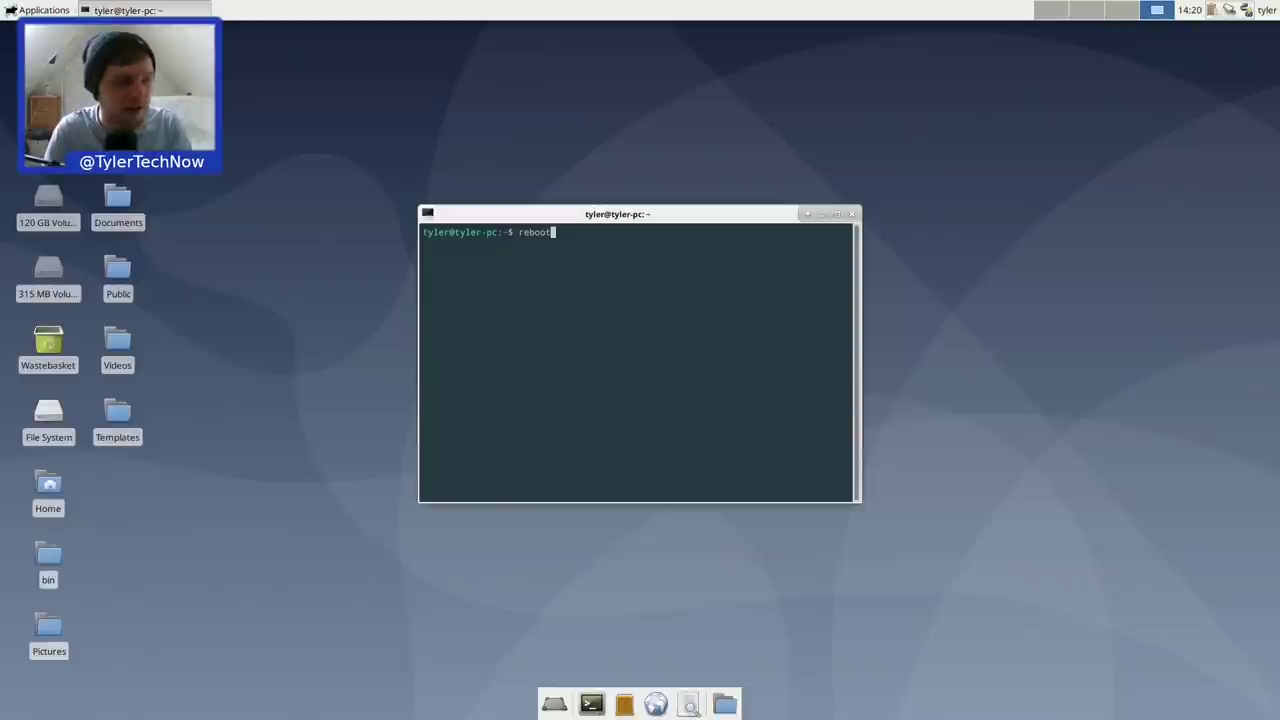
key(Return)
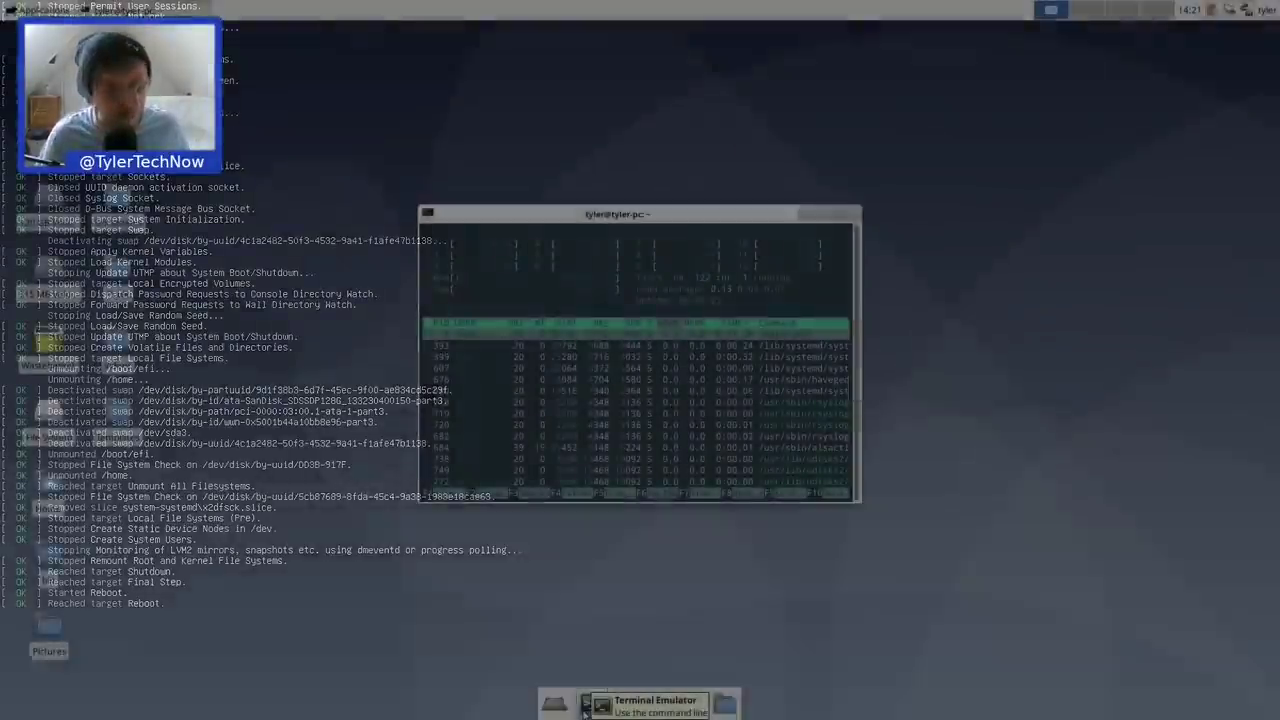